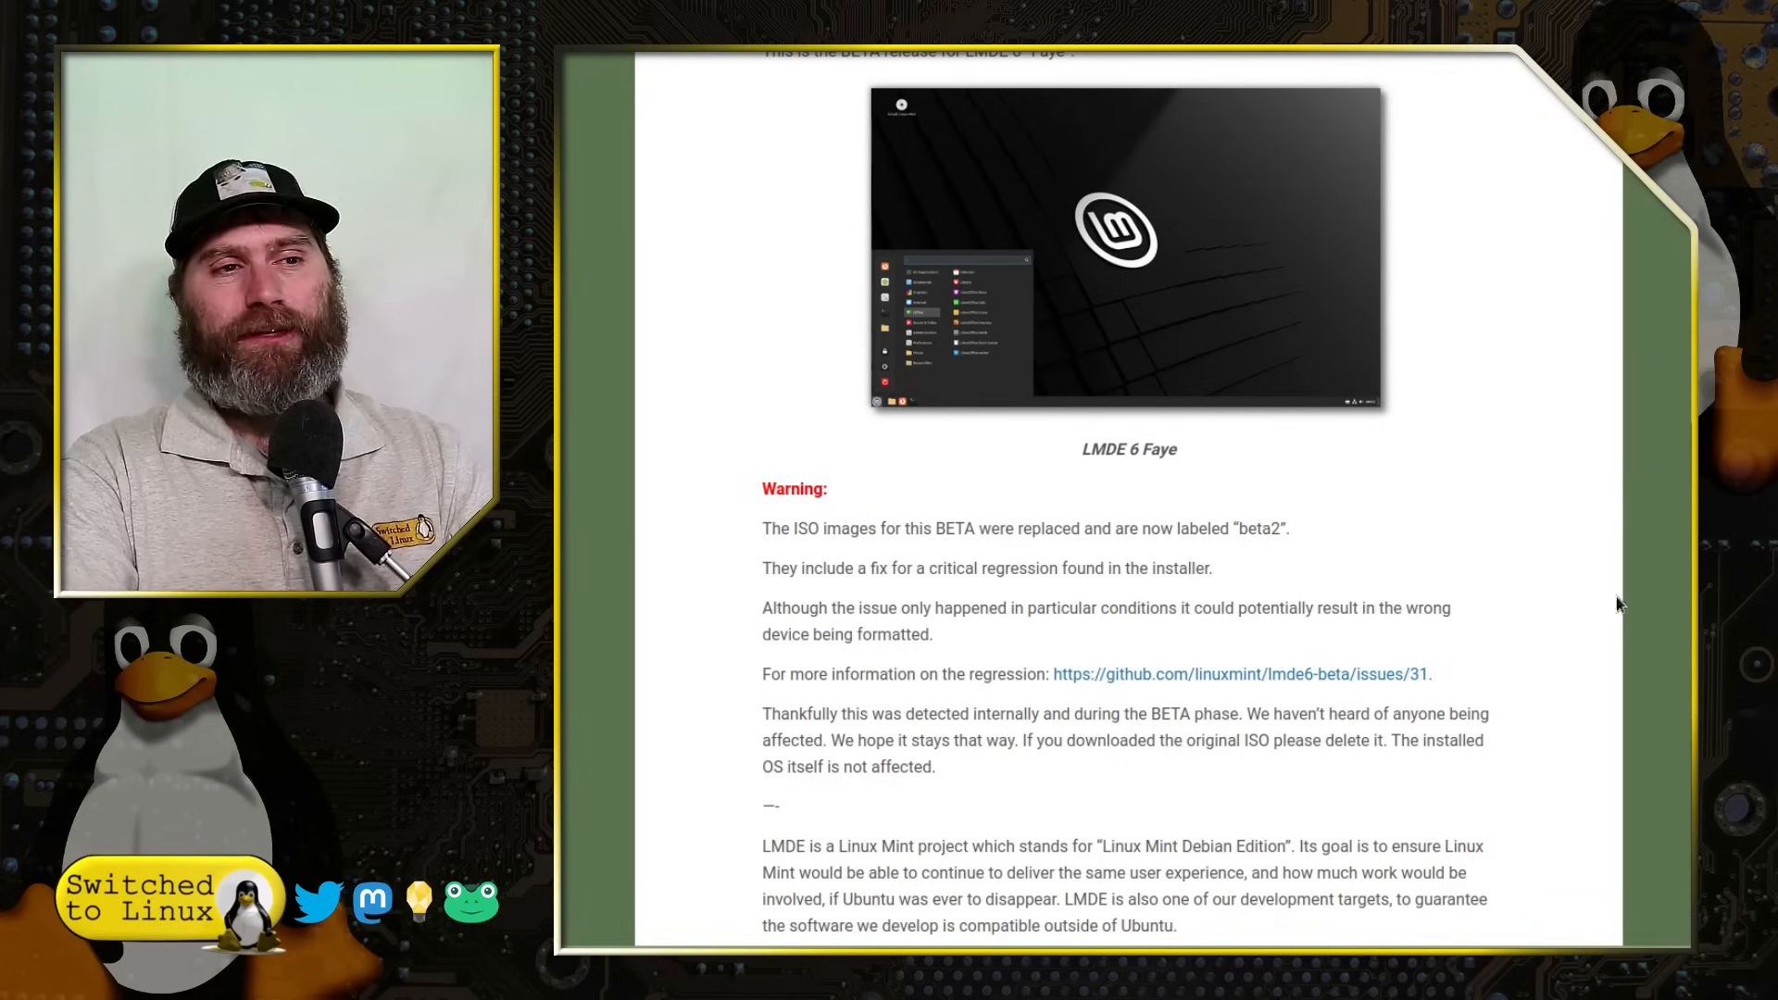
# Read the LMDE 6 beta announcement on the Linux Mint blog, from the ISO warning through the bug report instructions.
pyautogui.scroll(-2, 1616, 615)
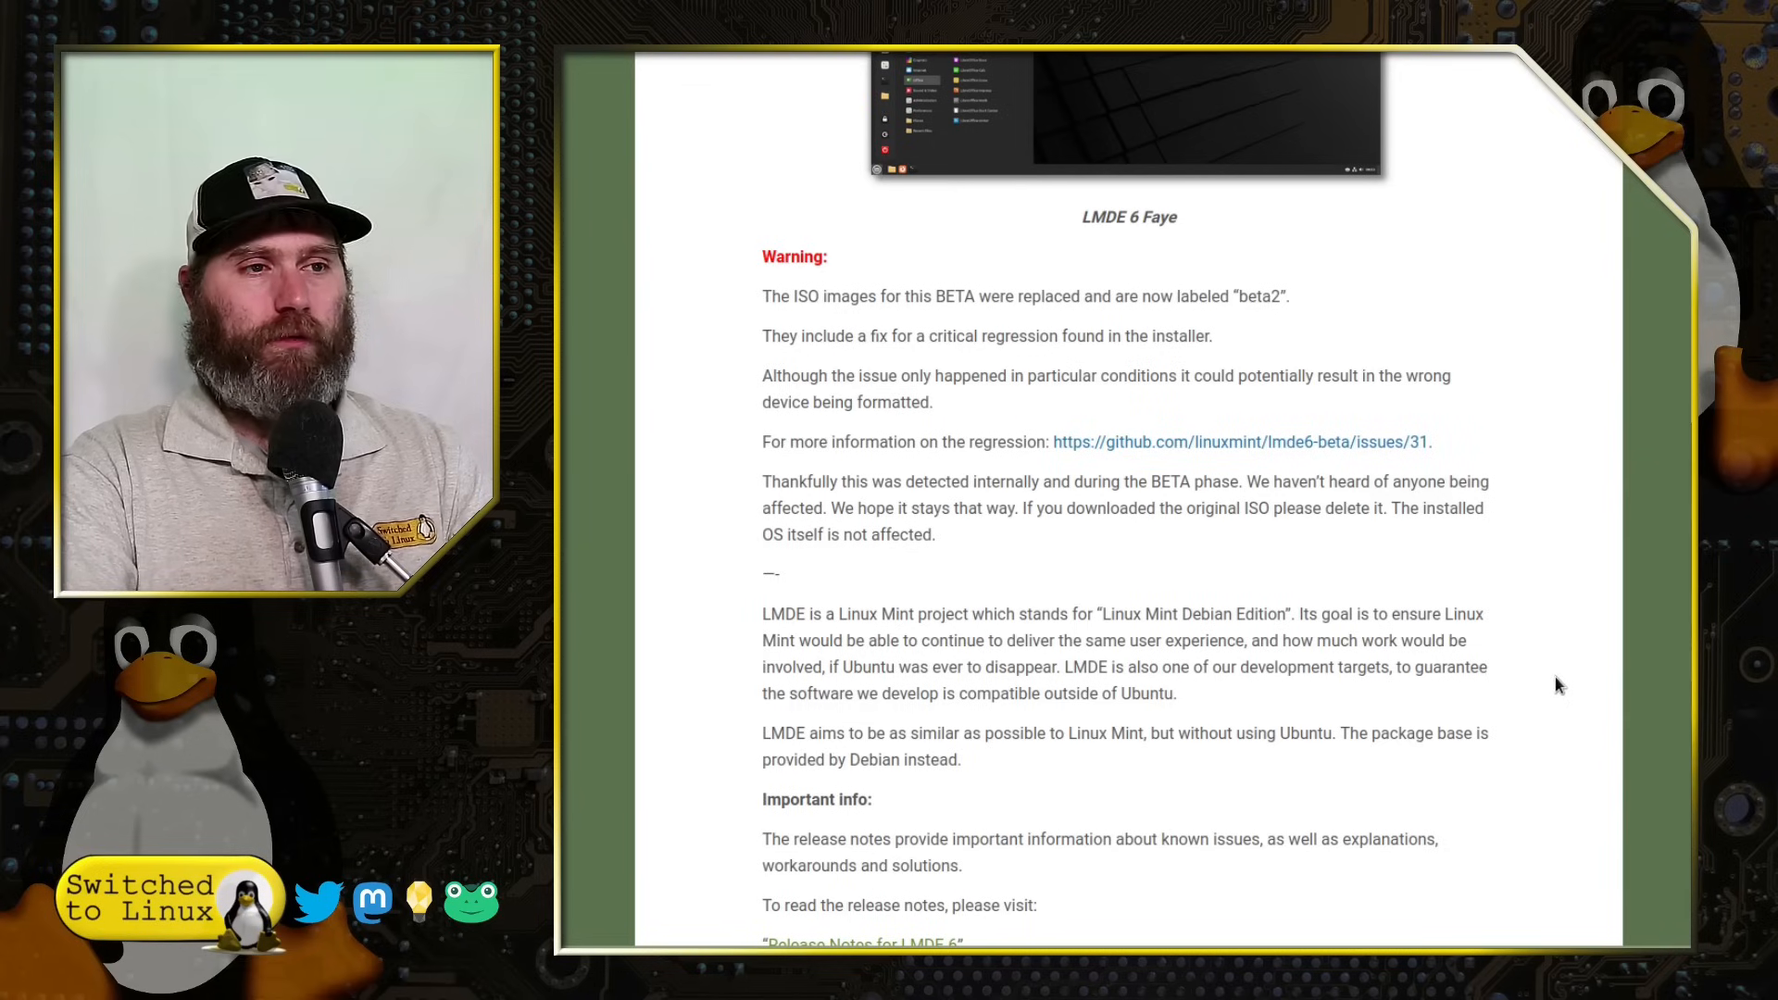
pyautogui.scroll(-1, 1494, 648)
pyautogui.scroll(-5, 1494, 648)
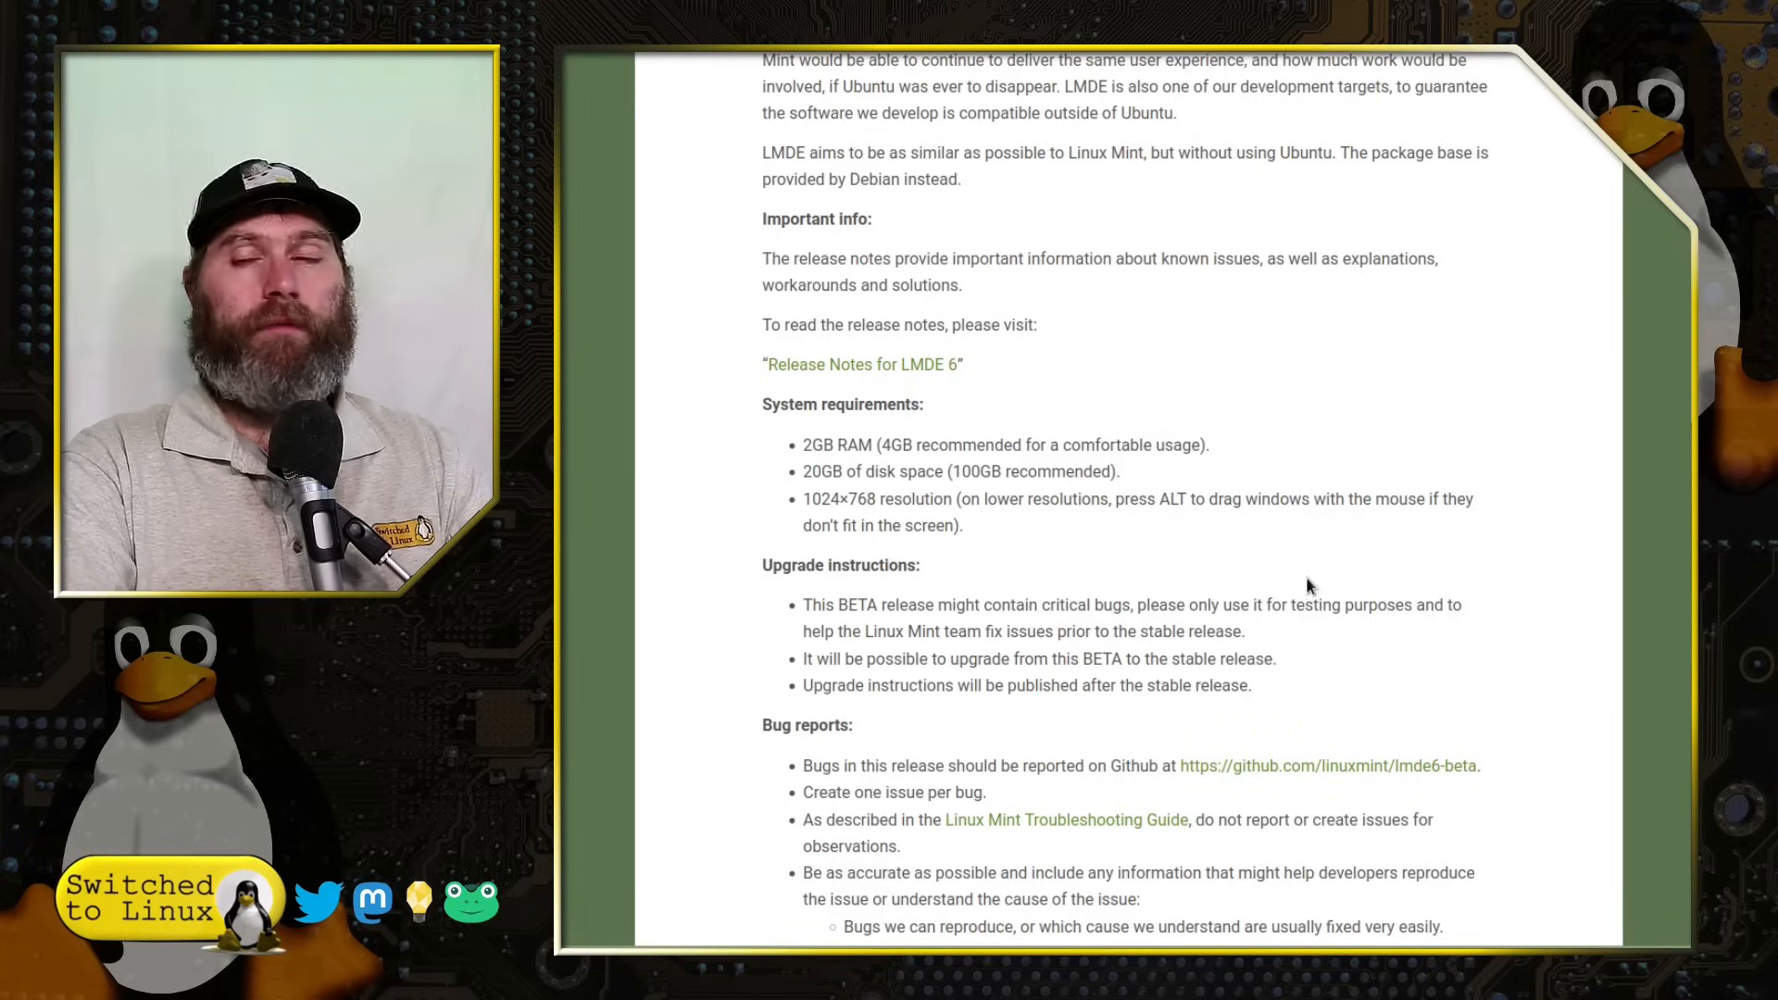
pyautogui.scroll(15, 1310, 587)
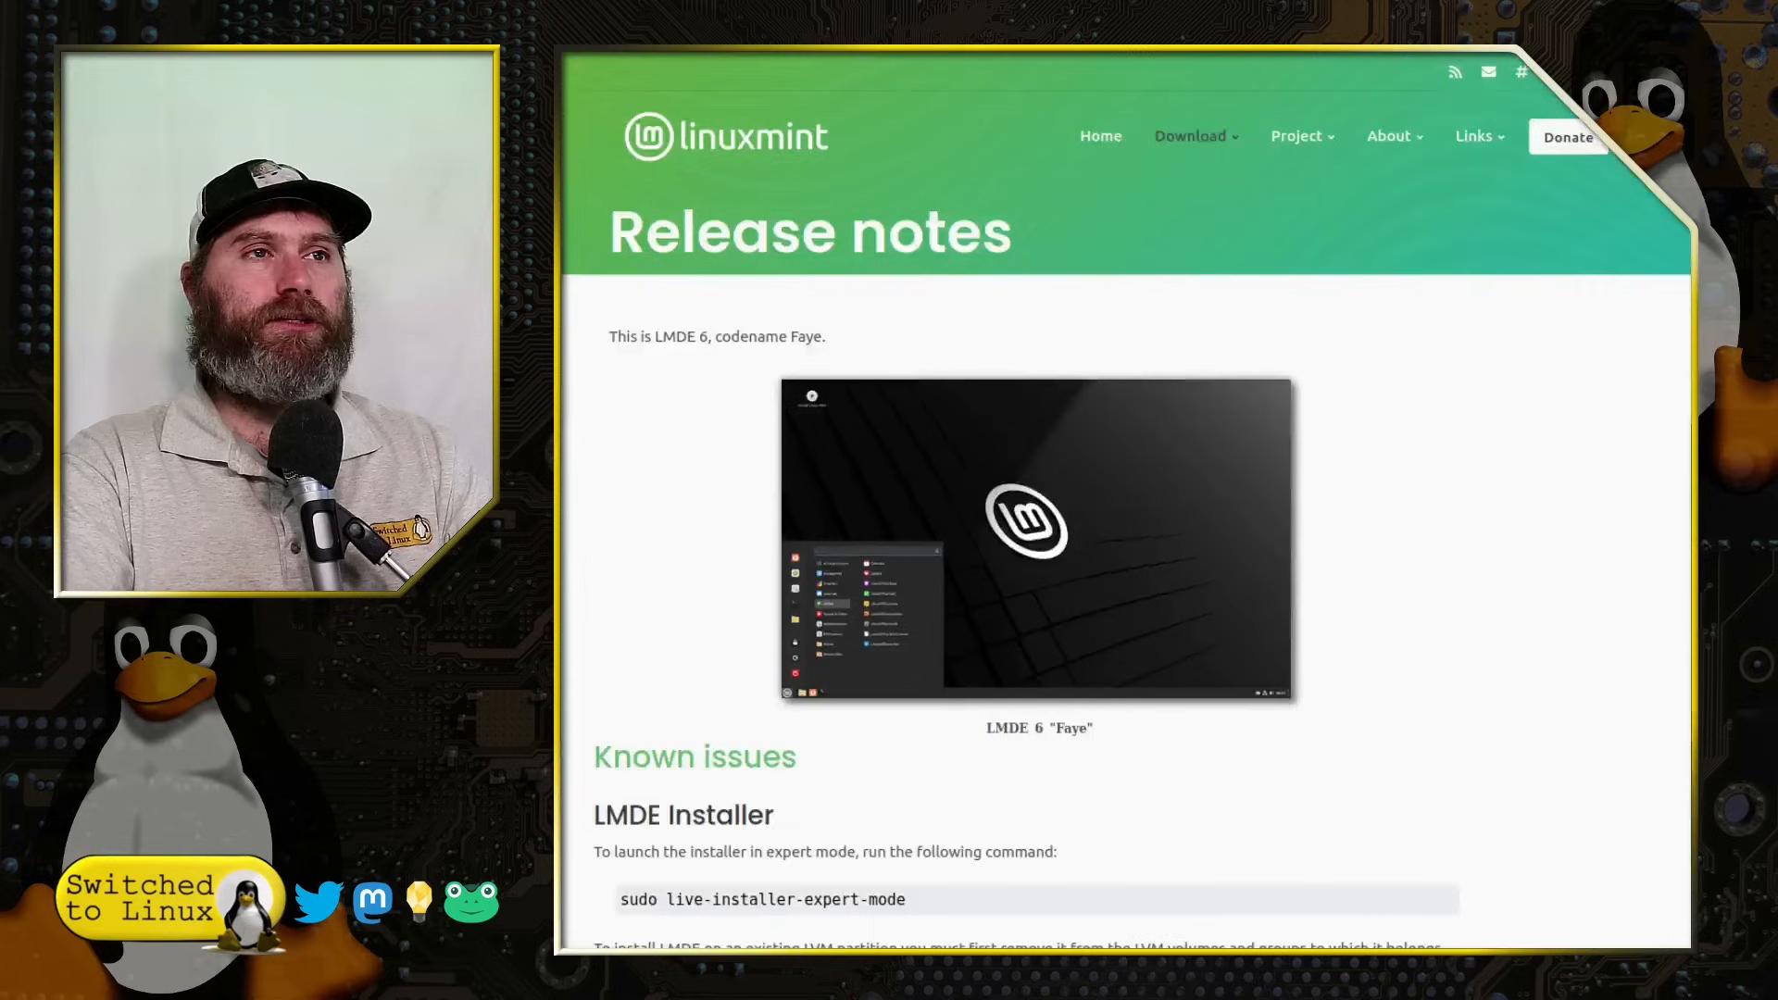
# Read the LMDE 6 release notes, covering the known issues from the installer to the Debian release notes reference.
pyautogui.scroll(-4, 1346, 519)
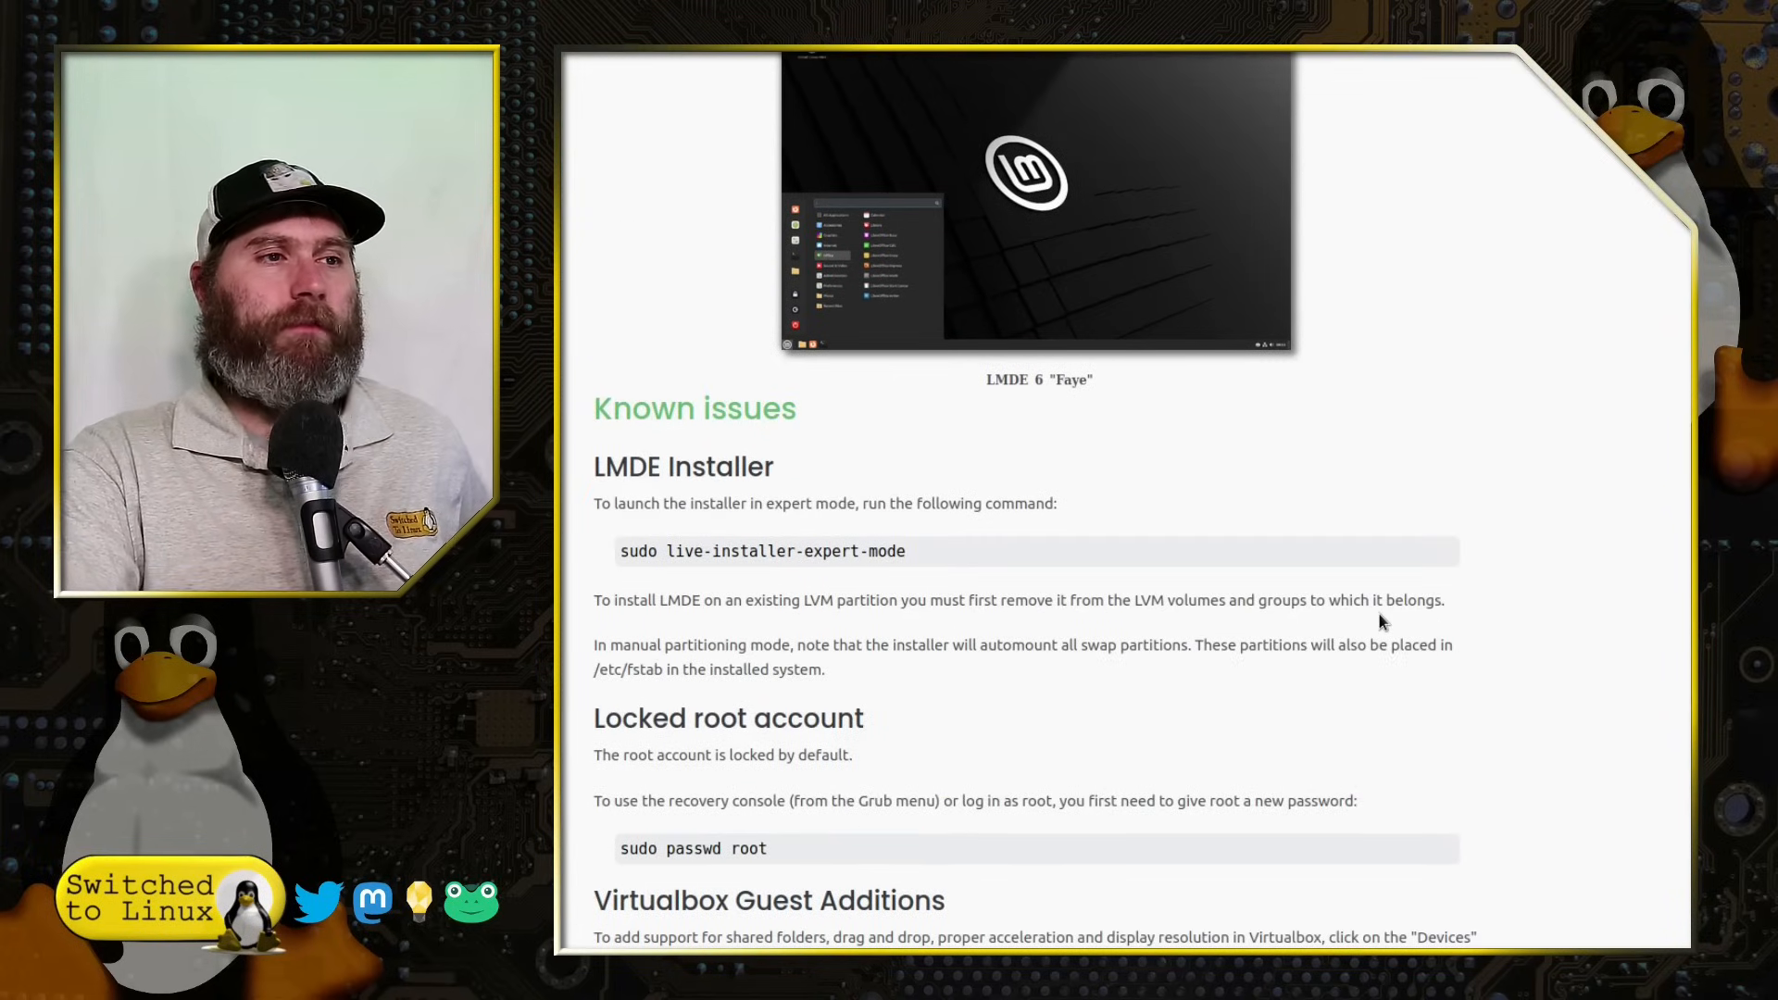
pyautogui.scroll(-3, 1309, 643)
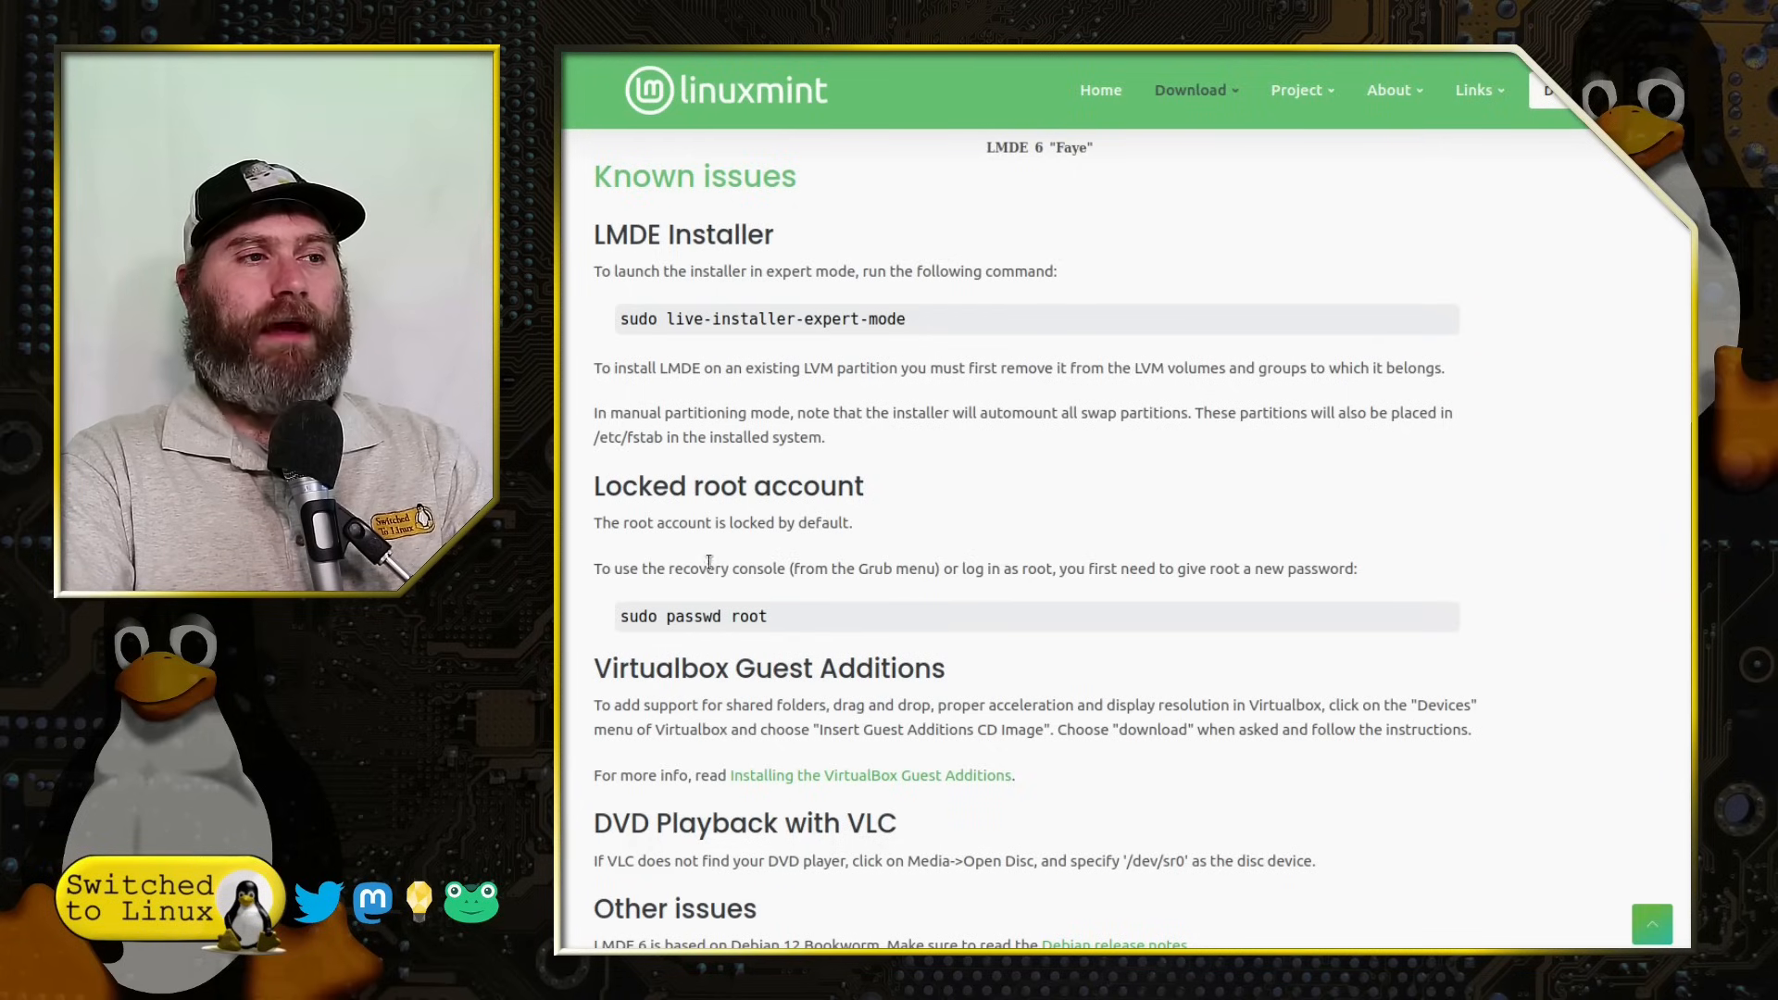
pyautogui.scroll(-3, 1157, 619)
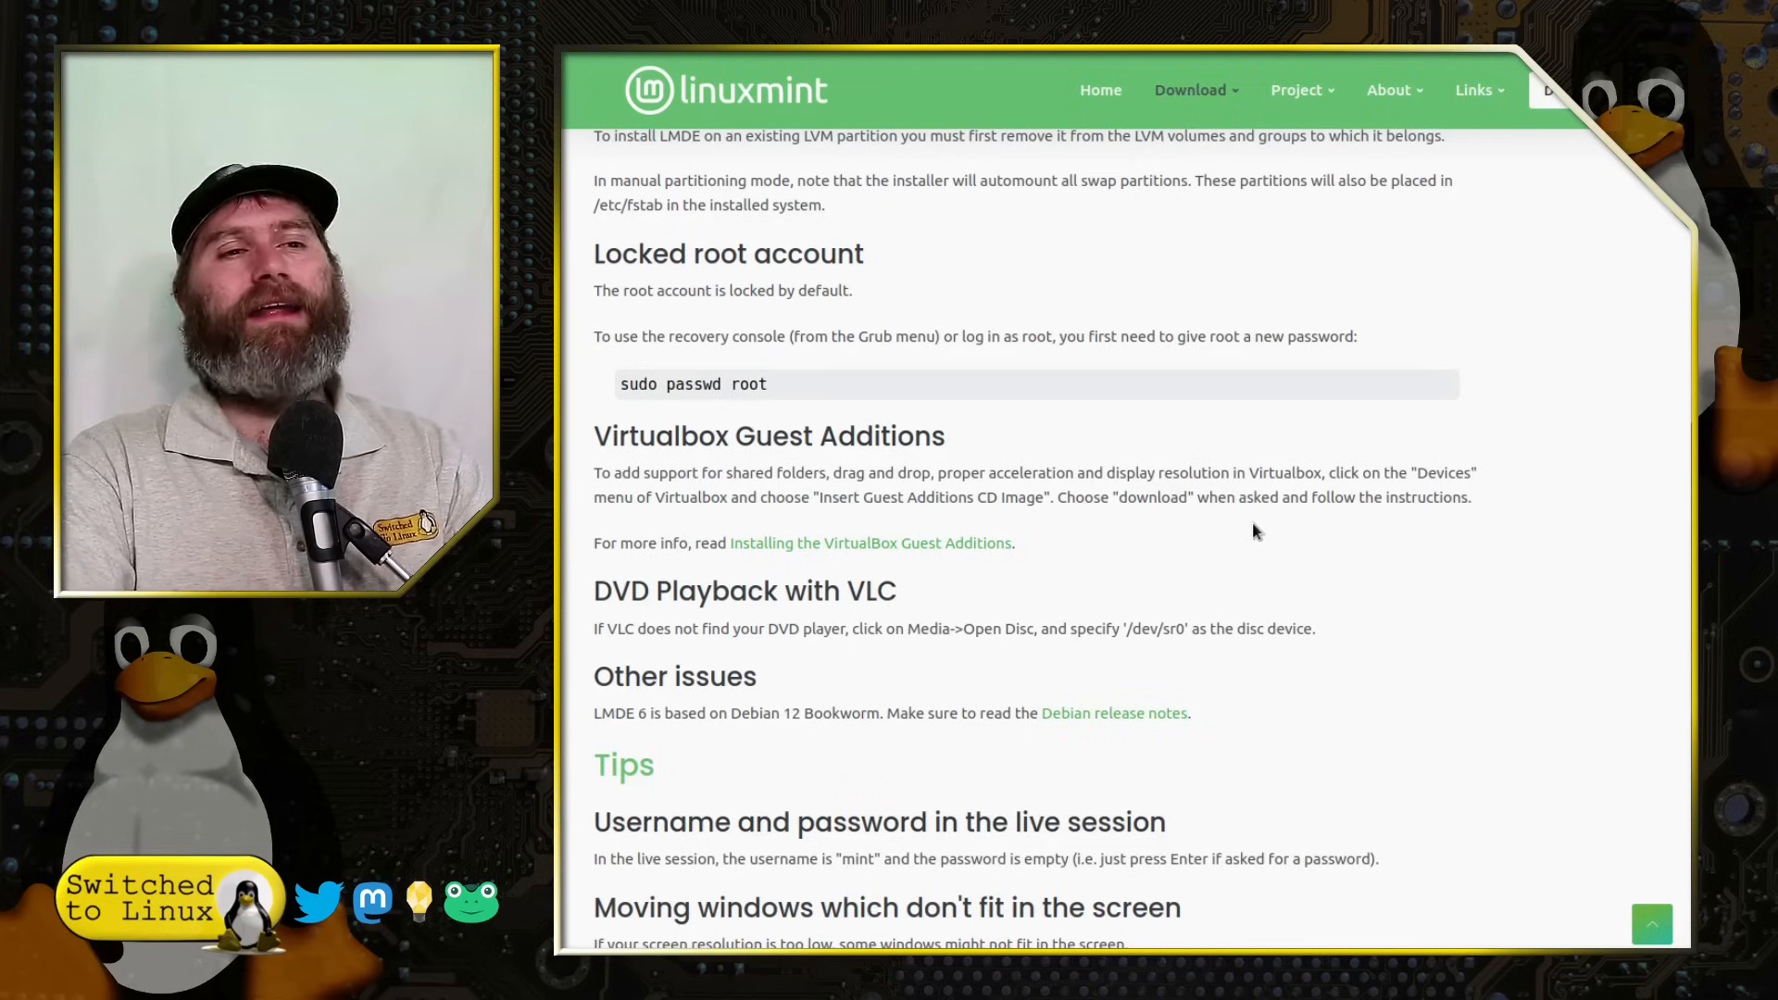
pyautogui.scroll(-5, 1166, 515)
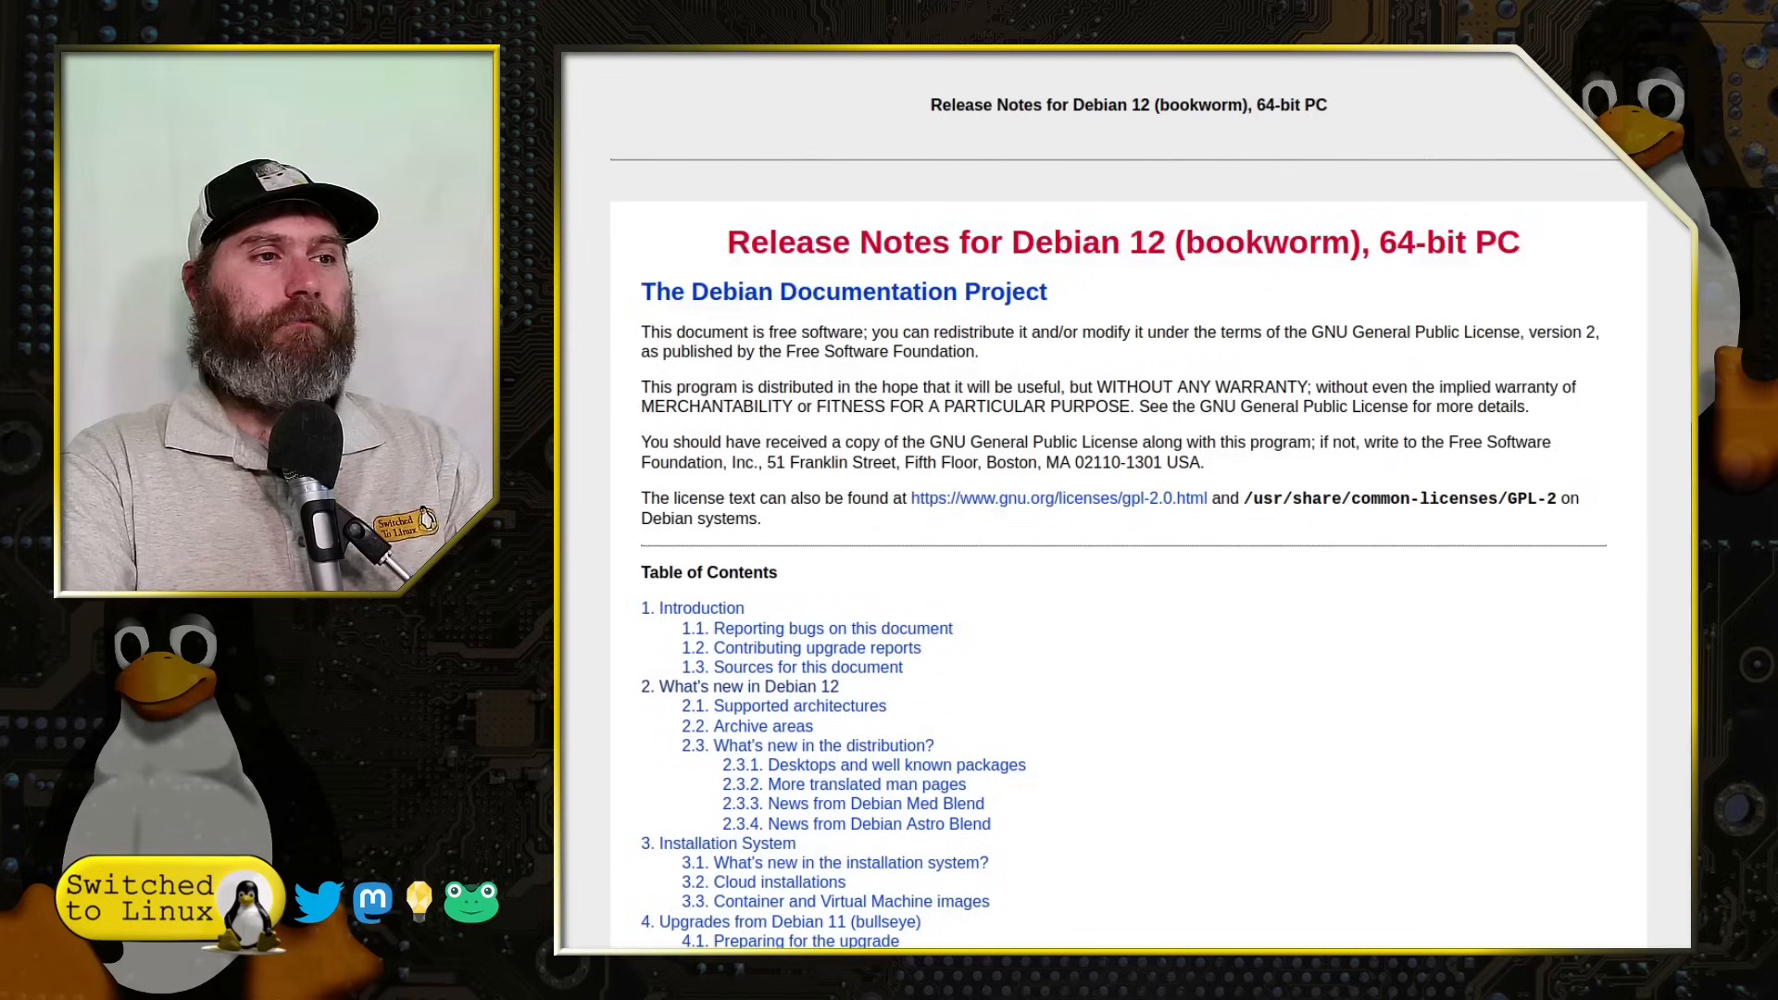
# Skim the Debian 12 (bookworm) release notes contents and return to the LMDE 6 beta blog post.
pyautogui.scroll(-5, 1486, 447)
pyautogui.scroll(-10, 1486, 447)
pyautogui.scroll(15, 1486, 448)
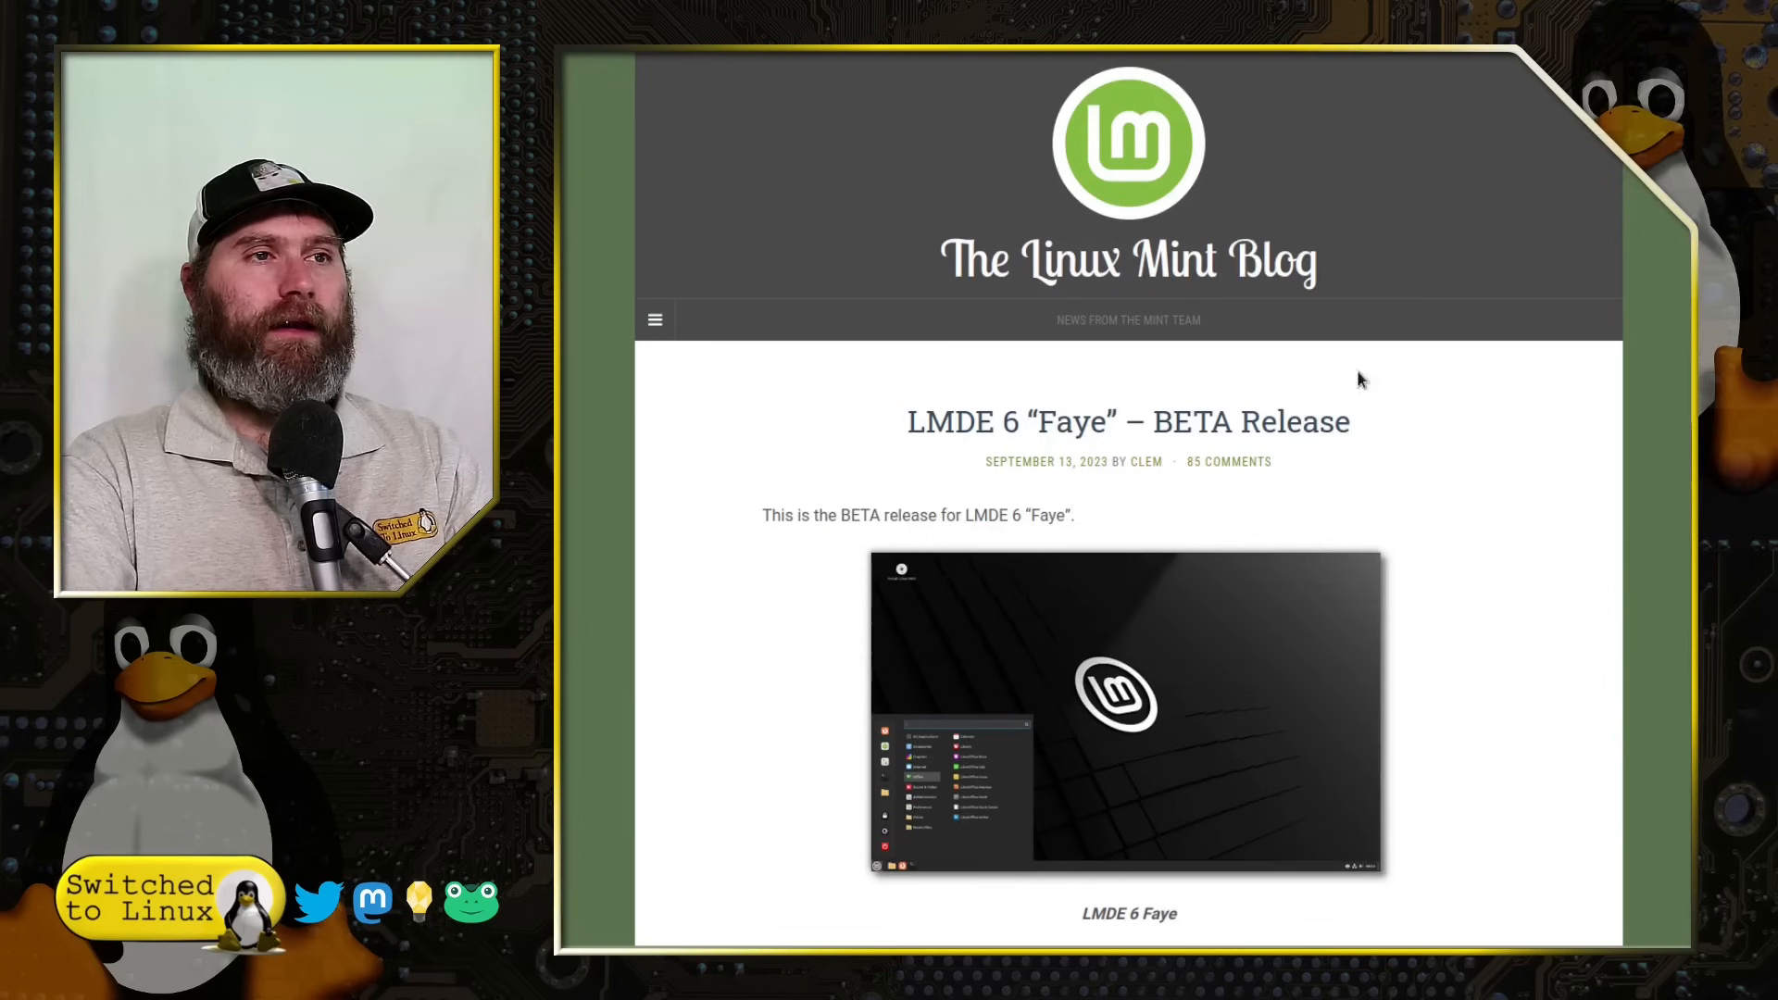
pyautogui.scroll(-10, 1381, 563)
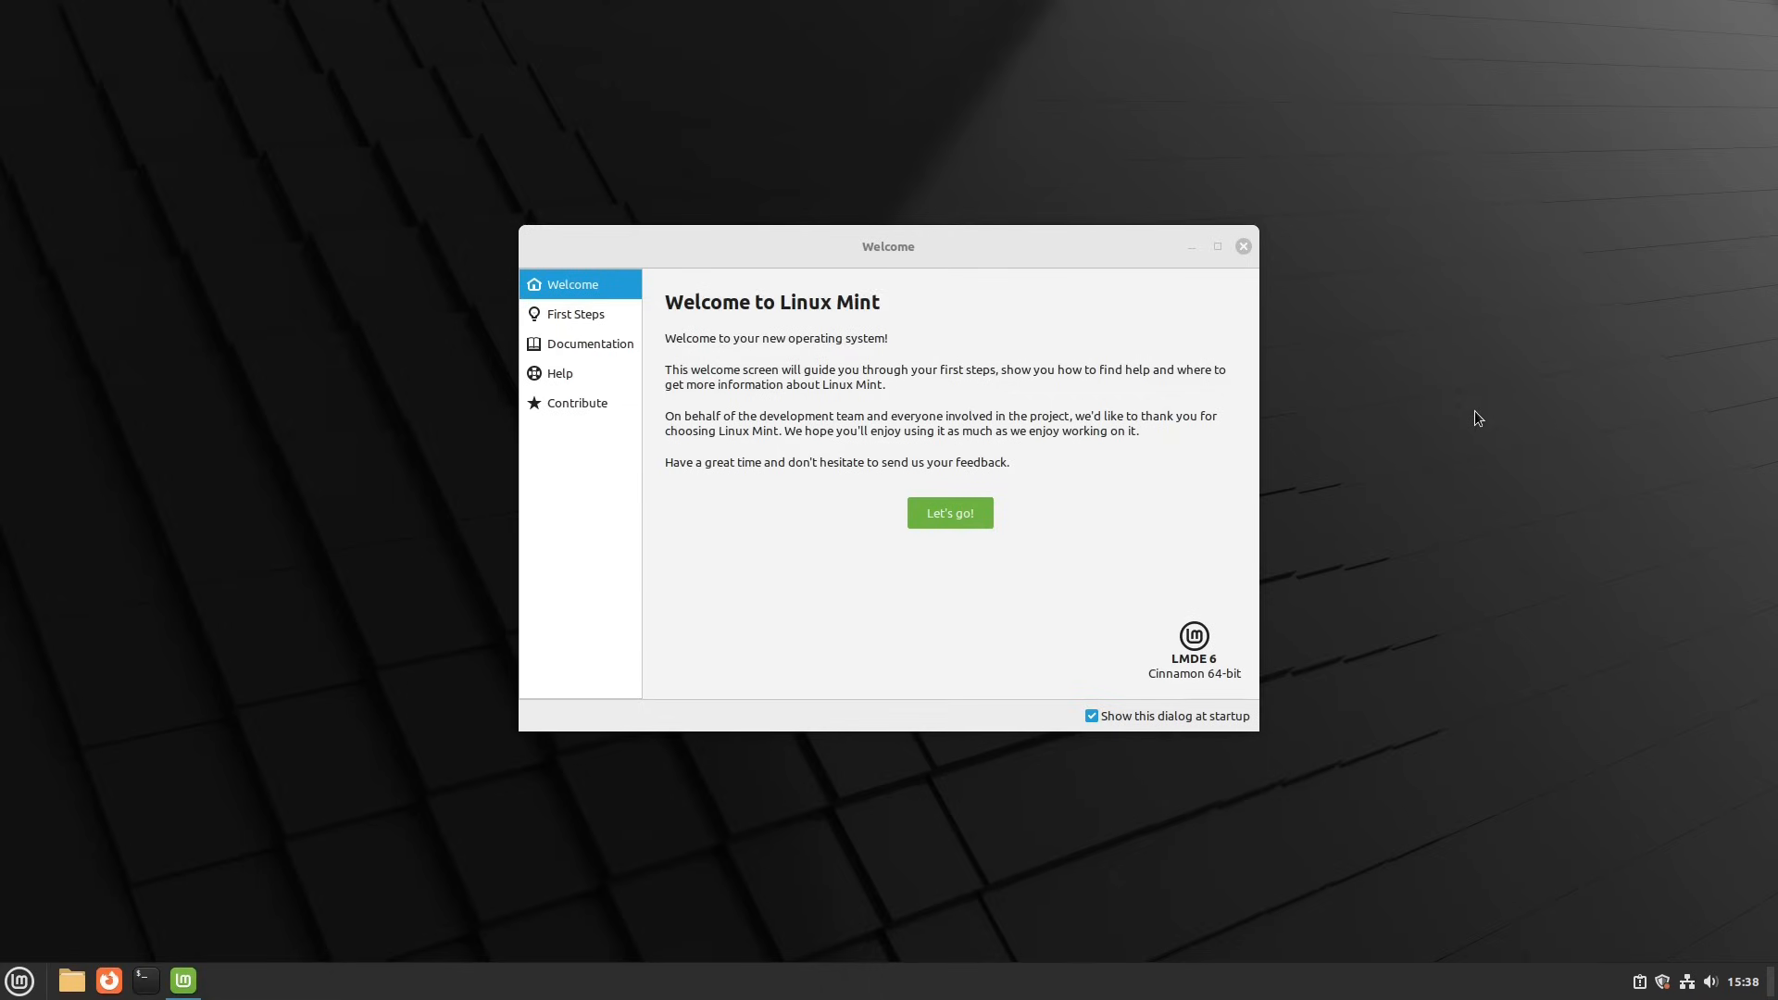
# Search the application menu for "about".
pyautogui.click(18, 982)
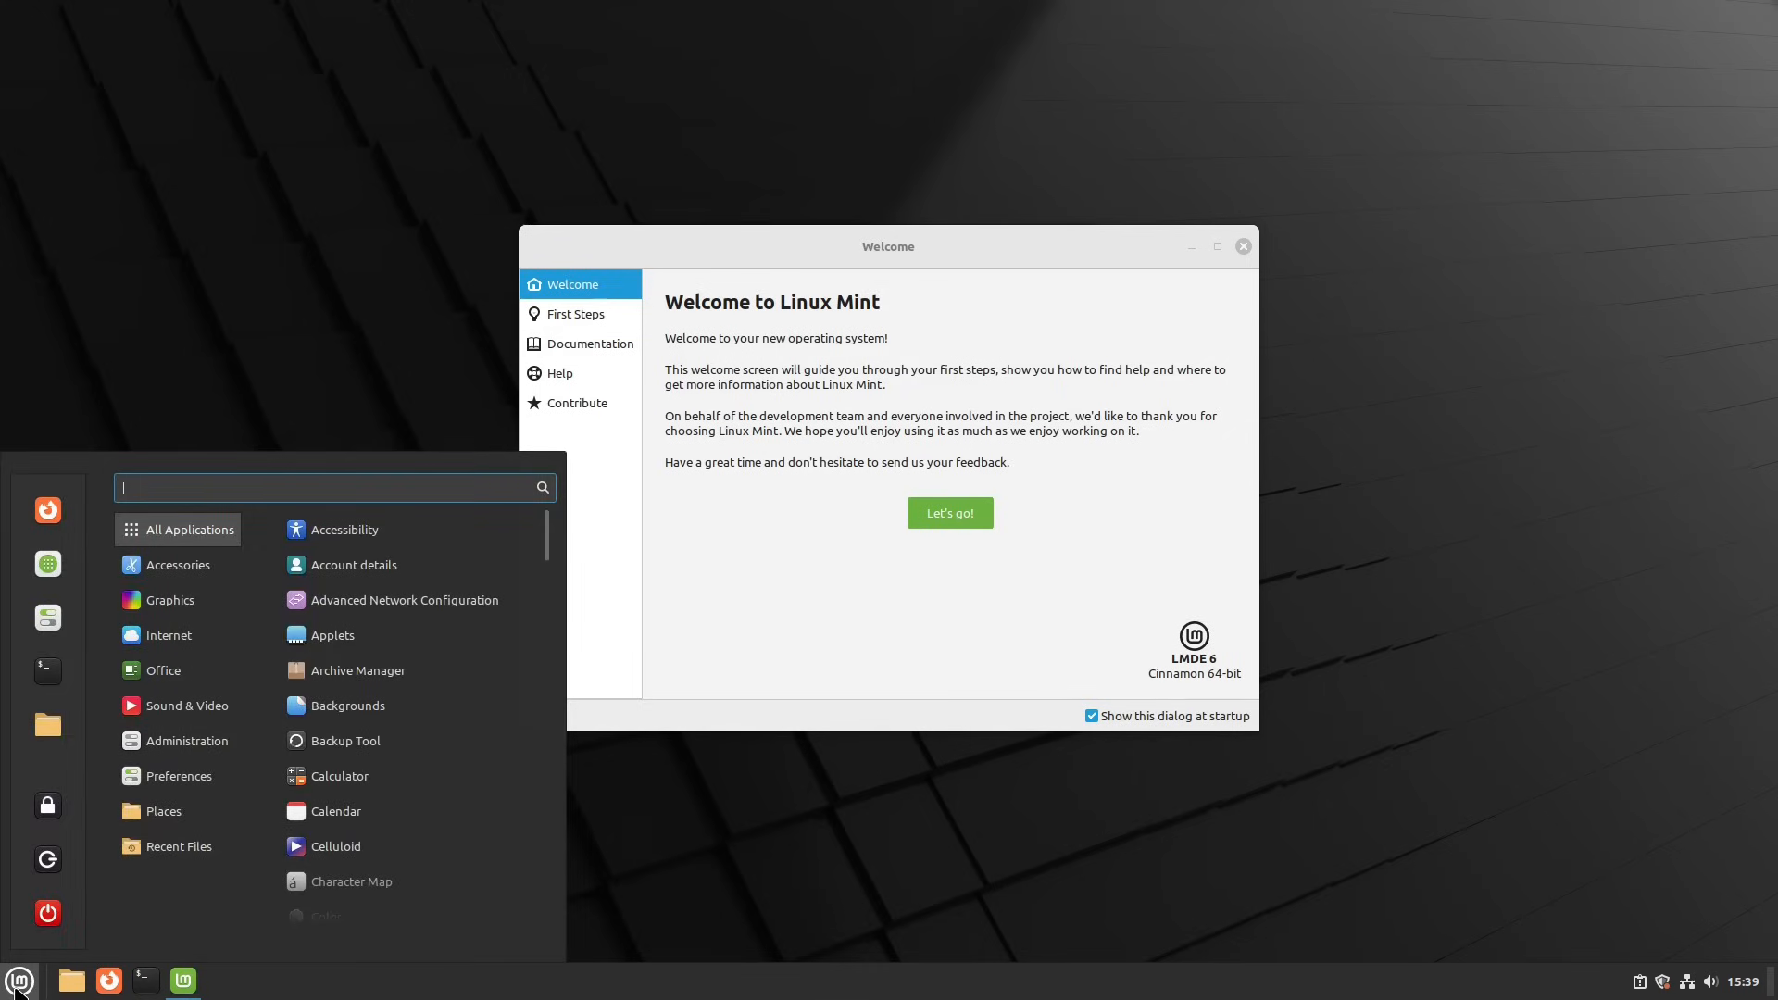
pyautogui.write('a')
pyautogui.write('ou')
pyautogui.press('BackSpace')
pyautogui.press('BackSpace')
pyautogui.press('BackSpace')
pyautogui.write('about')
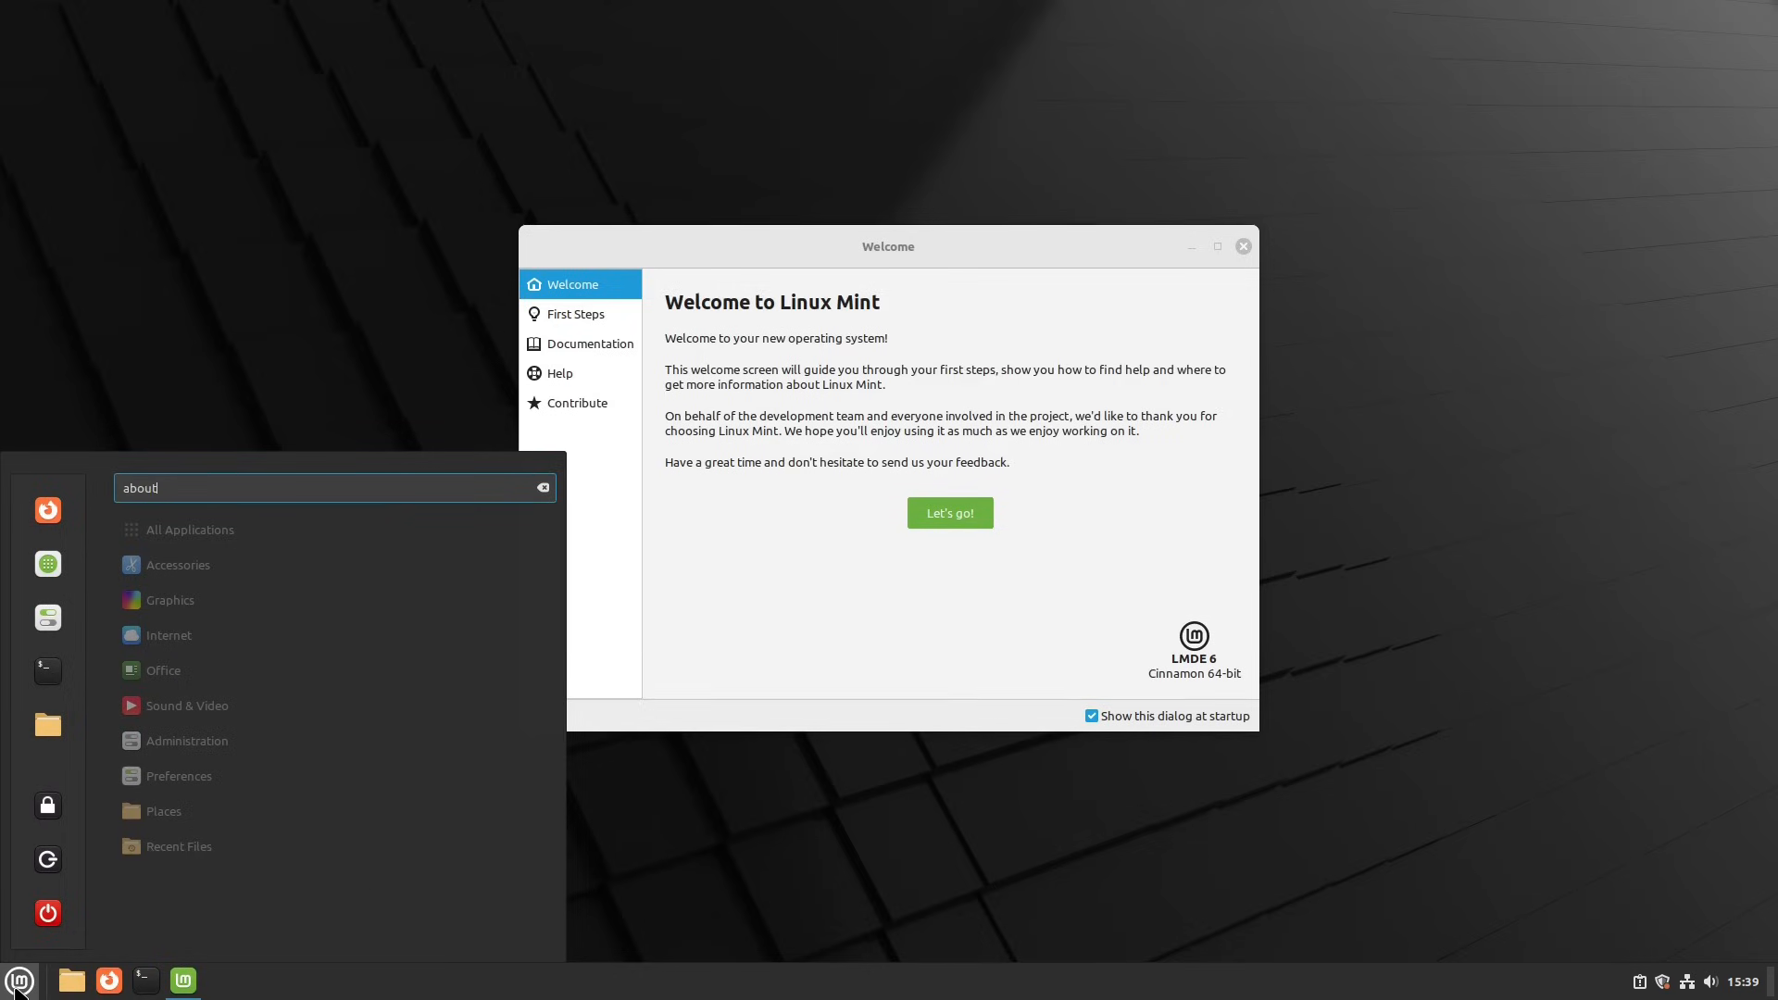
# Search the application menu for "sys" instead, view the details in System Info and close it.
pyautogui.press('BackSpace')
pyautogui.press('BackSpace')
pyautogui.press('BackSpace')
pyautogui.press('BackSpace')
pyautogui.press('BackSpace')
pyautogui.write('sys')
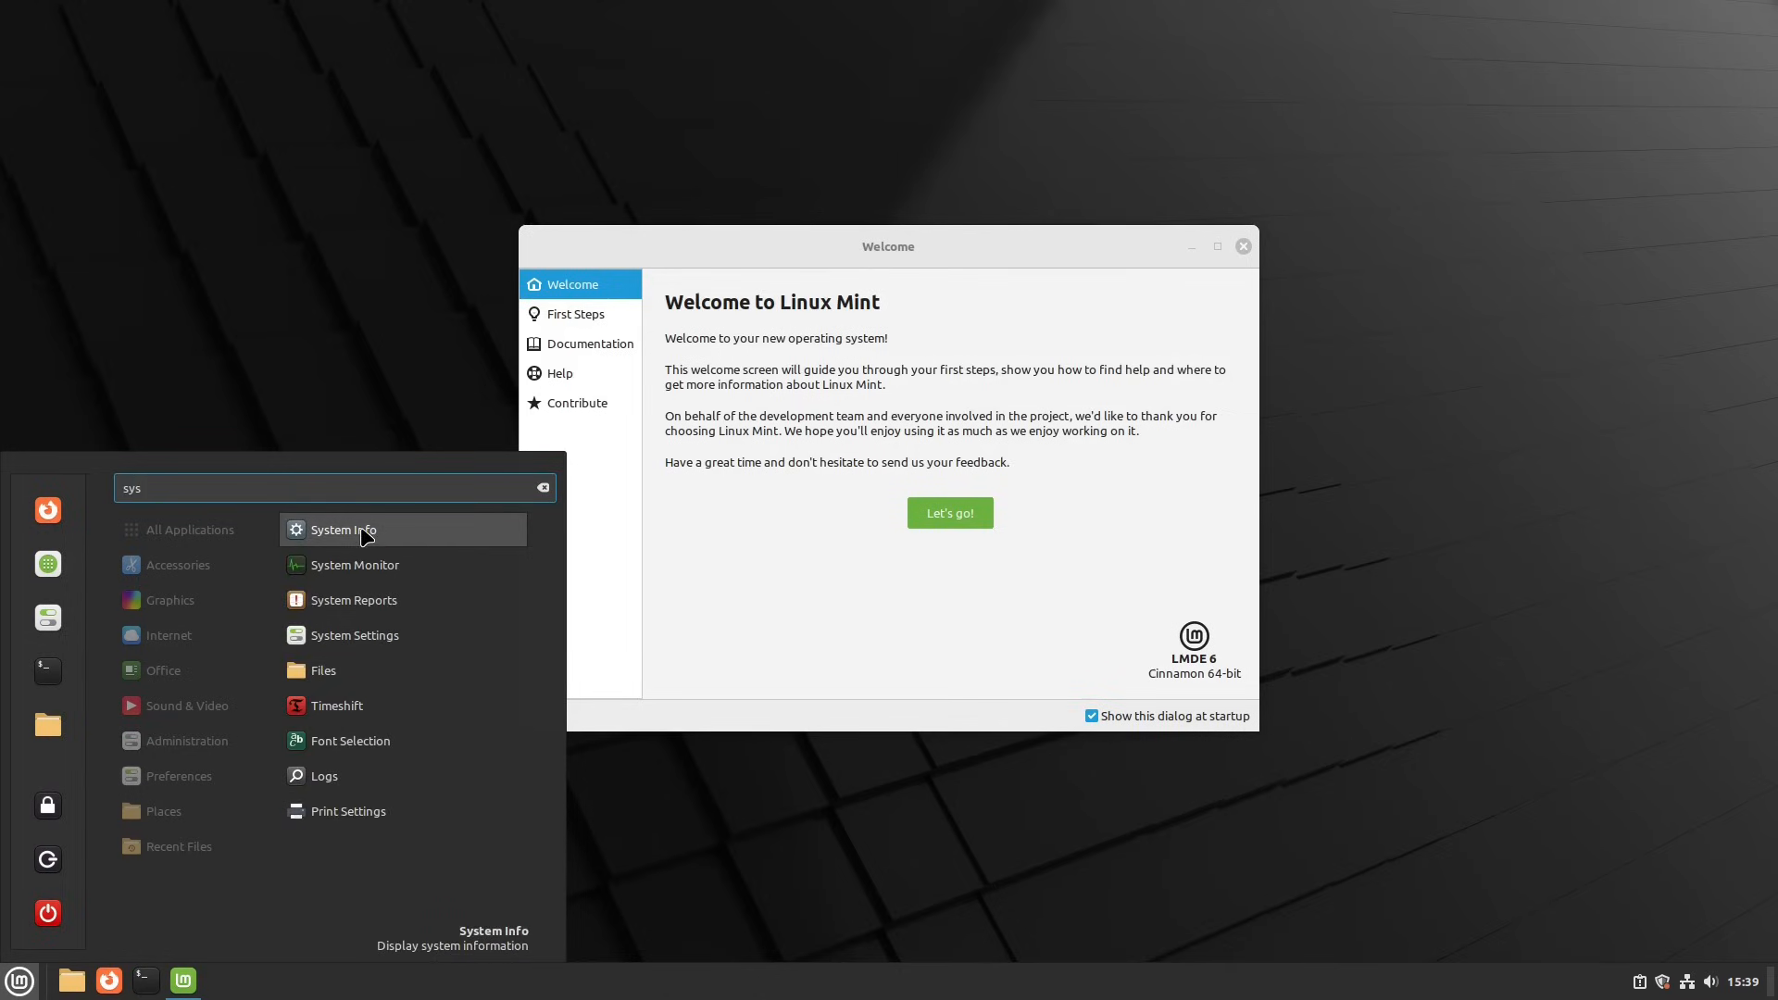
pyautogui.click(389, 533)
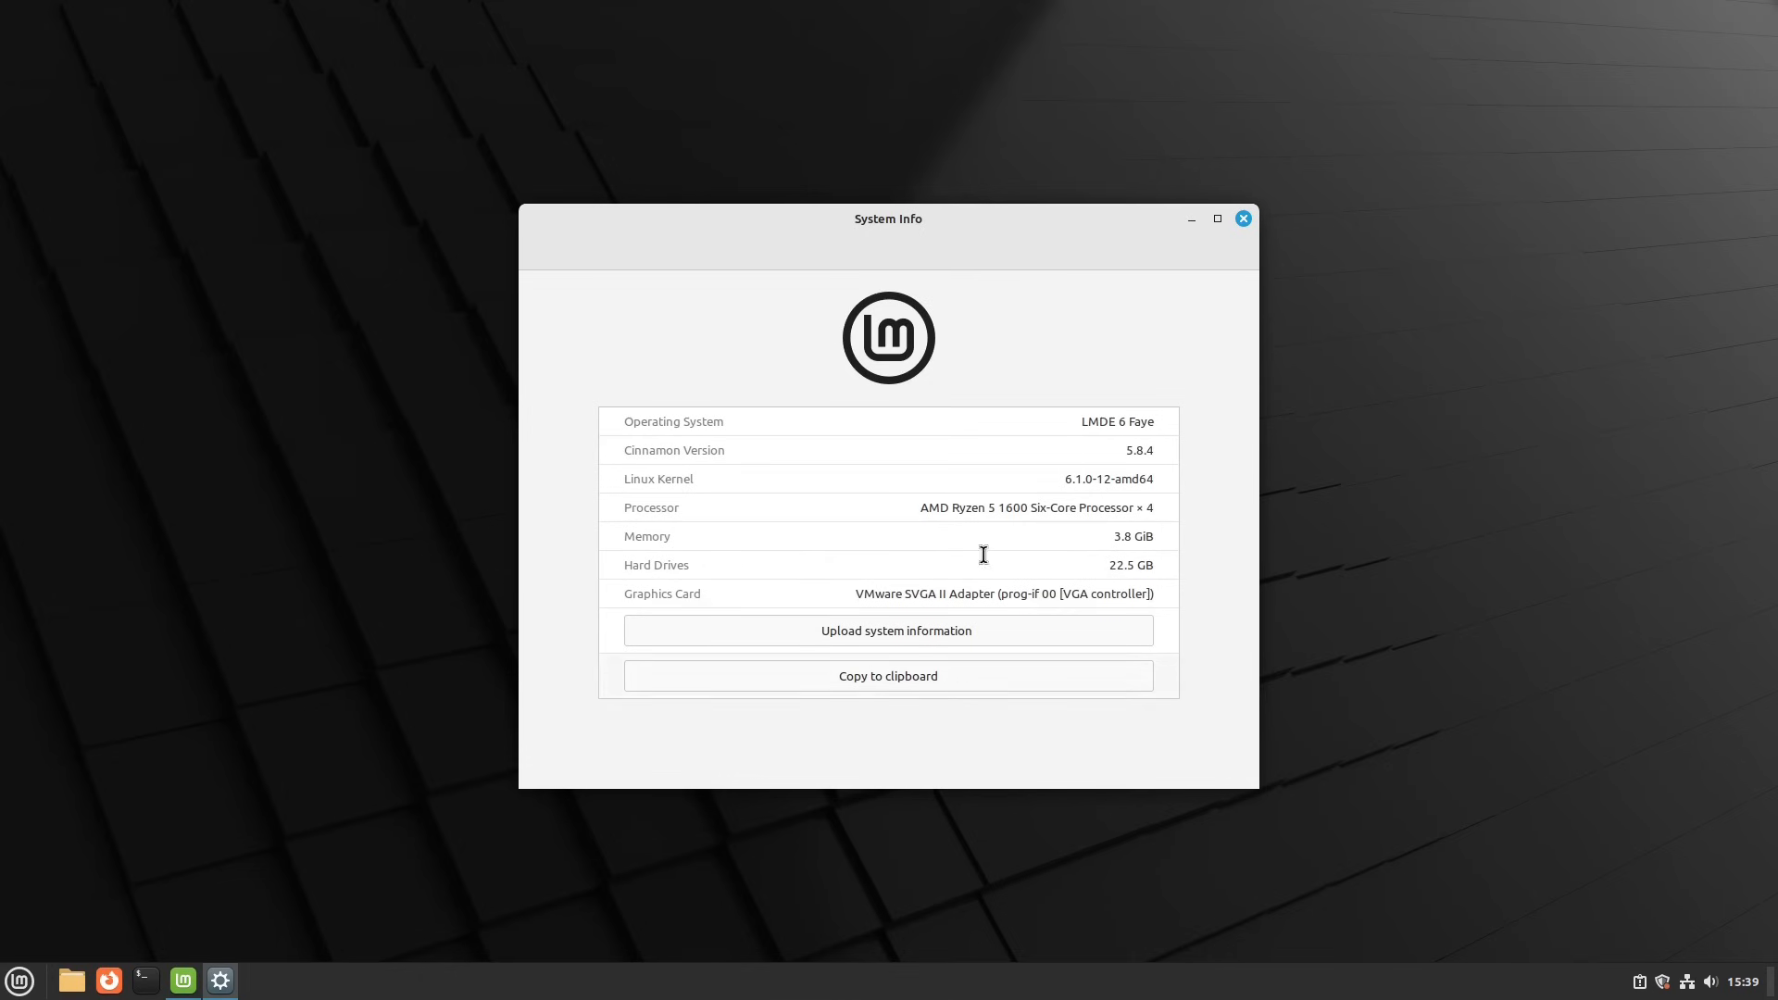
pyautogui.click(1242, 218)
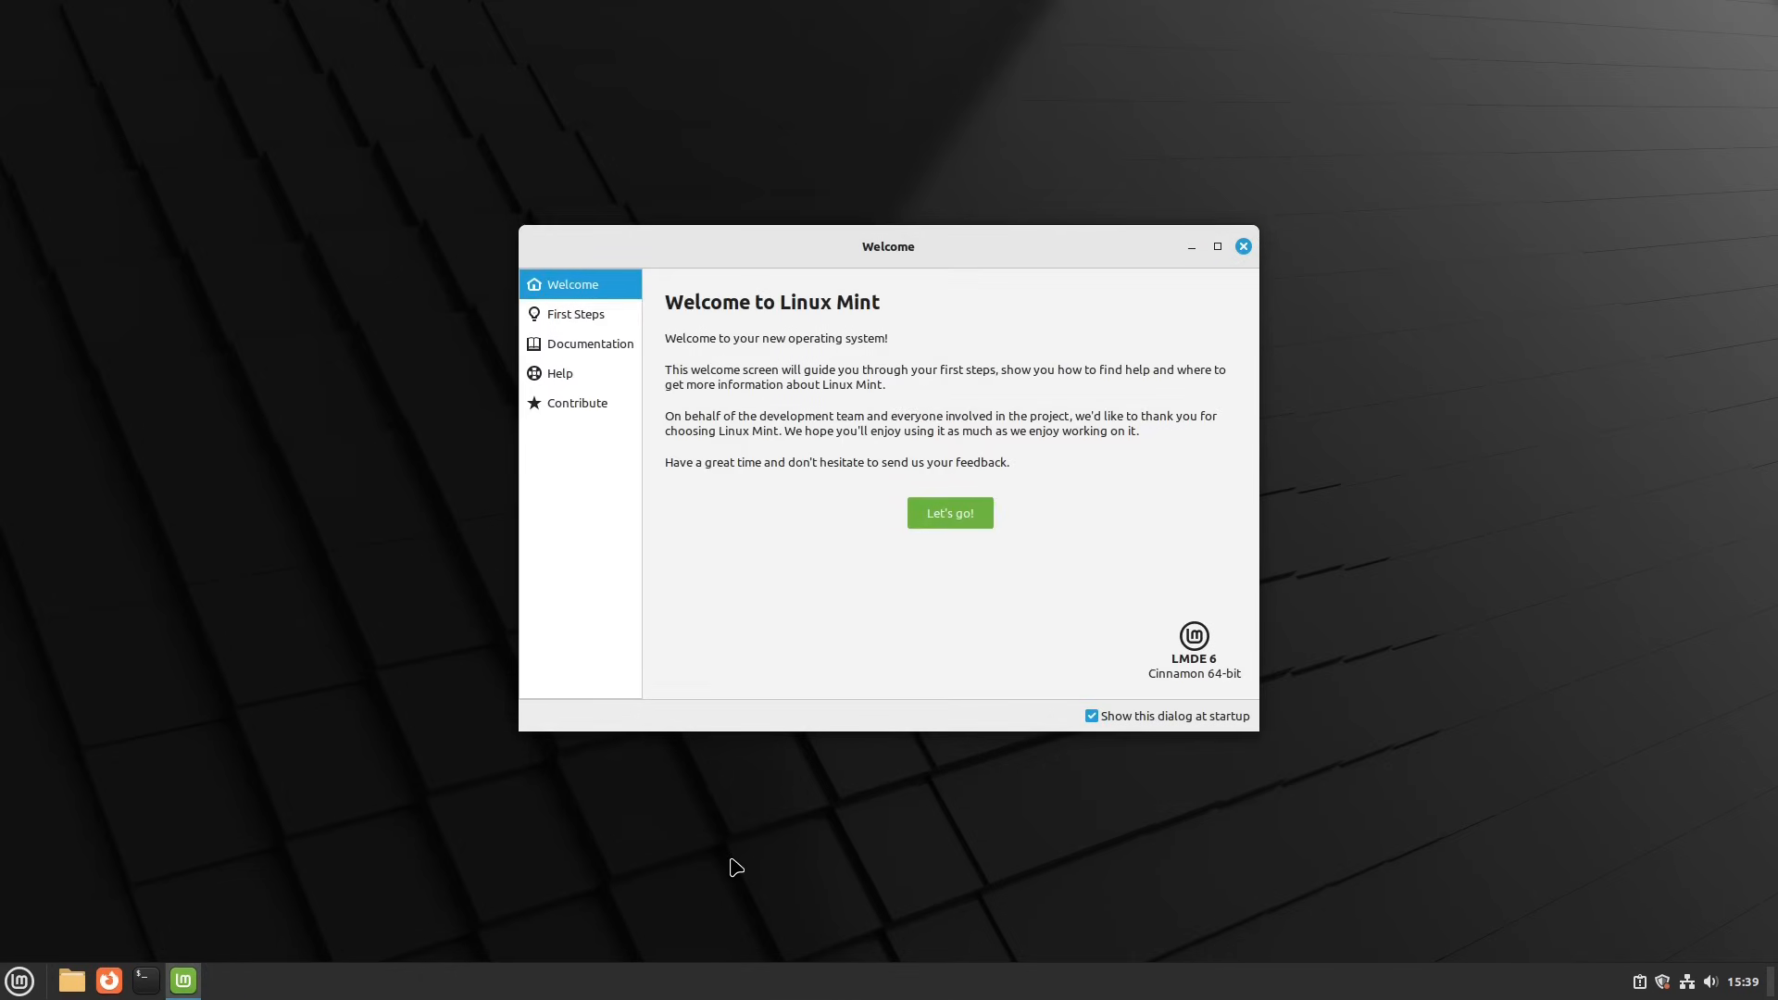
# Minimize the Update Manager and launch Desktop Colors from the First Steps page of the Welcome window.
pyautogui.click(592, 319)
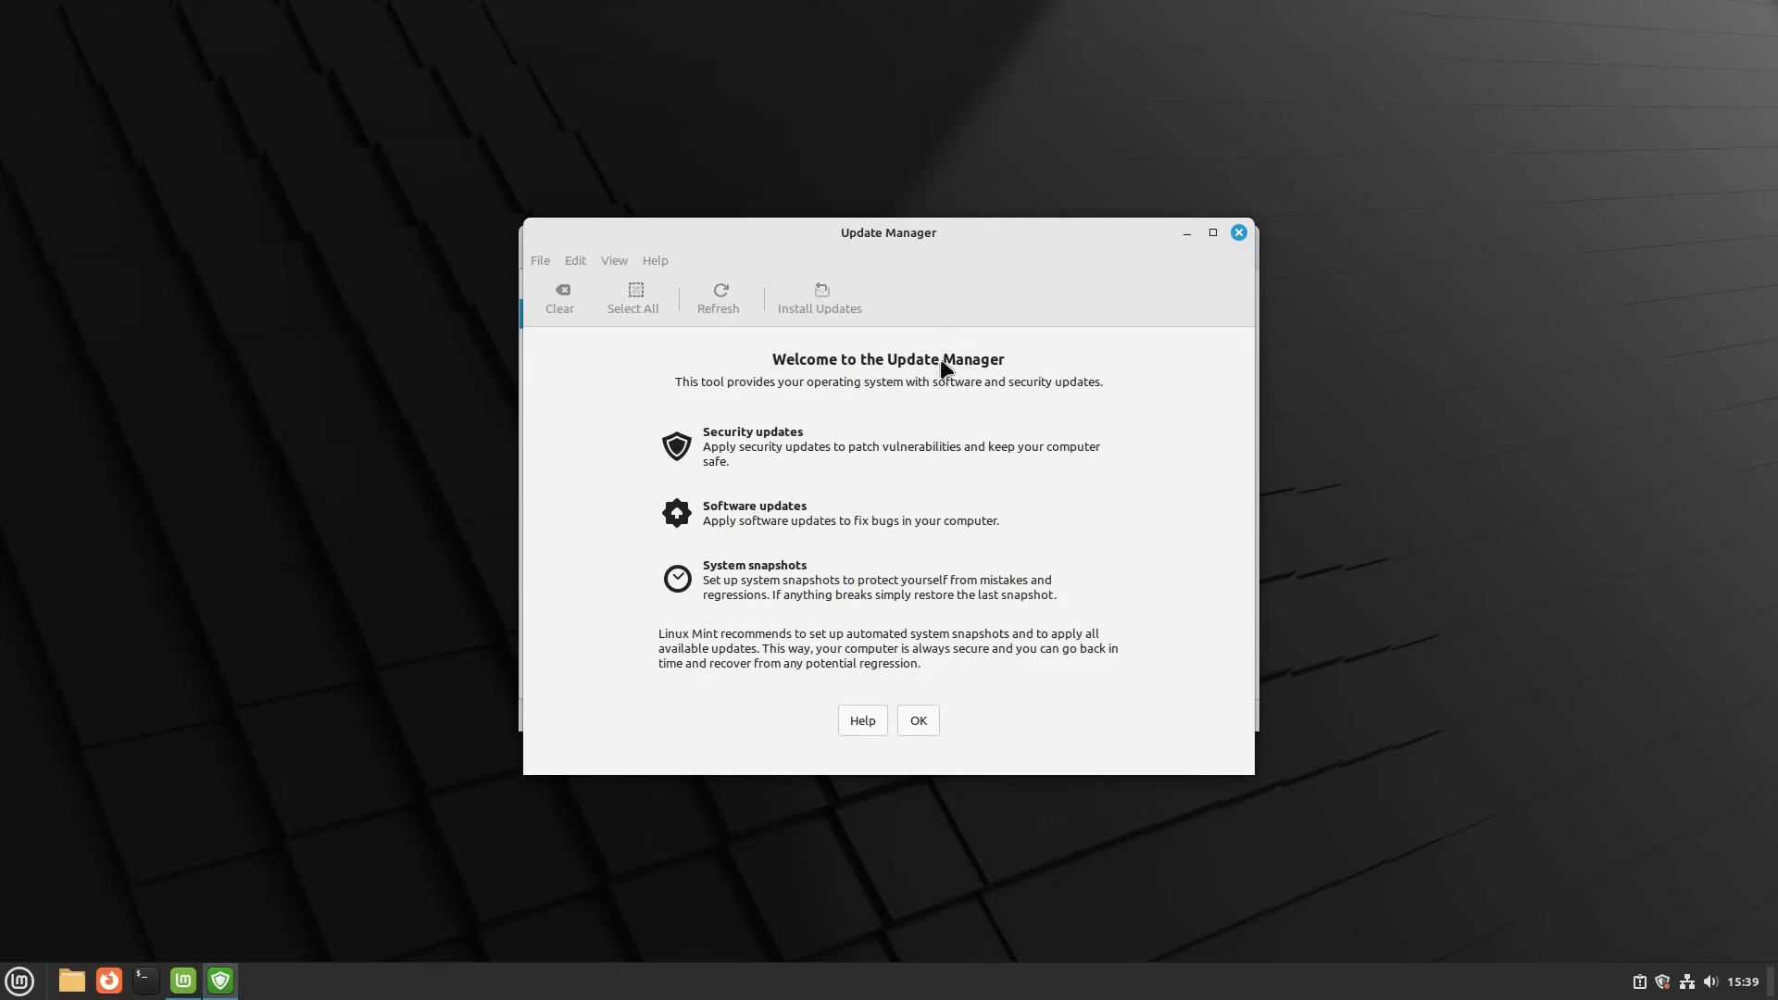
pyautogui.click(1186, 233)
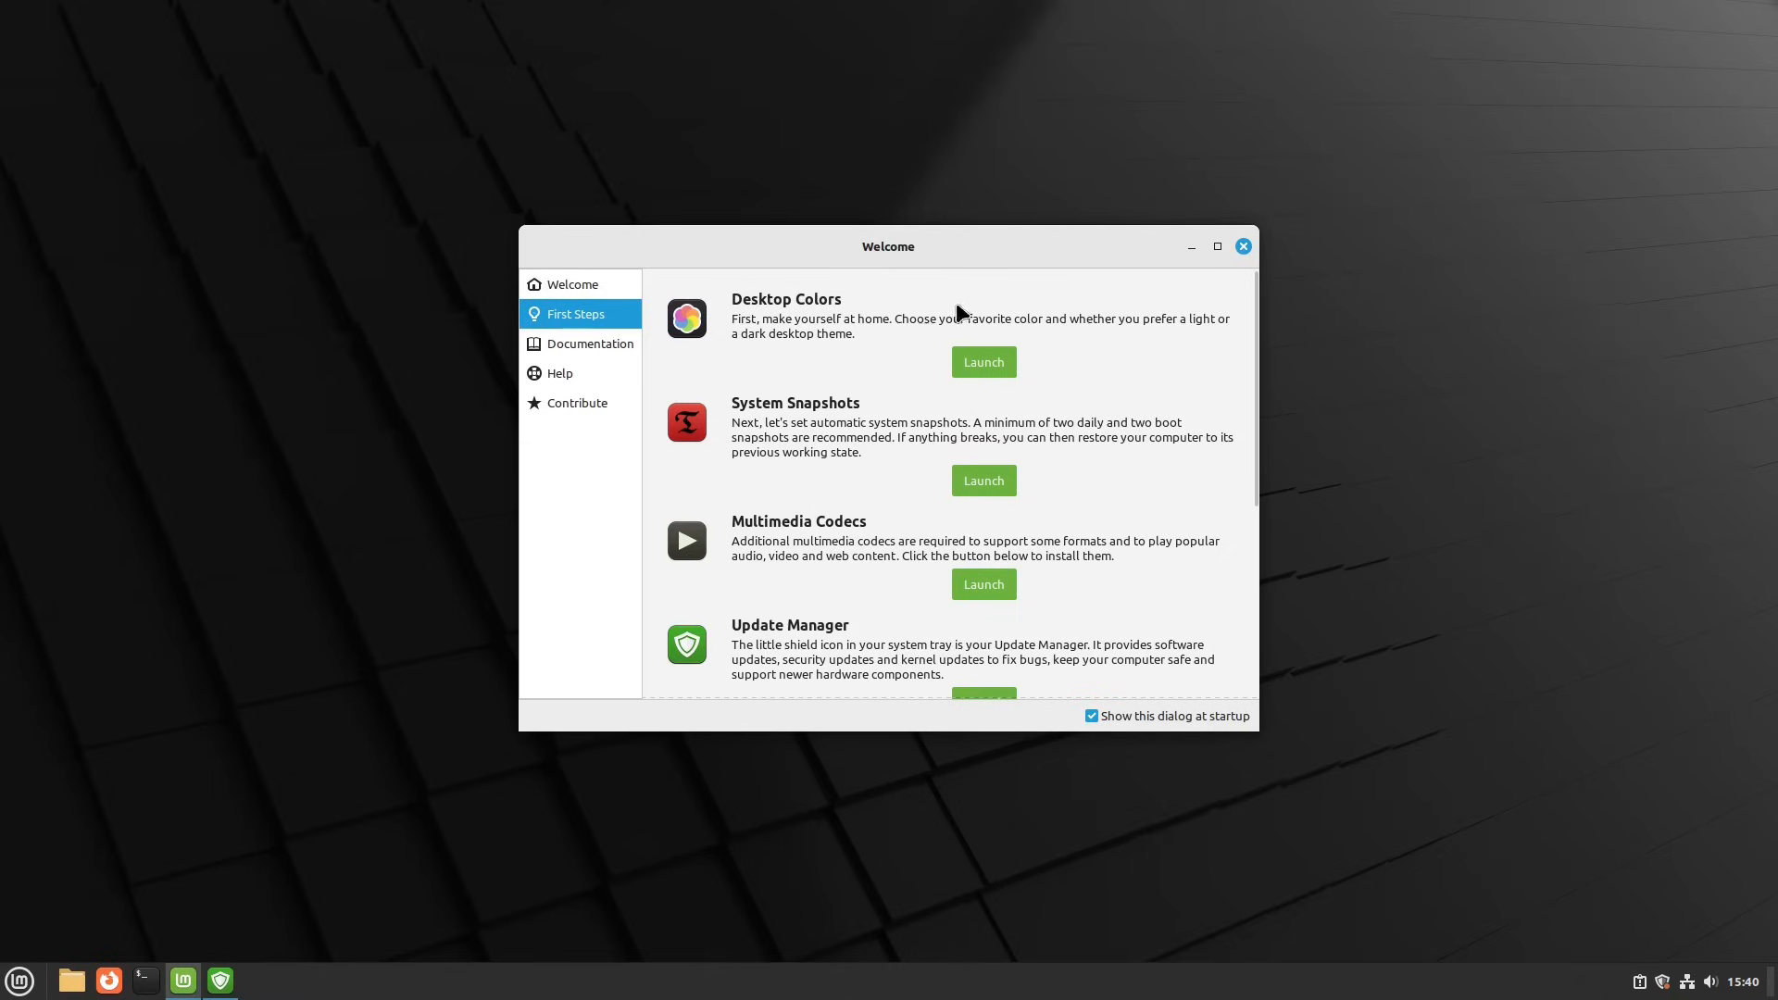
pyautogui.click(987, 361)
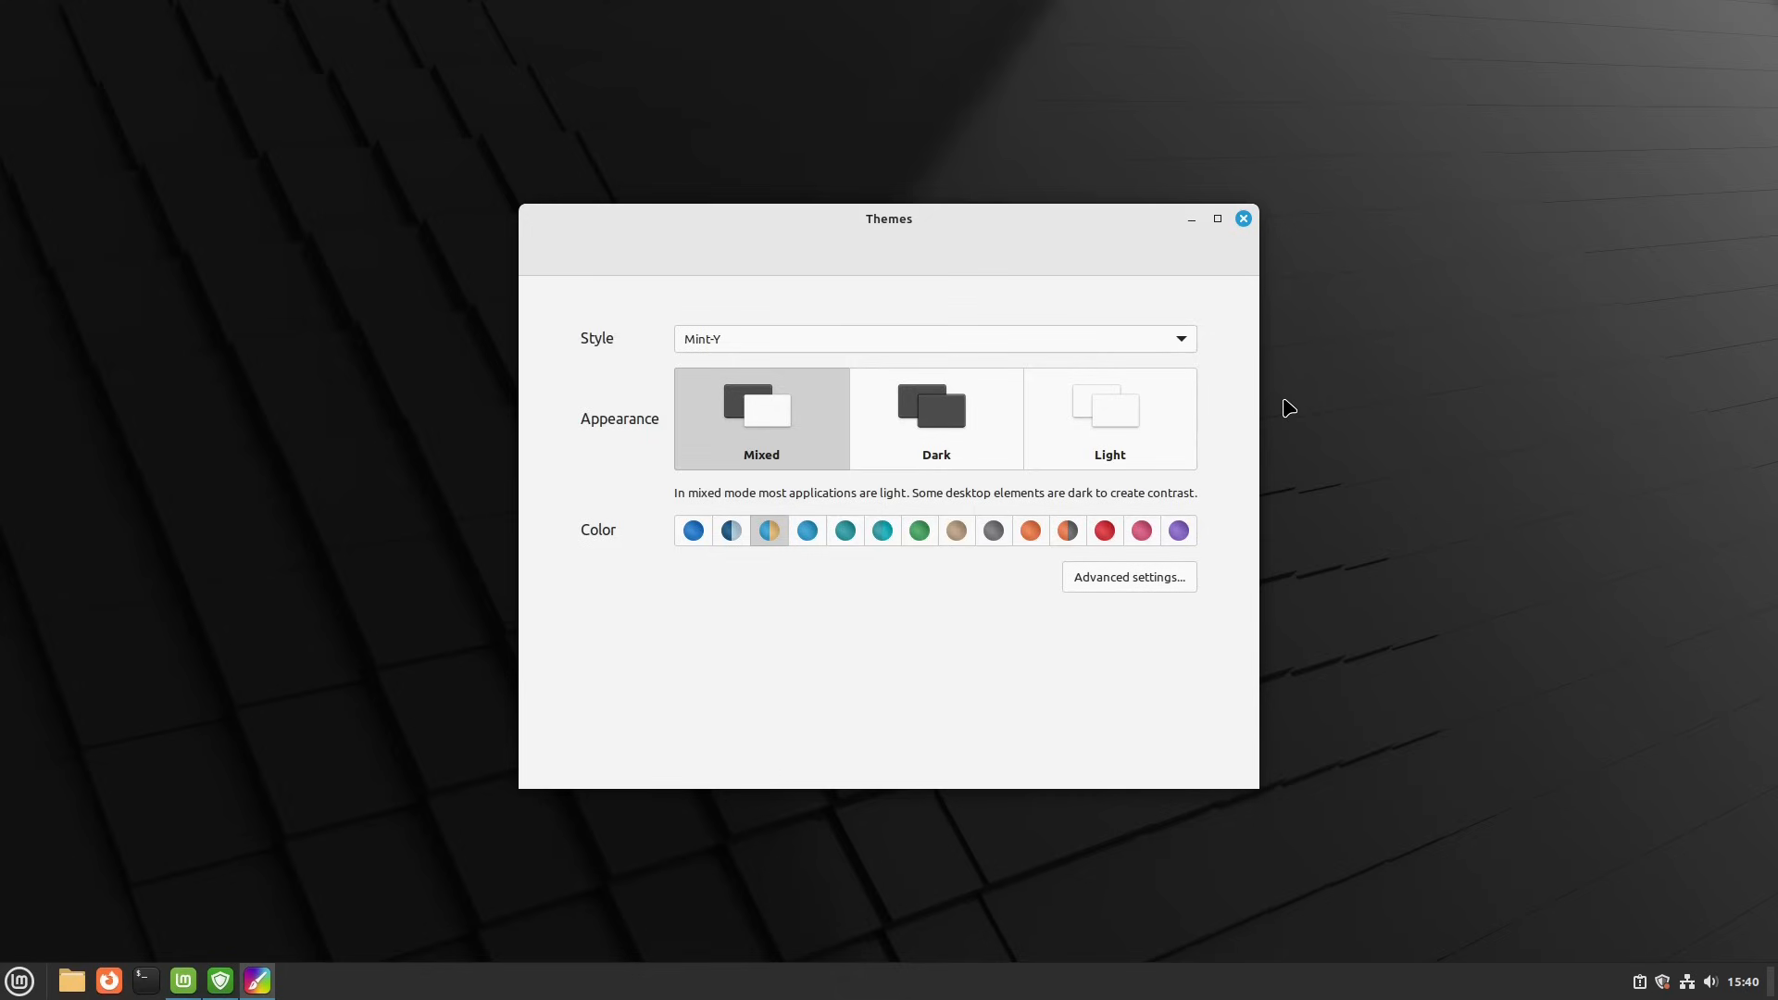
# Review the theme styles while keeping Mint-Y, and try the Dark and Light appearances before returning to Mixed.
pyautogui.click(1174, 339)
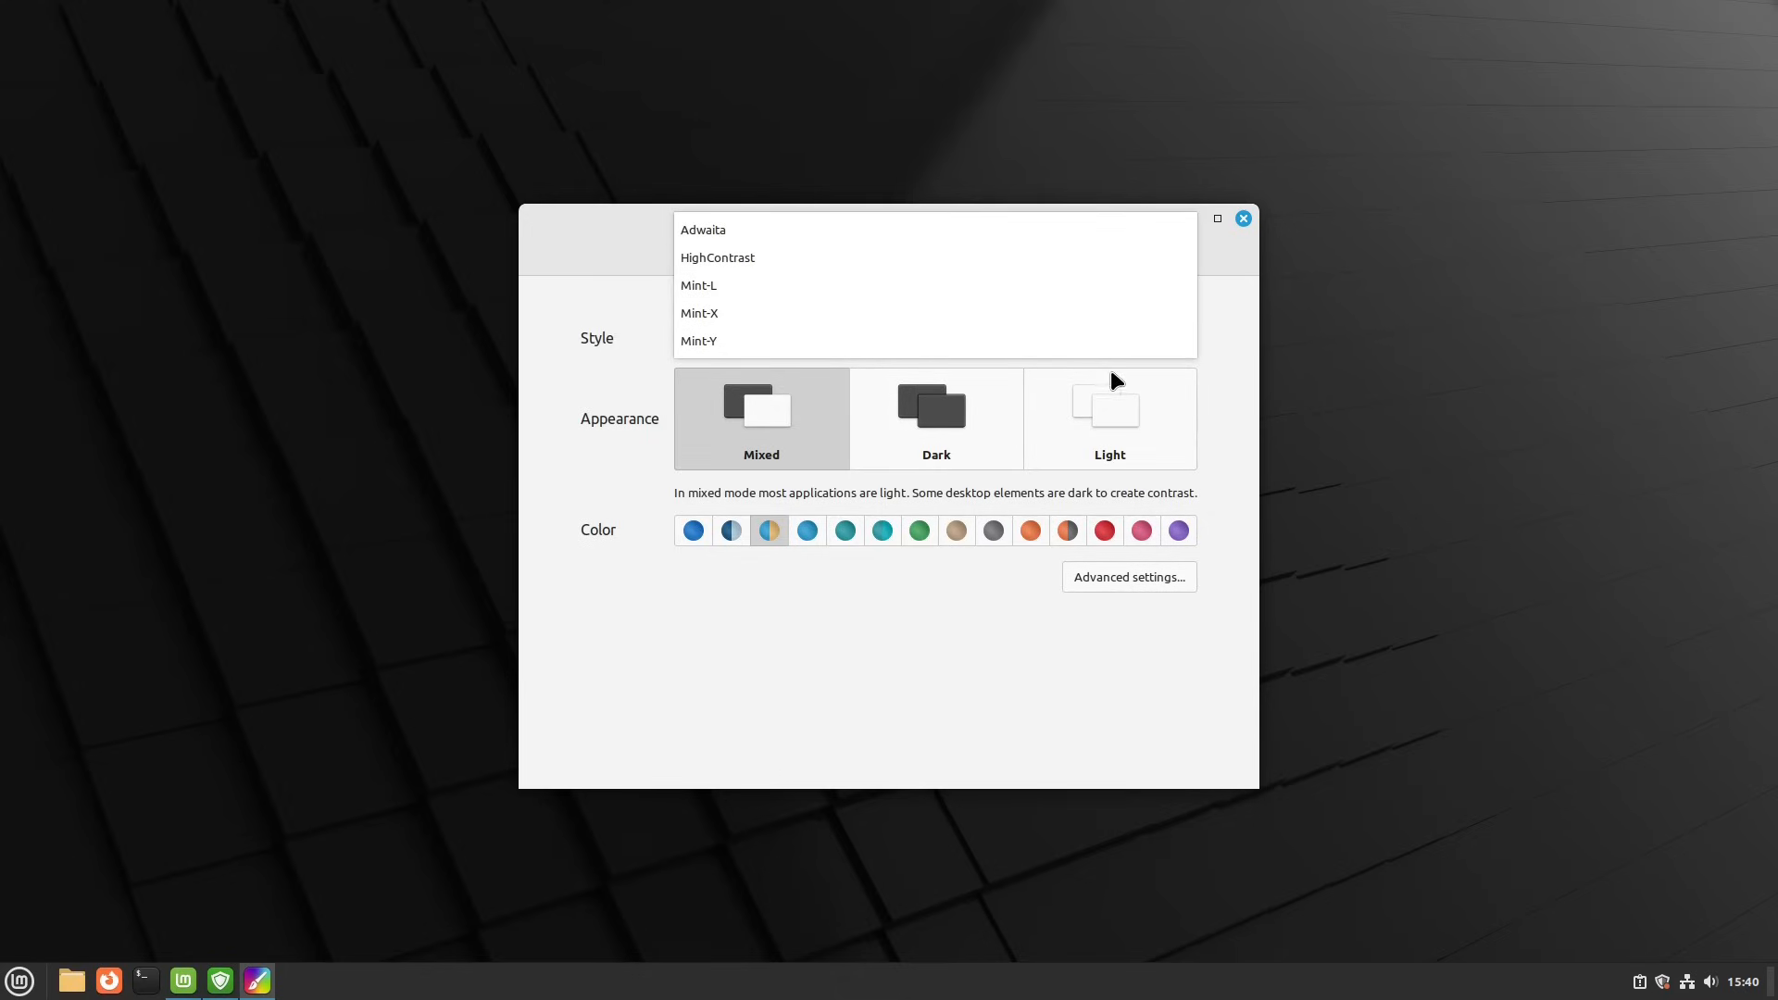
pyautogui.click(1140, 342)
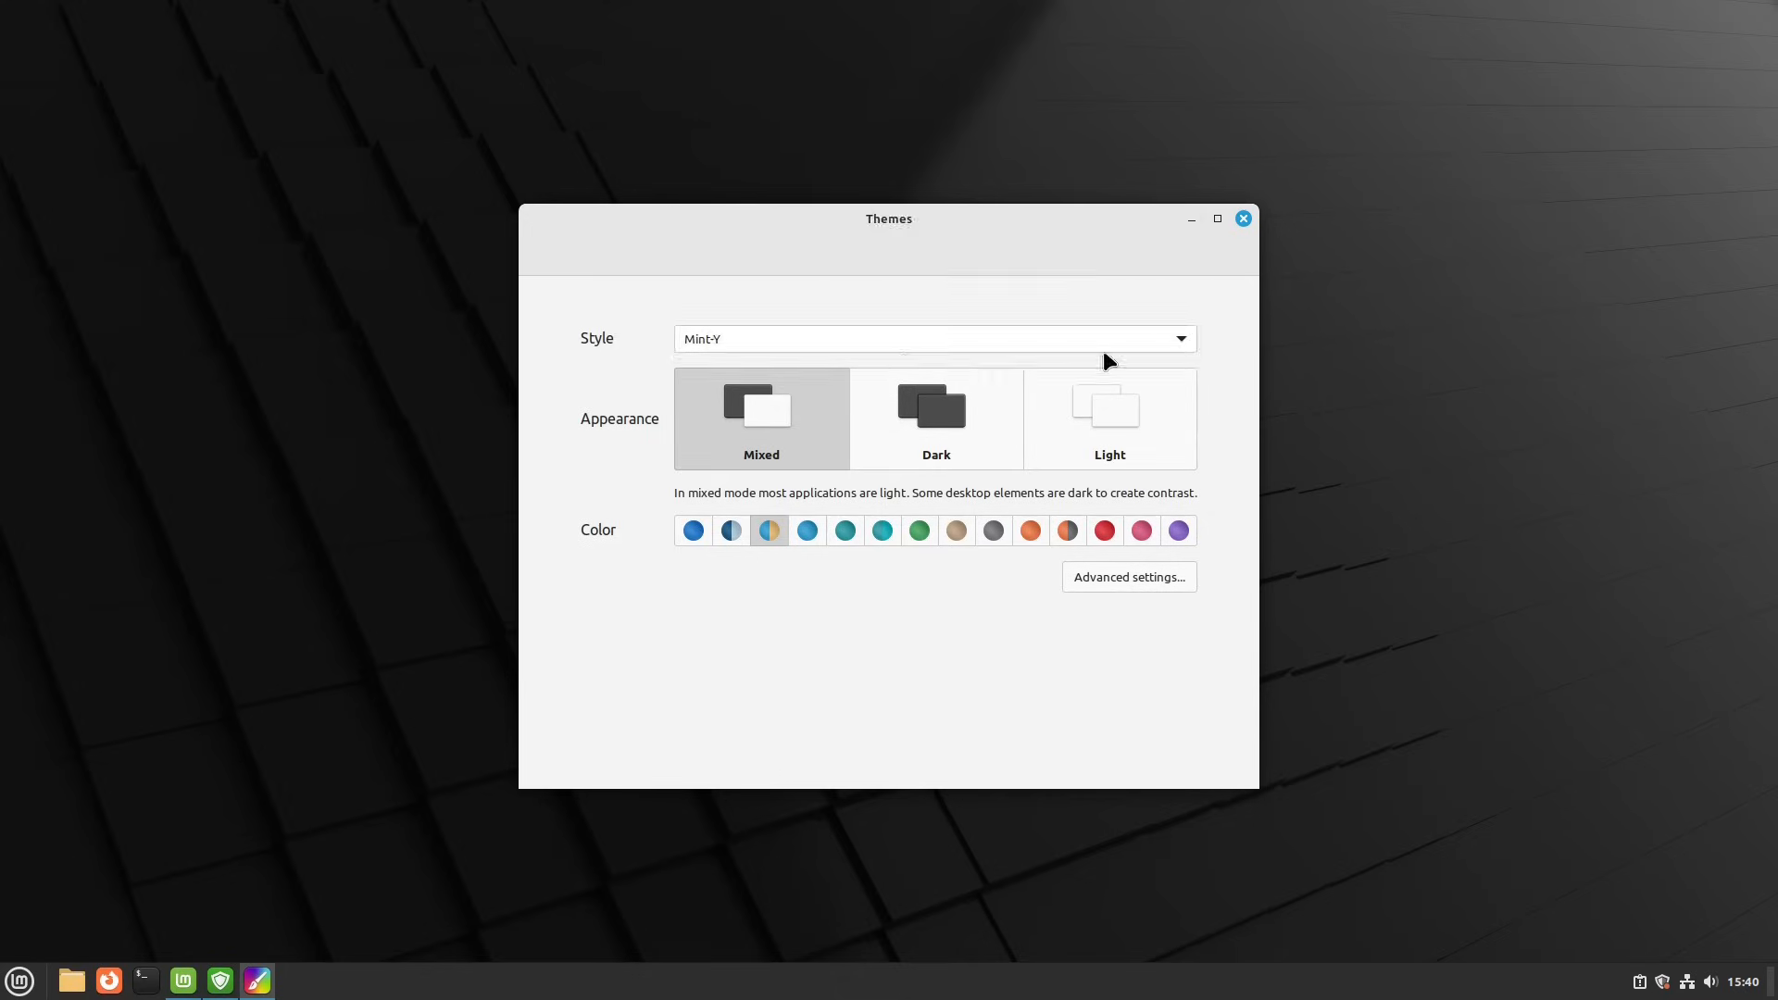
pyautogui.click(931, 410)
pyautogui.click(1083, 428)
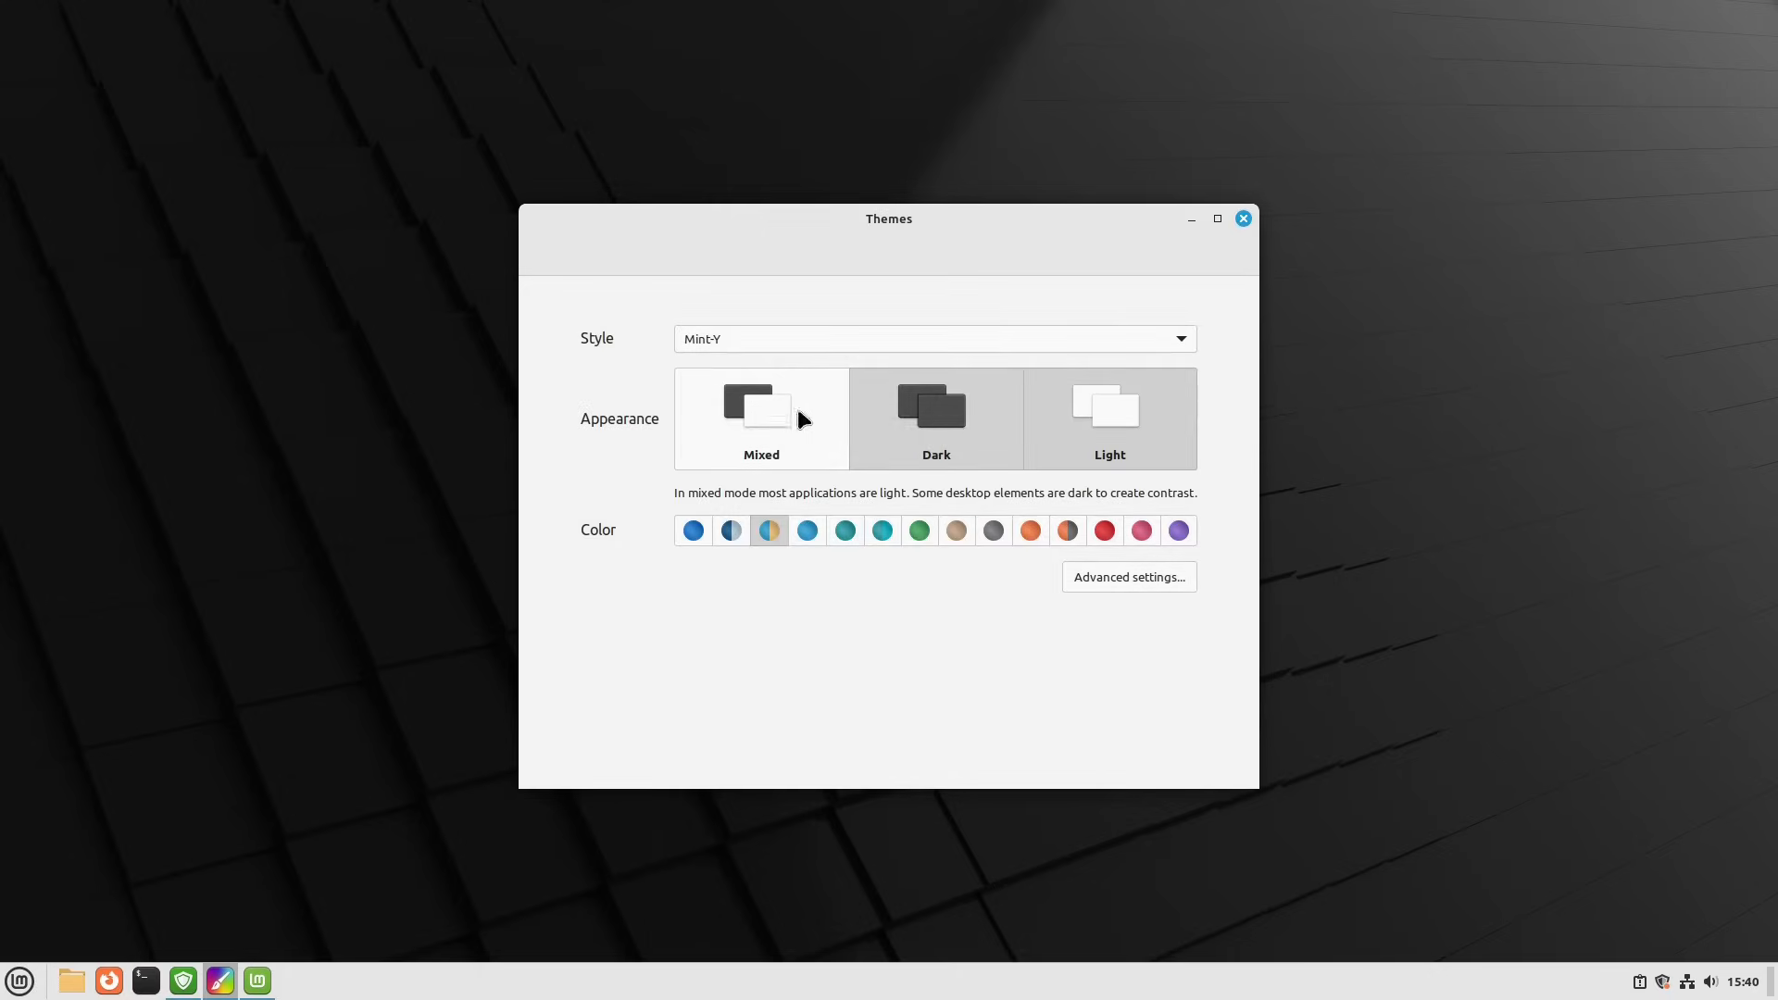
pyautogui.click(798, 415)
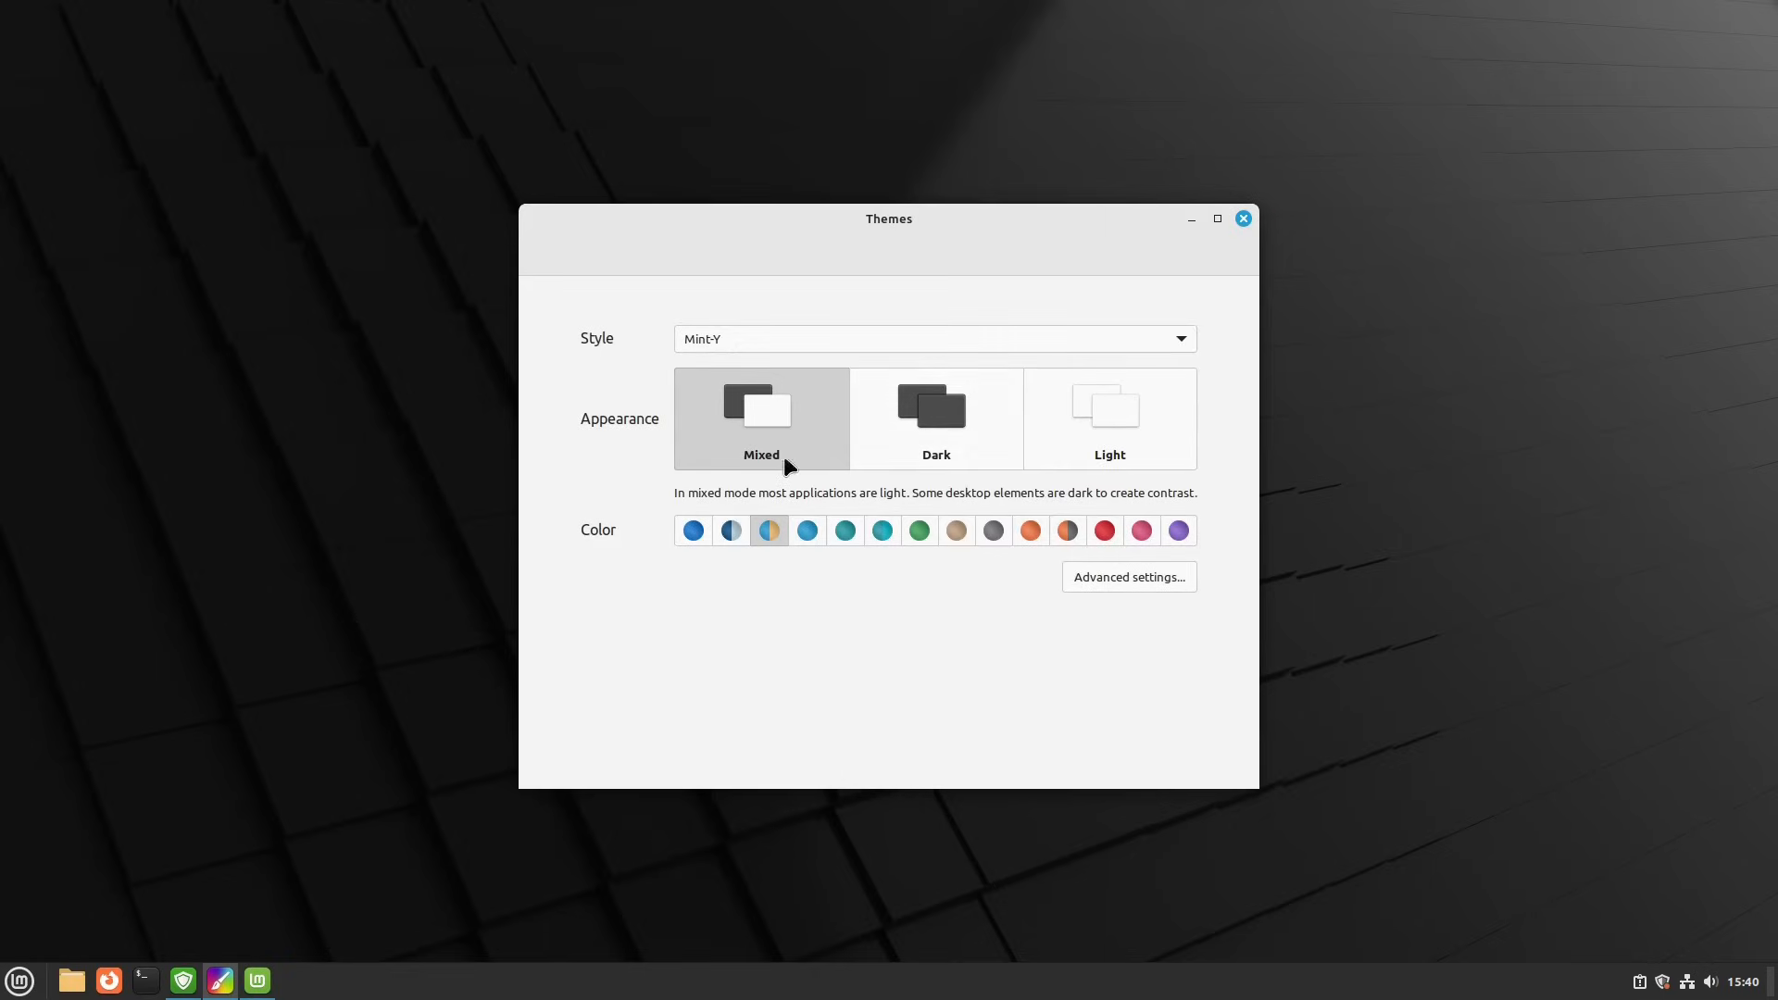
# Try the teal and sand theme colors, and set the color to solid orange.
pyautogui.click(851, 535)
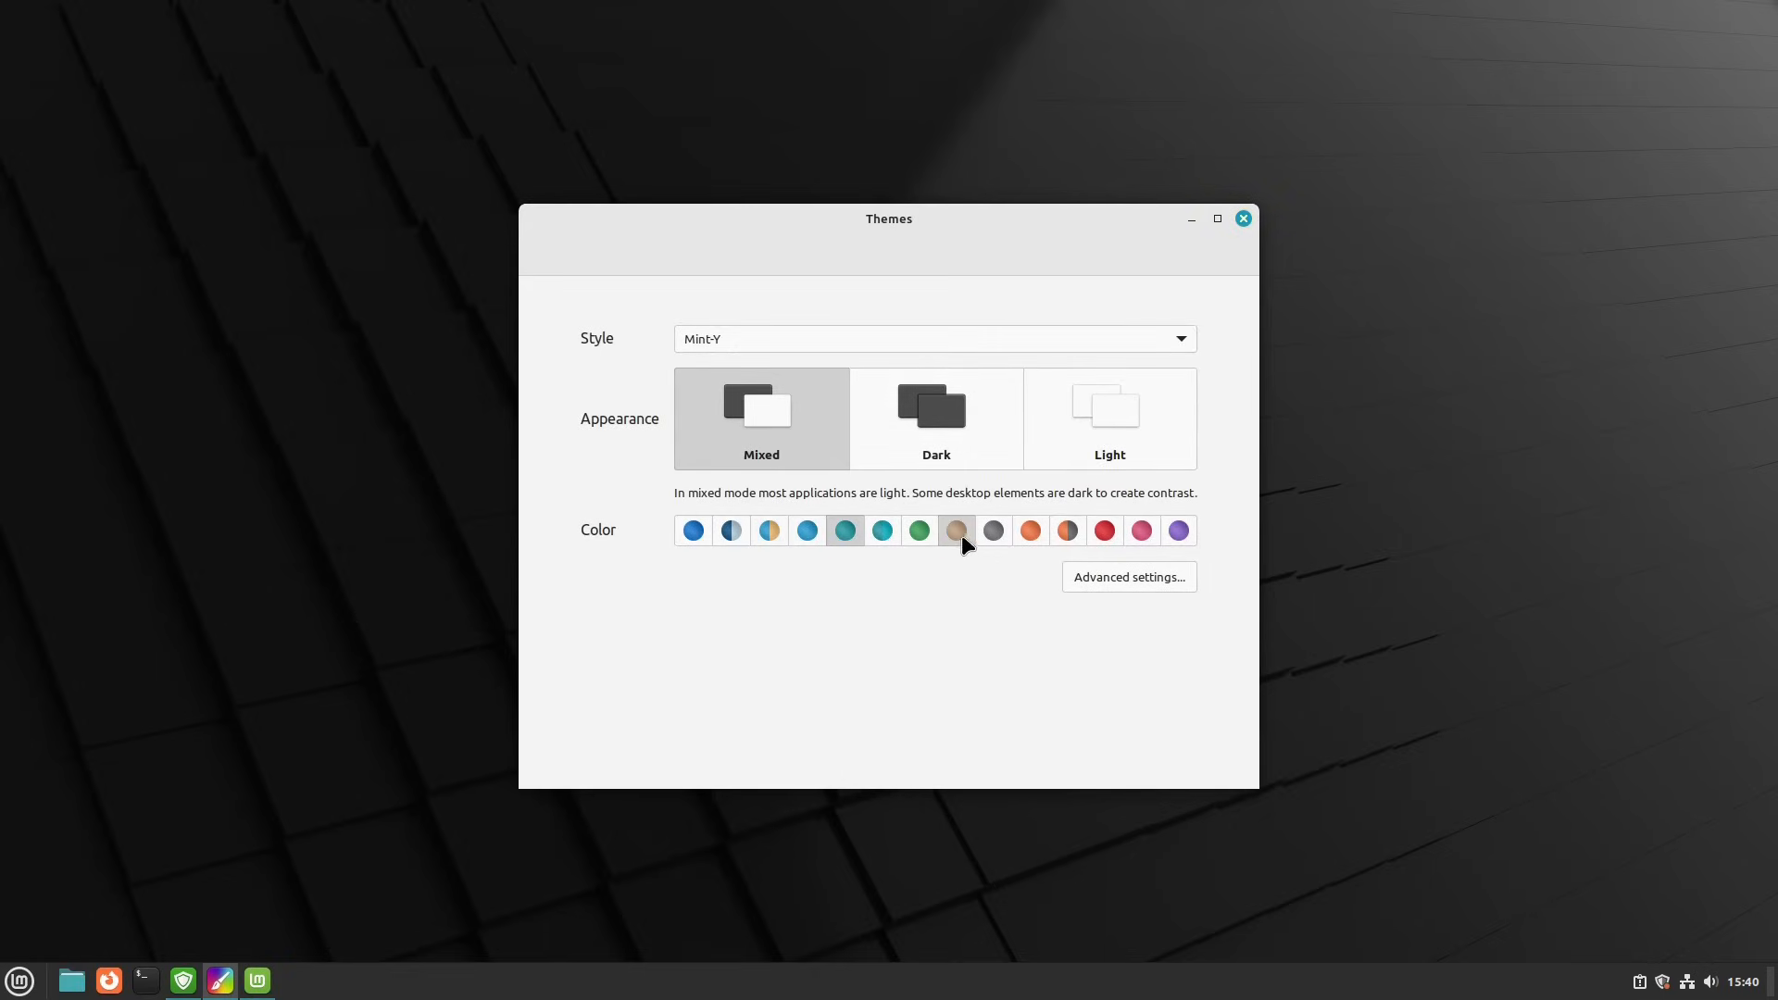
pyautogui.click(958, 534)
pyautogui.click(1020, 527)
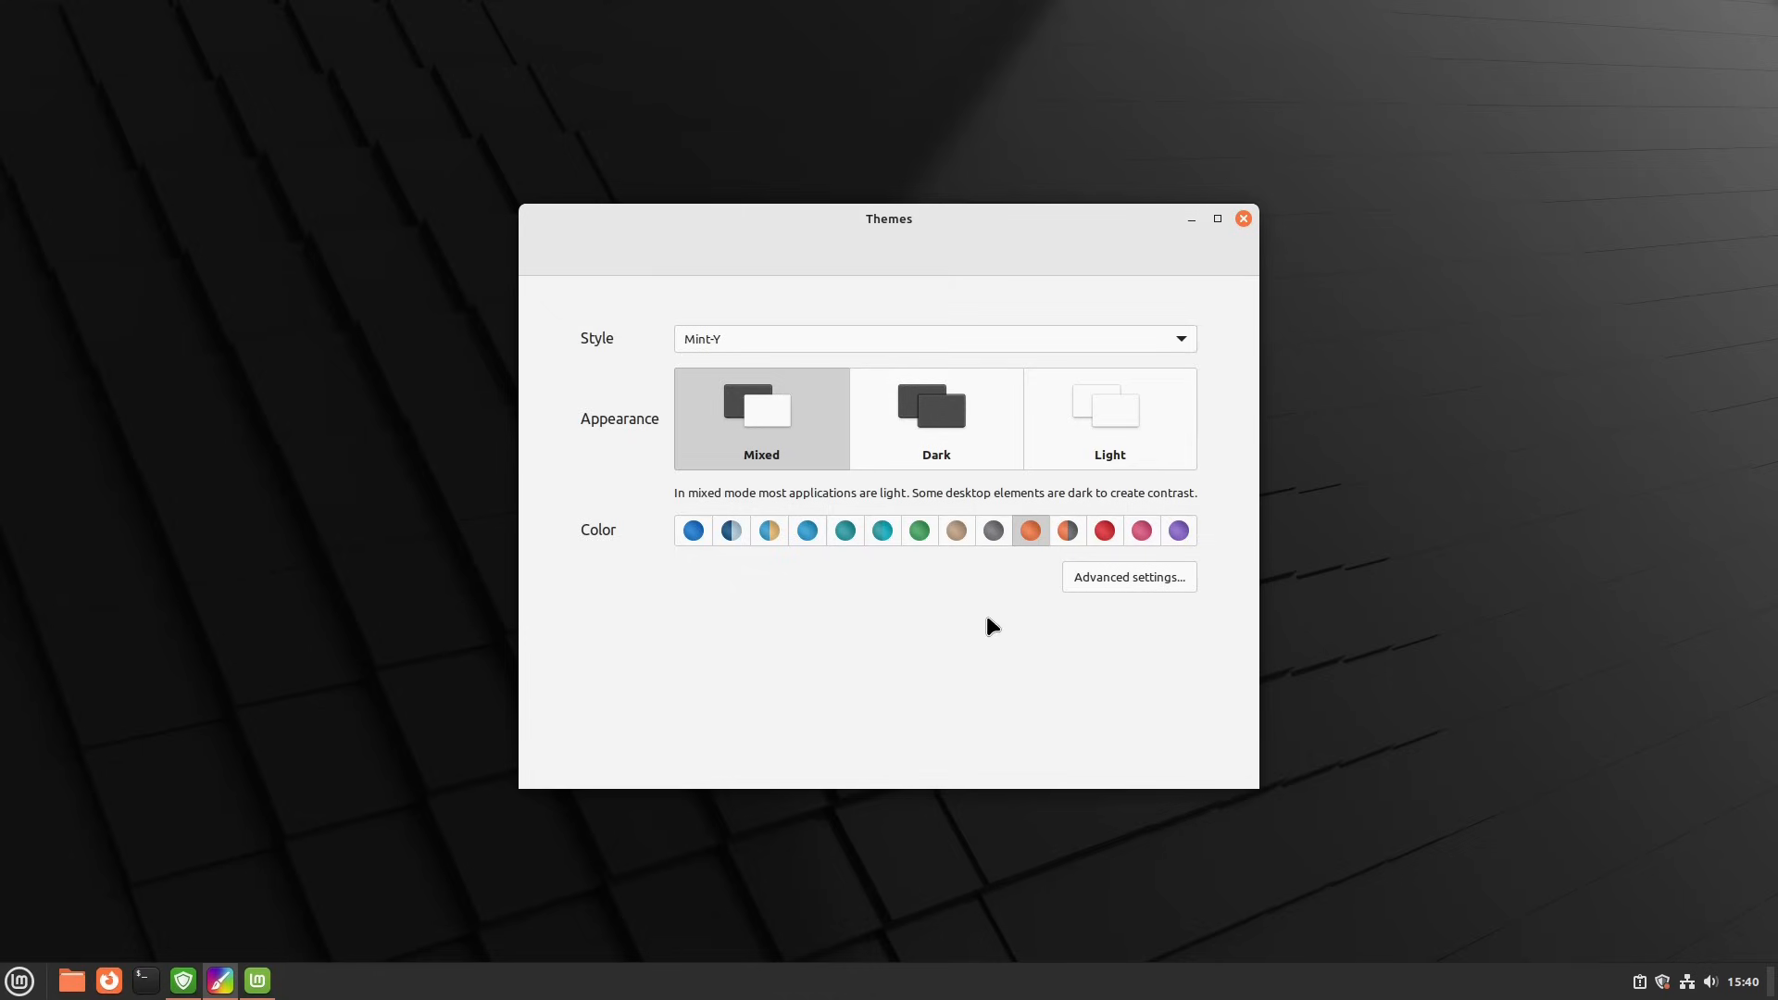
# Review the available desktop, icon, application and mouse pointer themes in the advanced theme settings without changing them.
pyautogui.click(1157, 578)
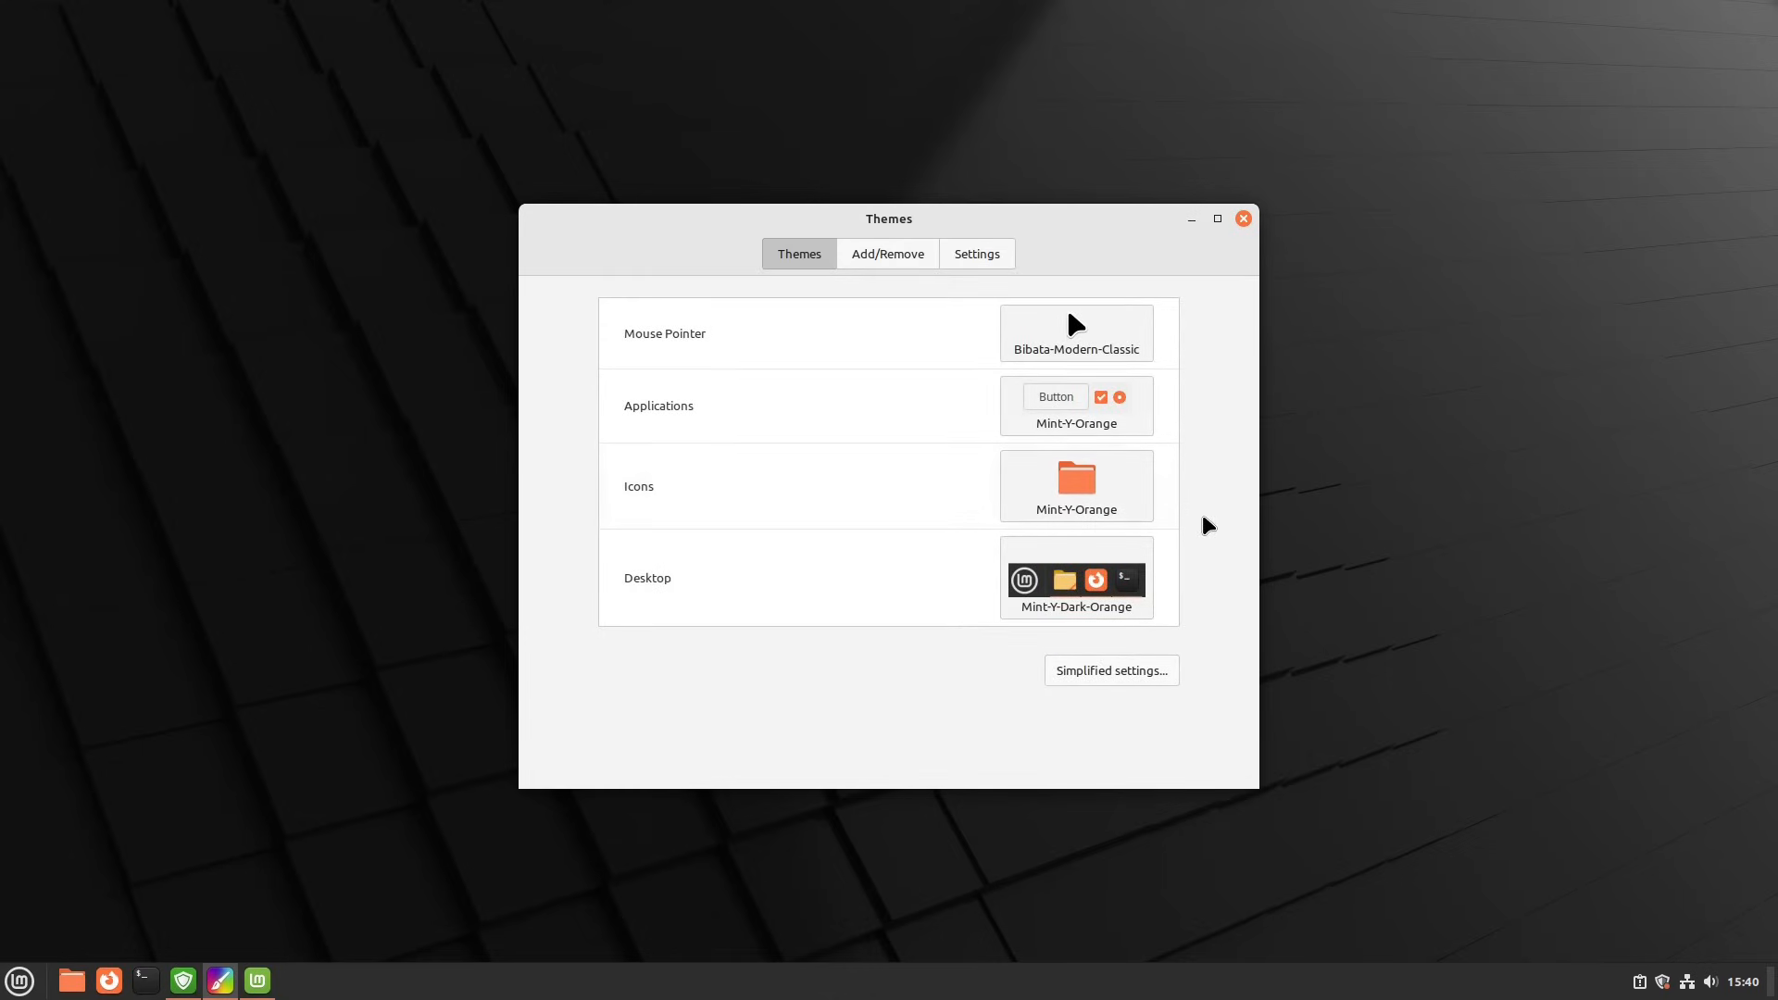
pyautogui.click(1080, 563)
pyautogui.click(1000, 667)
pyautogui.click(1103, 509)
pyautogui.click(899, 731)
pyautogui.click(1071, 421)
pyautogui.click(967, 689)
pyautogui.click(1076, 360)
pyautogui.click(973, 668)
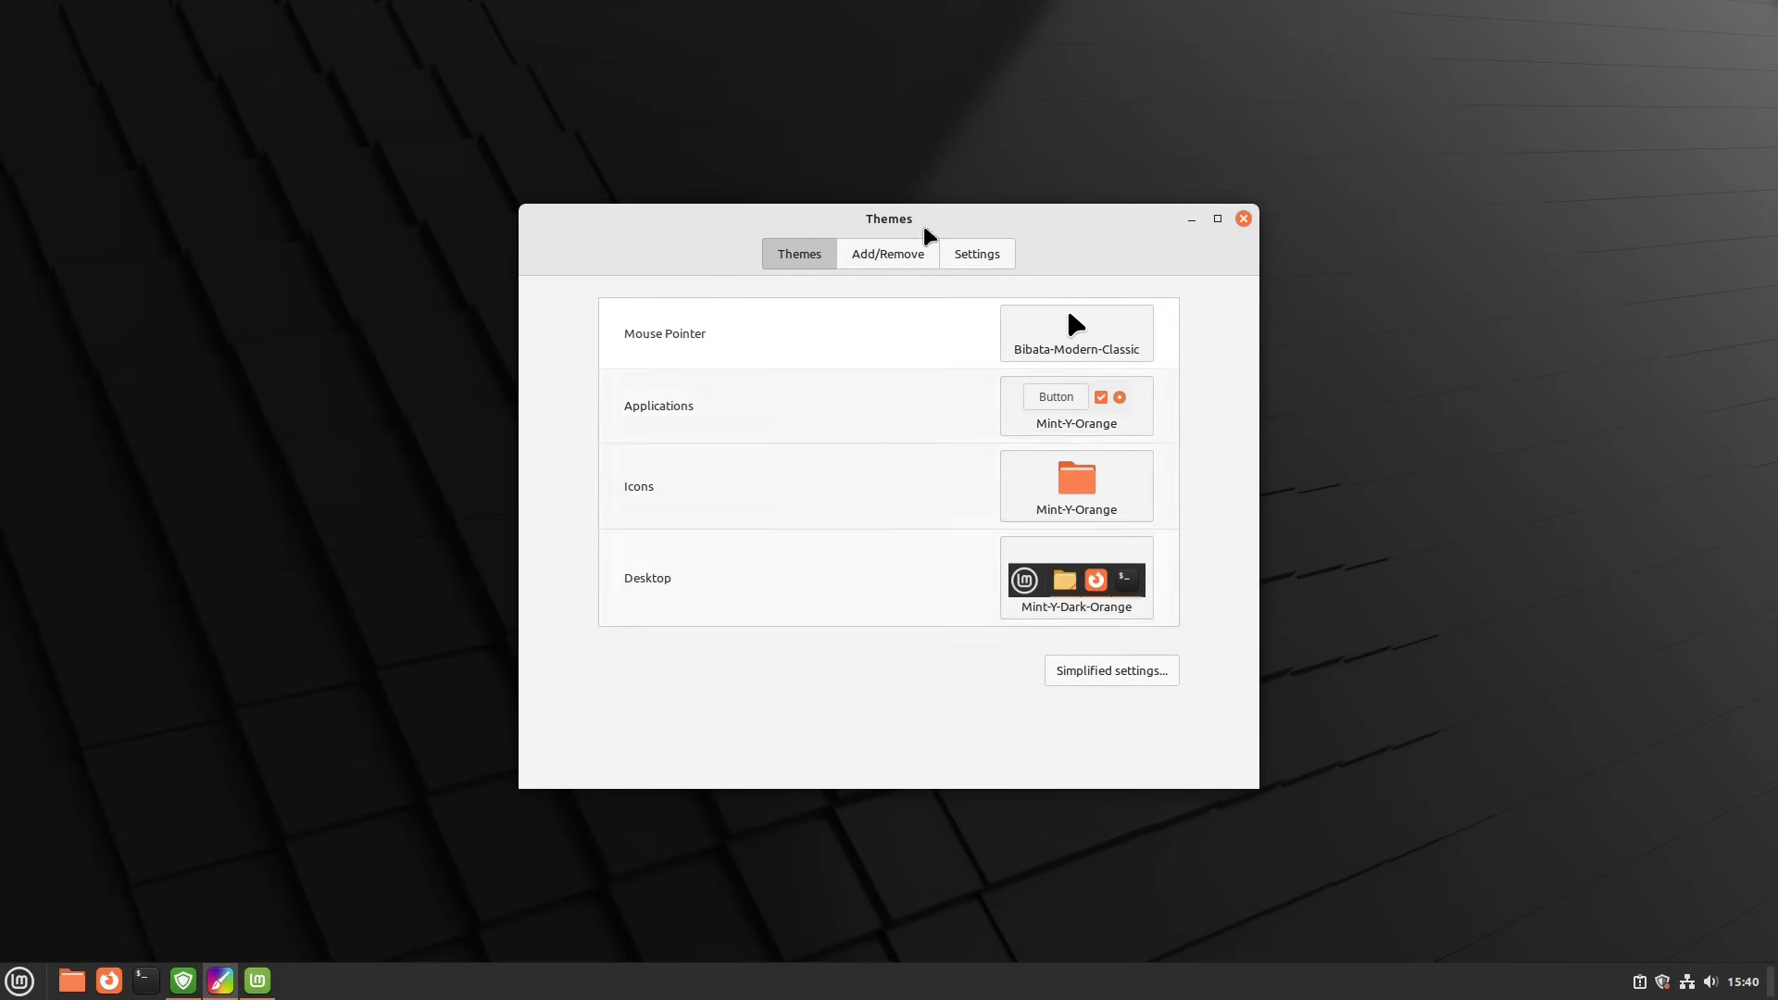
# Browse the downloadable themes and the theme settings, and return to the simplified theme settings.
pyautogui.click(887, 253)
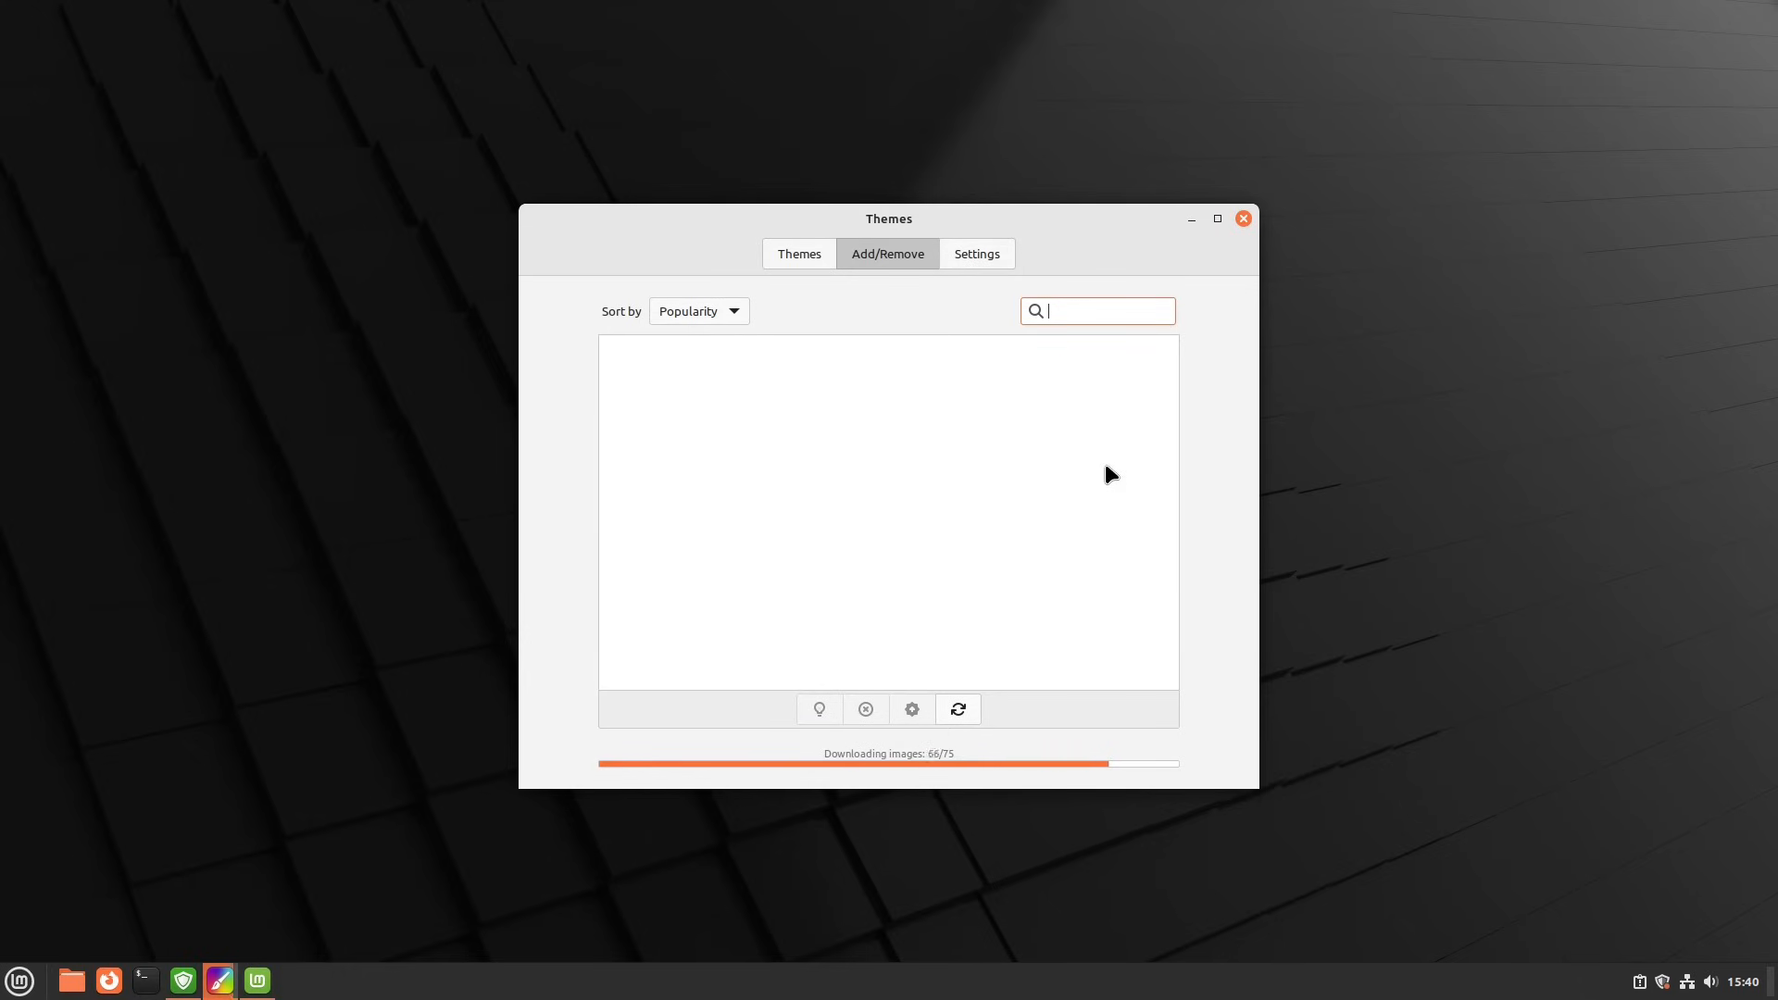
pyautogui.scroll(-3, 944, 444)
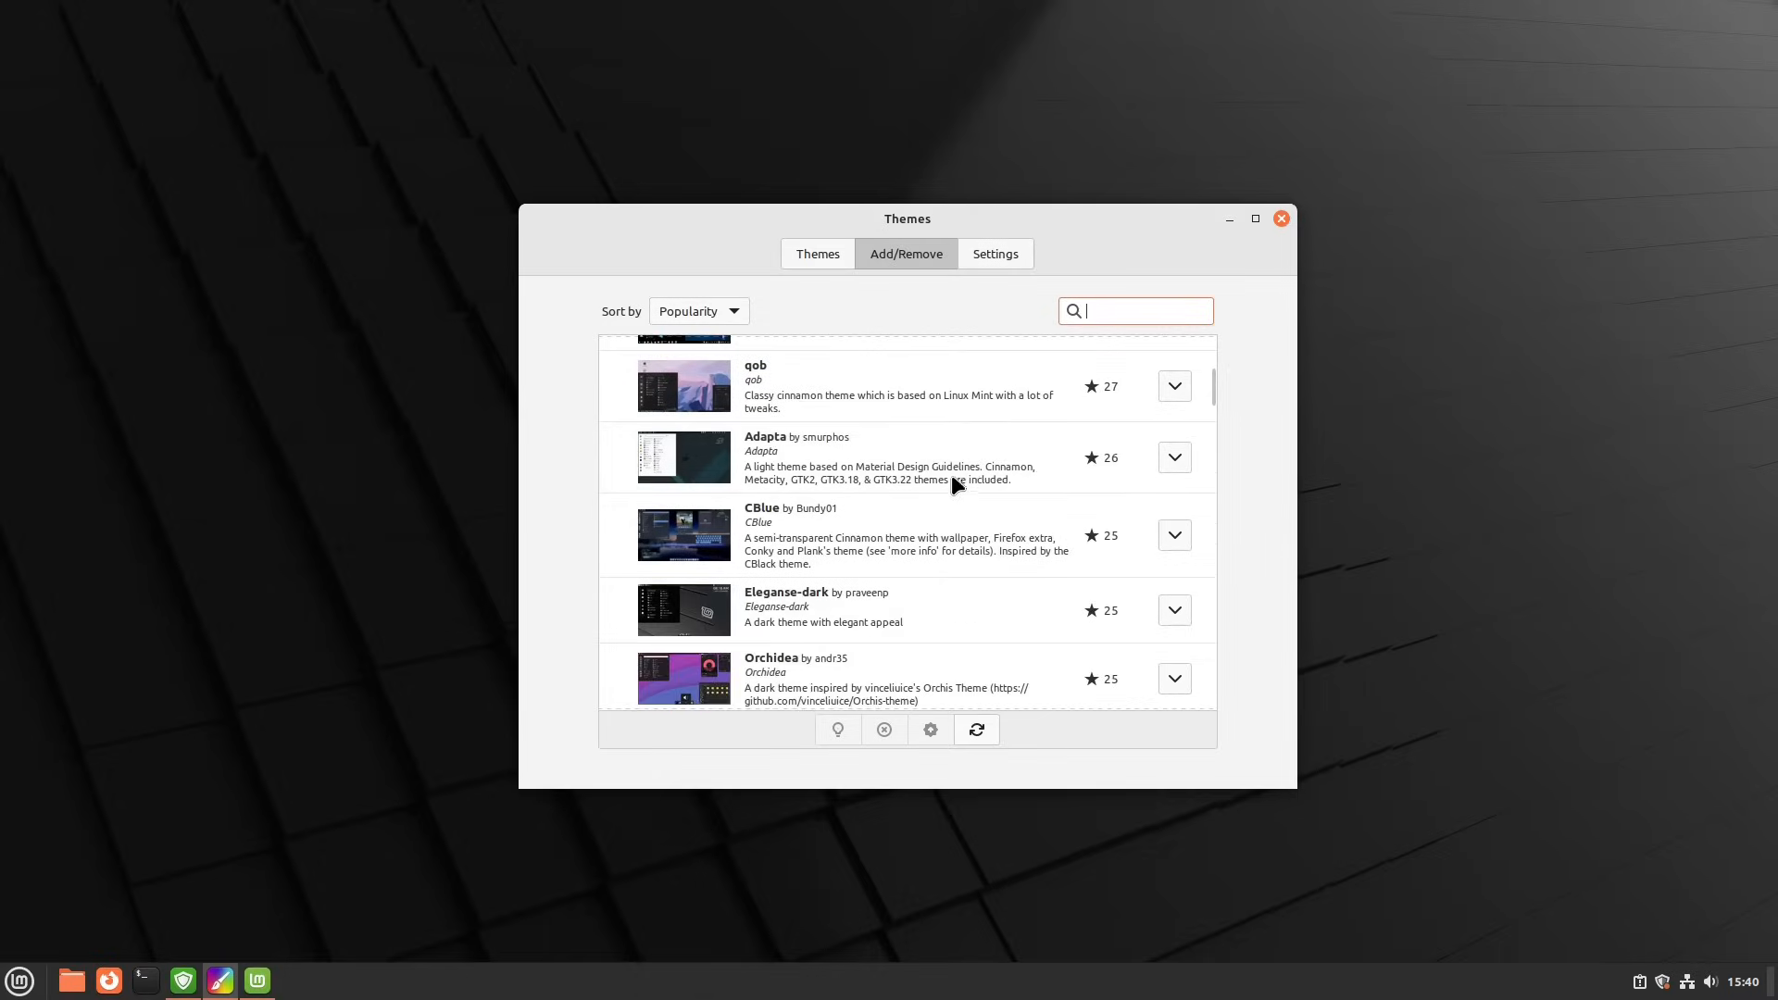
pyautogui.scroll(5, 952, 483)
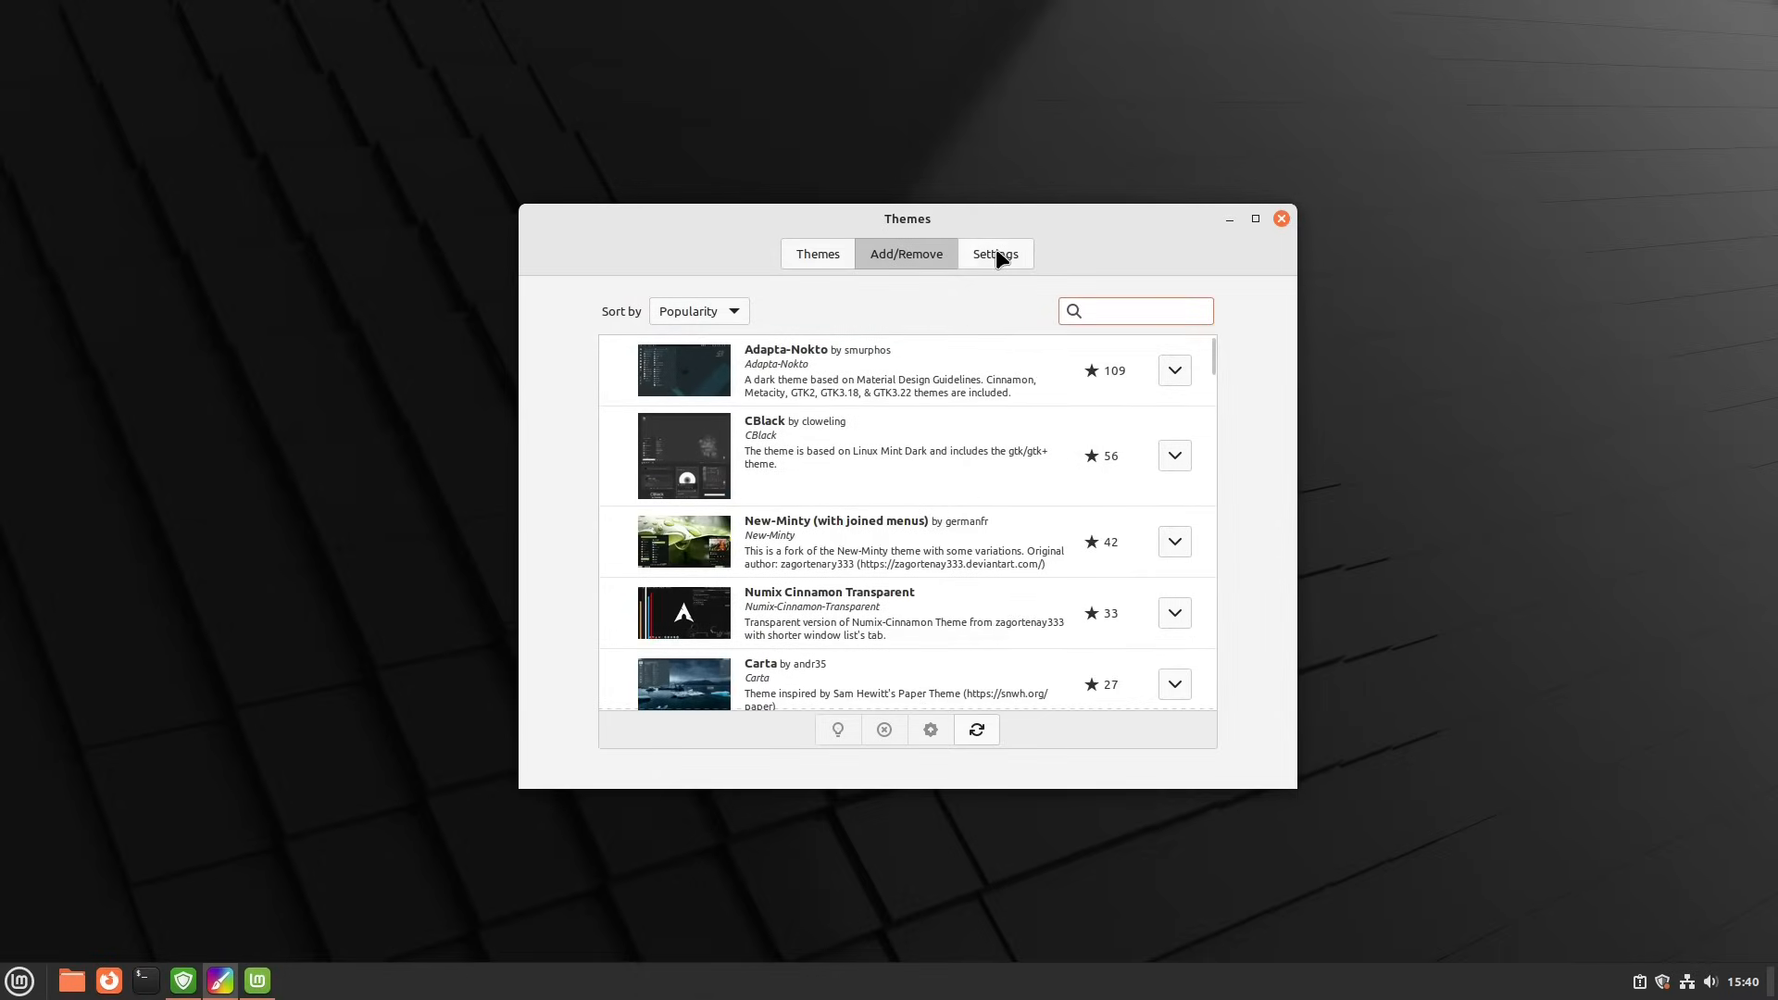
pyautogui.click(996, 250)
pyautogui.click(808, 252)
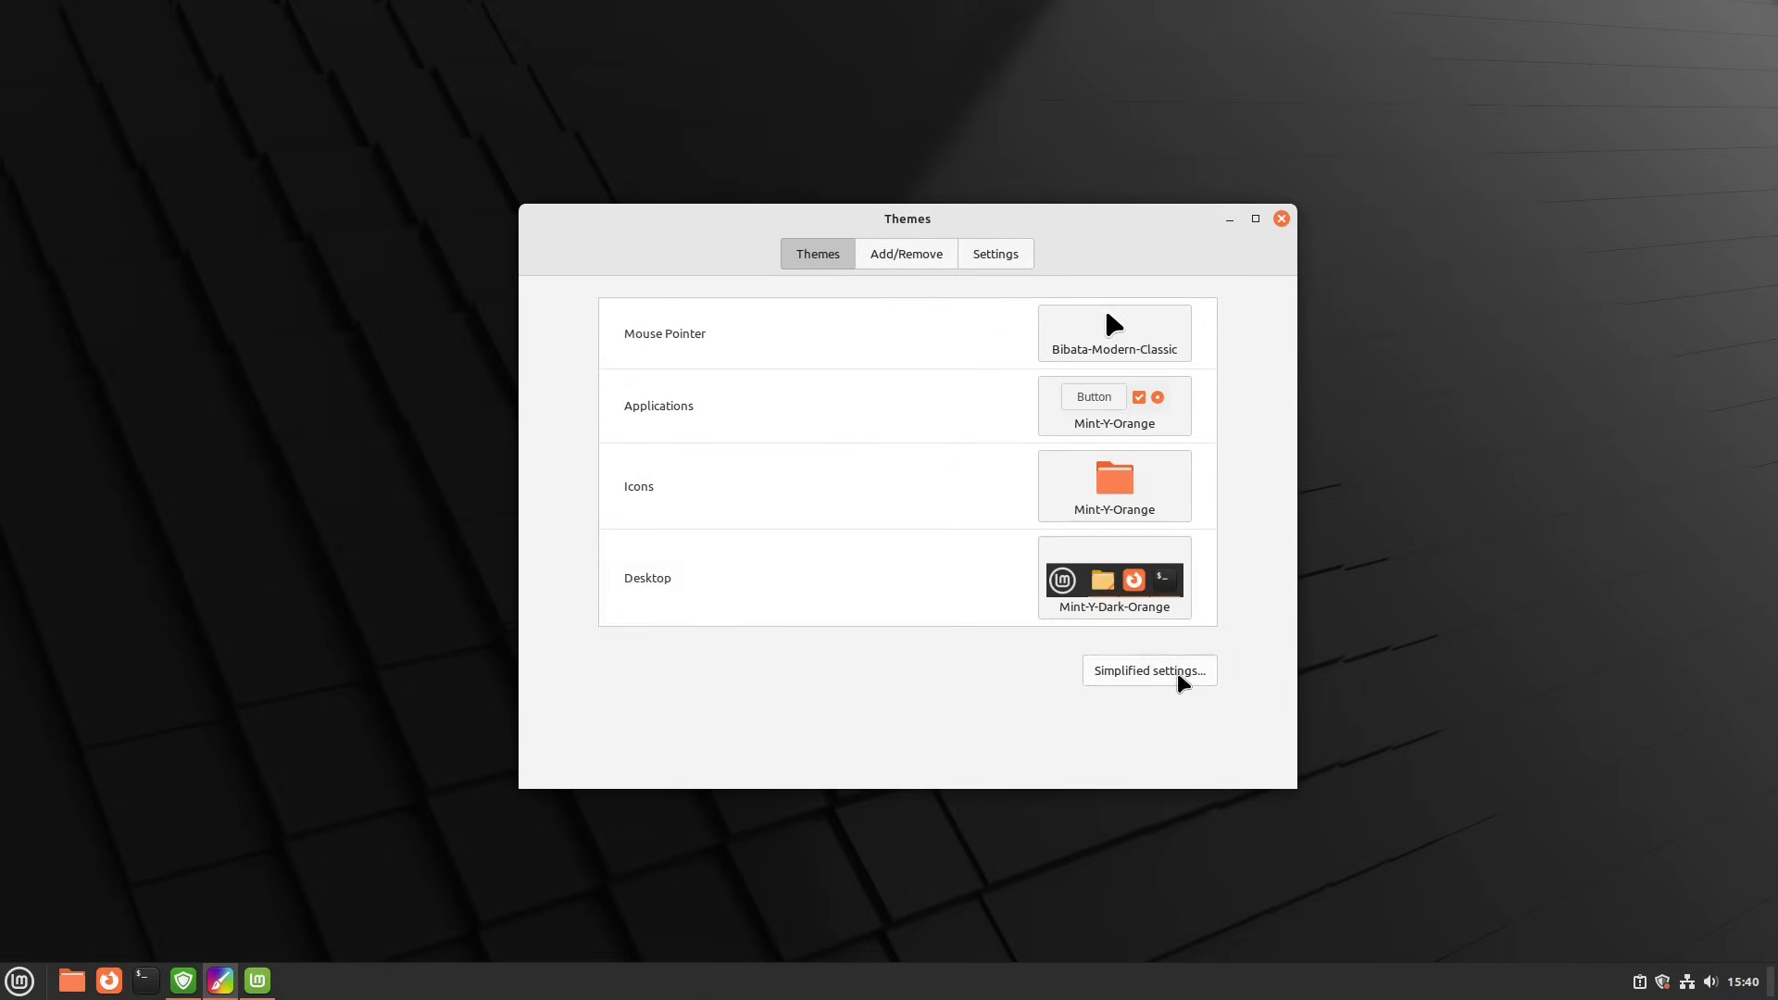
pyautogui.click(1177, 674)
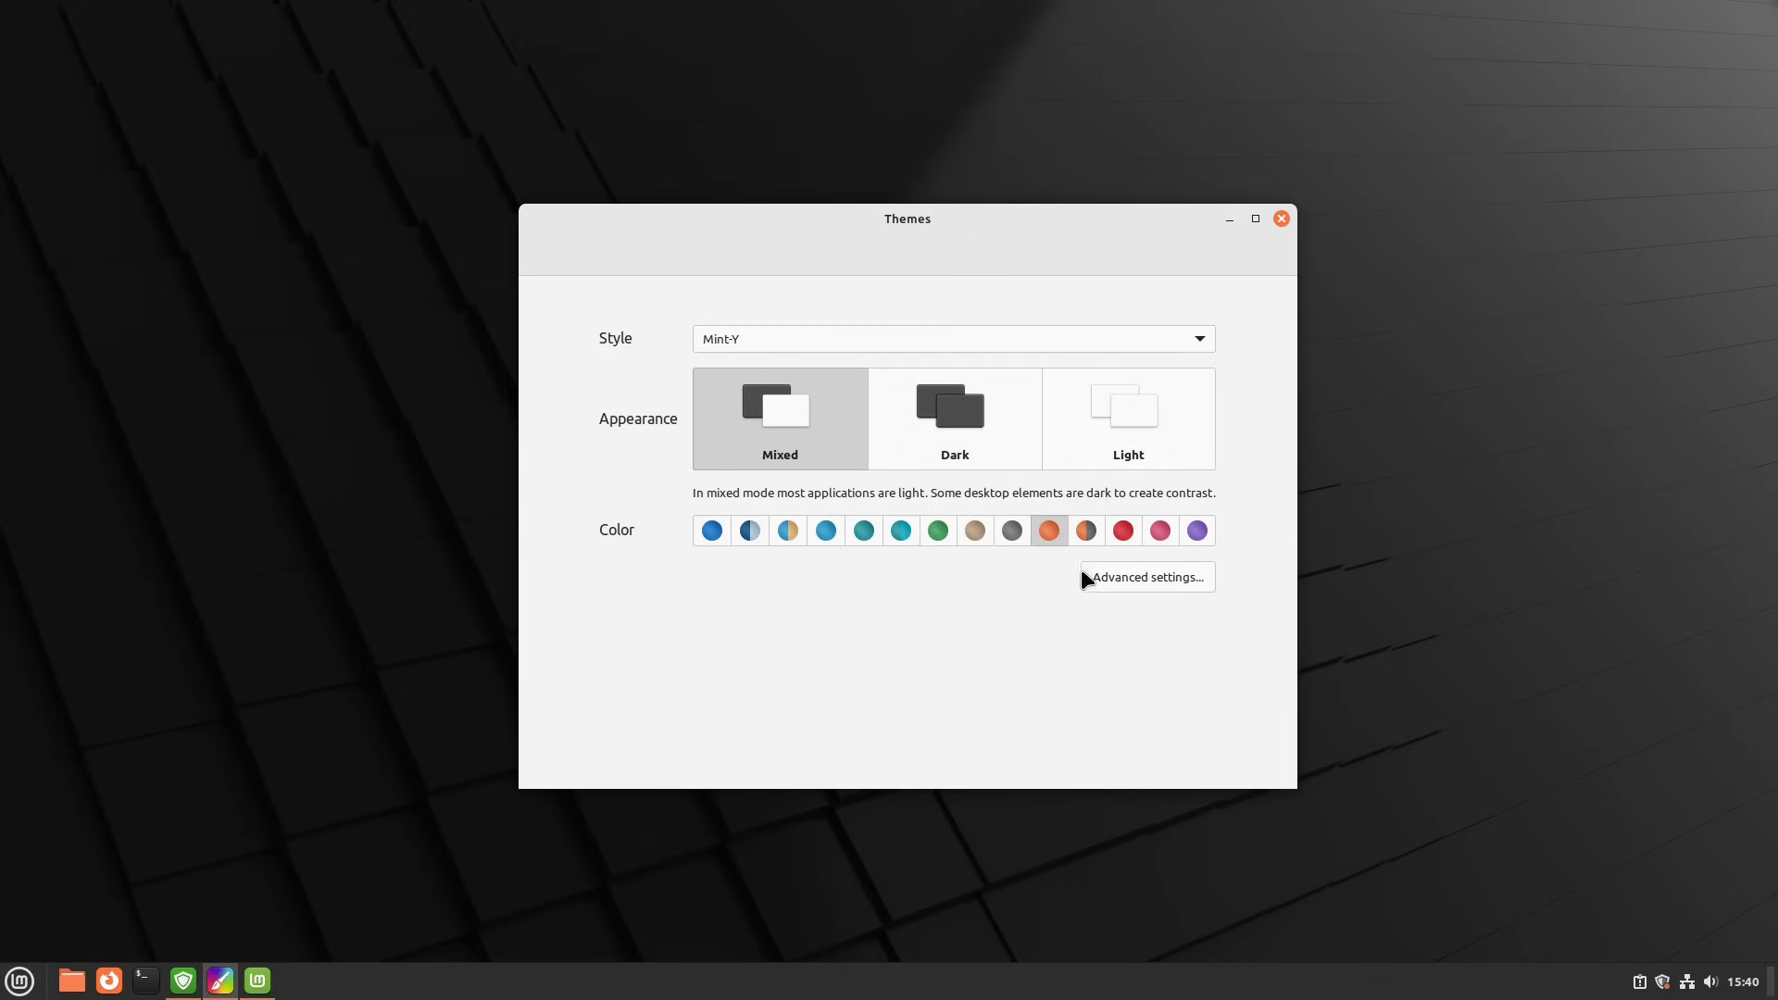
# Check the application menu with the orange theme applied, and close the Themes window.
pyautogui.click(18, 979)
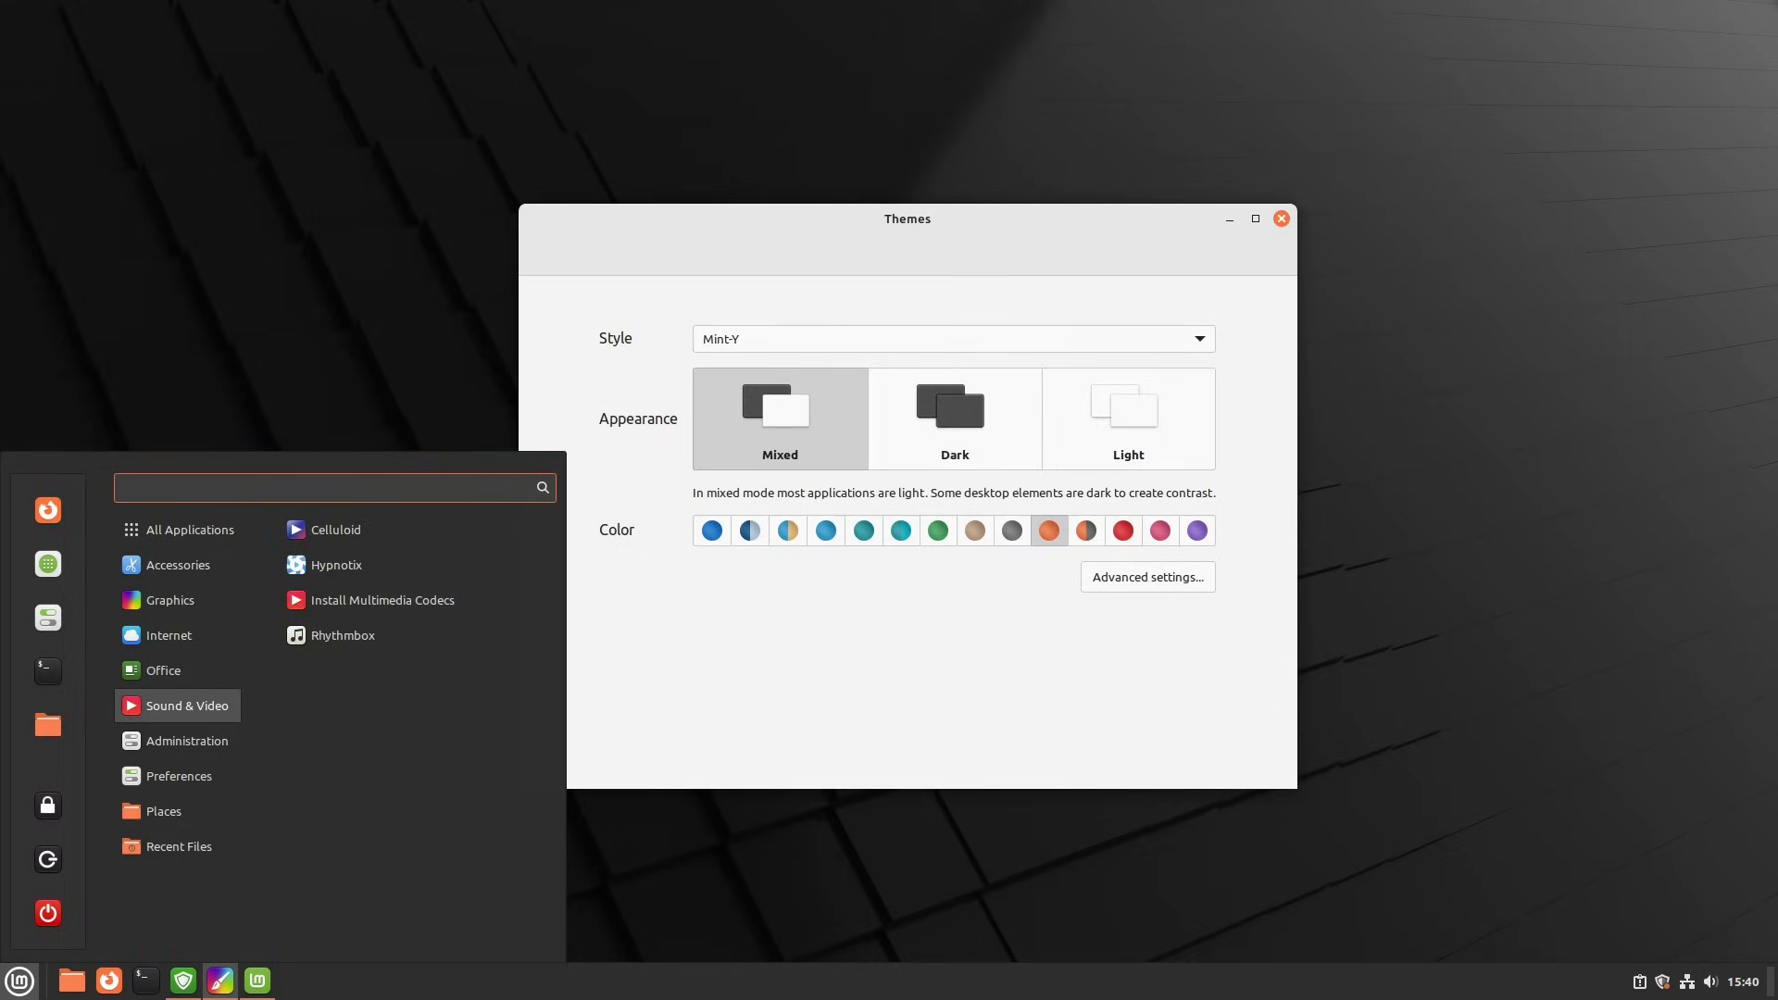
pyautogui.click(1112, 668)
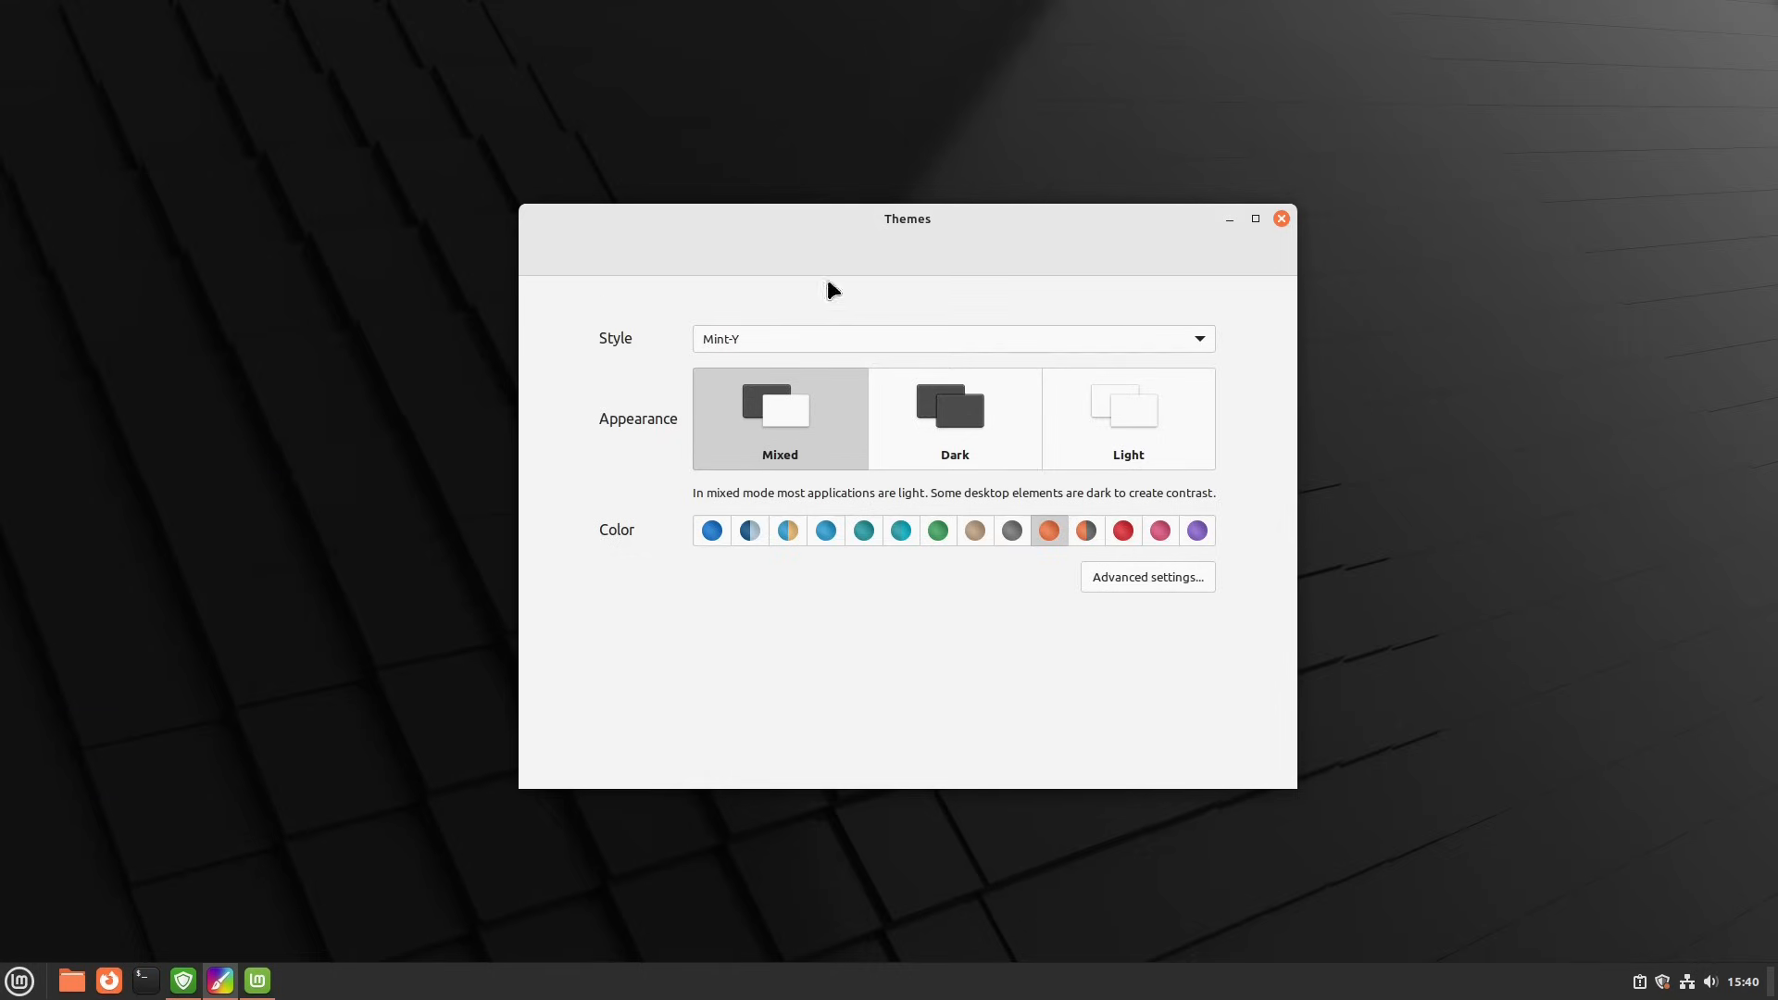
pyautogui.click(1280, 219)
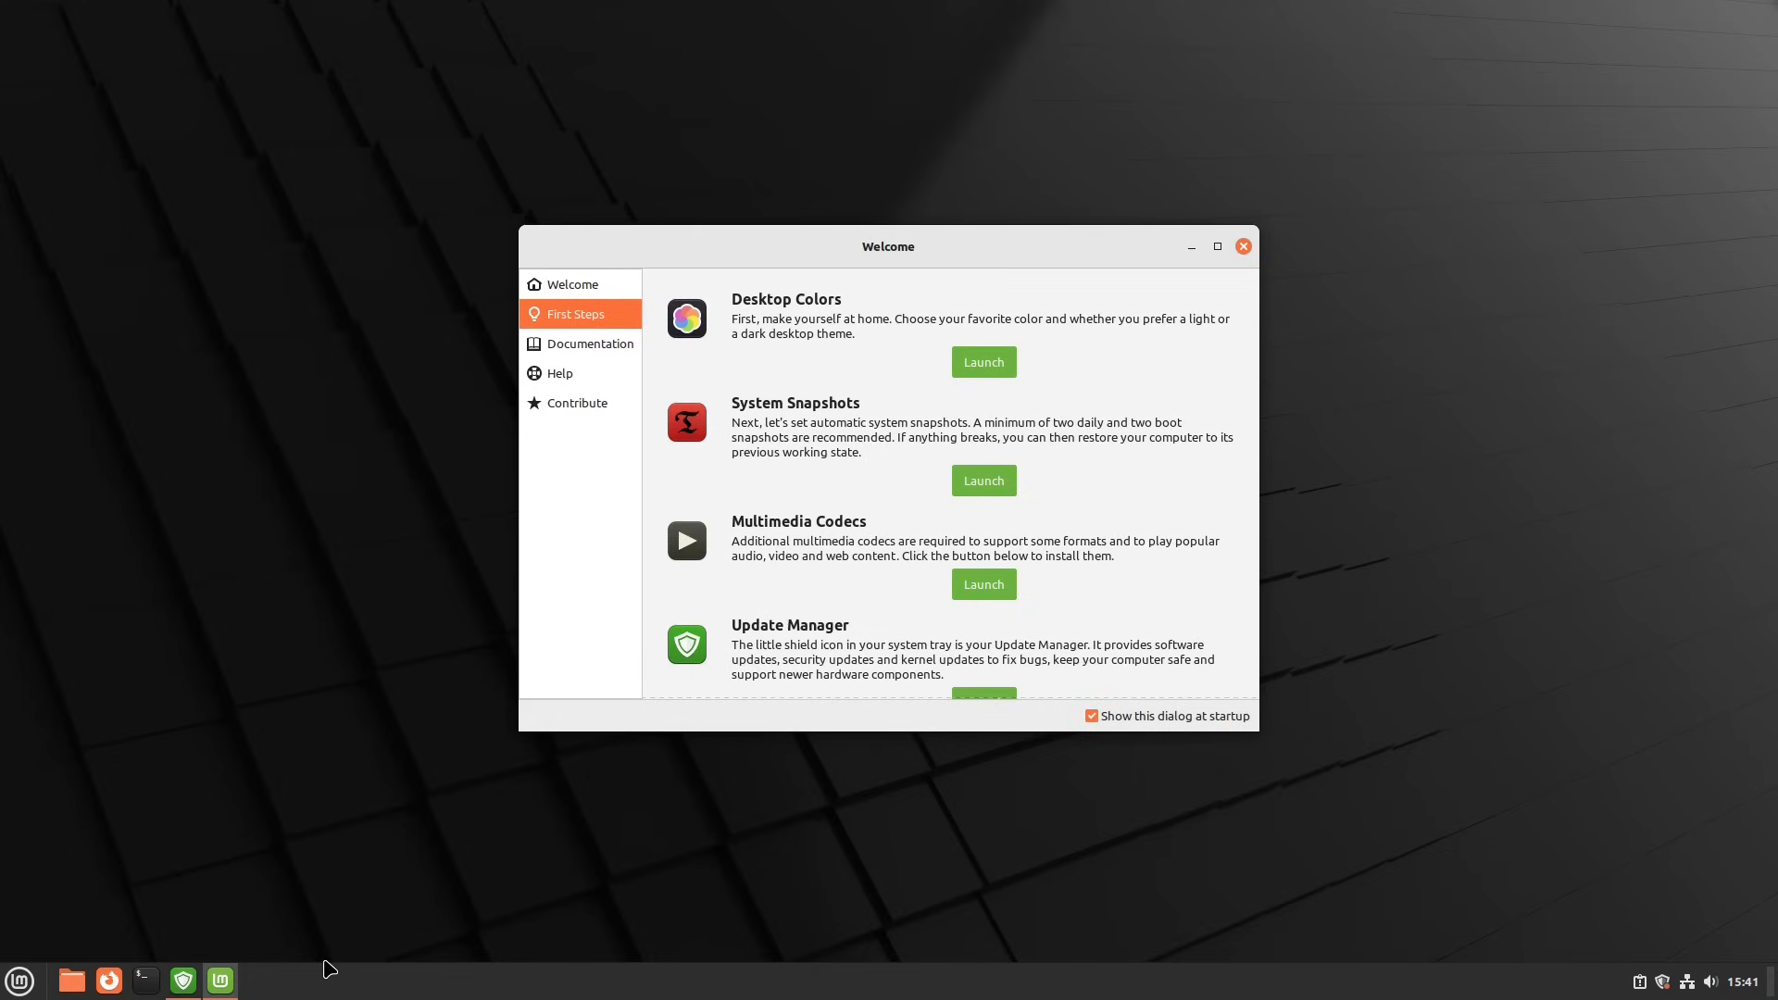
# Open the configuration of the panel's Grouped window list applet and view its context menu options.
pyautogui.rightClick(182, 983)
pyautogui.click(191, 825)
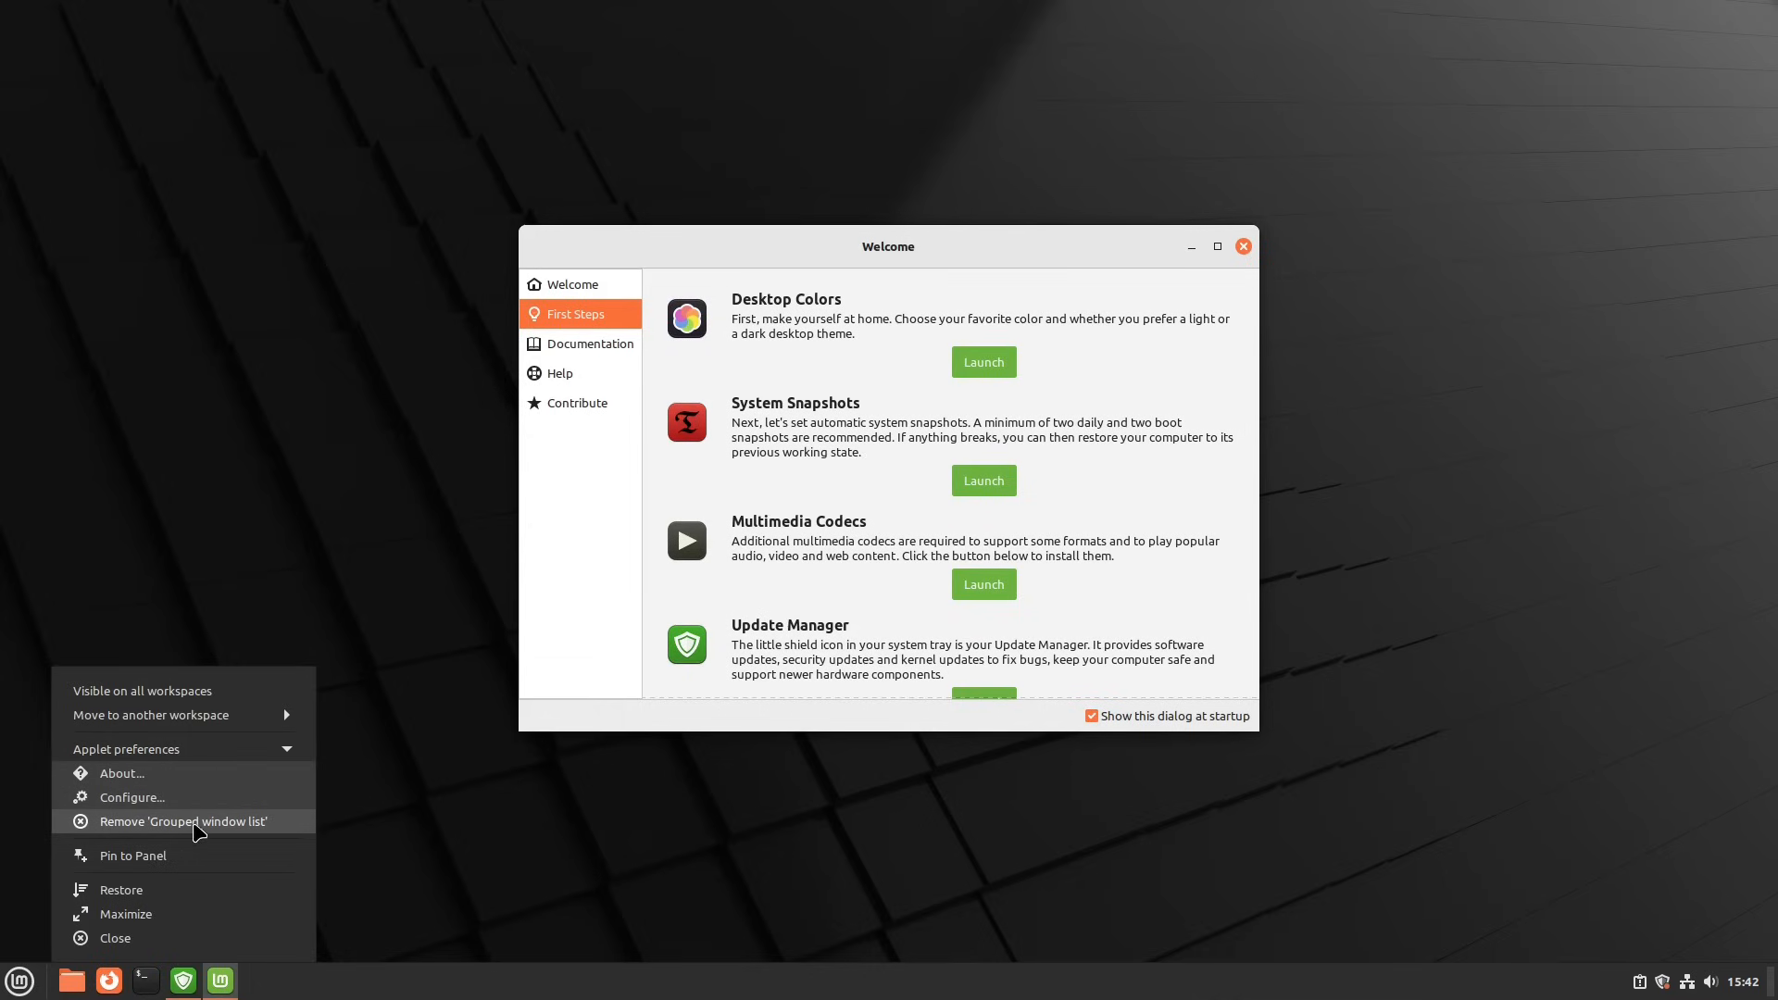
pyautogui.click(148, 798)
pyautogui.moveTo(490, 63); pyautogui.dragTo(724, 150)
pyautogui.click(759, 186)
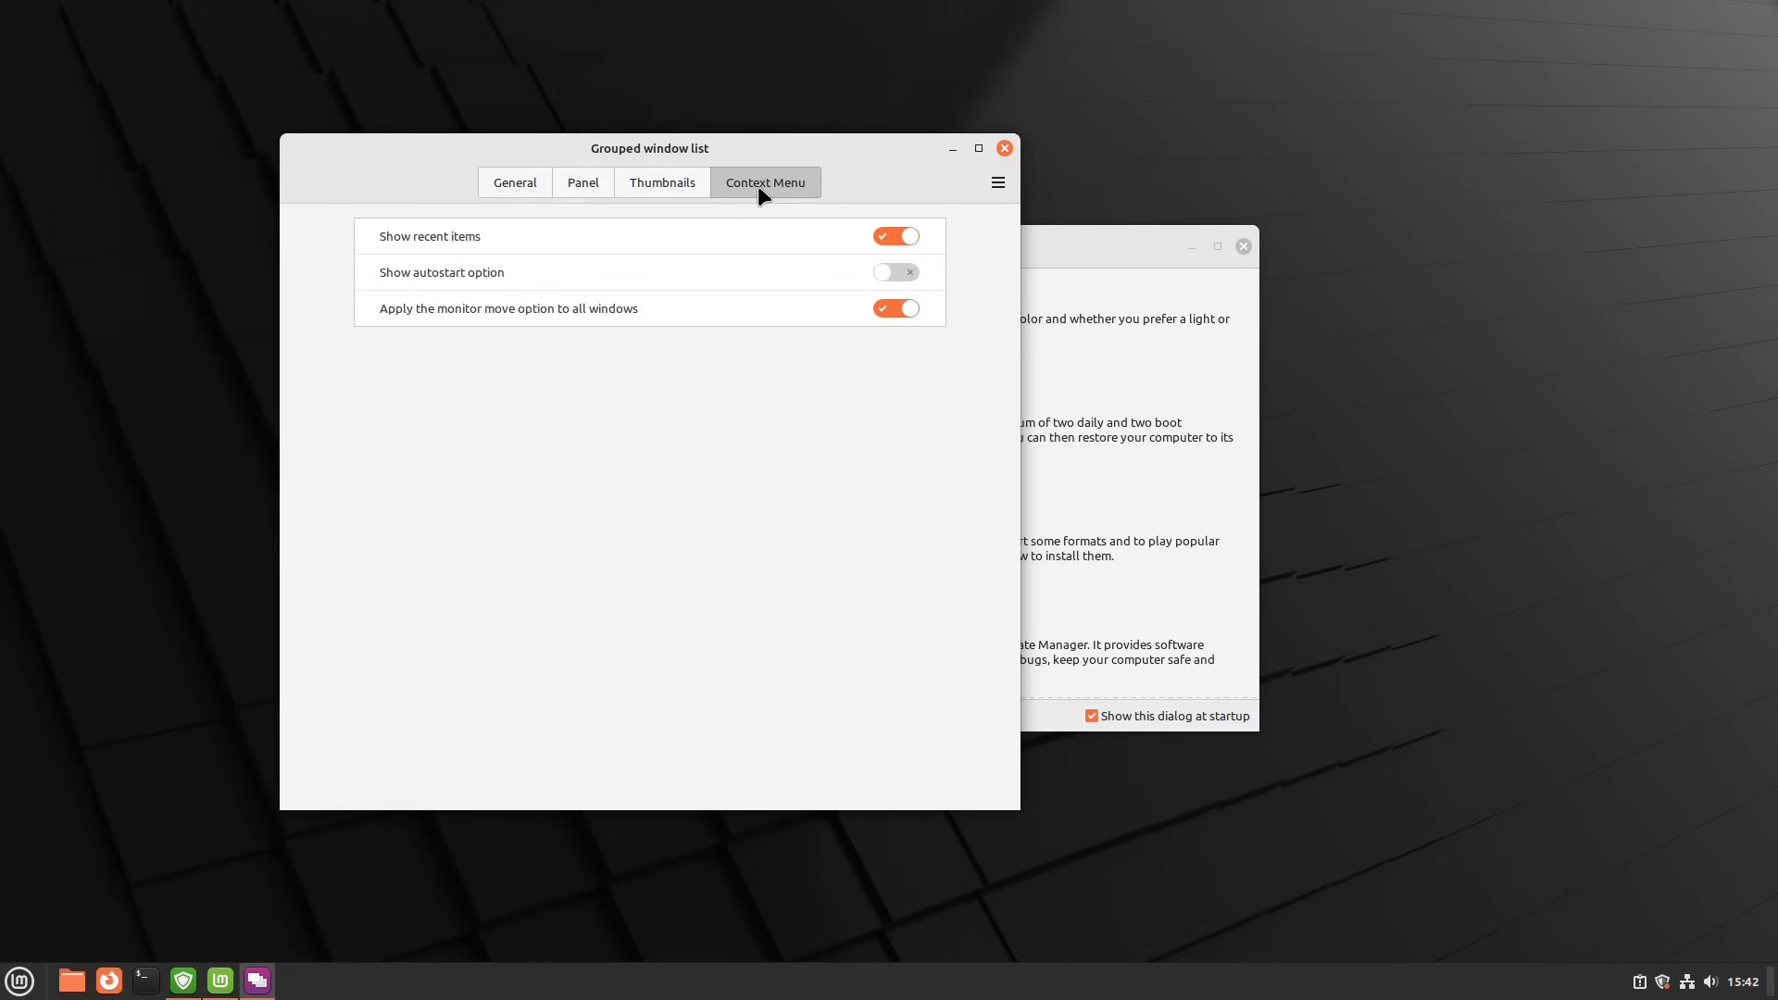
# Set the button label of the Grouped window list applet's application buttons to Application name.
pyautogui.click(676, 183)
pyautogui.click(583, 185)
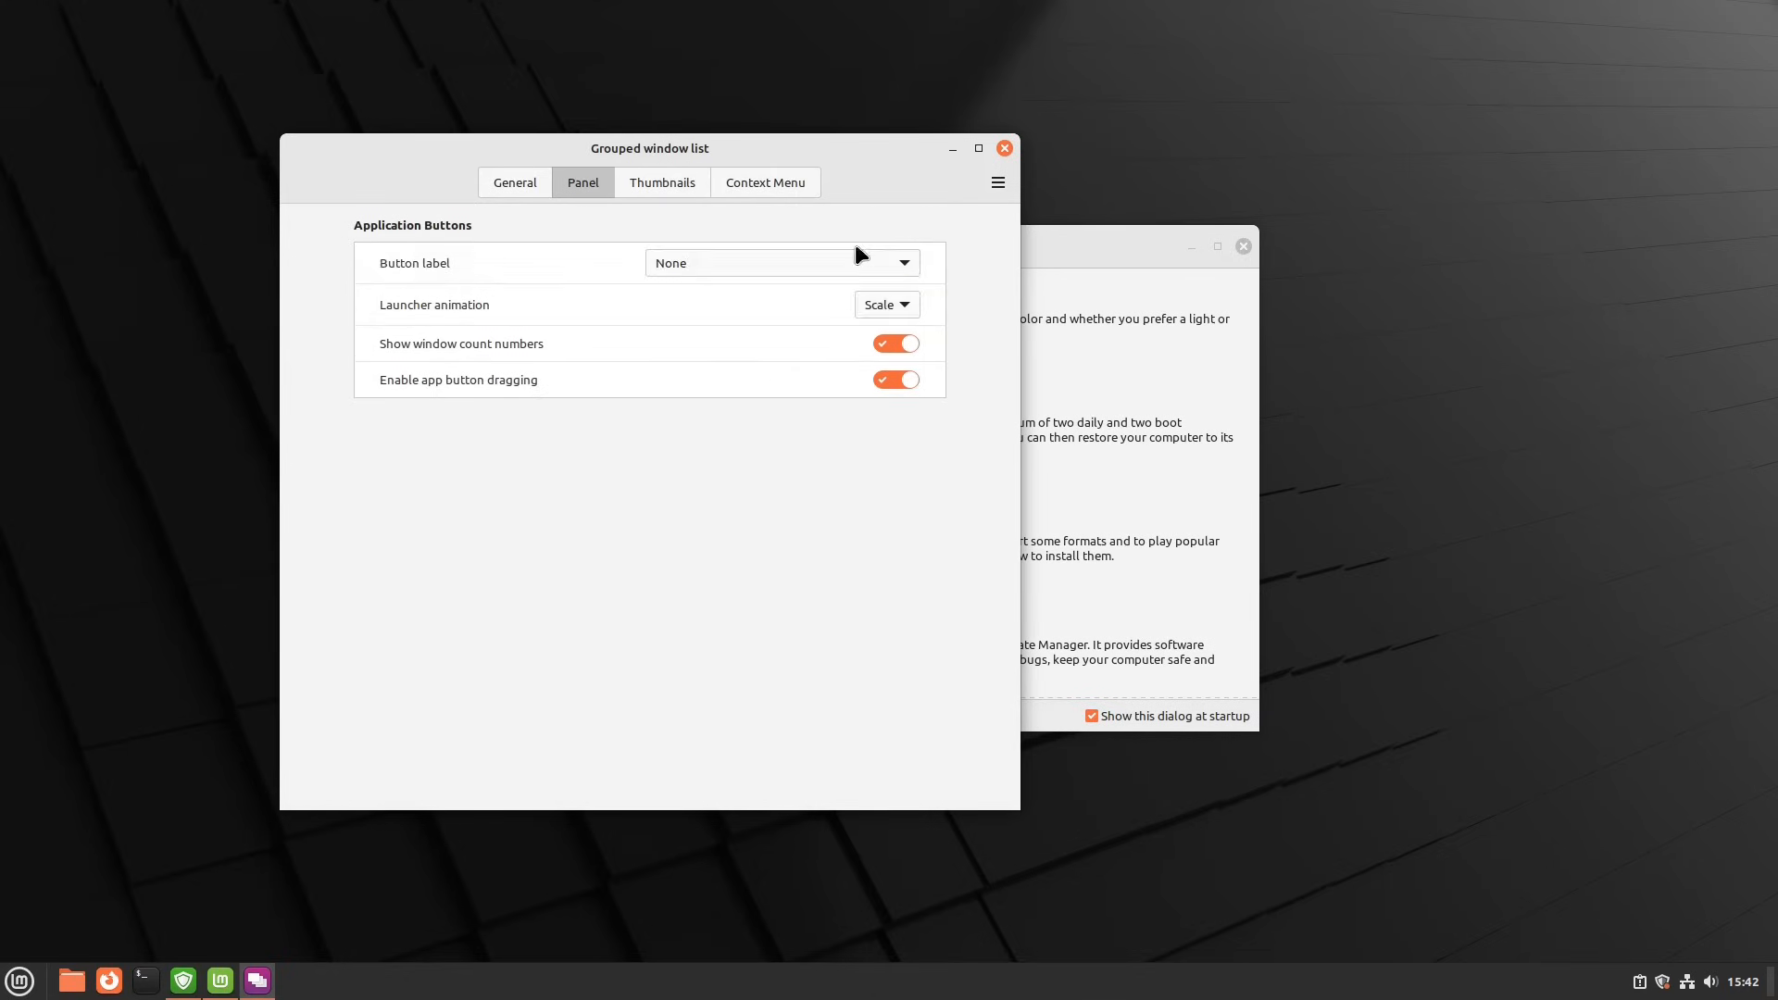
pyautogui.click(818, 264)
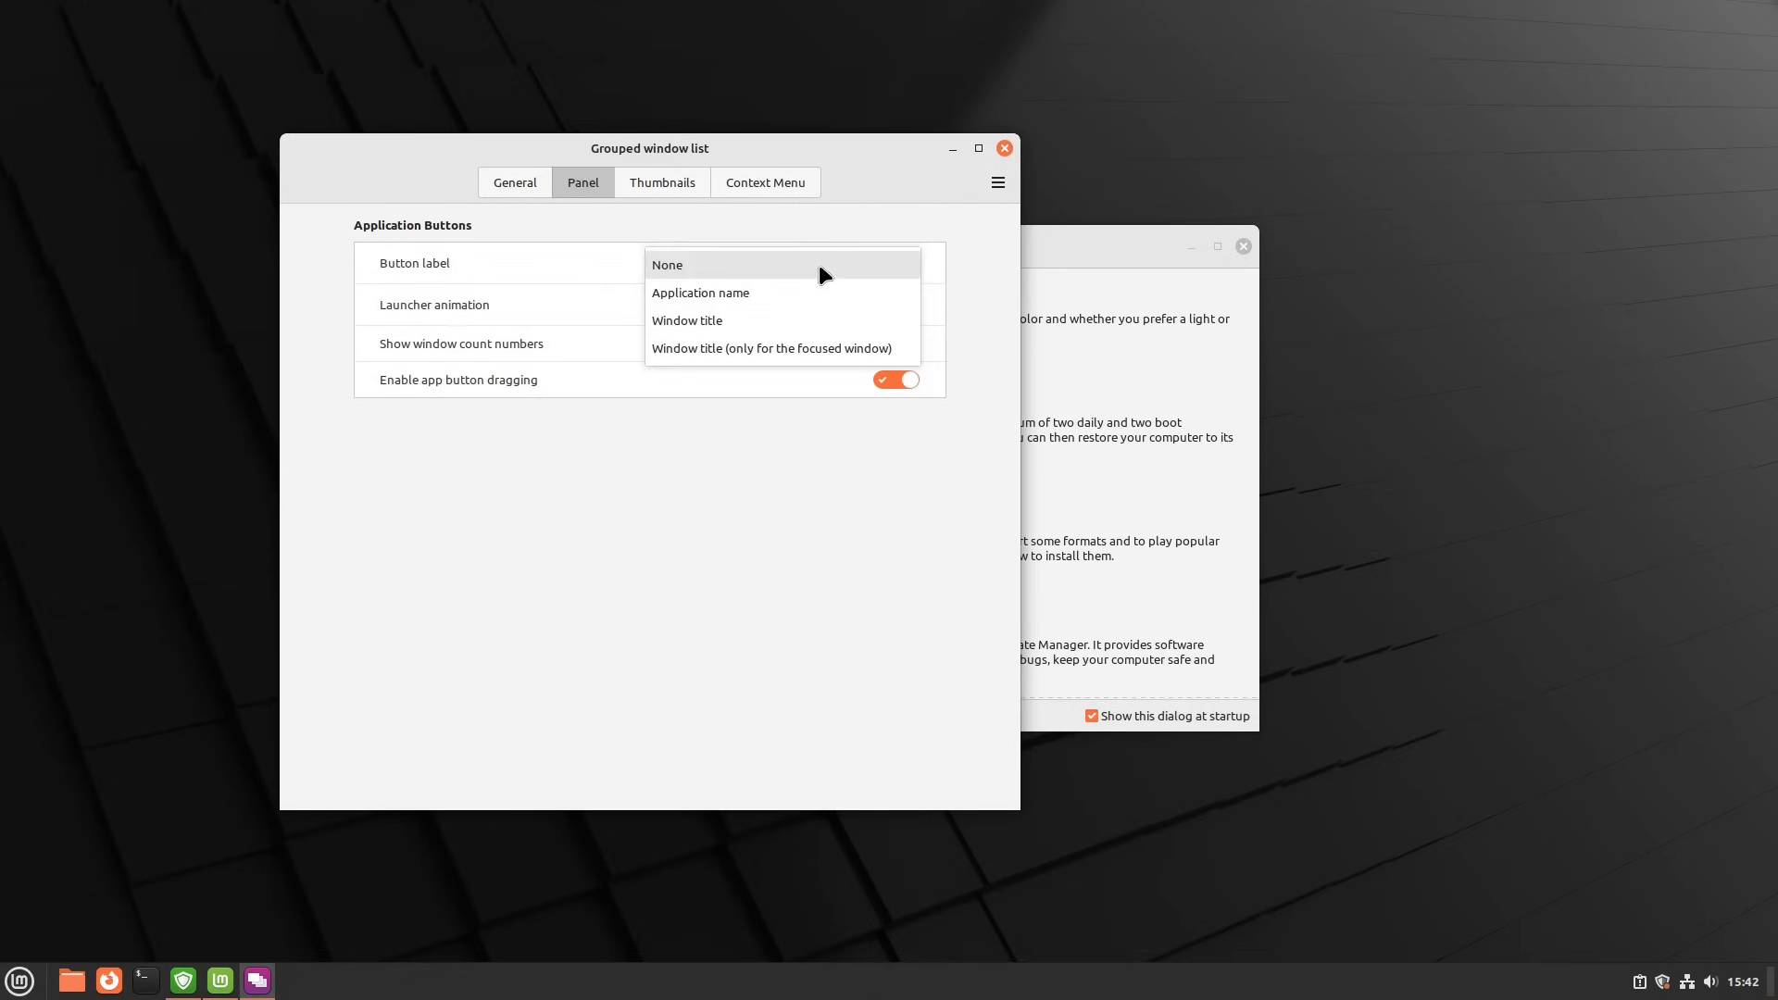
pyautogui.click(742, 292)
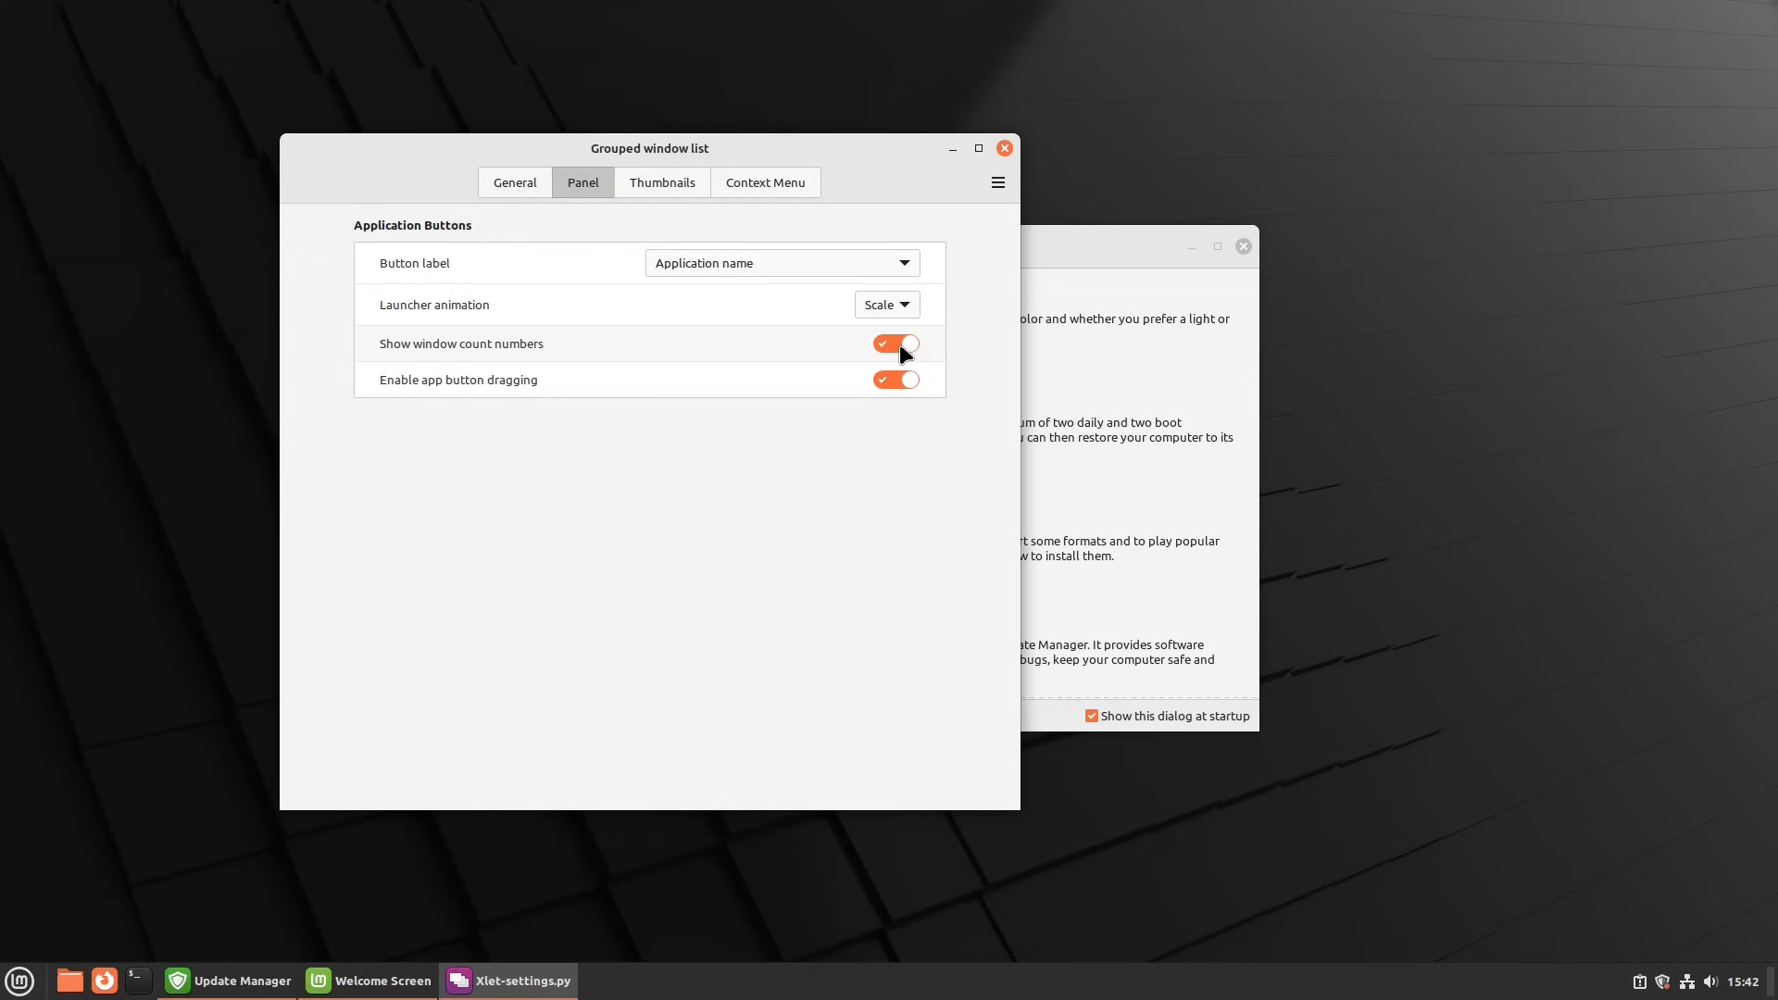
# Turn off grouping windows by application in the Grouped window list's general behavior settings.
pyautogui.click(682, 178)
pyautogui.click(779, 181)
pyautogui.click(530, 178)
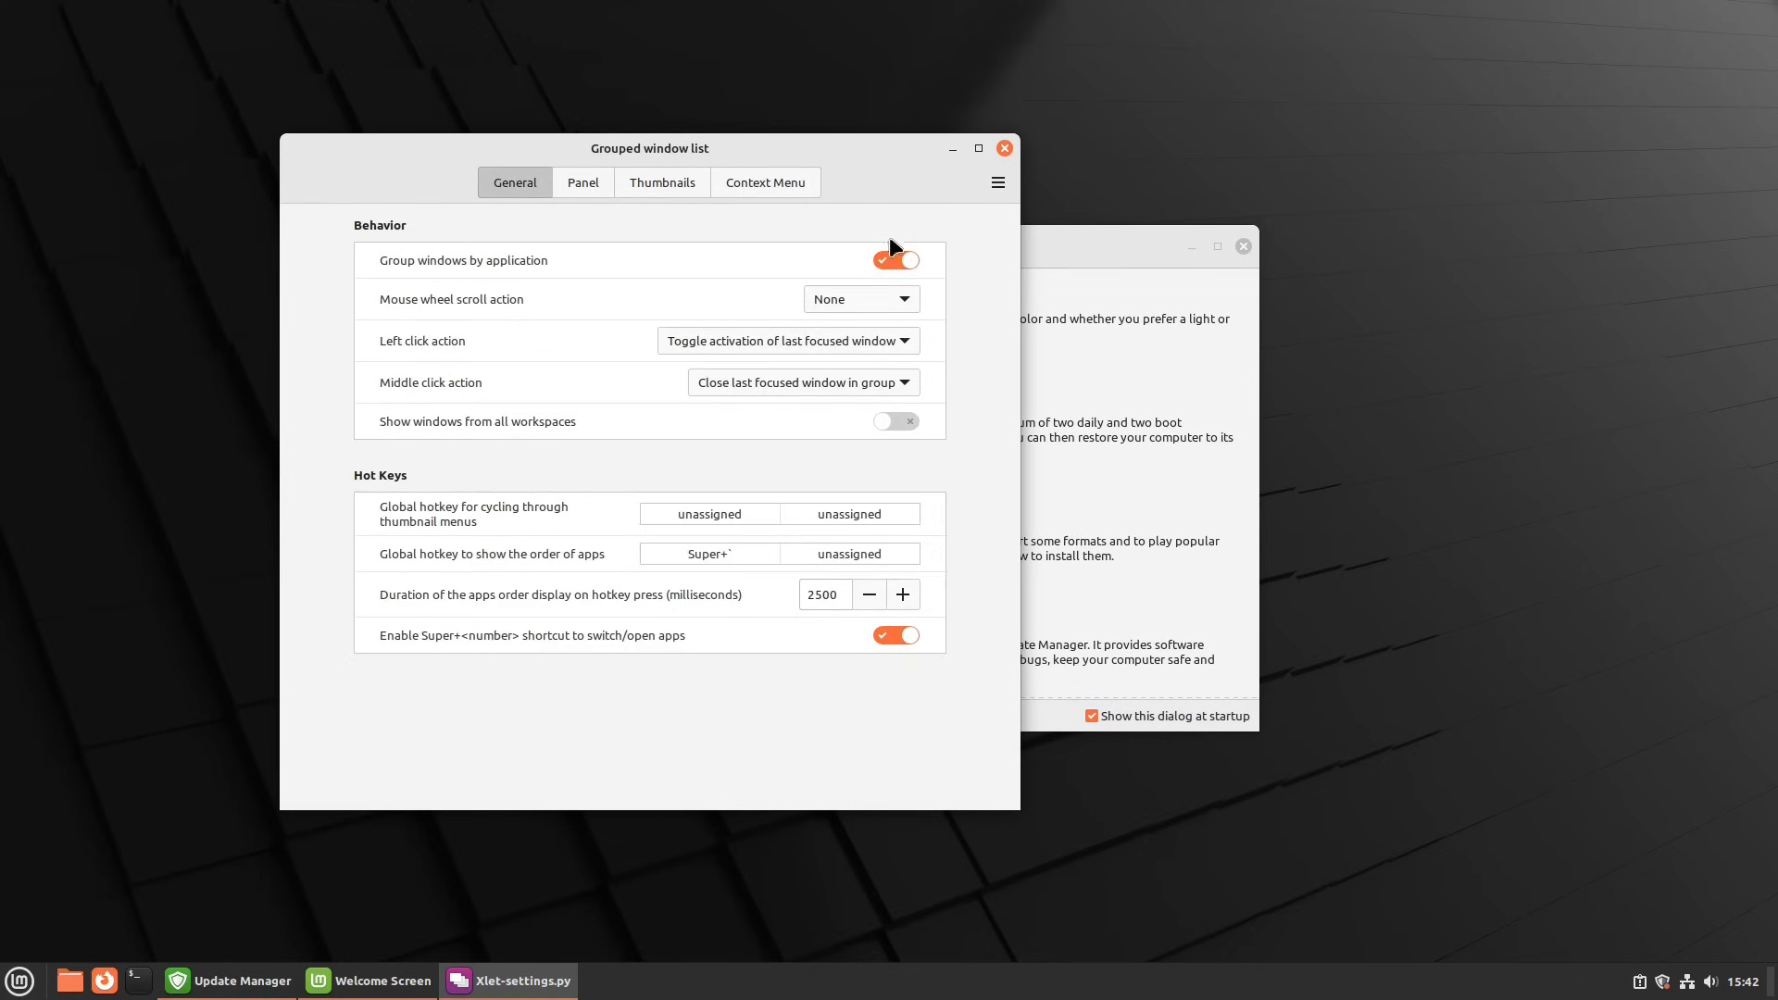
pyautogui.click(898, 259)
pyautogui.click(900, 261)
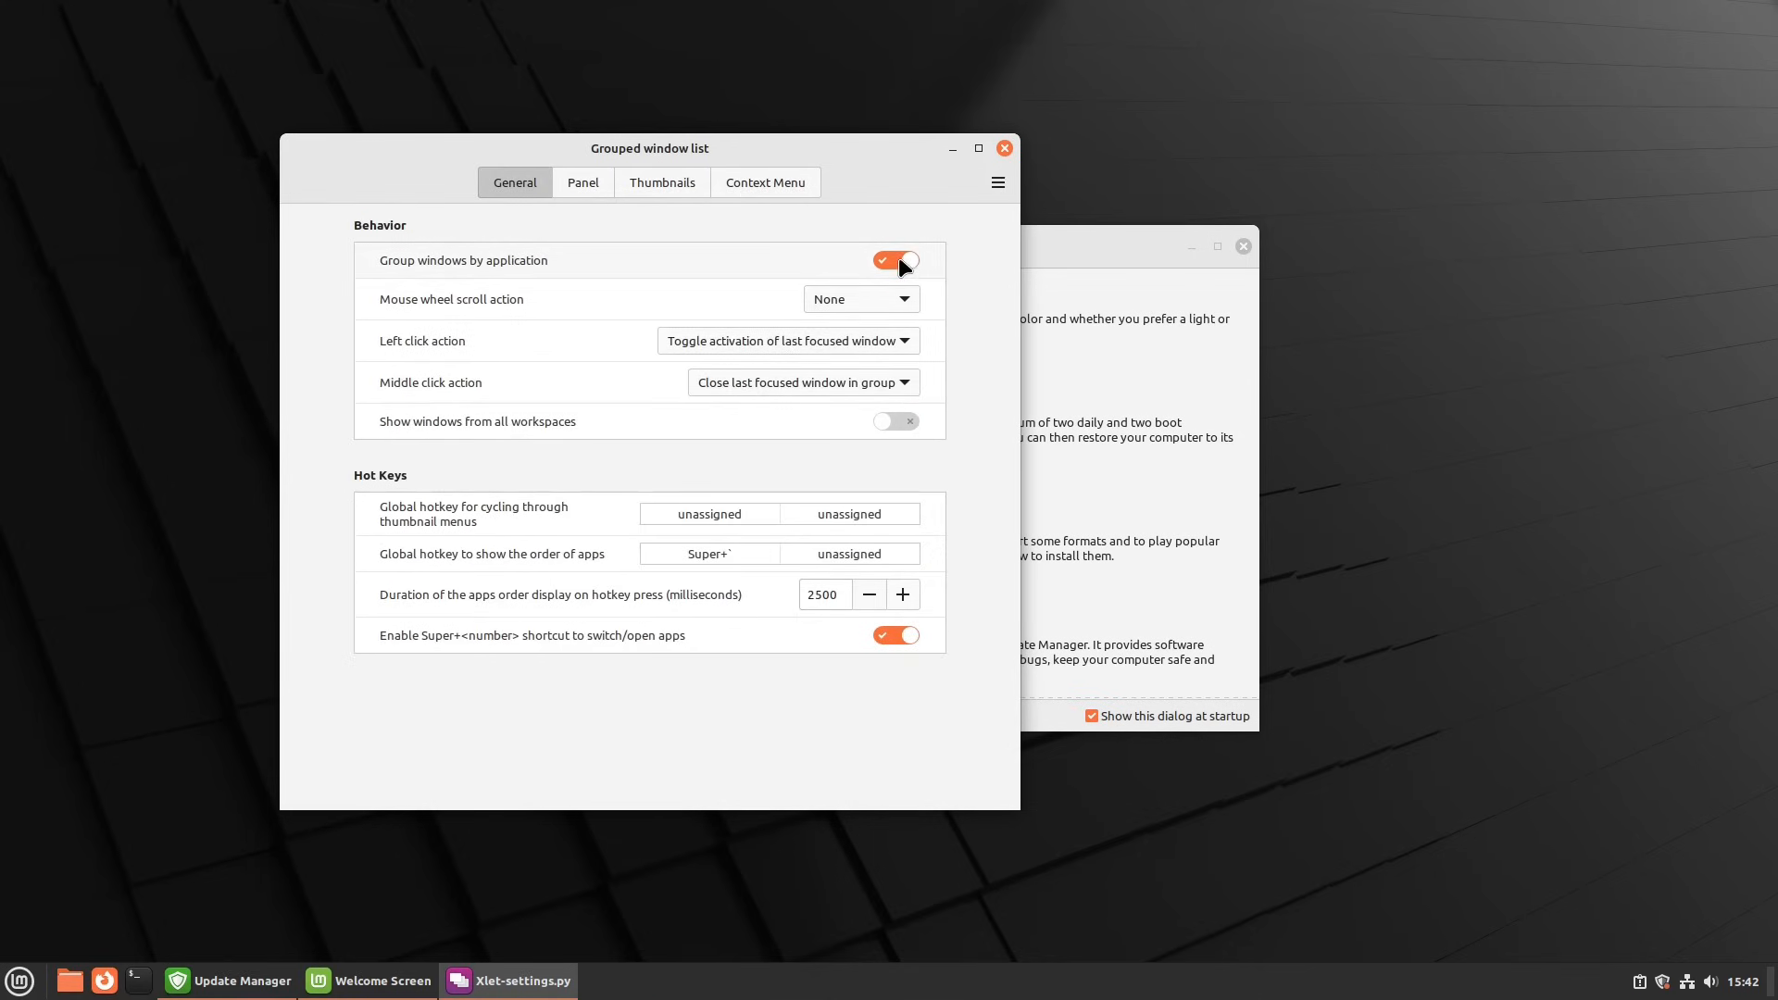
# Review the left click and middle click action choices and the thumbnail cycling hotkey without changing them.
pyautogui.click(905, 345)
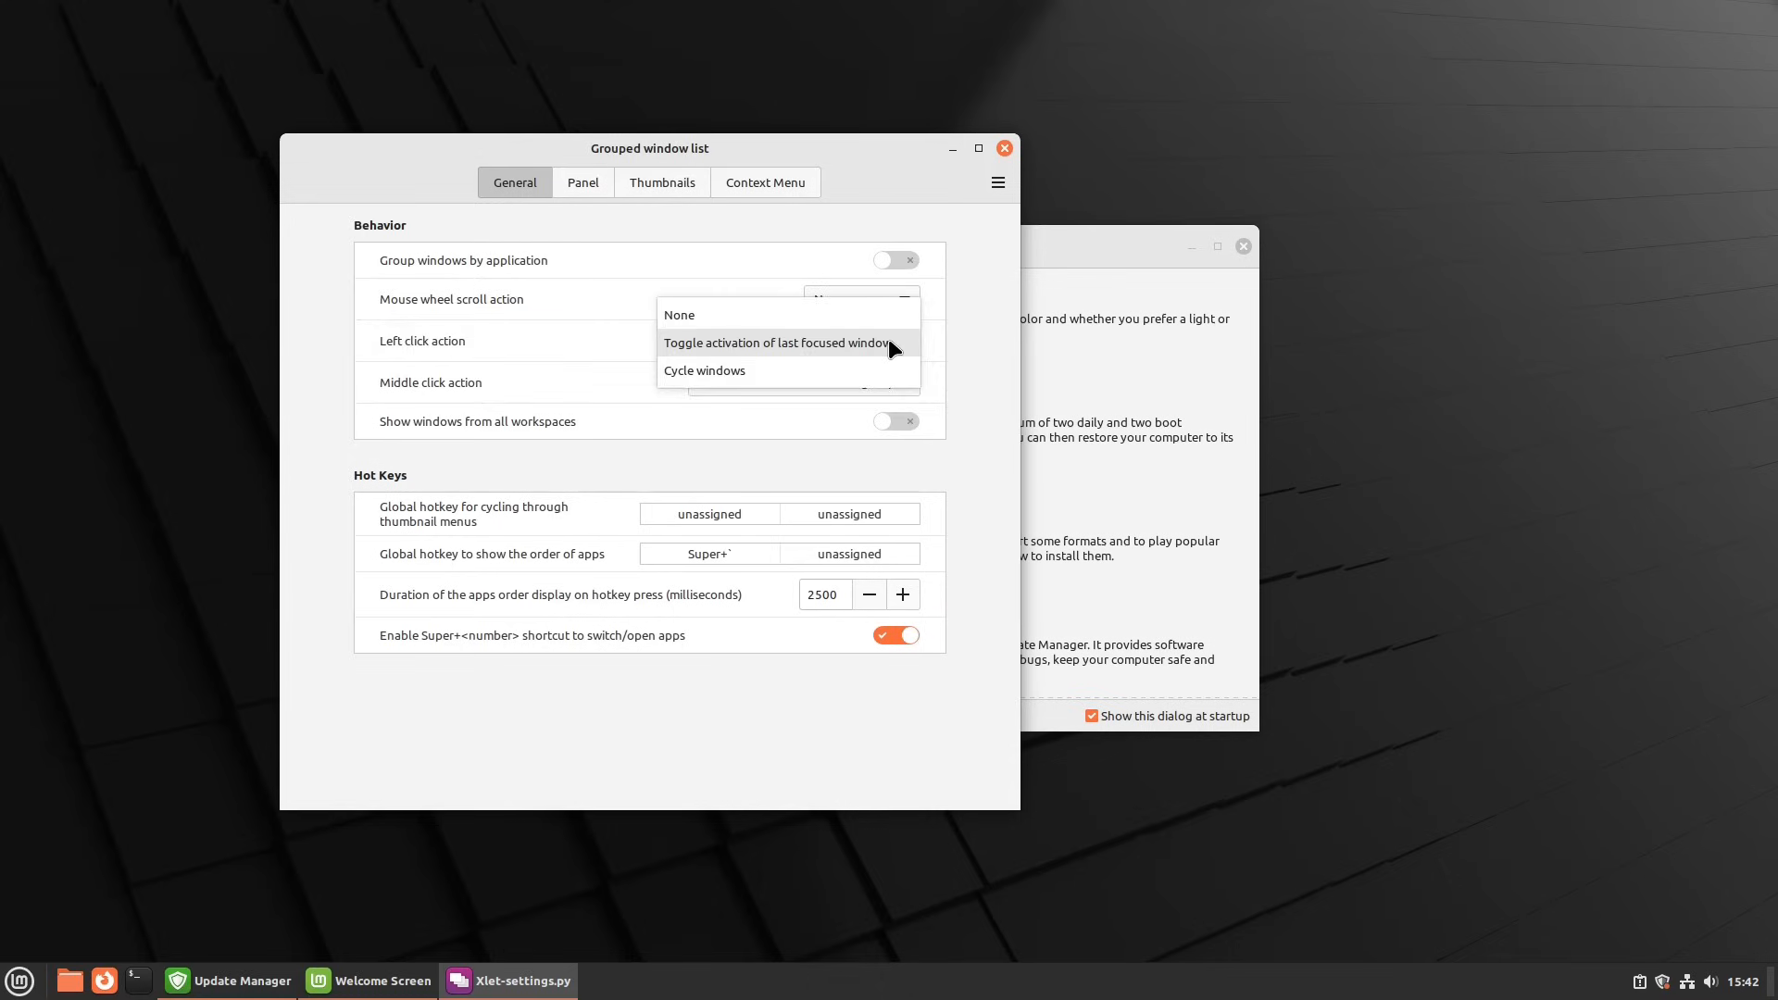
pyautogui.click(890, 344)
pyautogui.click(904, 384)
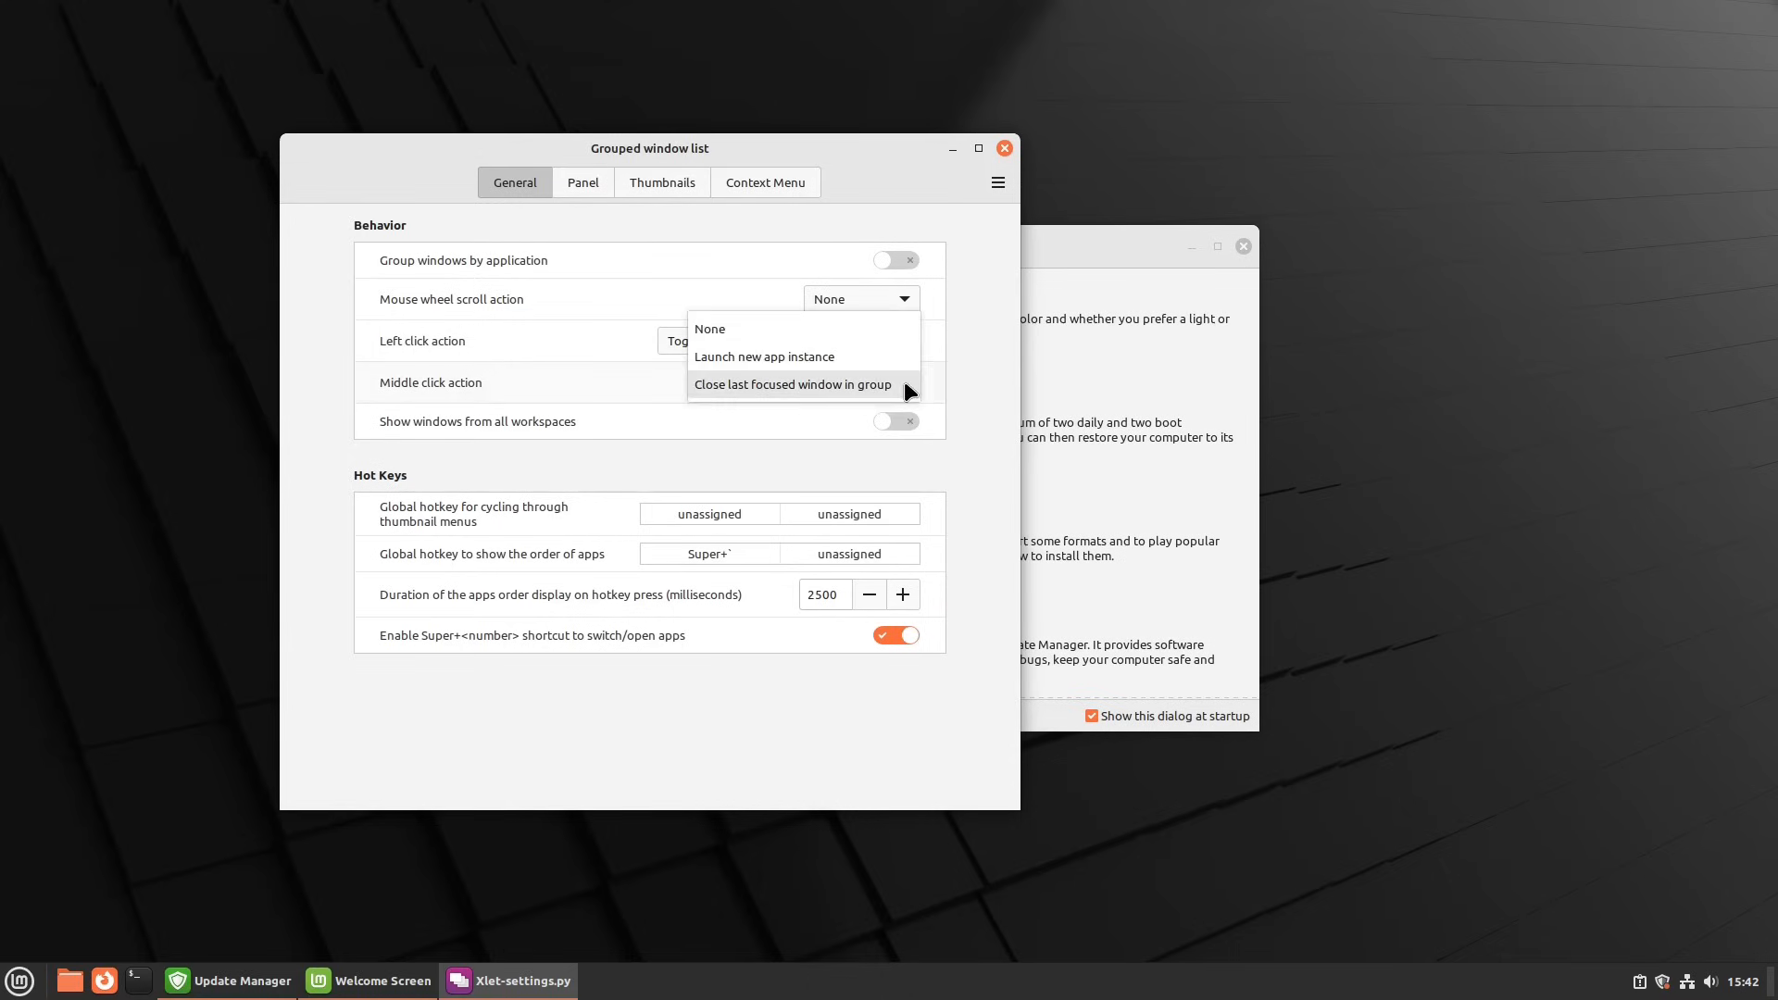
pyautogui.click(972, 369)
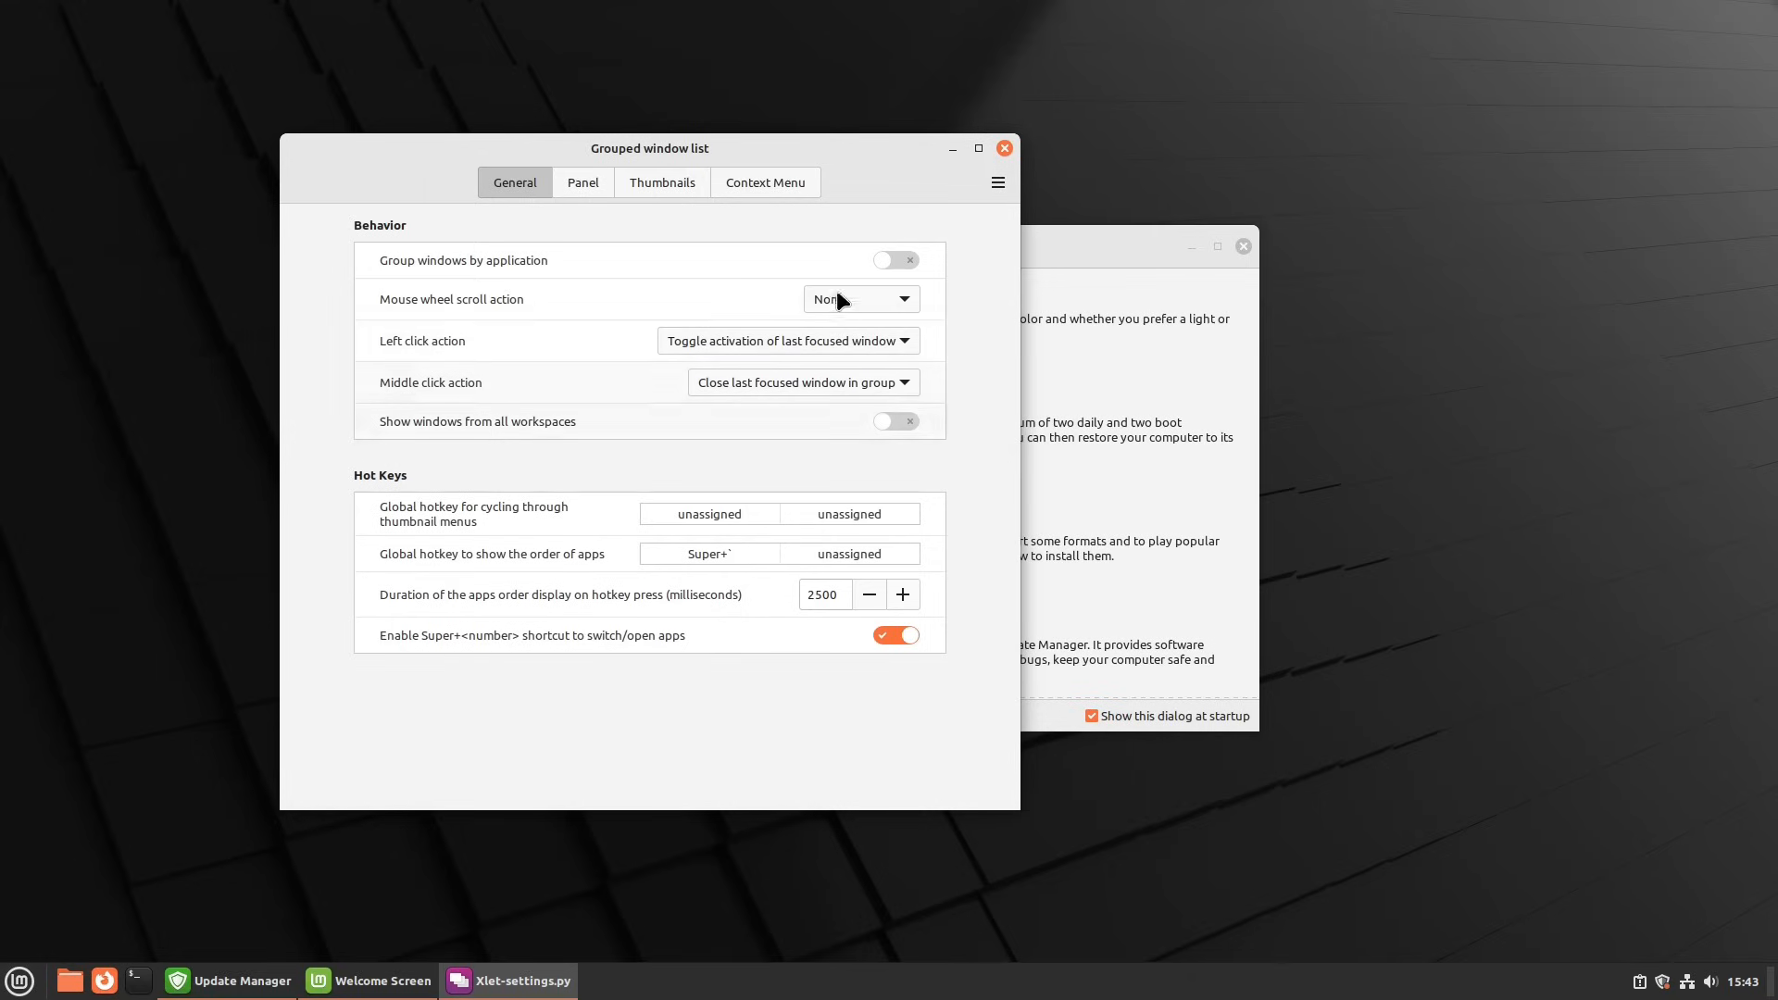
pyautogui.click(848, 515)
pyautogui.press('Escape')
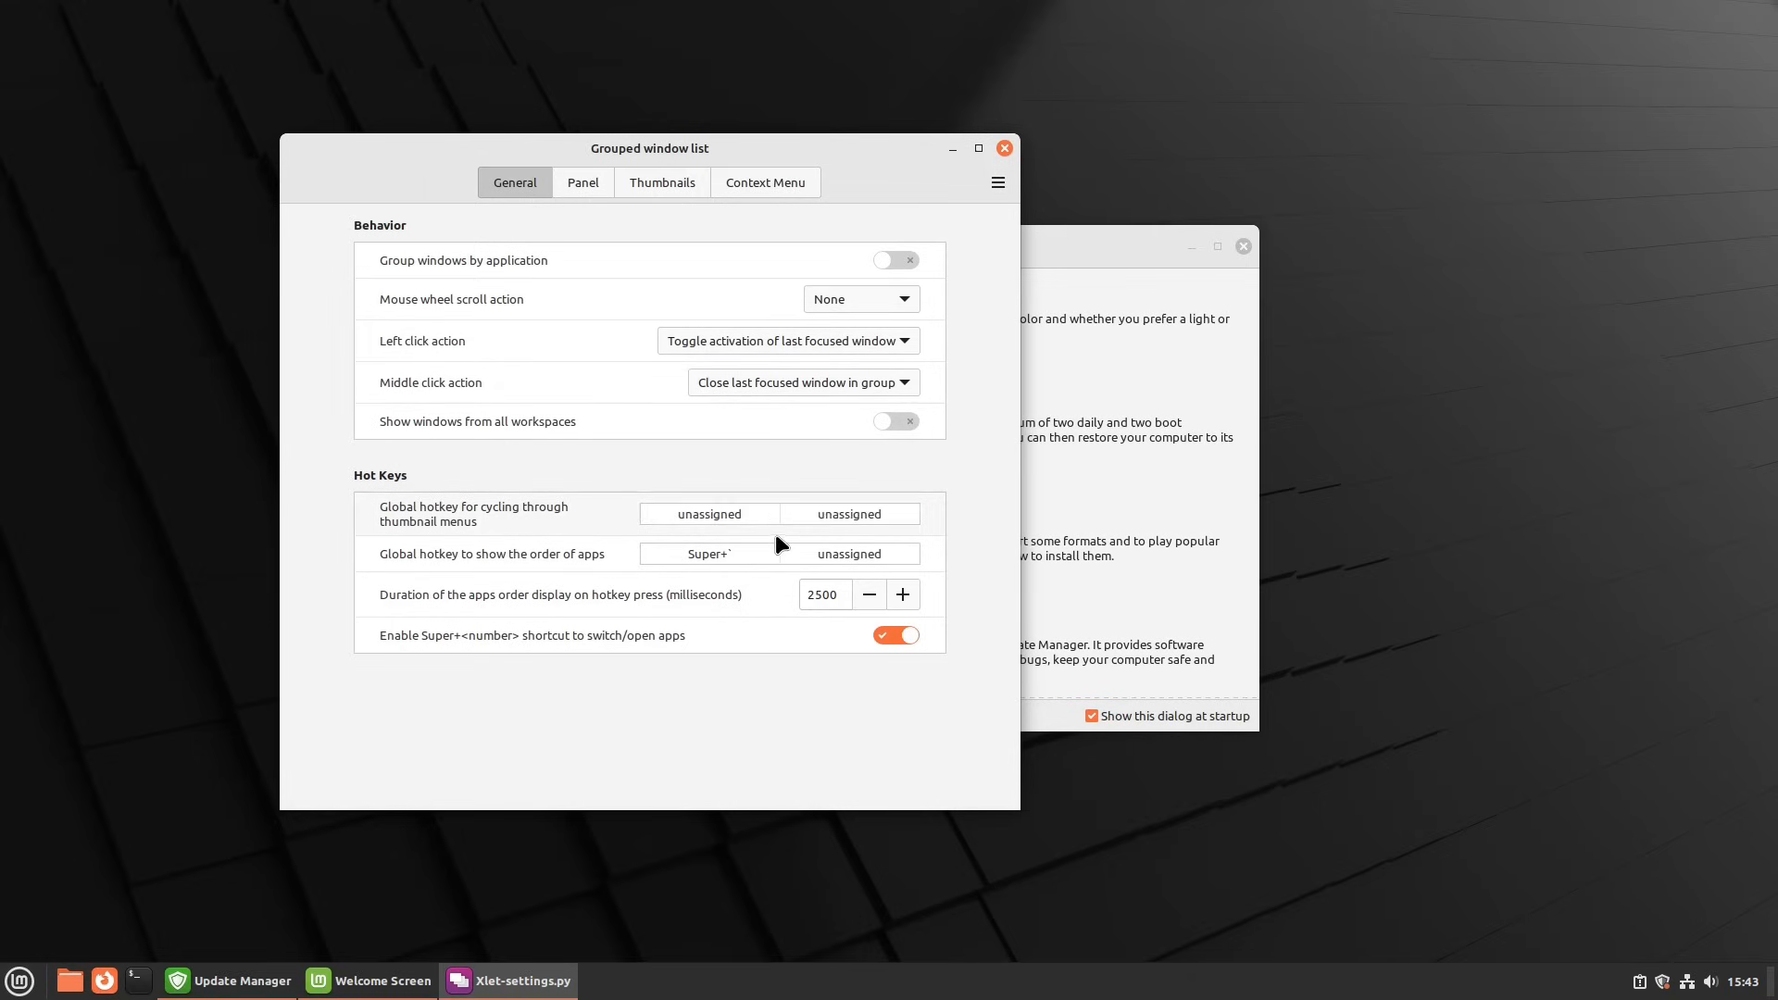
# View the applet's thumbnail and hover peek settings, and close the Grouped window list configuration.
pyautogui.click(579, 183)
pyautogui.click(676, 190)
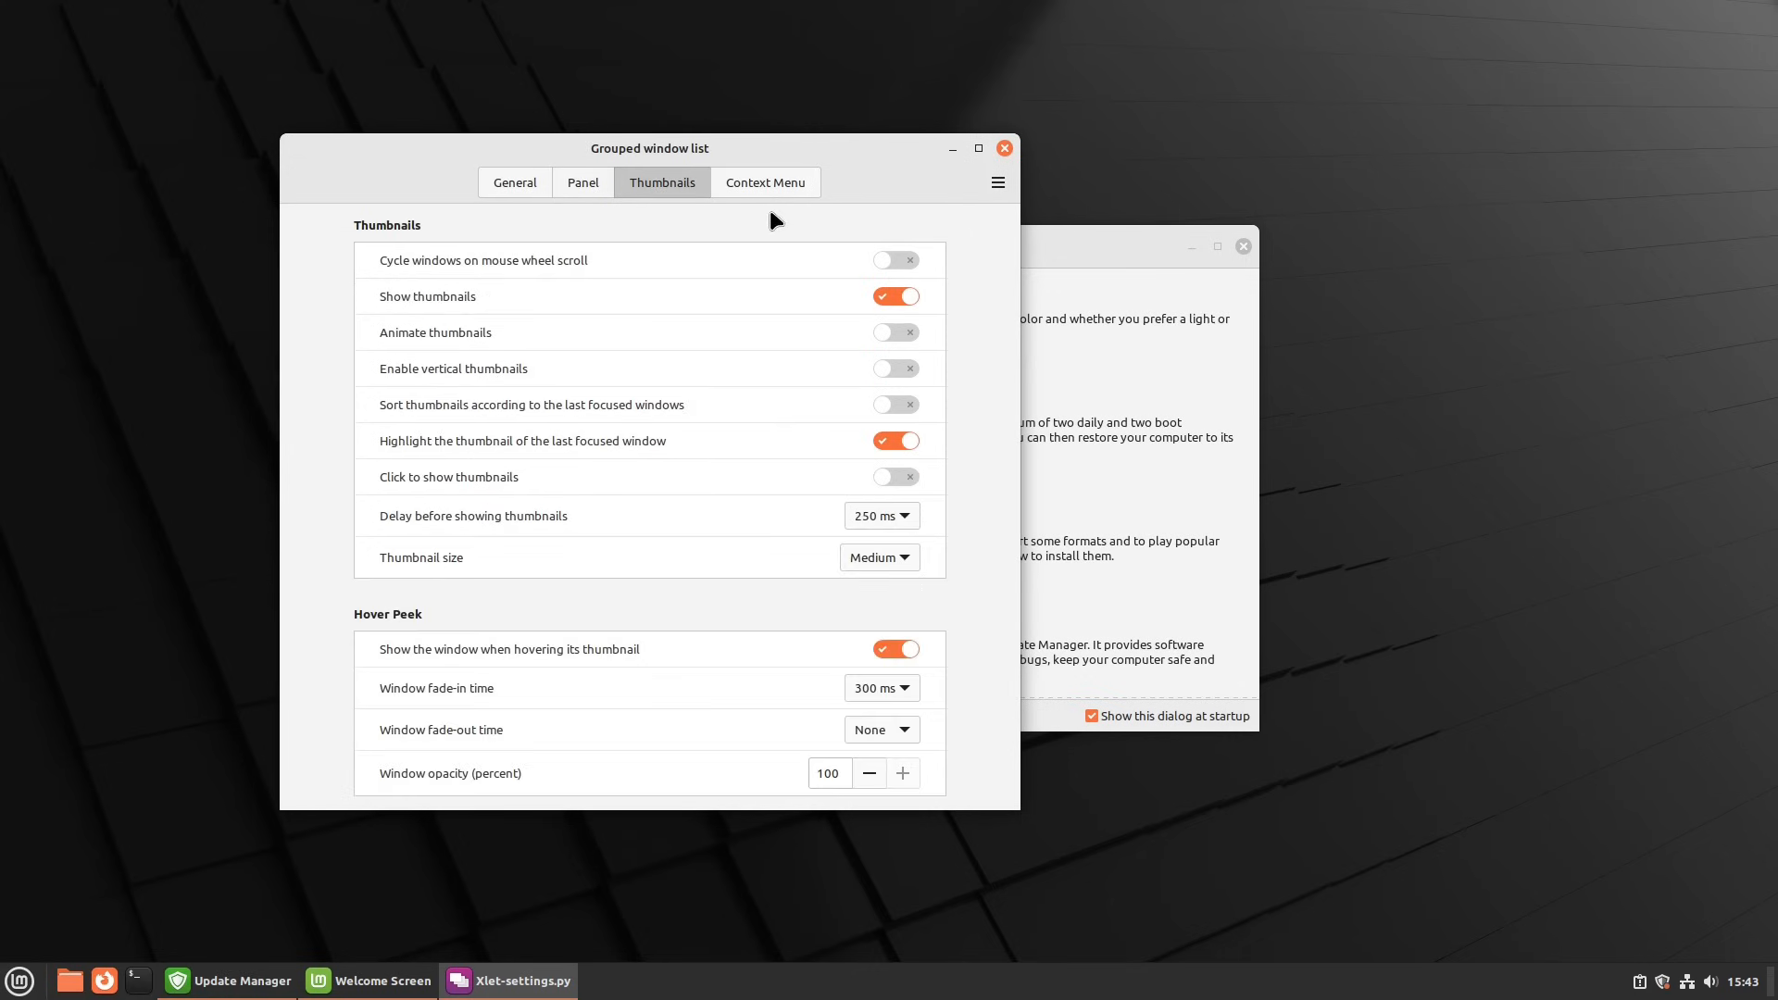
pyautogui.click(1004, 150)
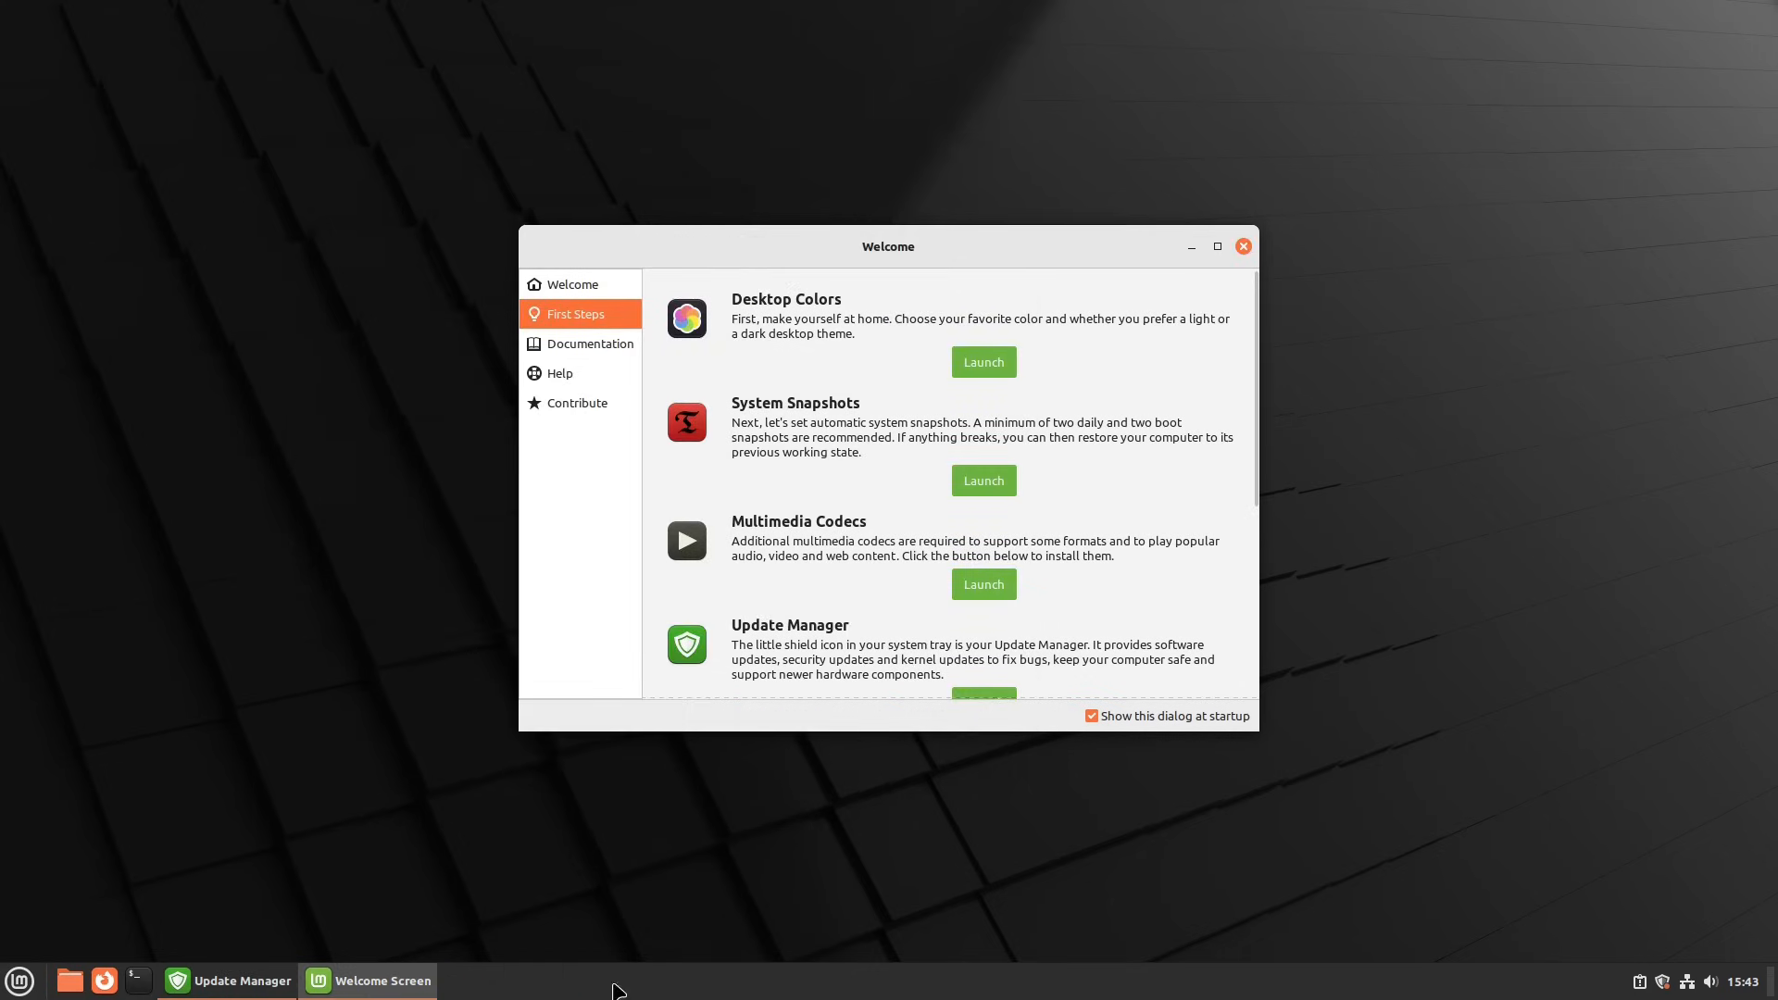
# Launch Firefox from the panel and unpin it while its window is open.
pyautogui.click(104, 981)
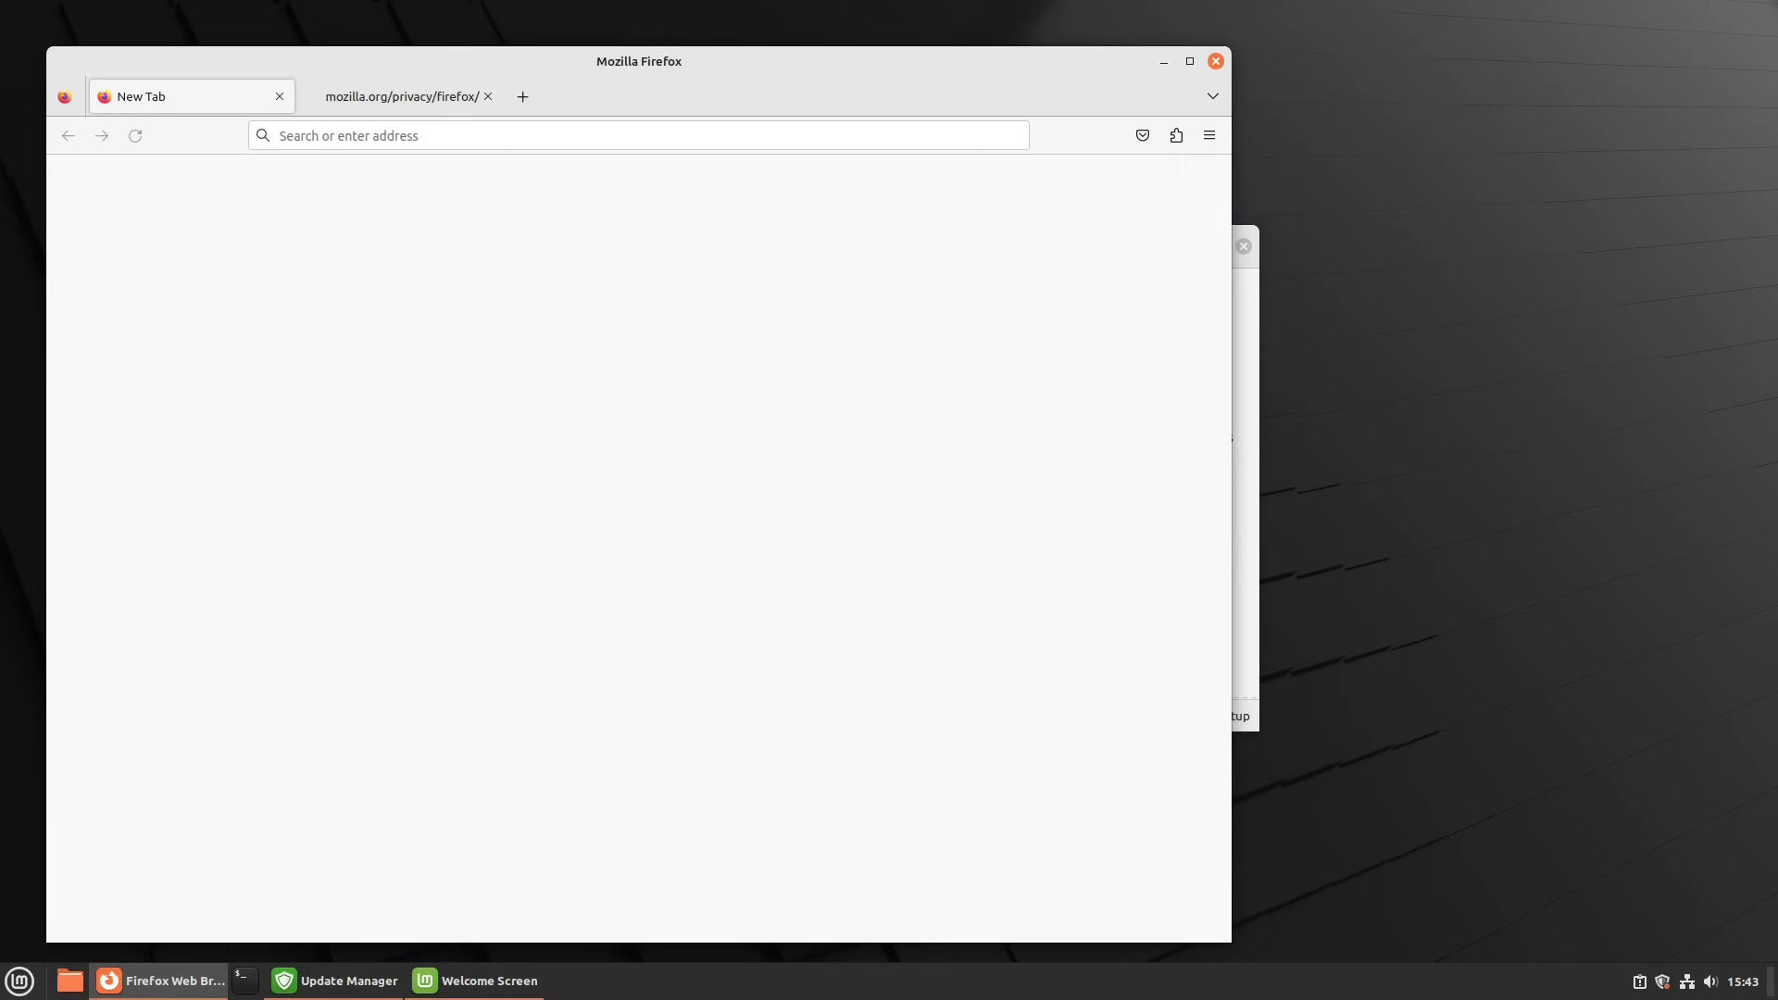
pyautogui.moveTo(156, 990)
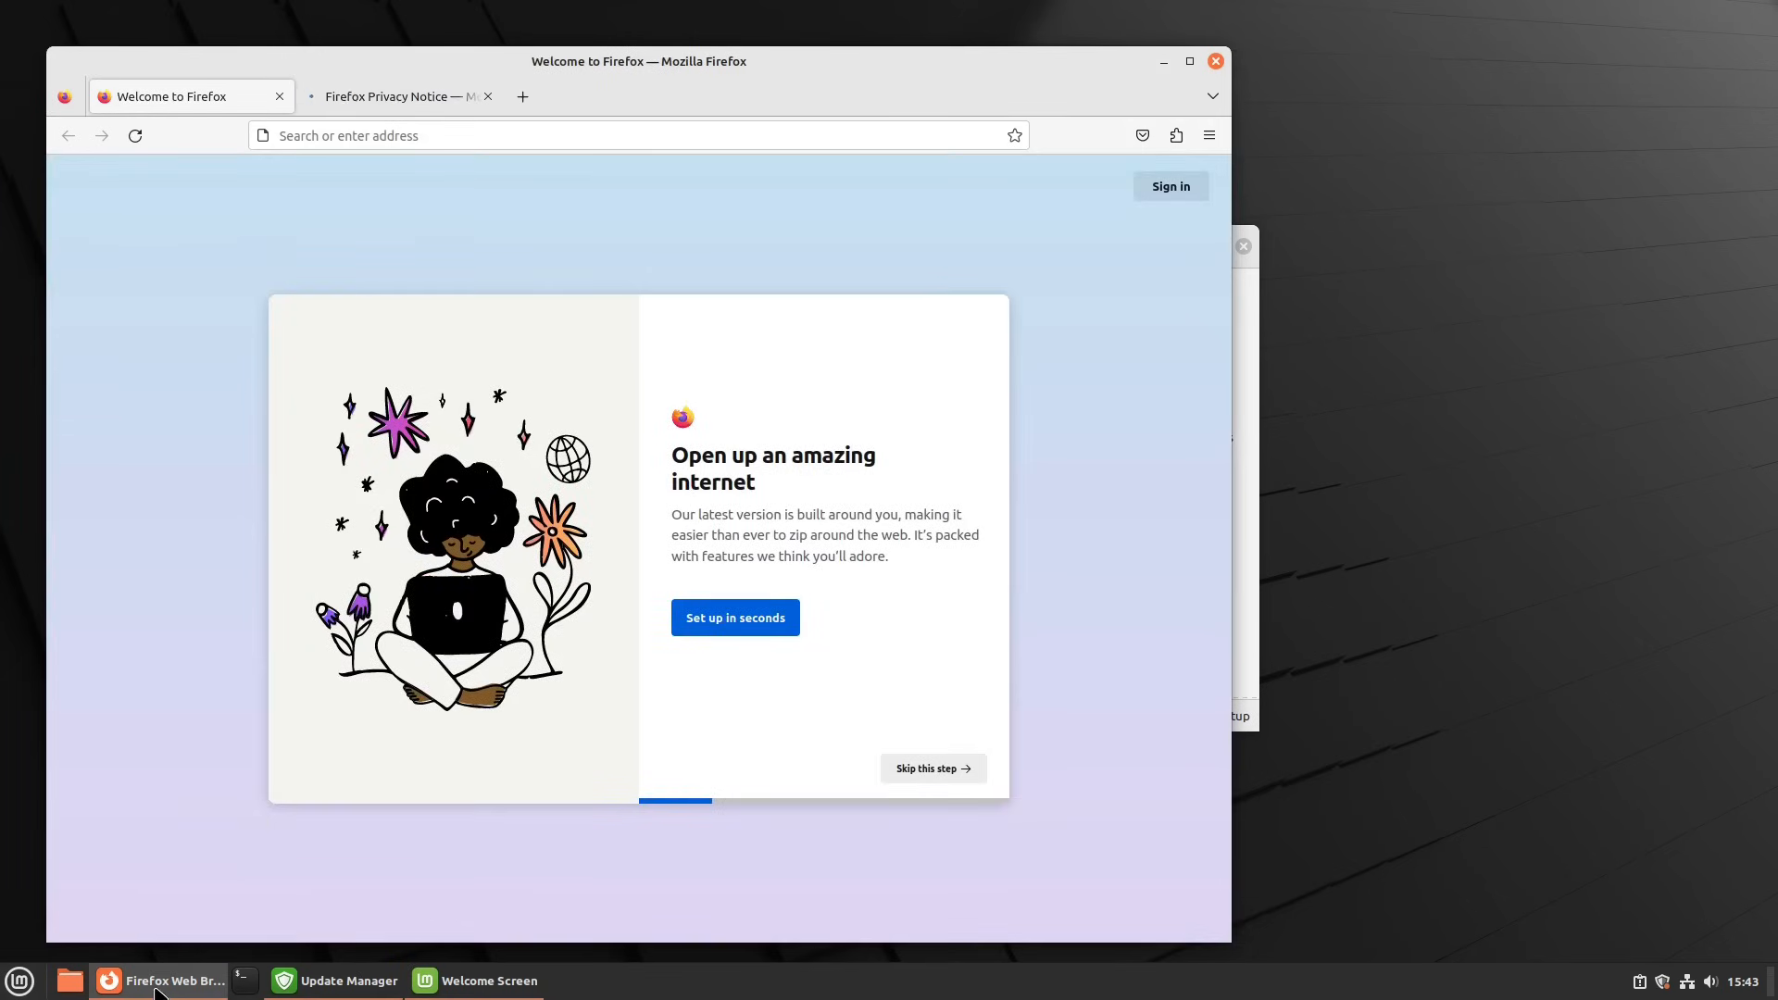
pyautogui.rightClick(159, 987)
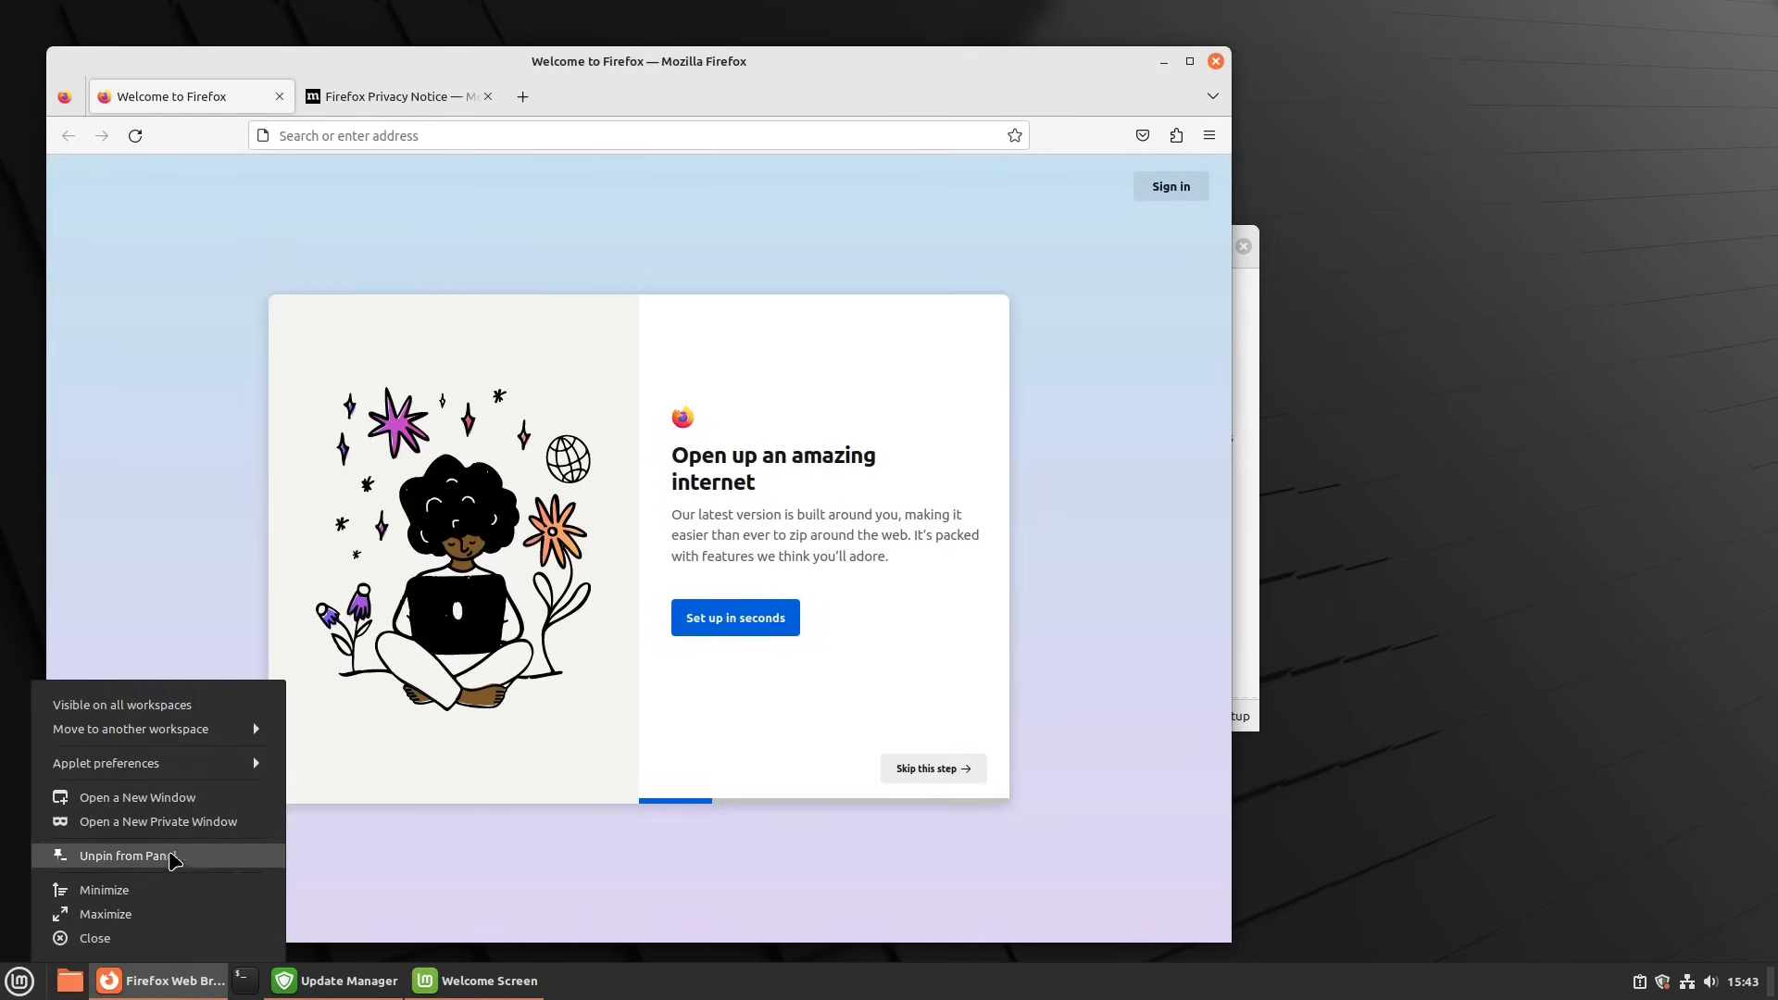
pyautogui.click(171, 855)
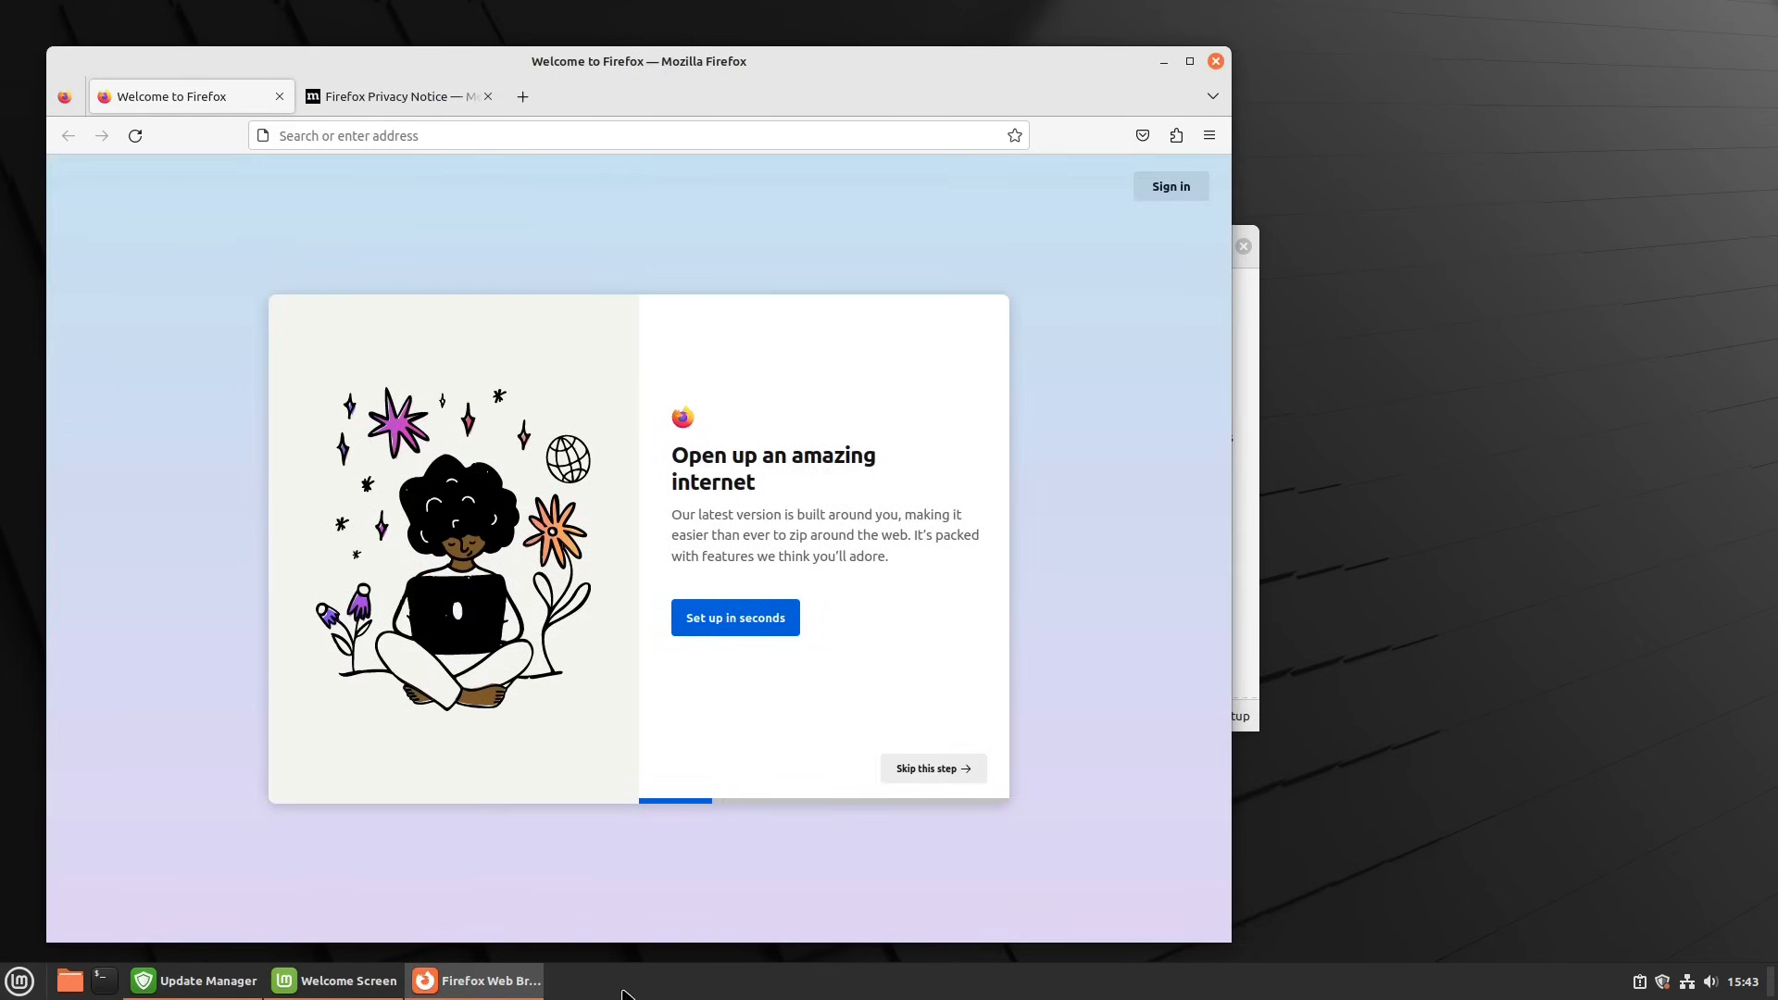
# Pin Firefox Web Browser to the panel again from the Internet category of the application menu.
pyautogui.rightClick(669, 990)
pyautogui.click(132, 921)
pyautogui.click(21, 972)
pyautogui.moveTo(165, 684)
pyautogui.moveTo(167, 639)
pyautogui.rightClick(352, 530)
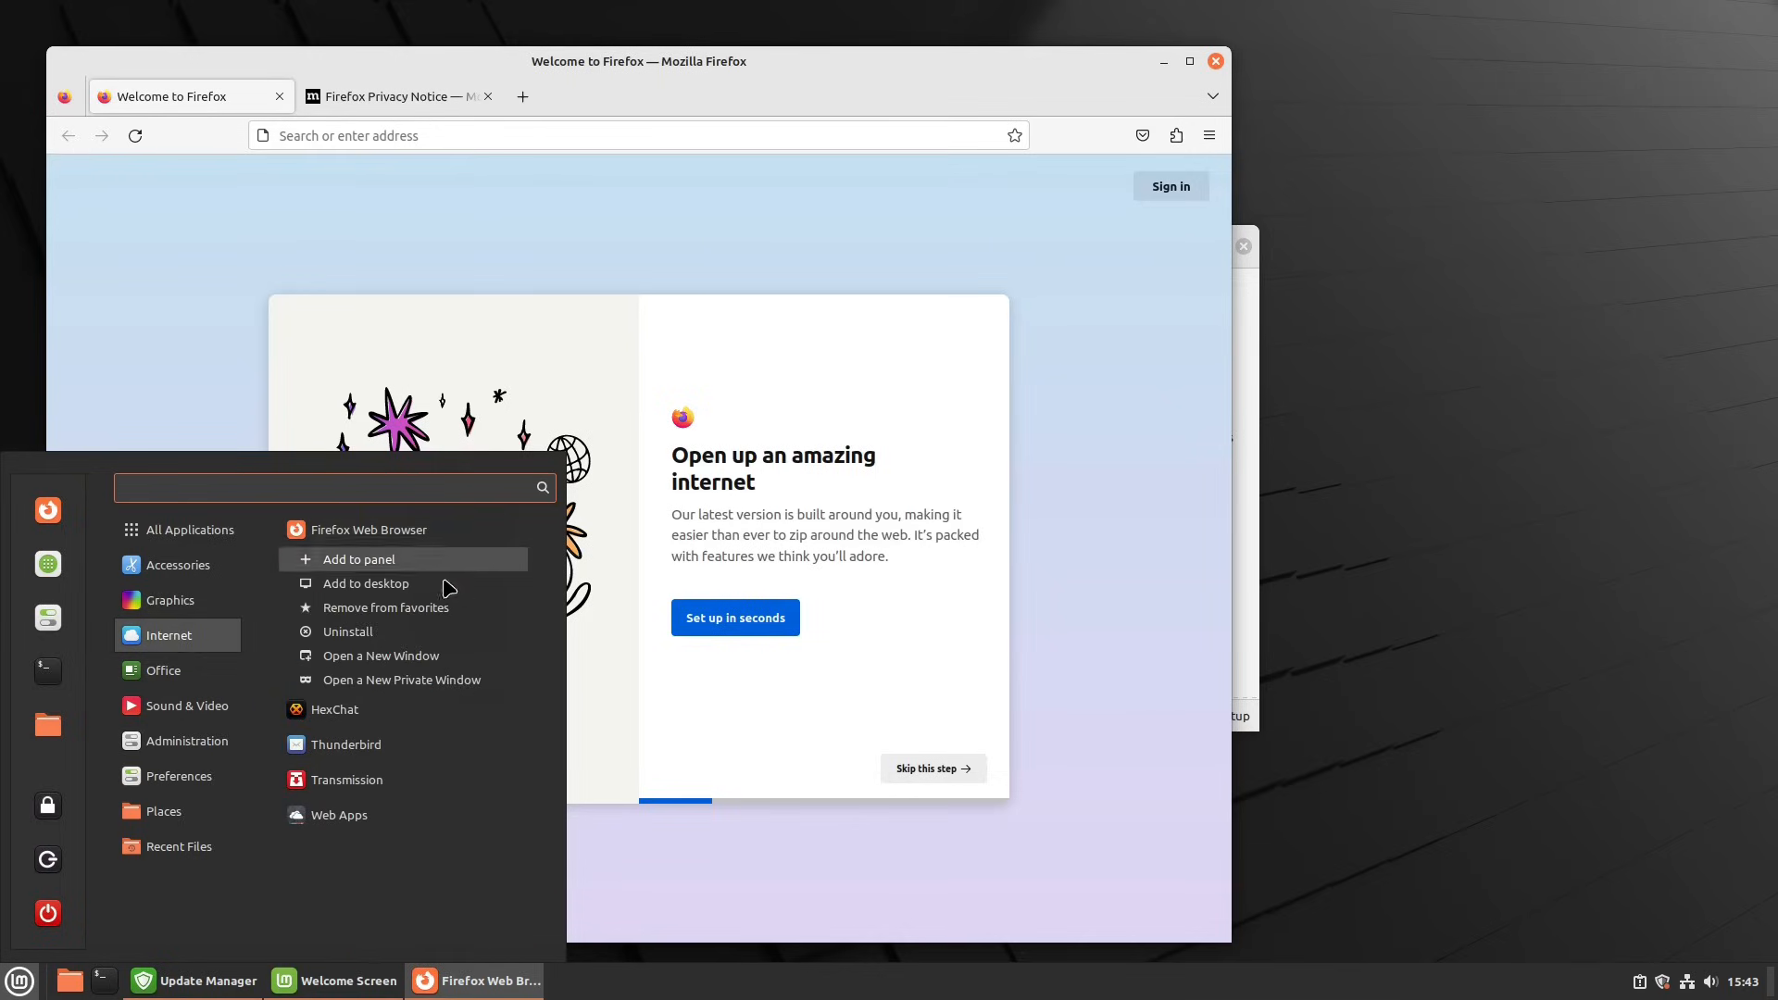
pyautogui.click(406, 561)
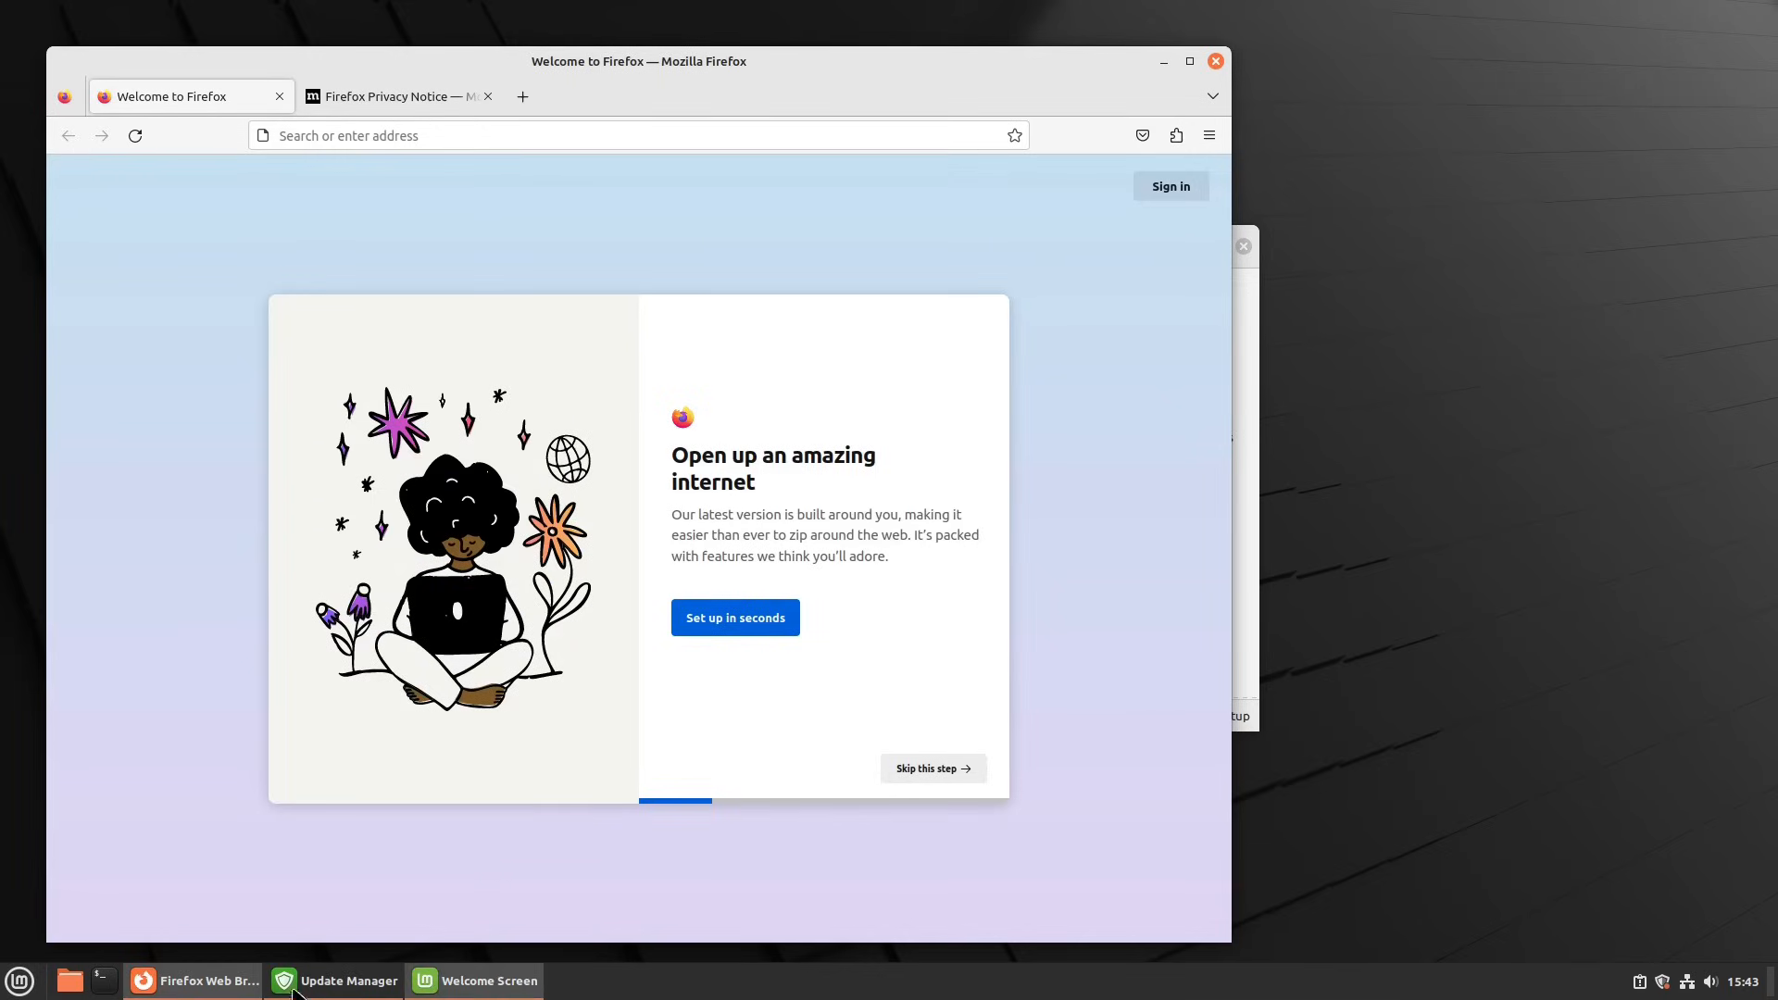
# Test minimizing and restoring the Firefox and Update Manager windows with their labeled panel buttons.
pyautogui.click(200, 988)
pyautogui.click(201, 986)
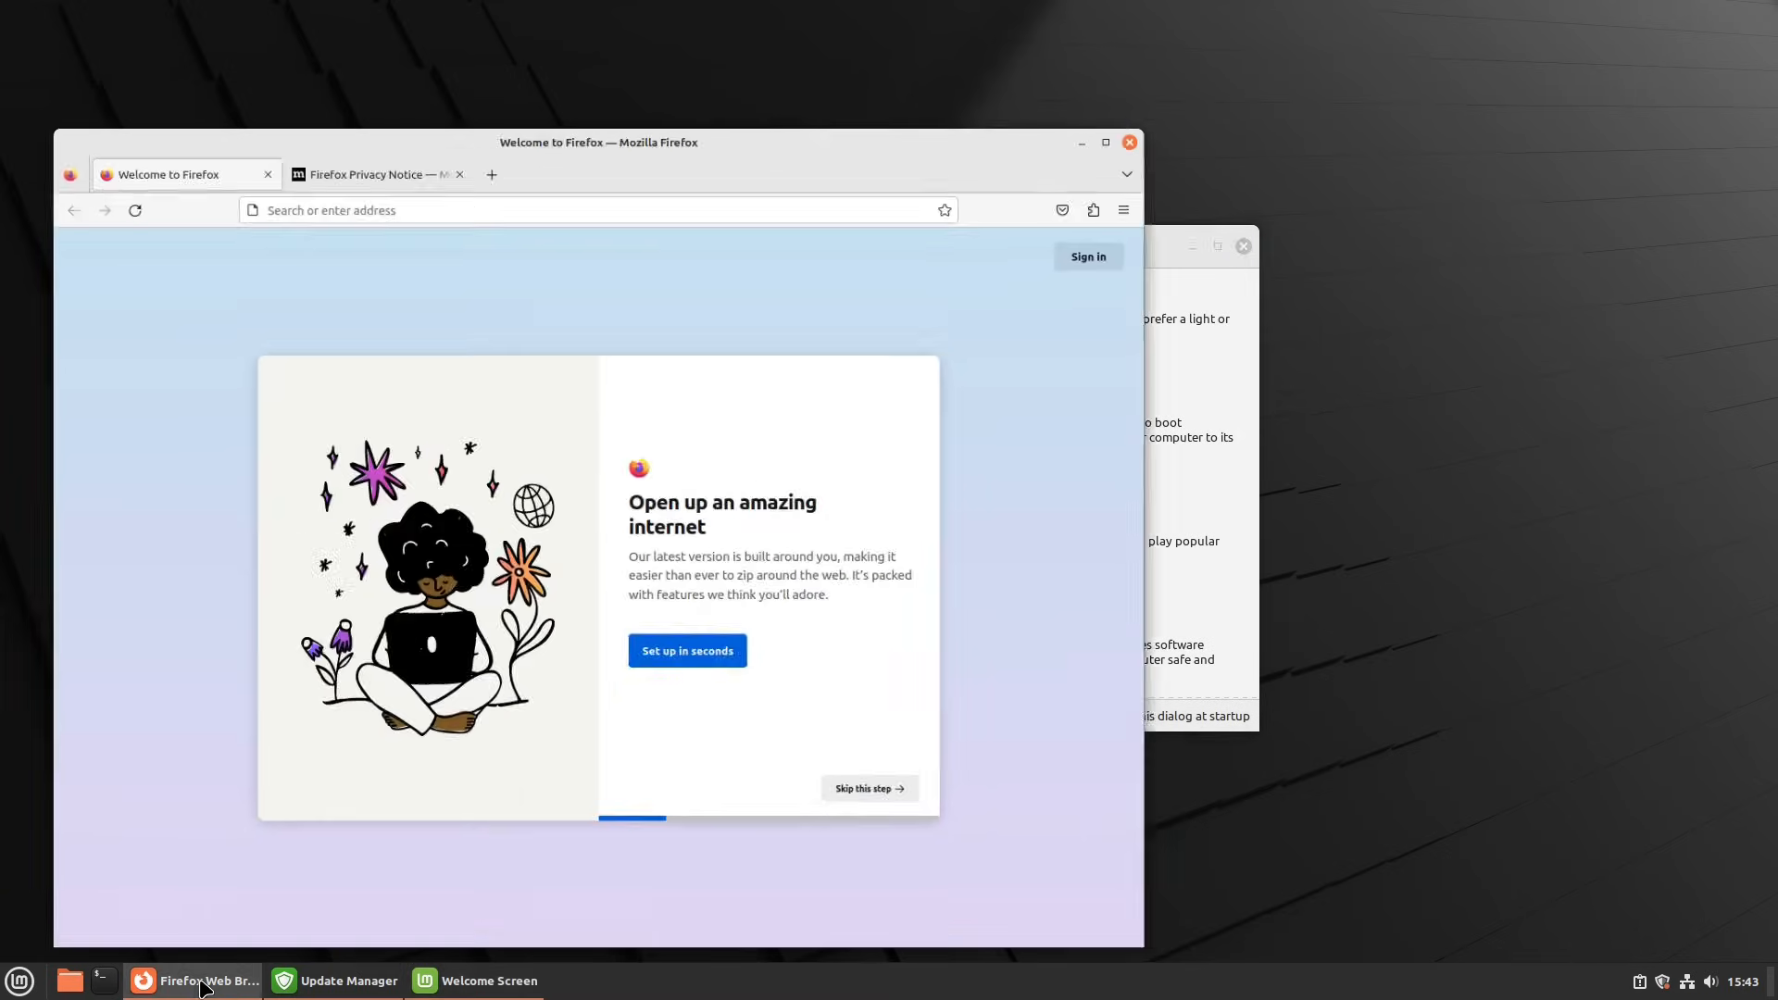
pyautogui.click(335, 983)
pyautogui.click(335, 983)
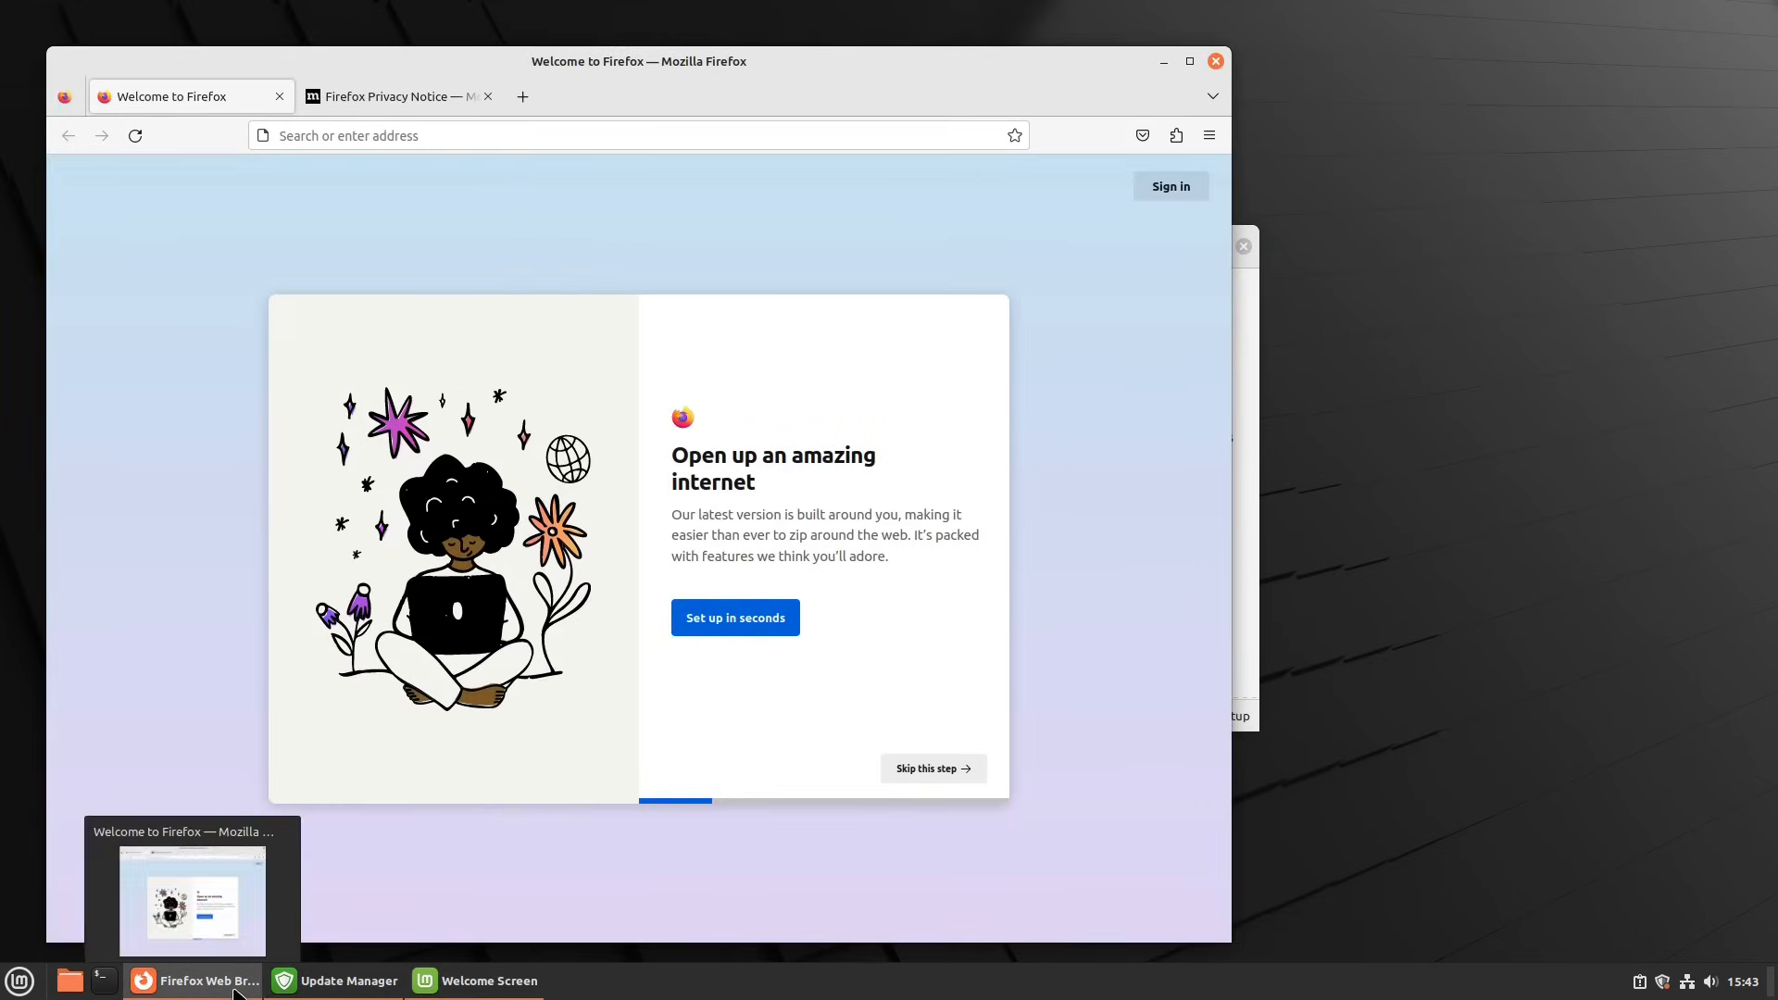
pyautogui.click(232, 984)
pyautogui.click(232, 984)
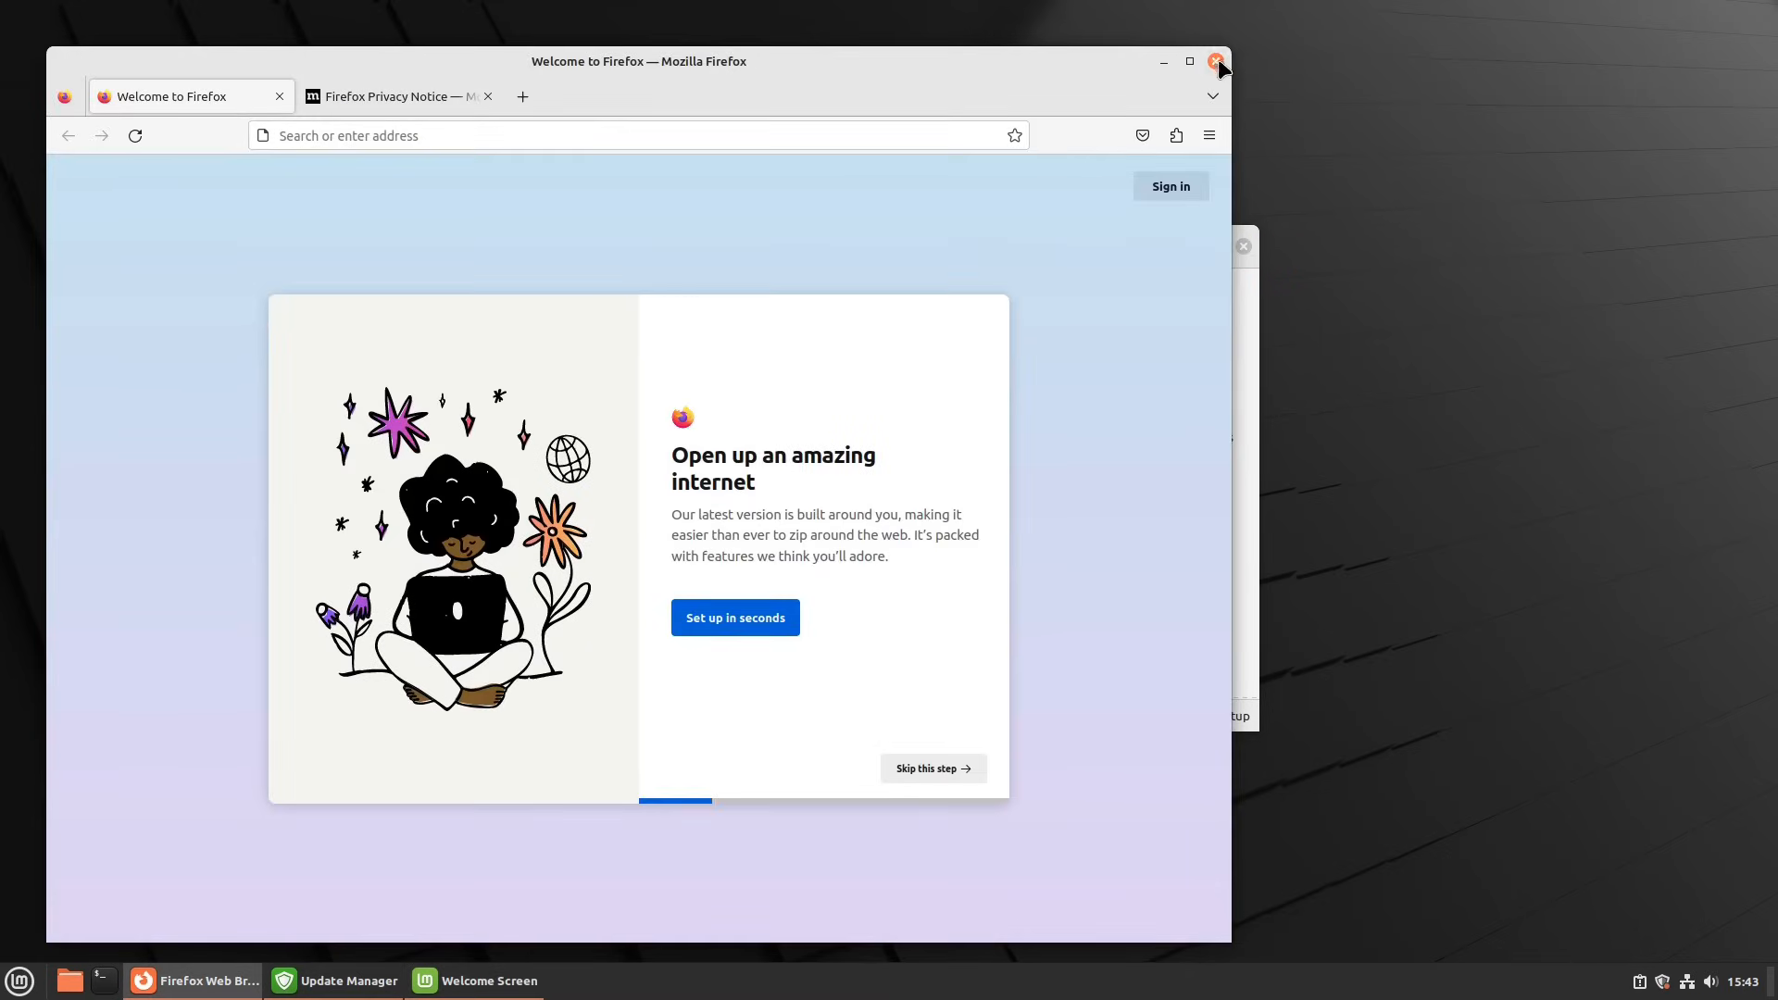
# Close Firefox, relaunch it from its pinned panel launcher, and close it again.
pyautogui.click(1216, 61)
pyautogui.click(140, 979)
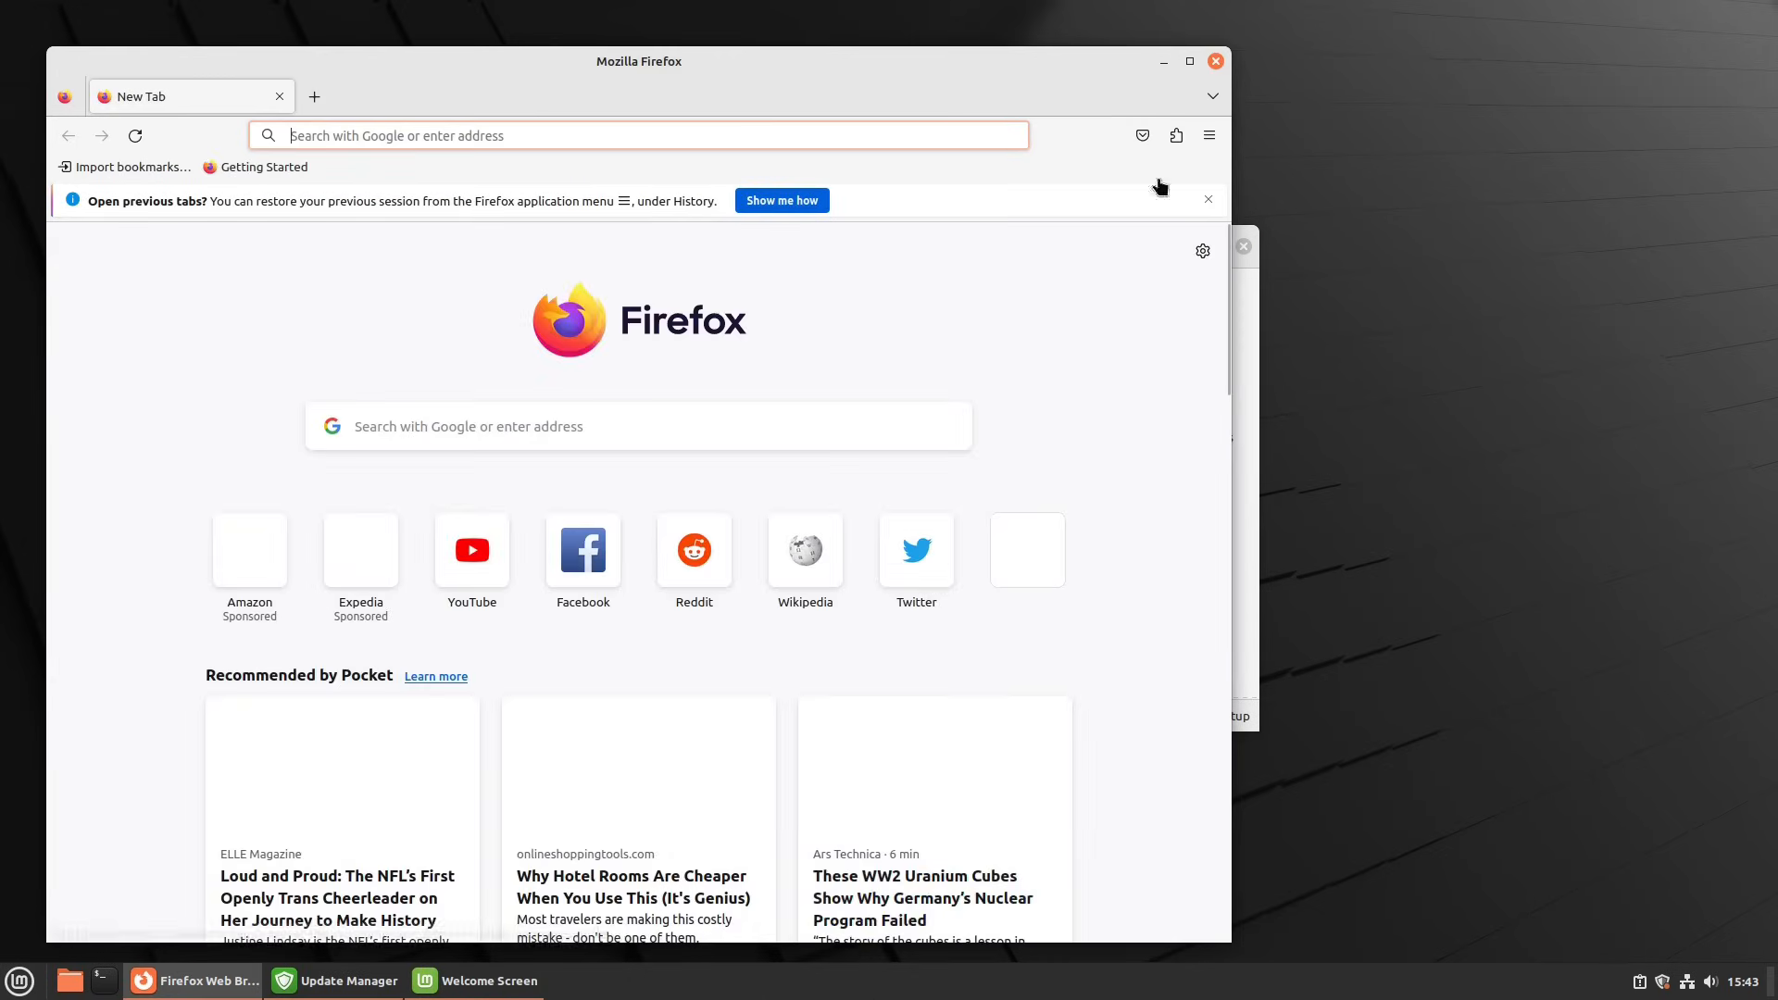
pyautogui.click(1216, 62)
# Open the panel's applet management and add the Panel launchers applet to the panel.
pyautogui.rightClick(659, 994)
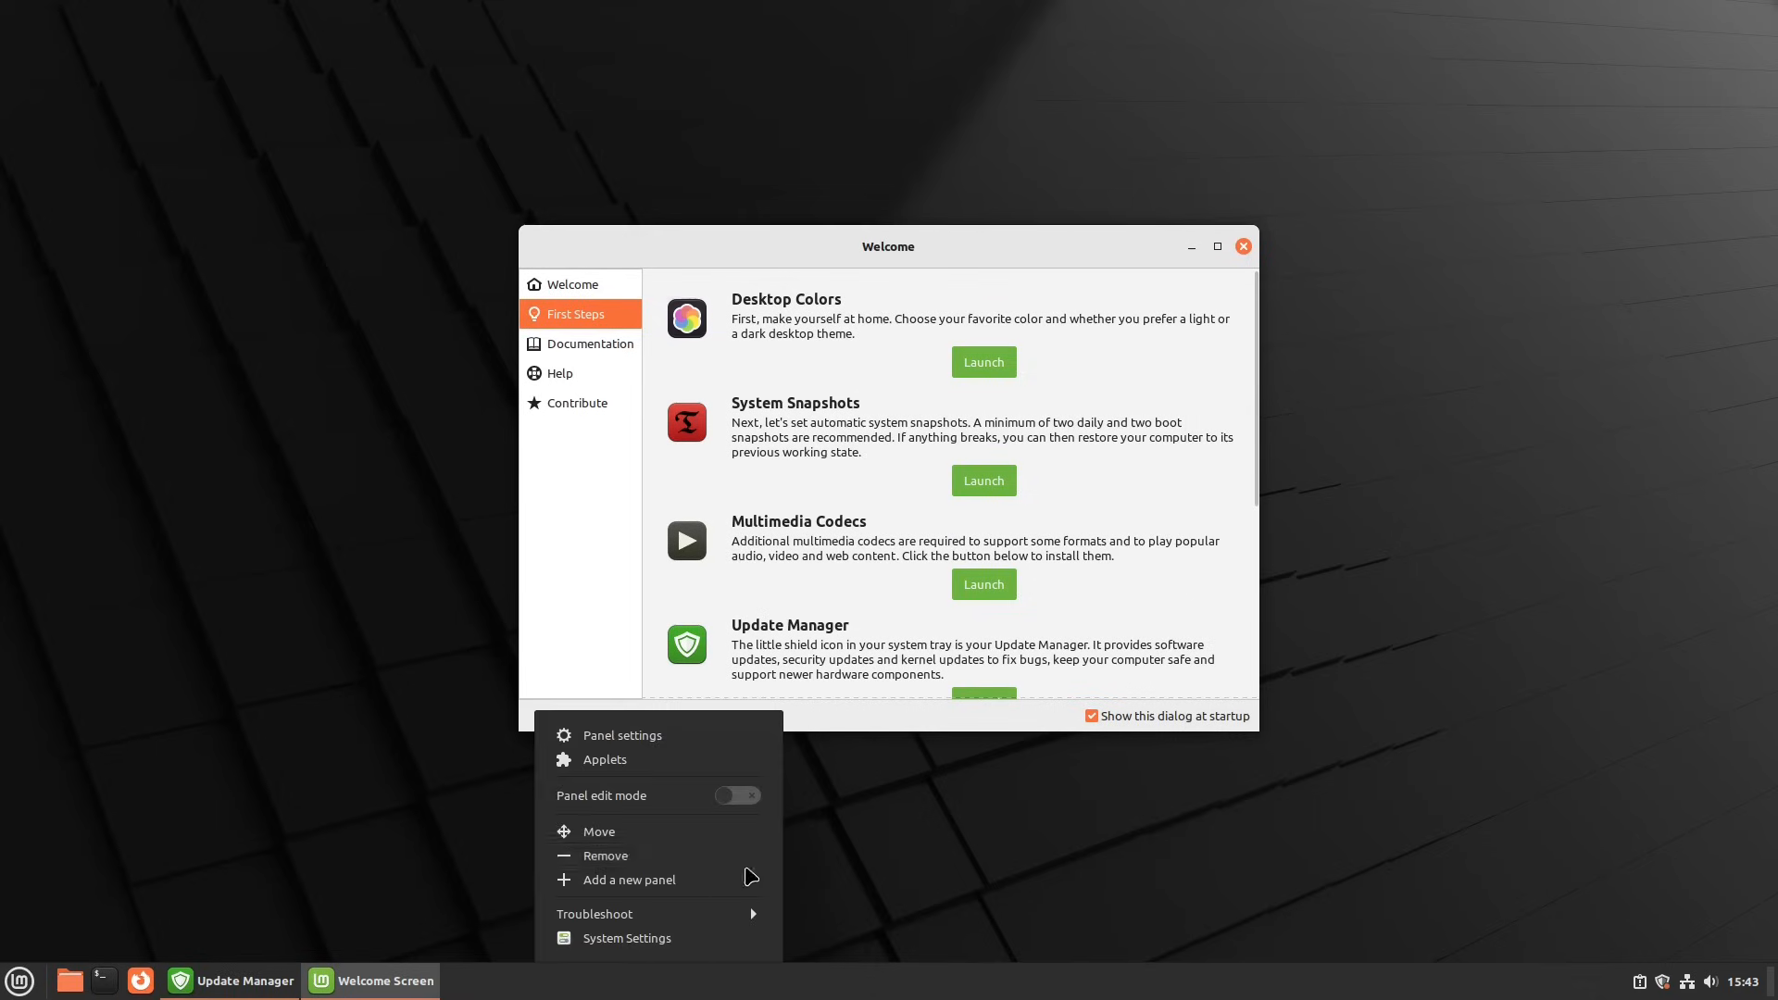
pyautogui.click(679, 761)
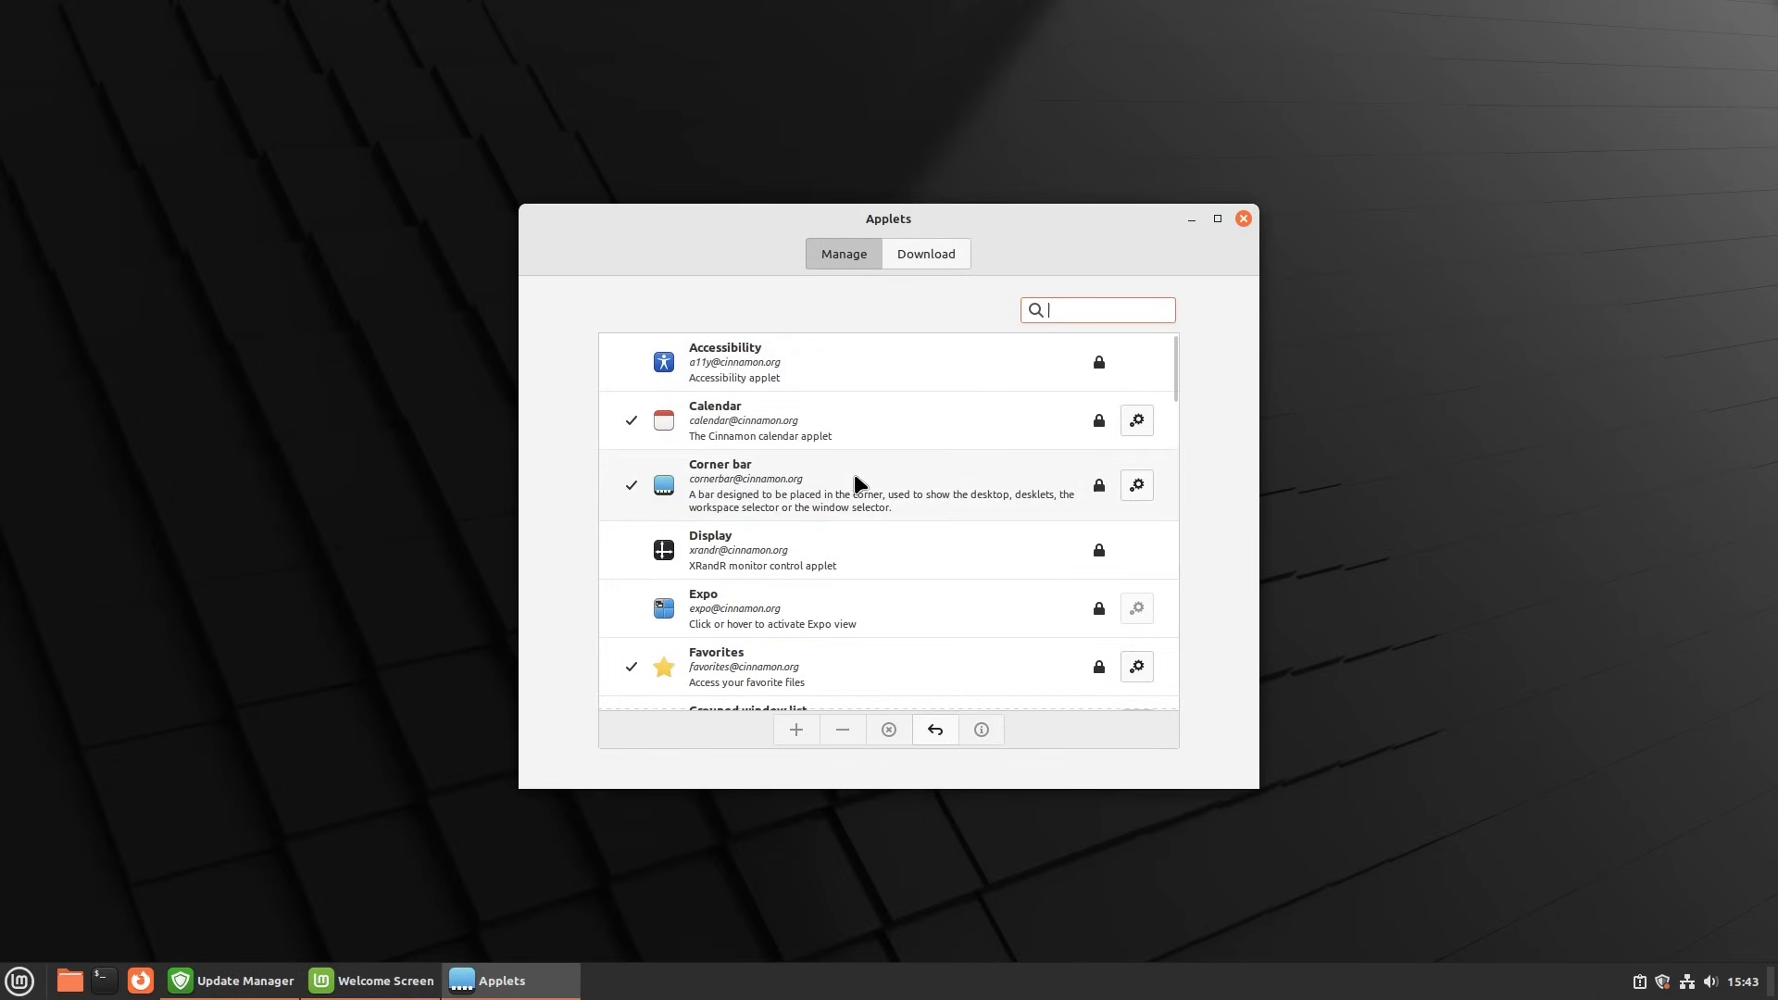
pyautogui.scroll(-5, 853, 480)
pyautogui.scroll(-2, 841, 481)
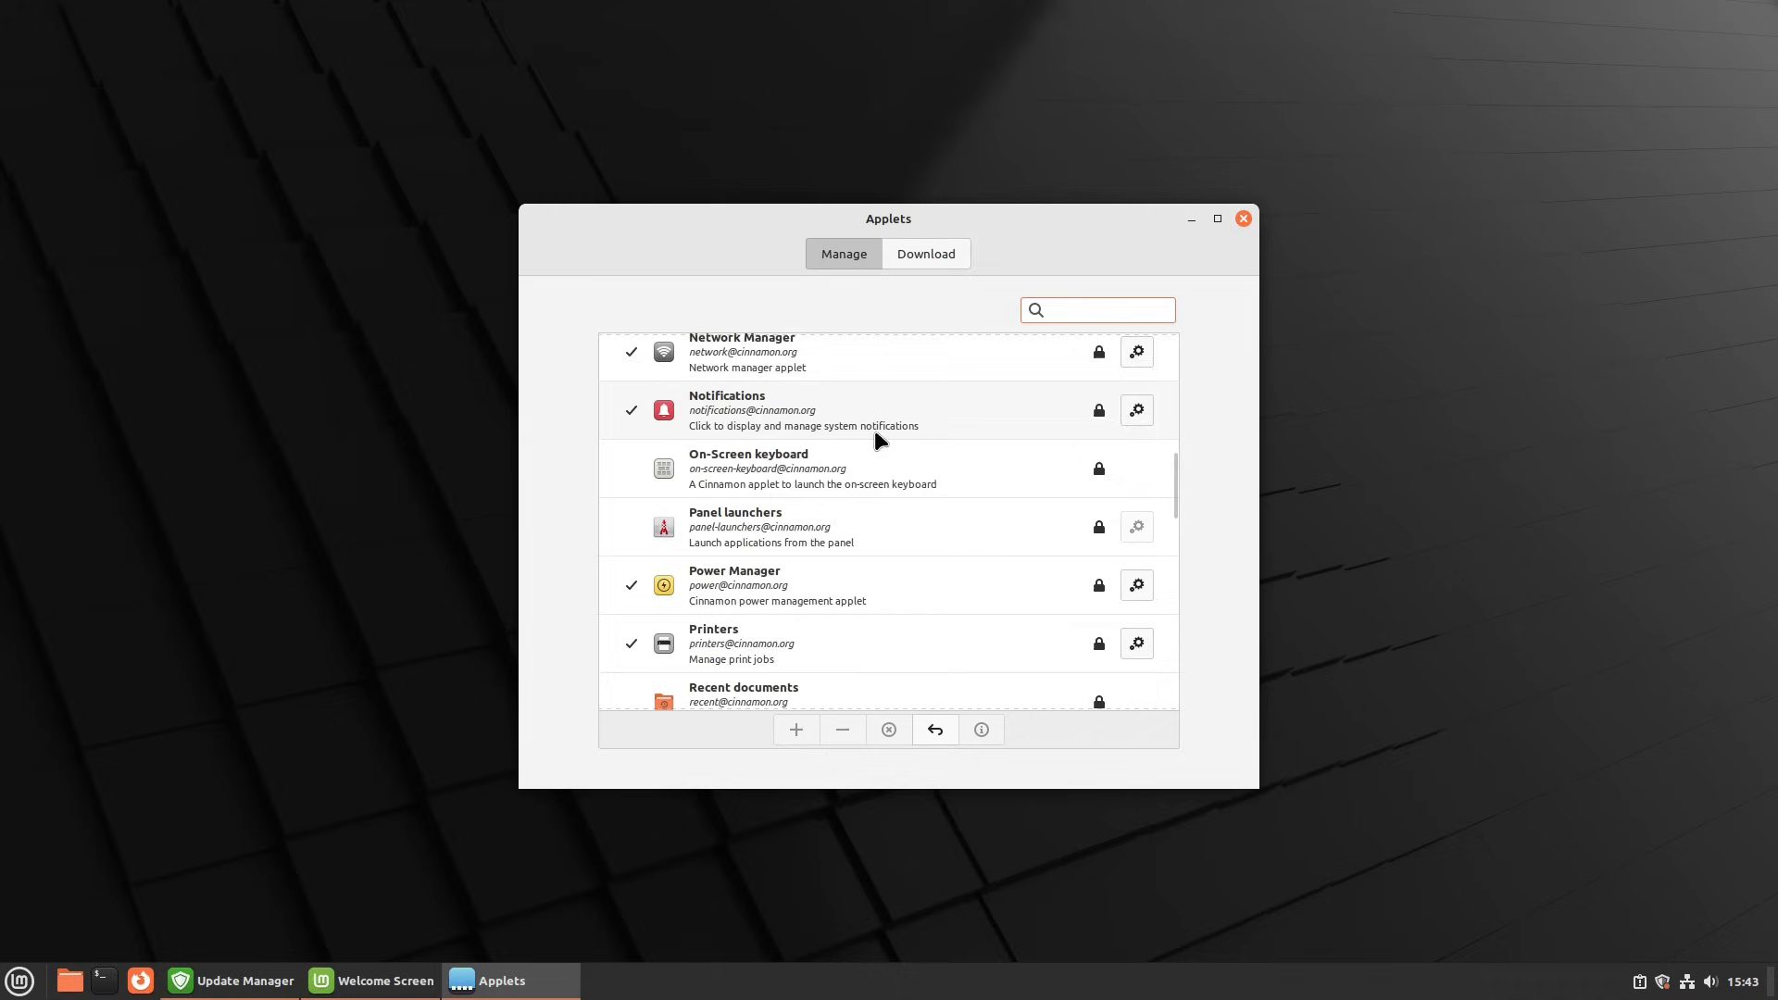
pyautogui.click(836, 528)
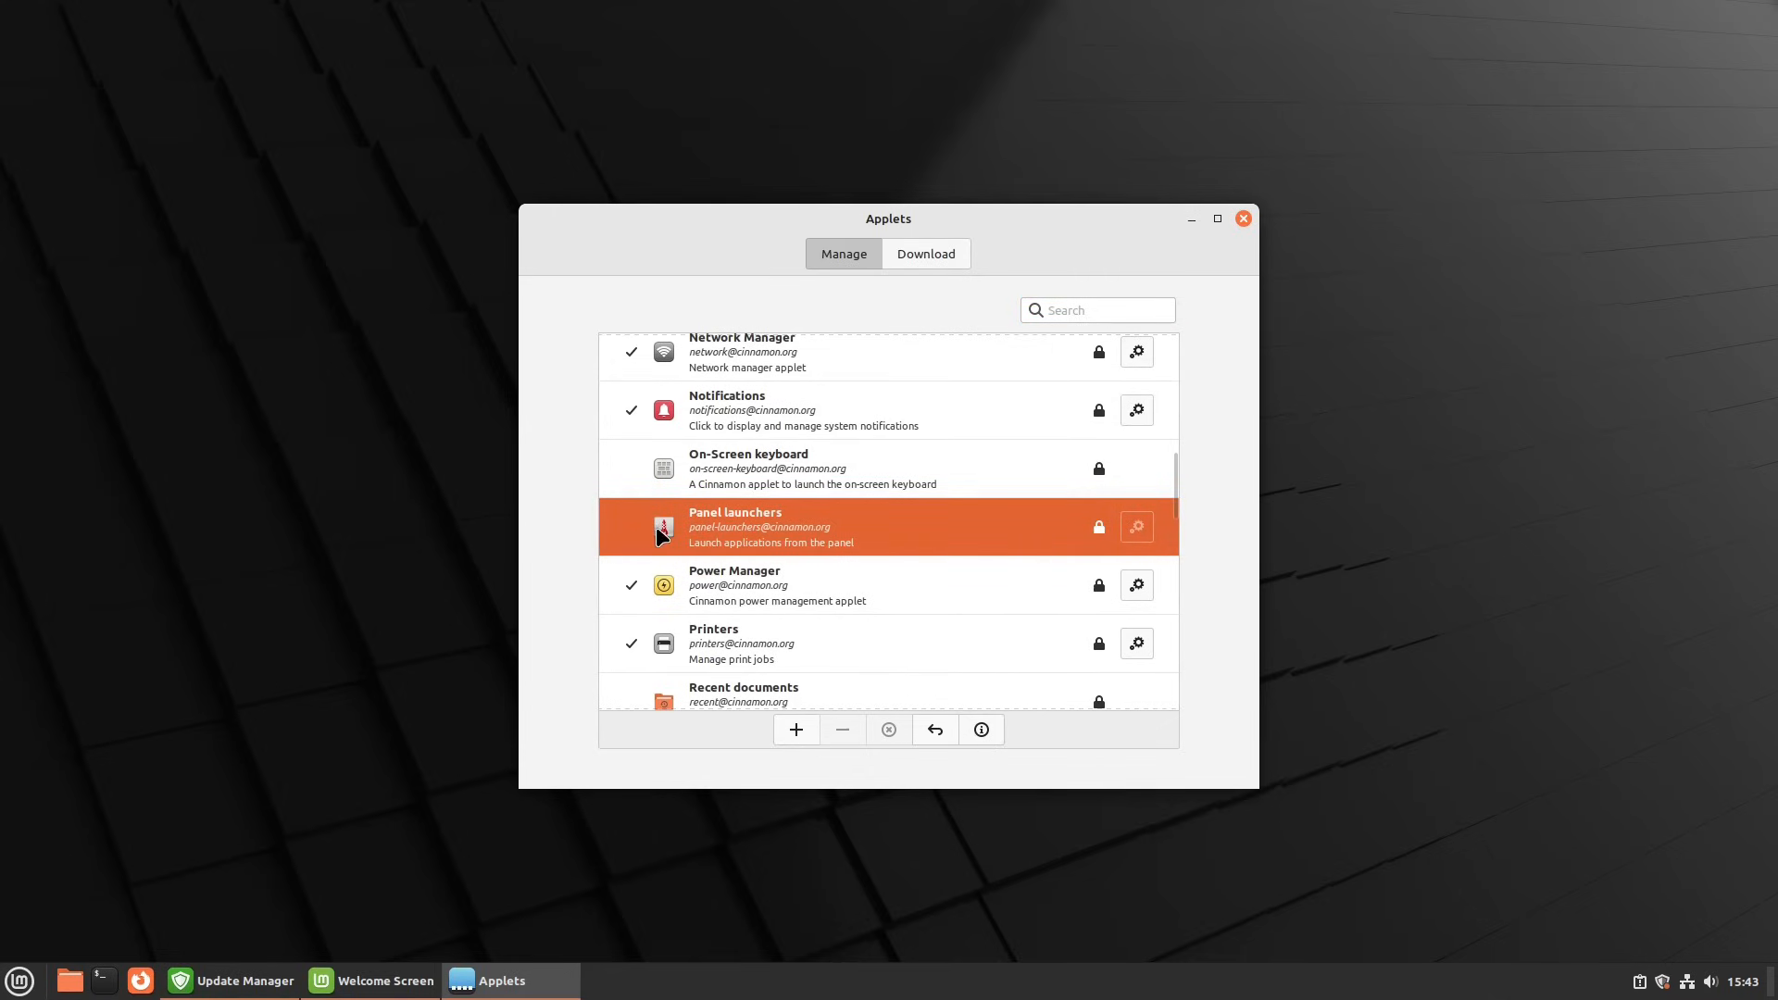
pyautogui.click(796, 729)
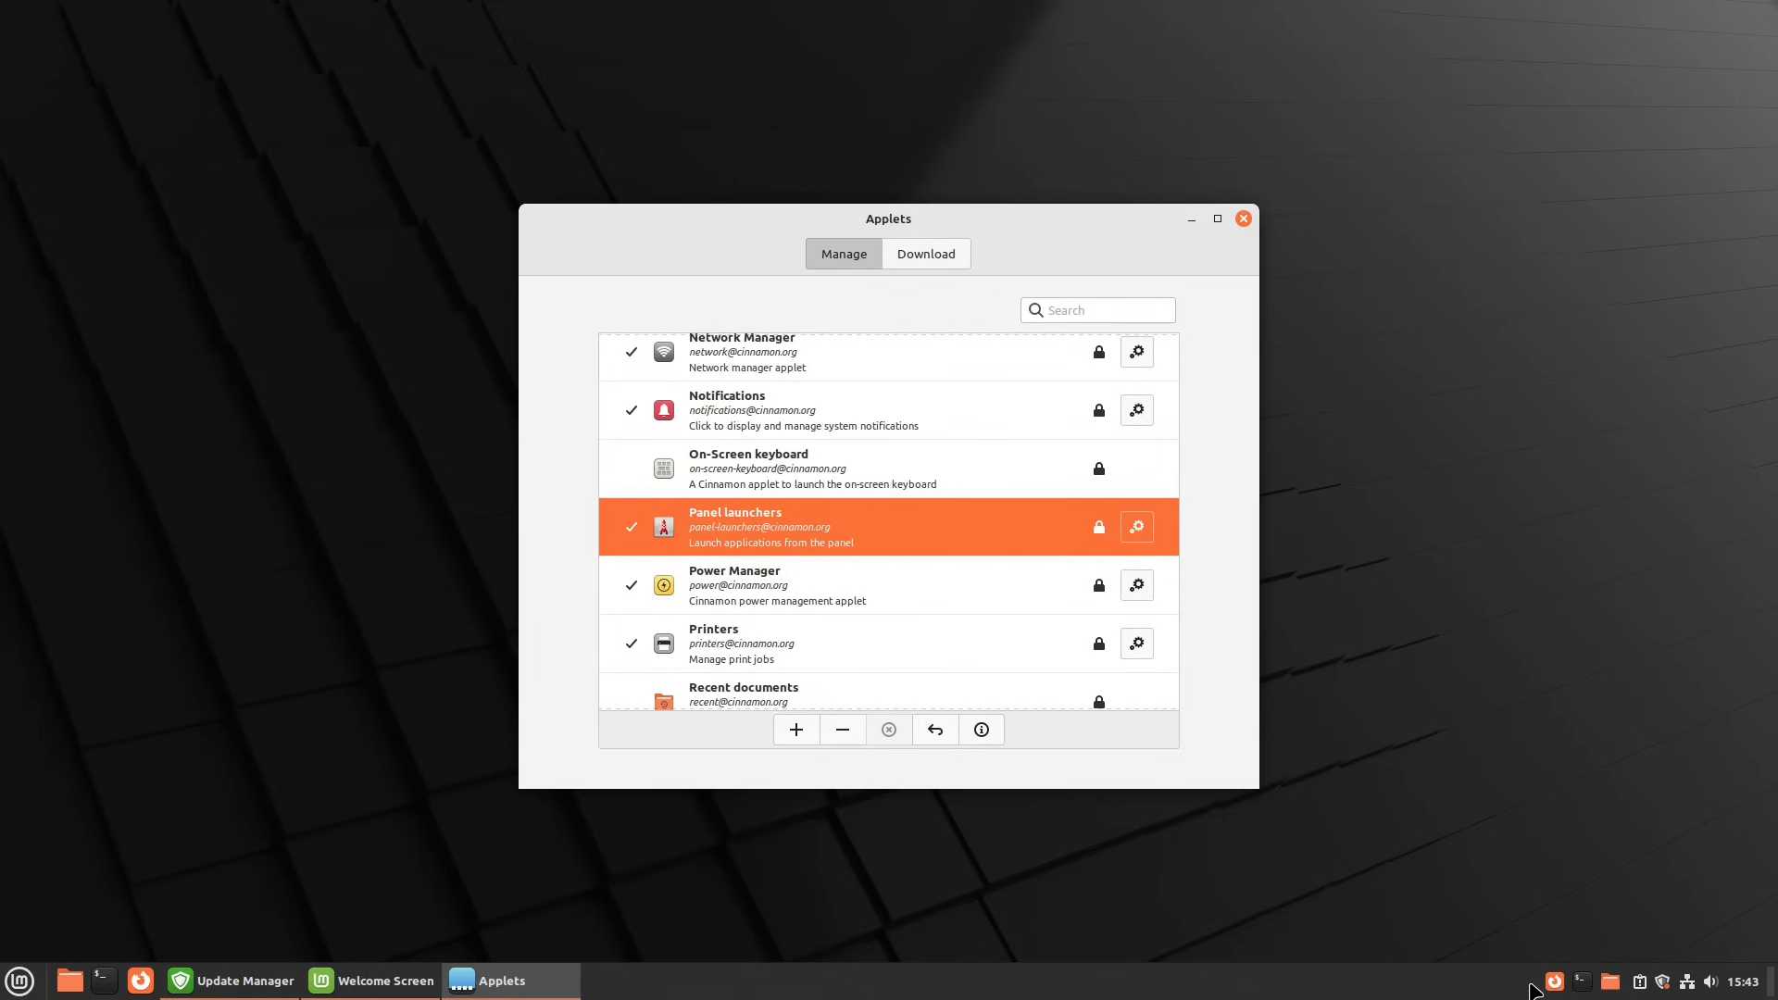
# Move the Panel launchers applet between the menu and the window list in panel edit mode, and turn edit mode off.
pyautogui.rightClick(1553, 983)
pyautogui.rightClick(1421, 996)
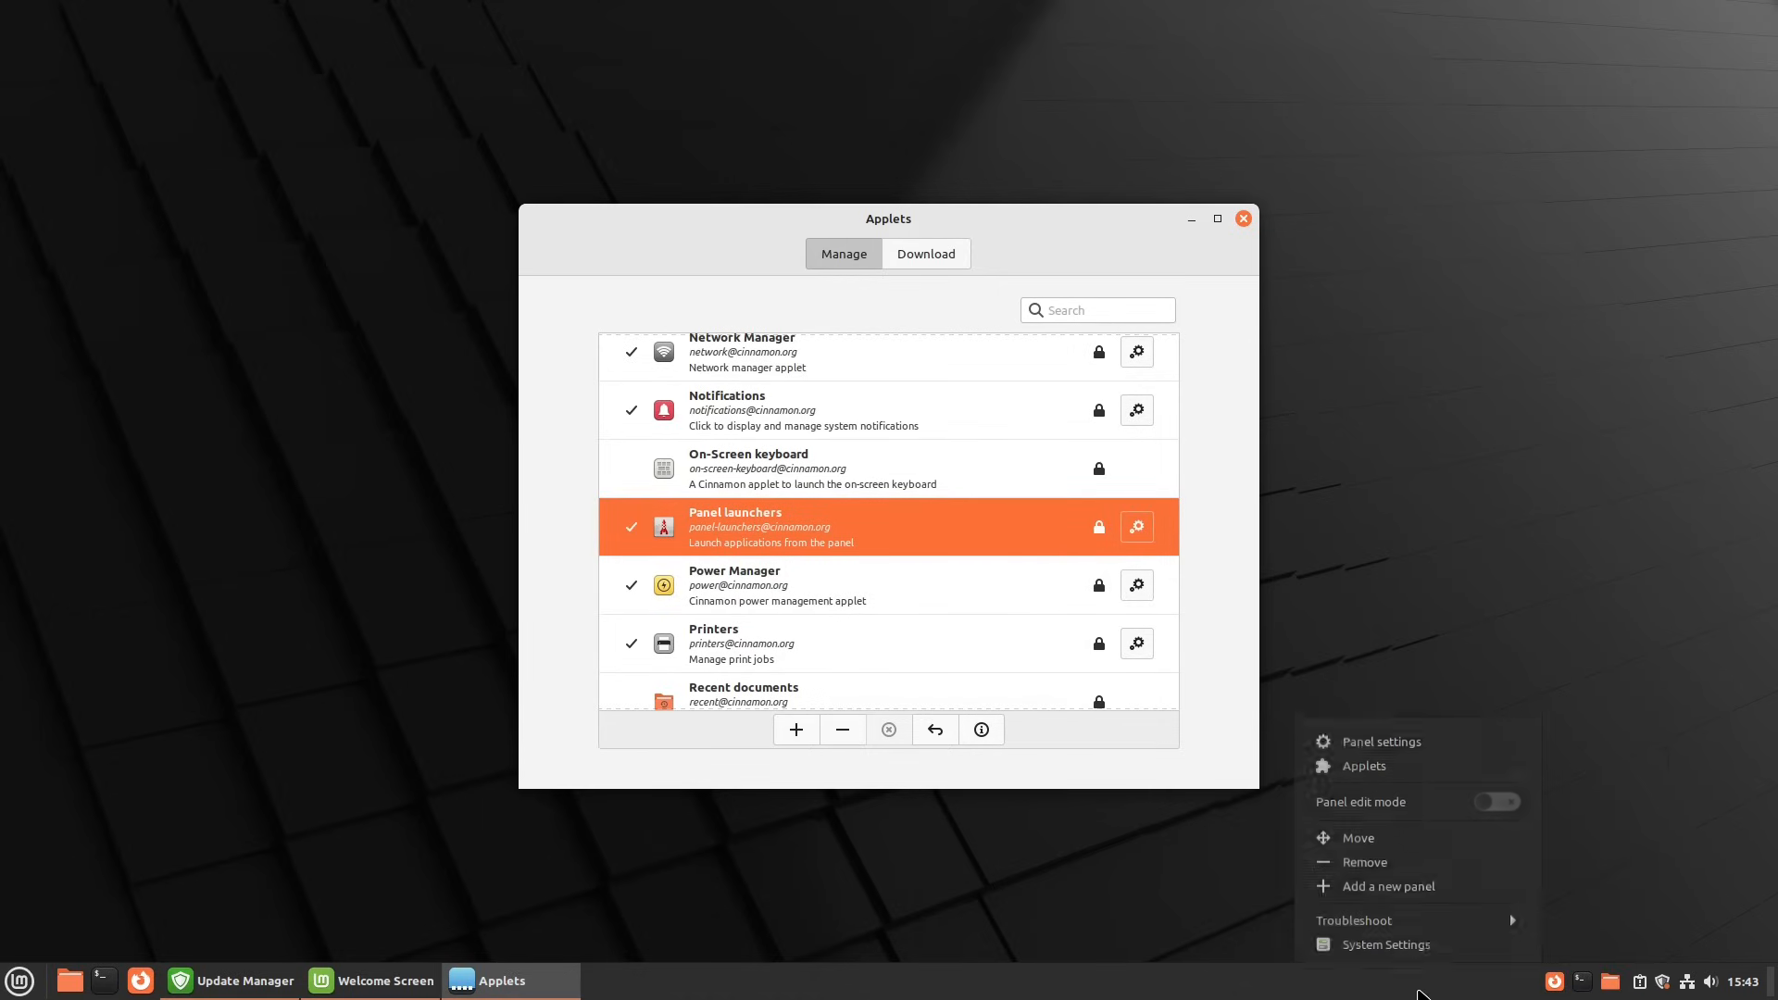
pyautogui.click(1497, 795)
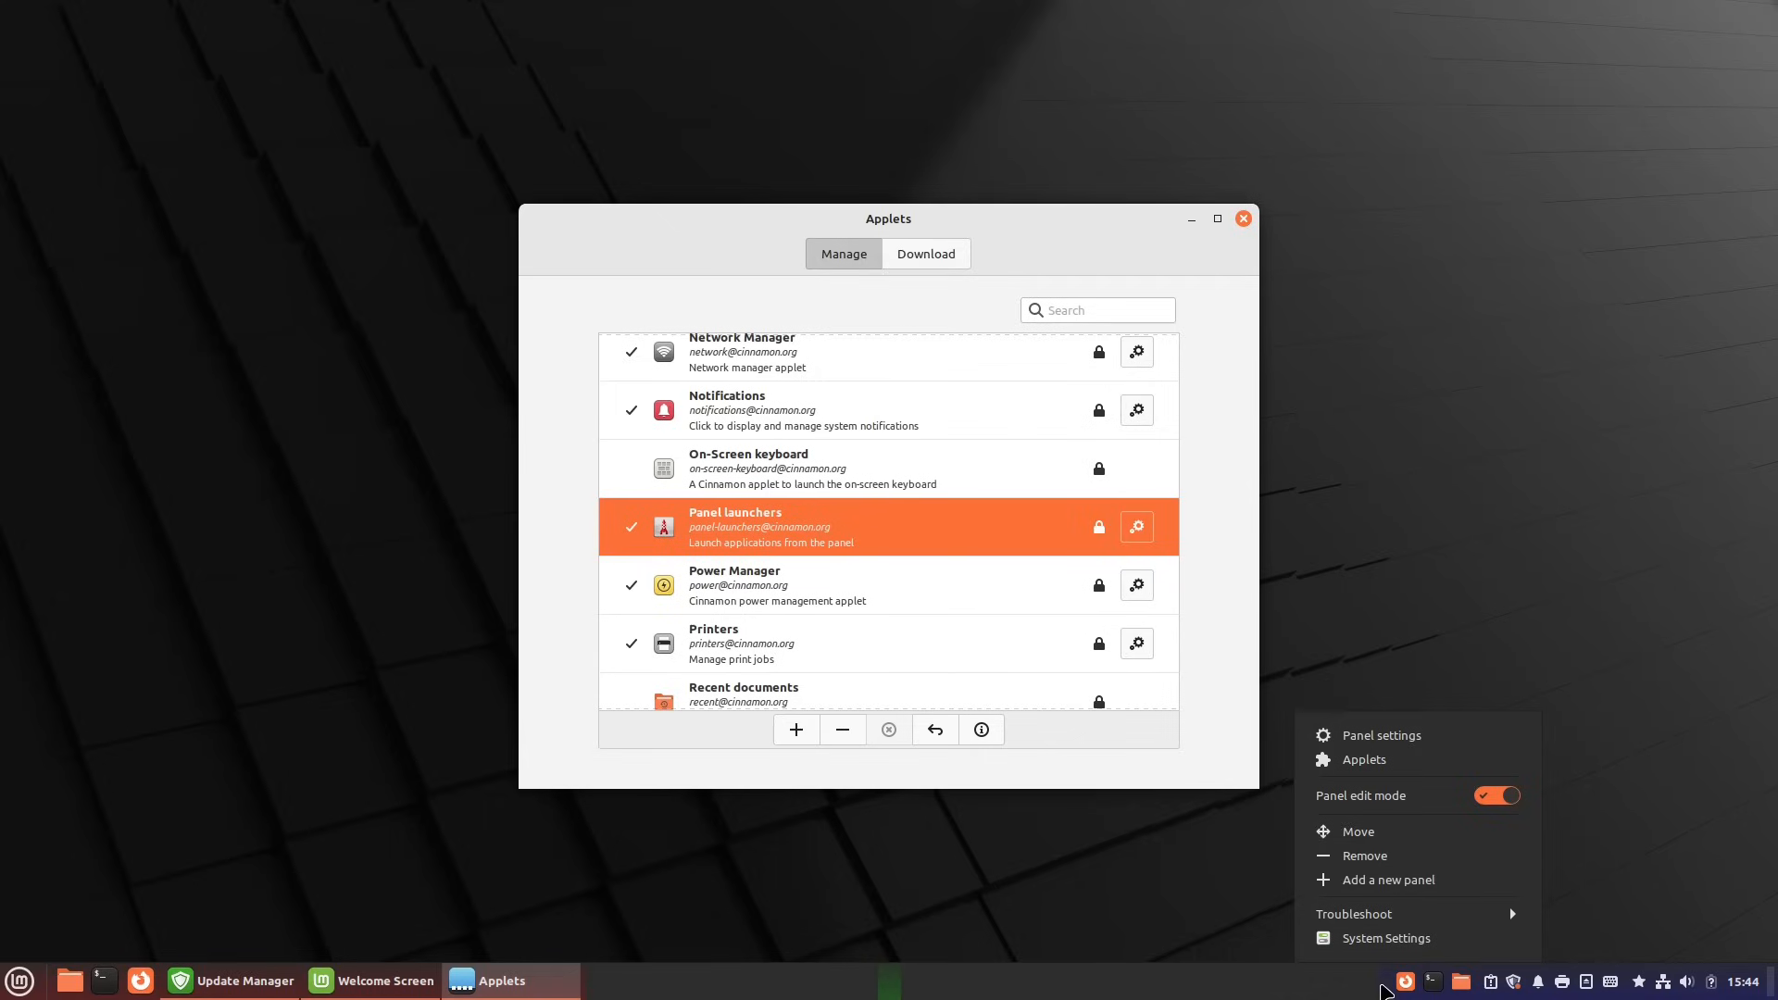
pyautogui.click(1406, 988)
pyautogui.moveTo(1276, 975); pyautogui.dragTo(208, 990)
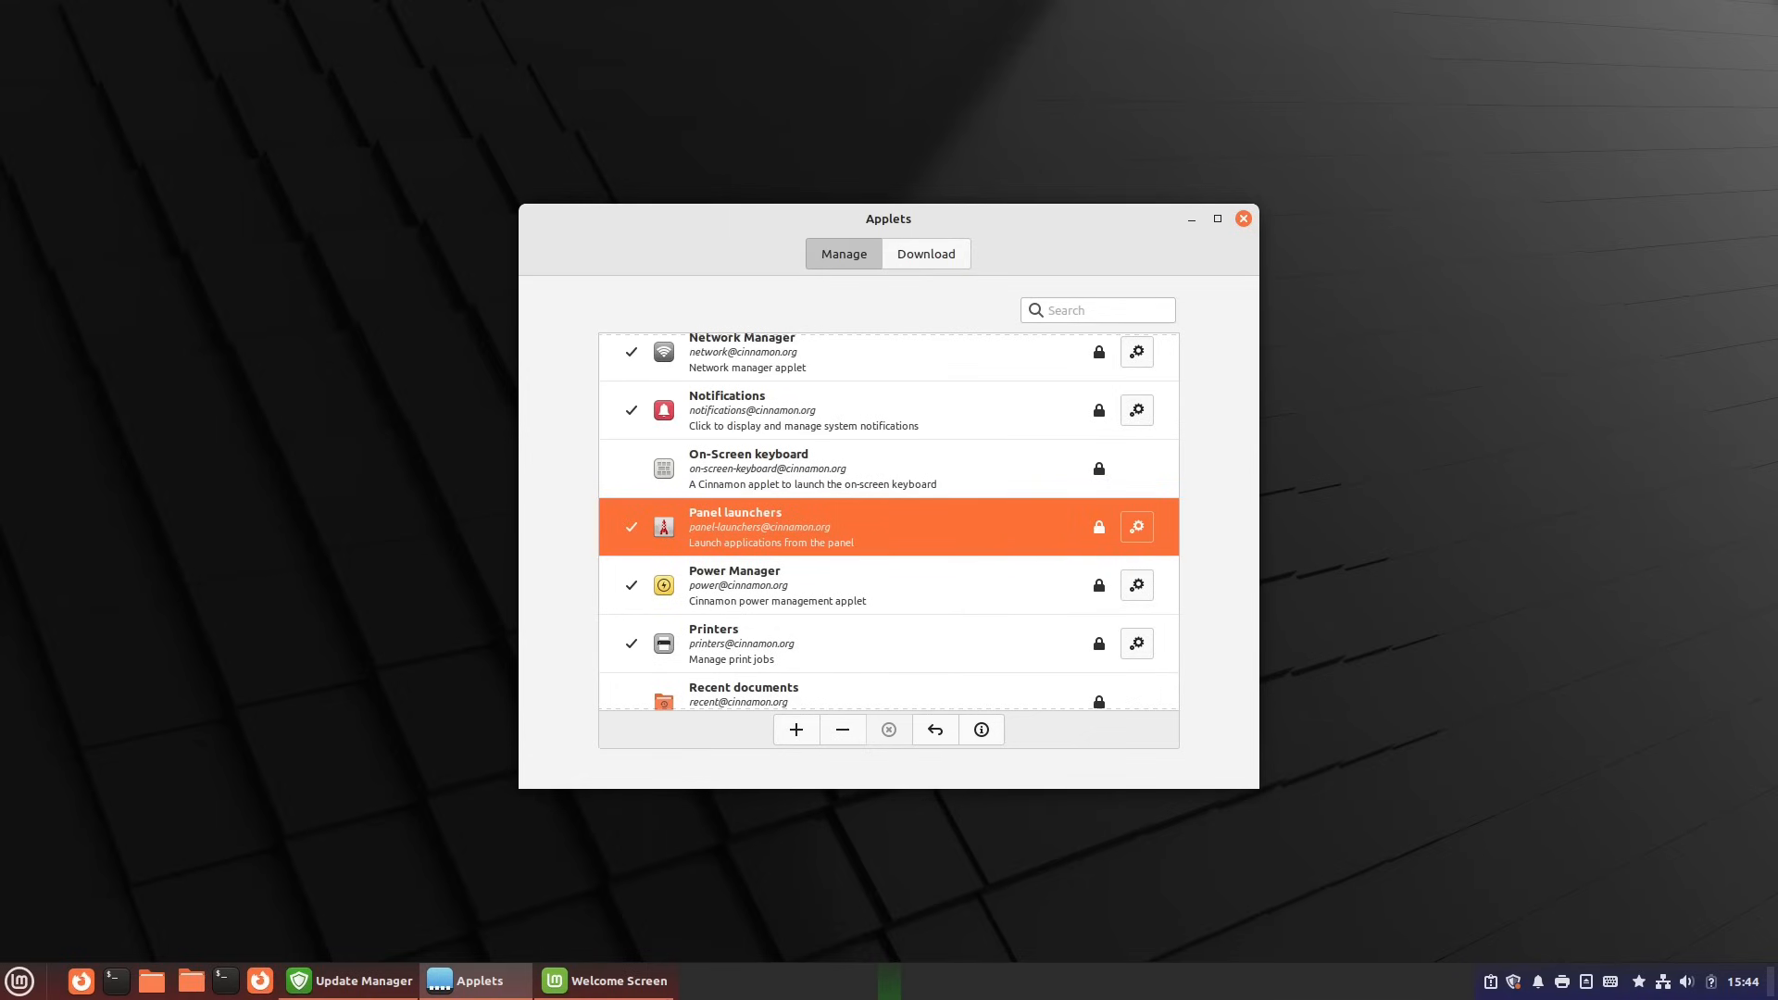
pyautogui.rightClick(817, 995)
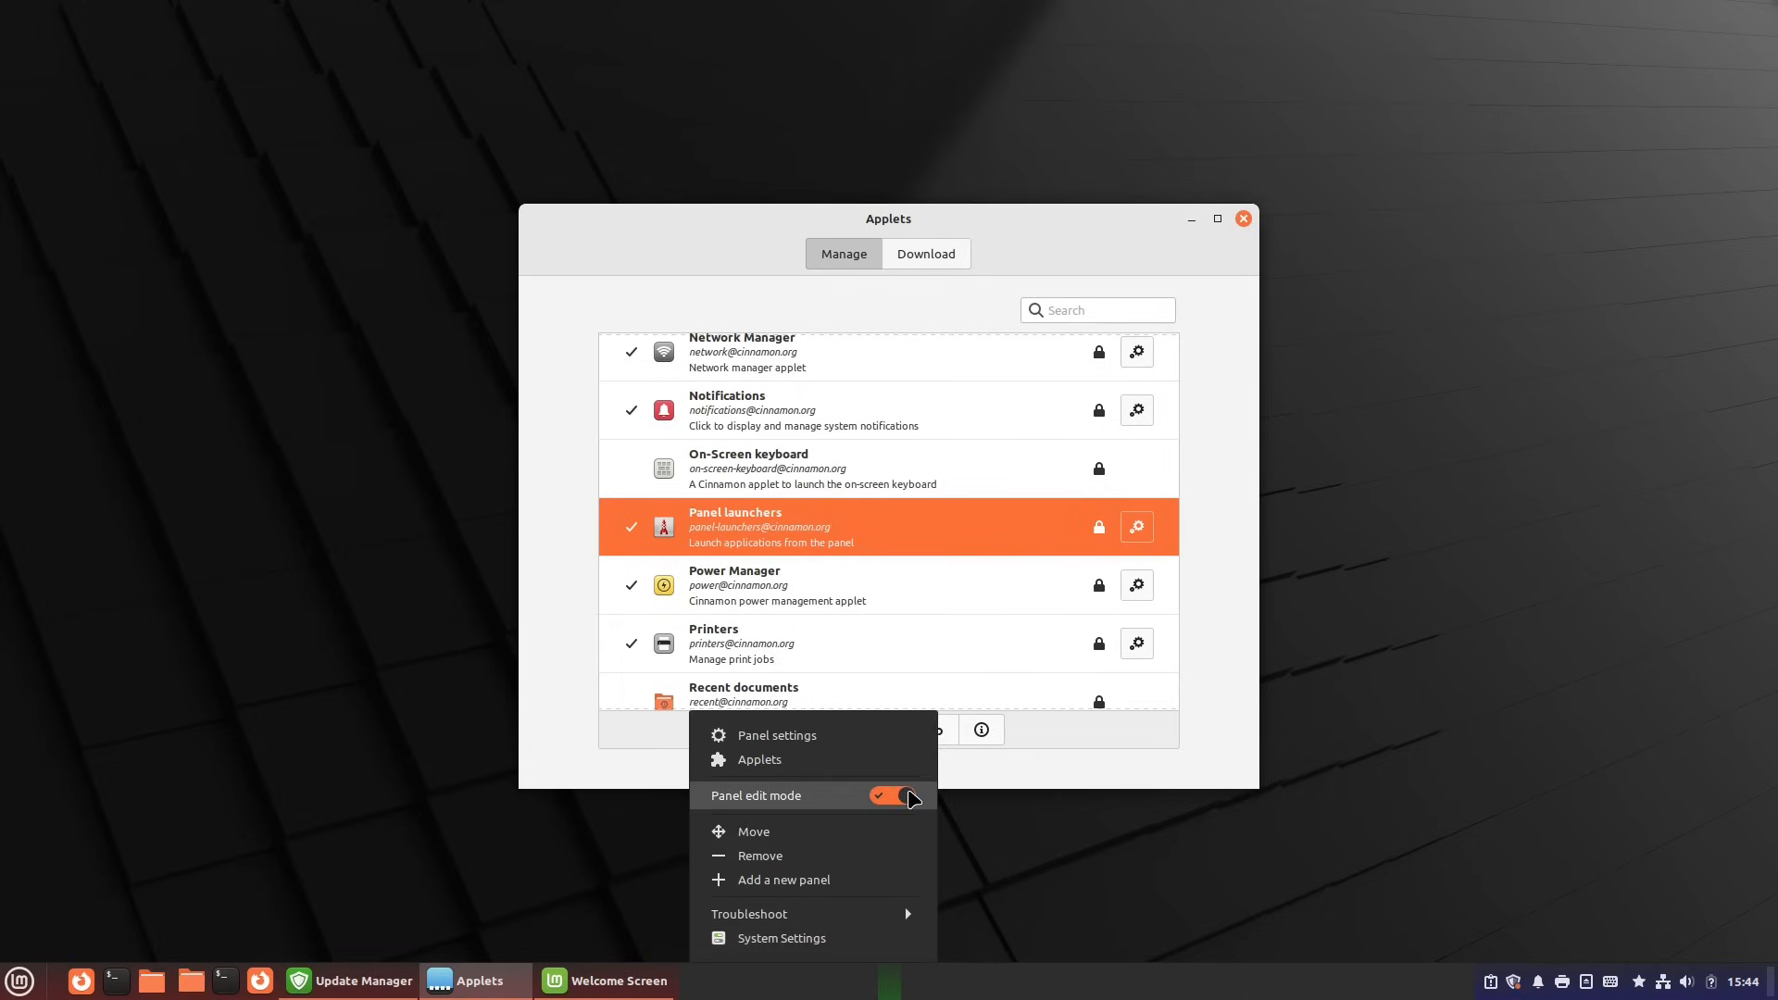
pyautogui.click(841, 803)
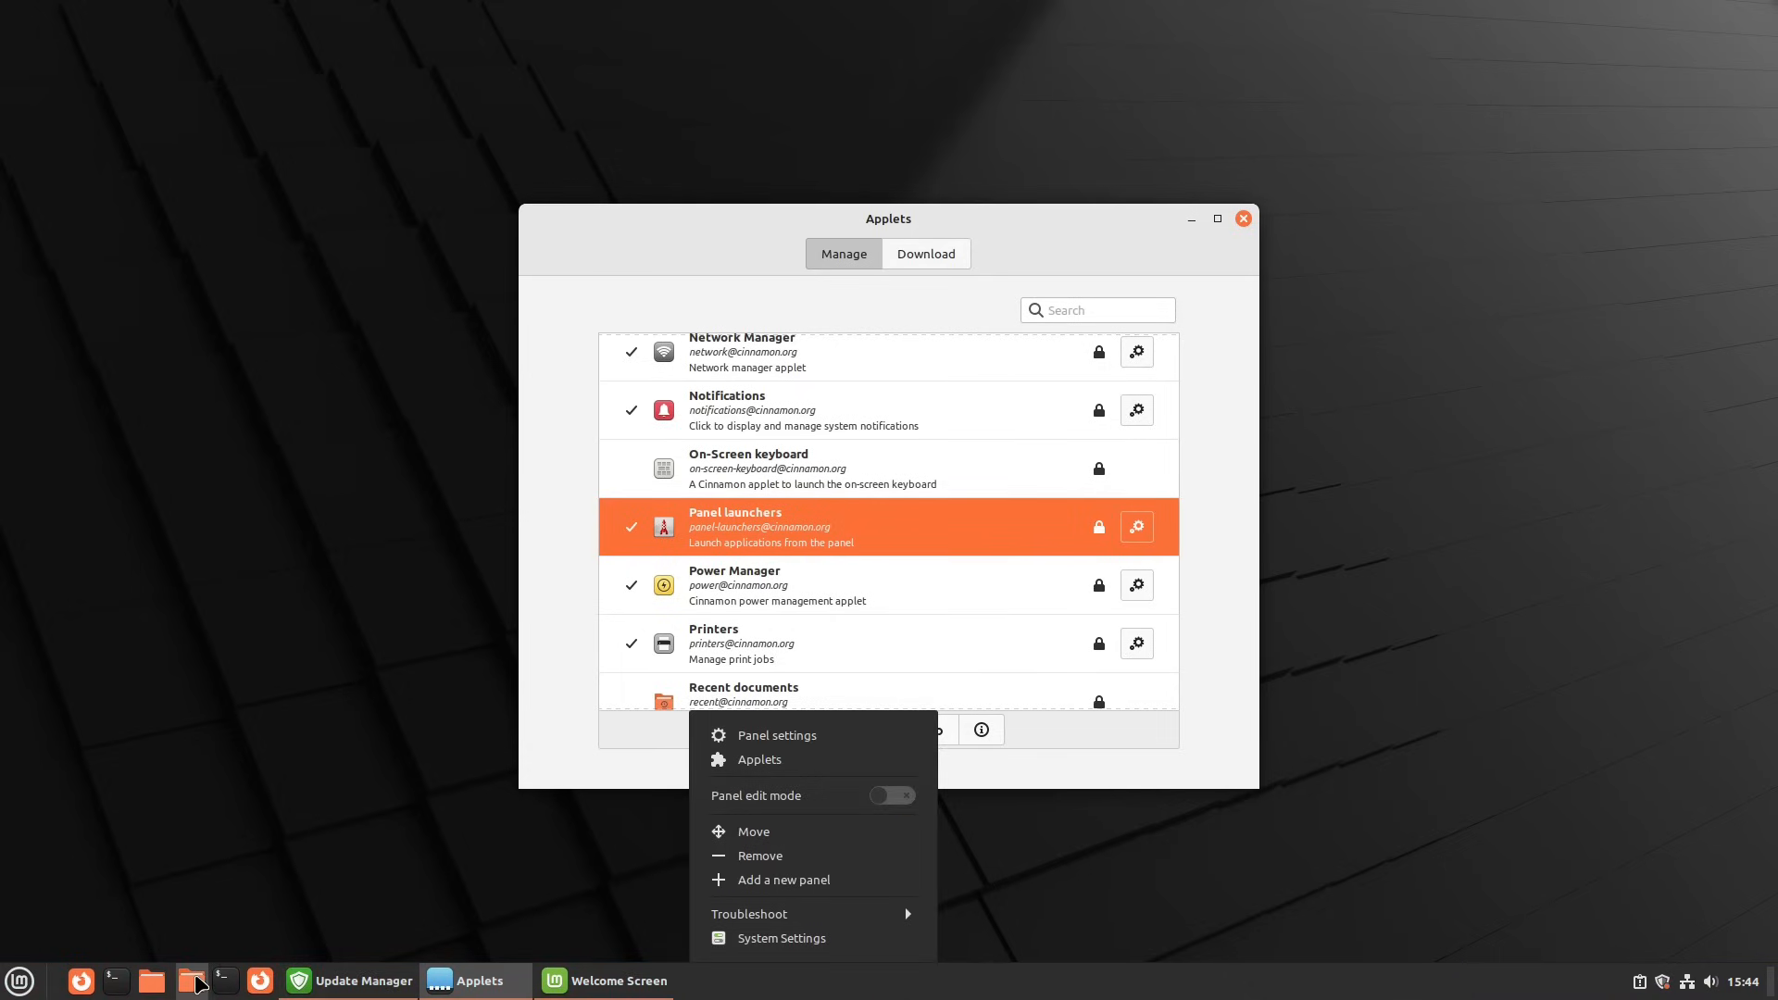
# Compare the context menus of the Panel launchers icons with those of the pinned Grouped window list icons.
pyautogui.rightClick(194, 980)
pyautogui.rightClick(148, 983)
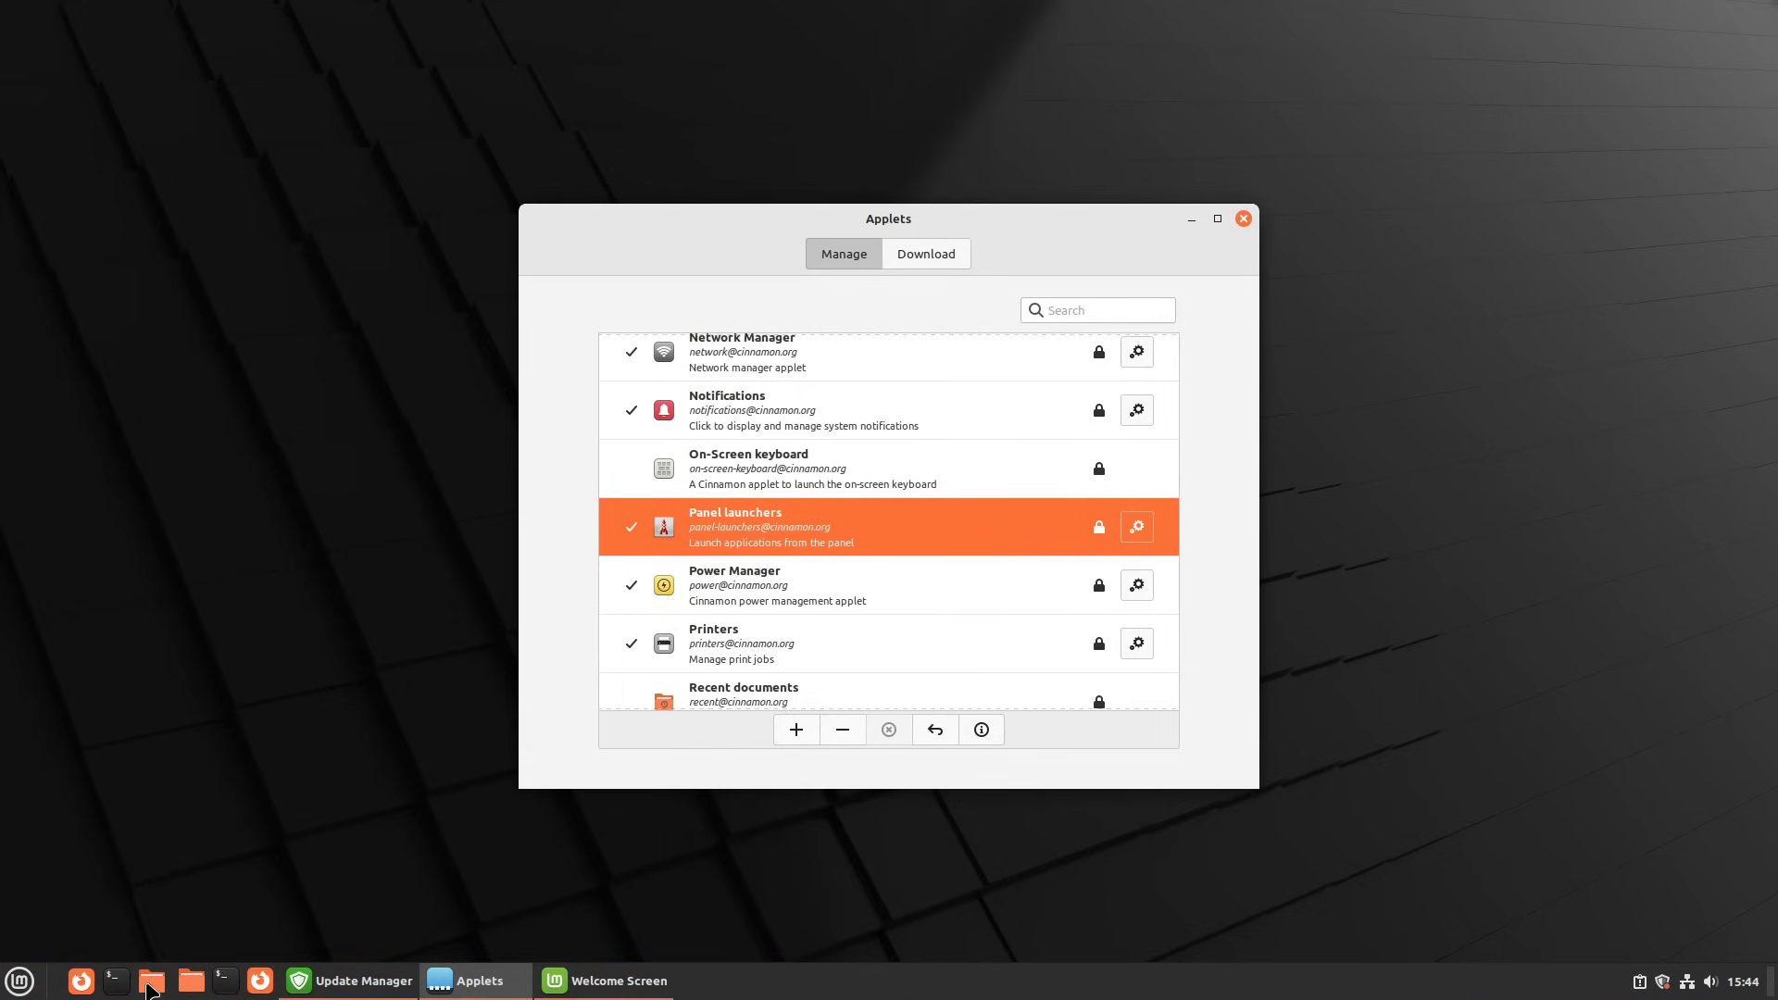
pyautogui.rightClick(147, 984)
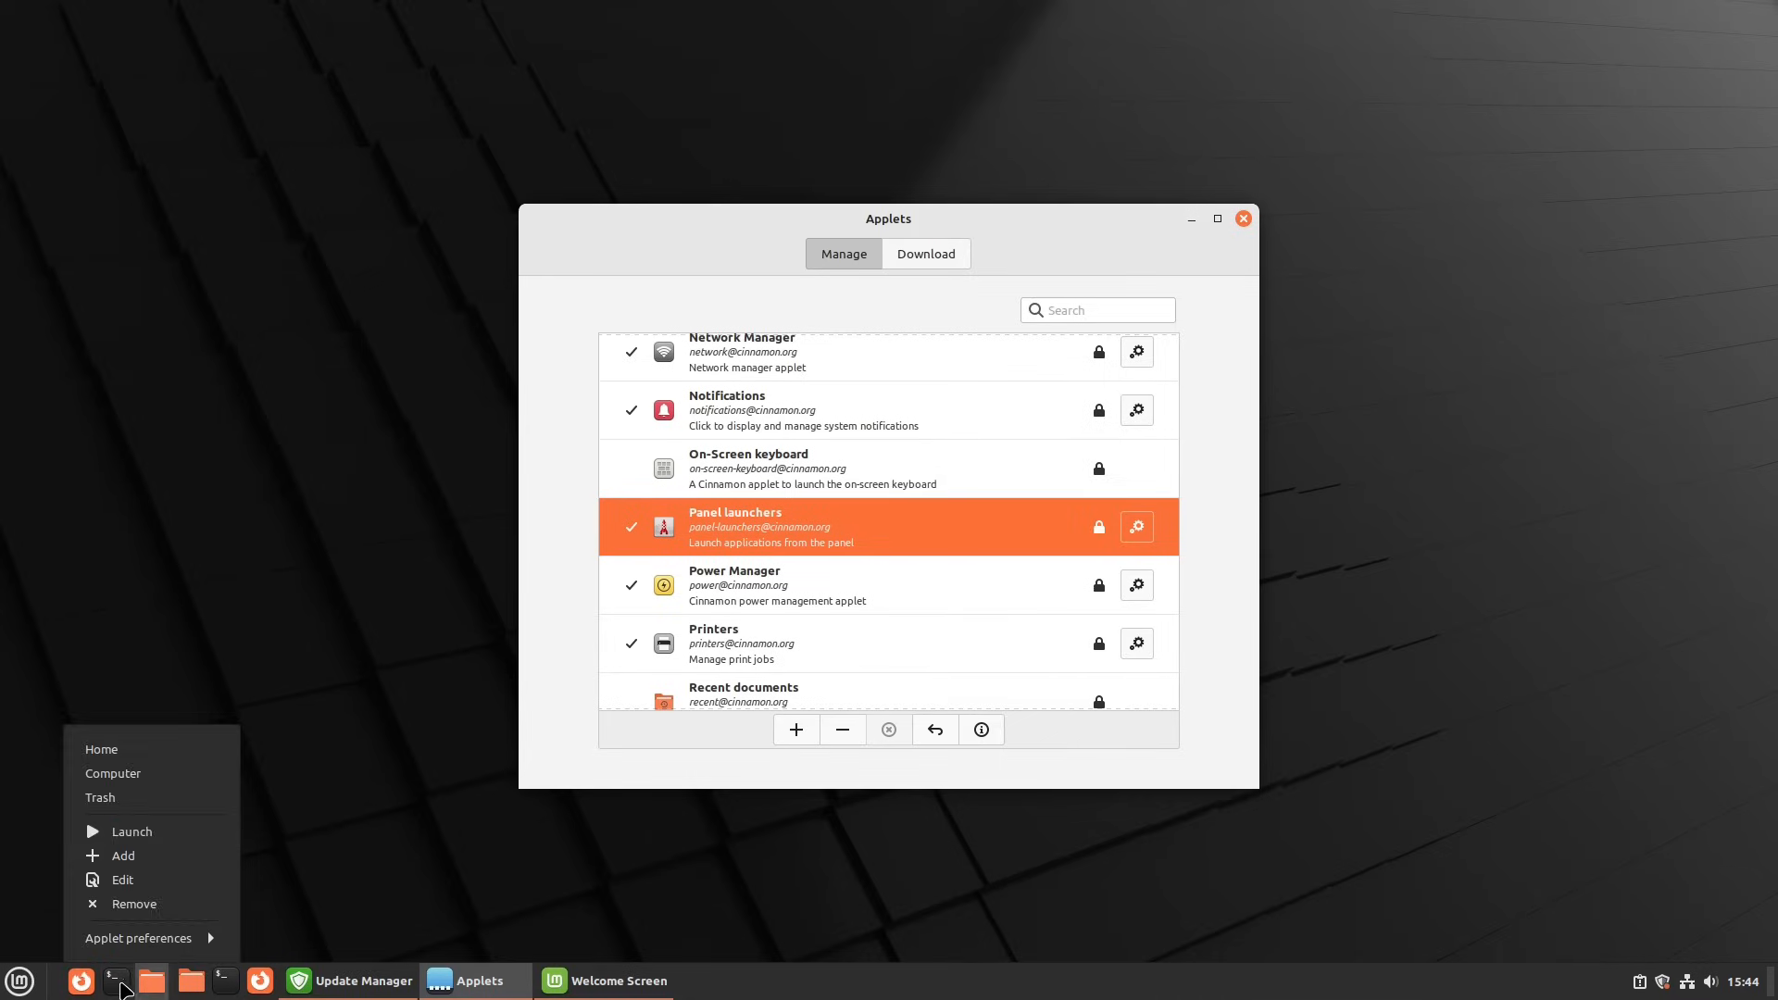
pyautogui.rightClick(117, 987)
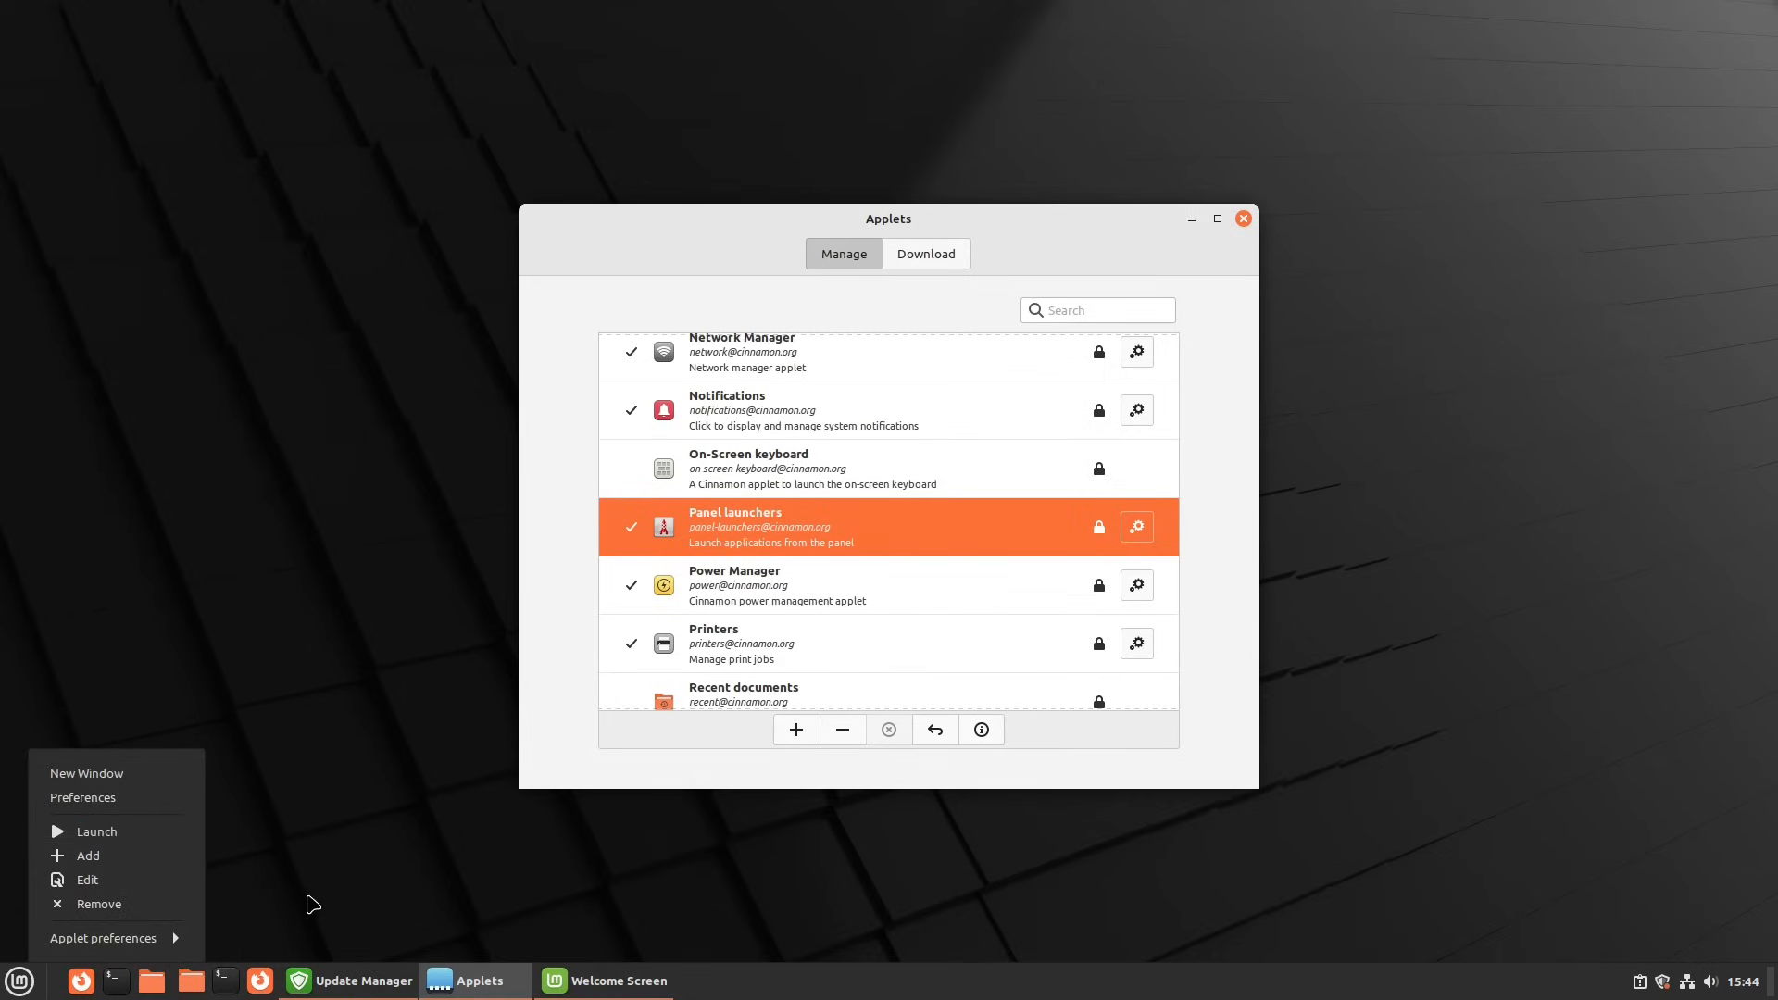
pyautogui.click(309, 903)
pyautogui.rightClick(266, 991)
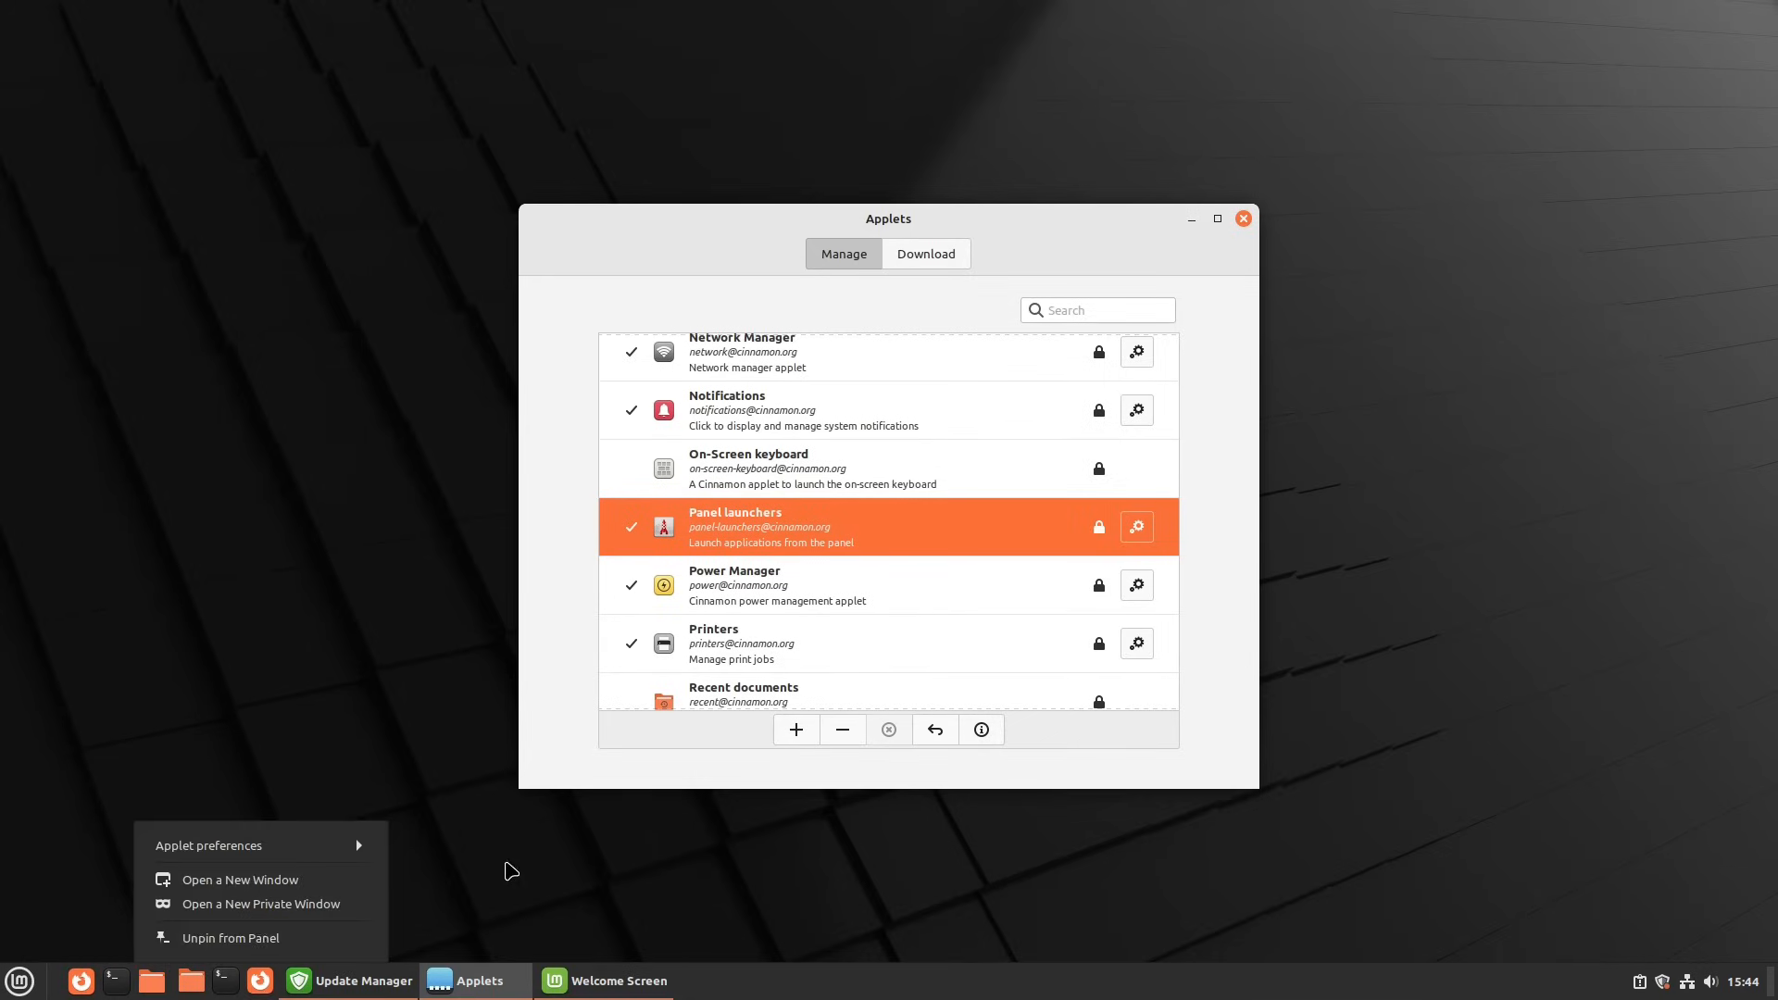
# Unpin the duplicate Firefox, Terminal and Files icons of the grouped window list from the panel.
pyautogui.click(505, 866)
pyautogui.rightClick(225, 984)
pyautogui.click(232, 939)
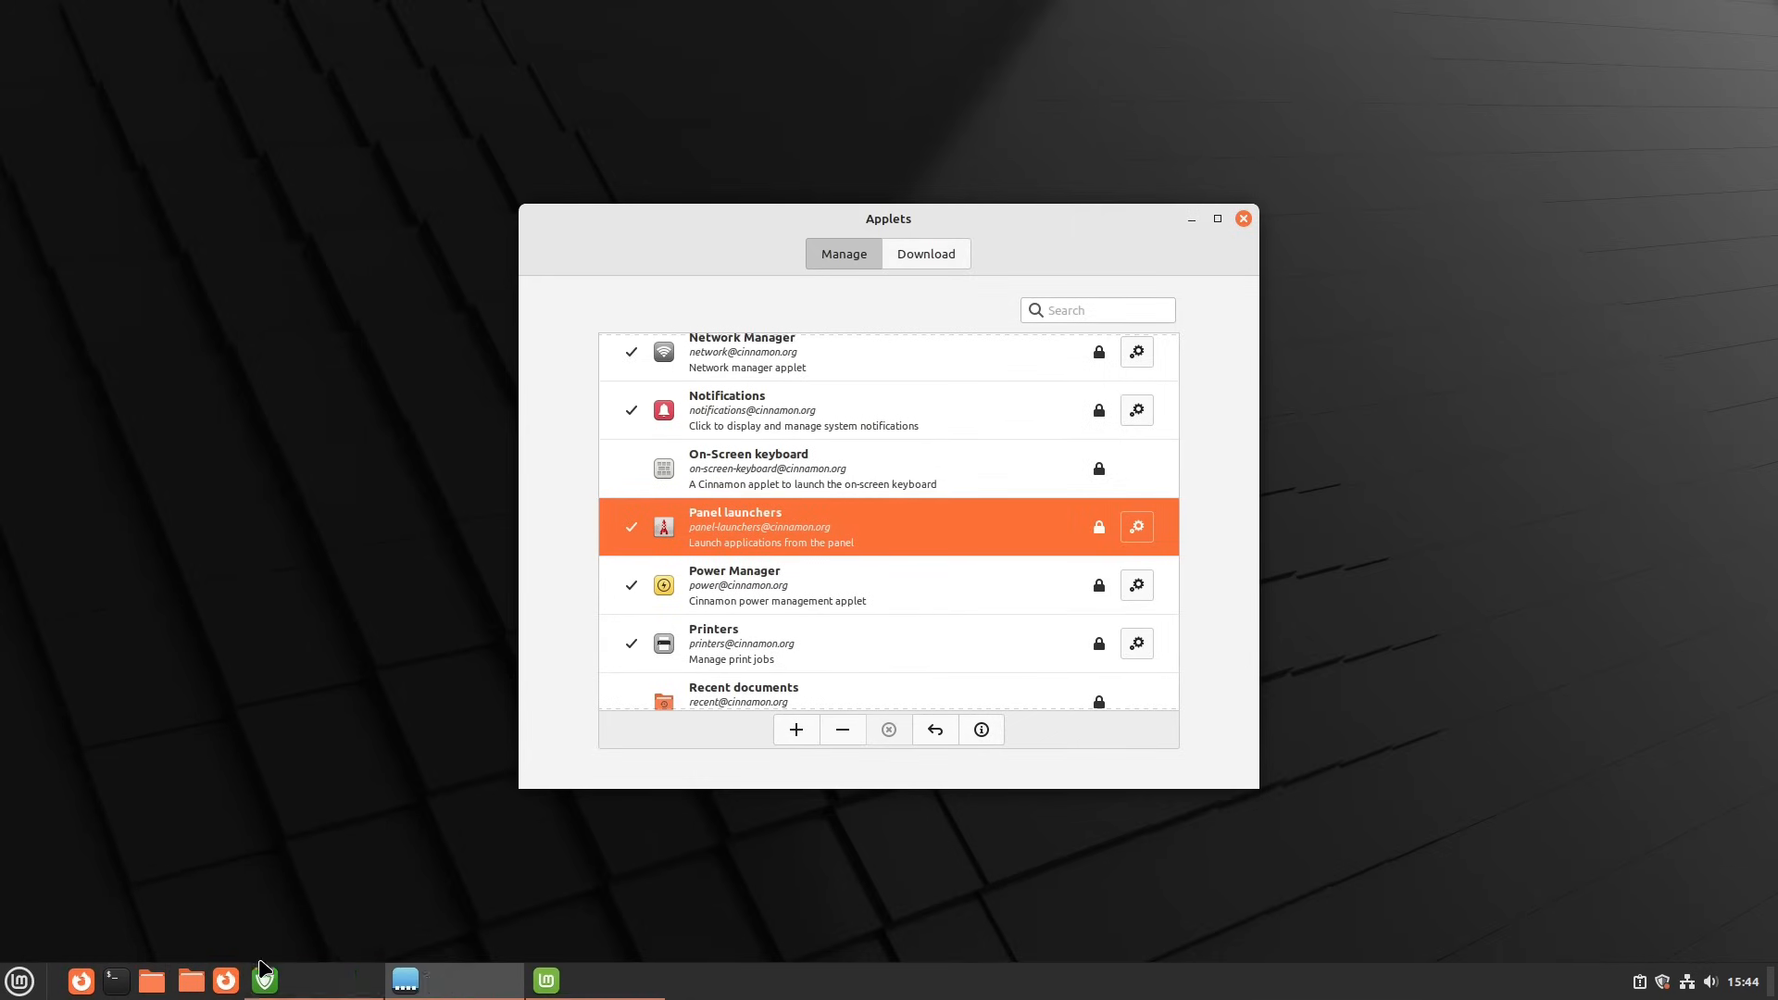
pyautogui.rightClick(227, 983)
pyautogui.click(207, 937)
pyautogui.rightClick(191, 981)
pyautogui.click(207, 940)
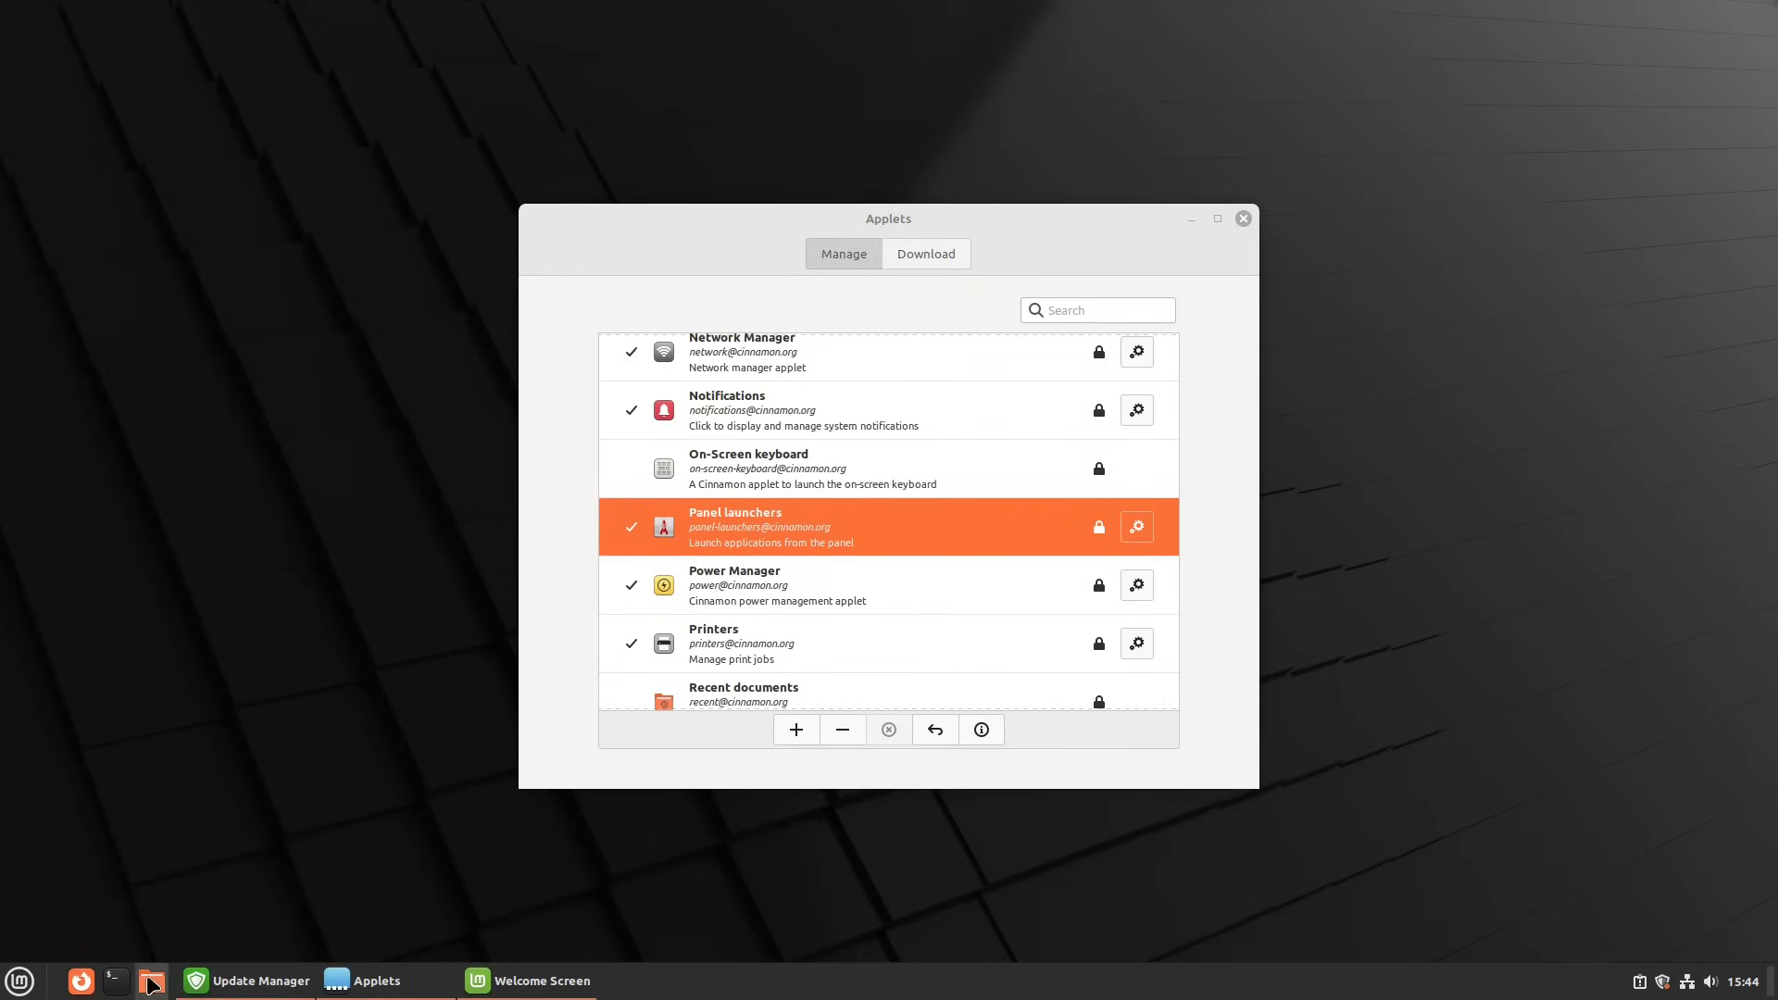
# Open two Files windows from the panel launcher, and close both of them and the Applets window.
pyautogui.doubleClick(154, 982)
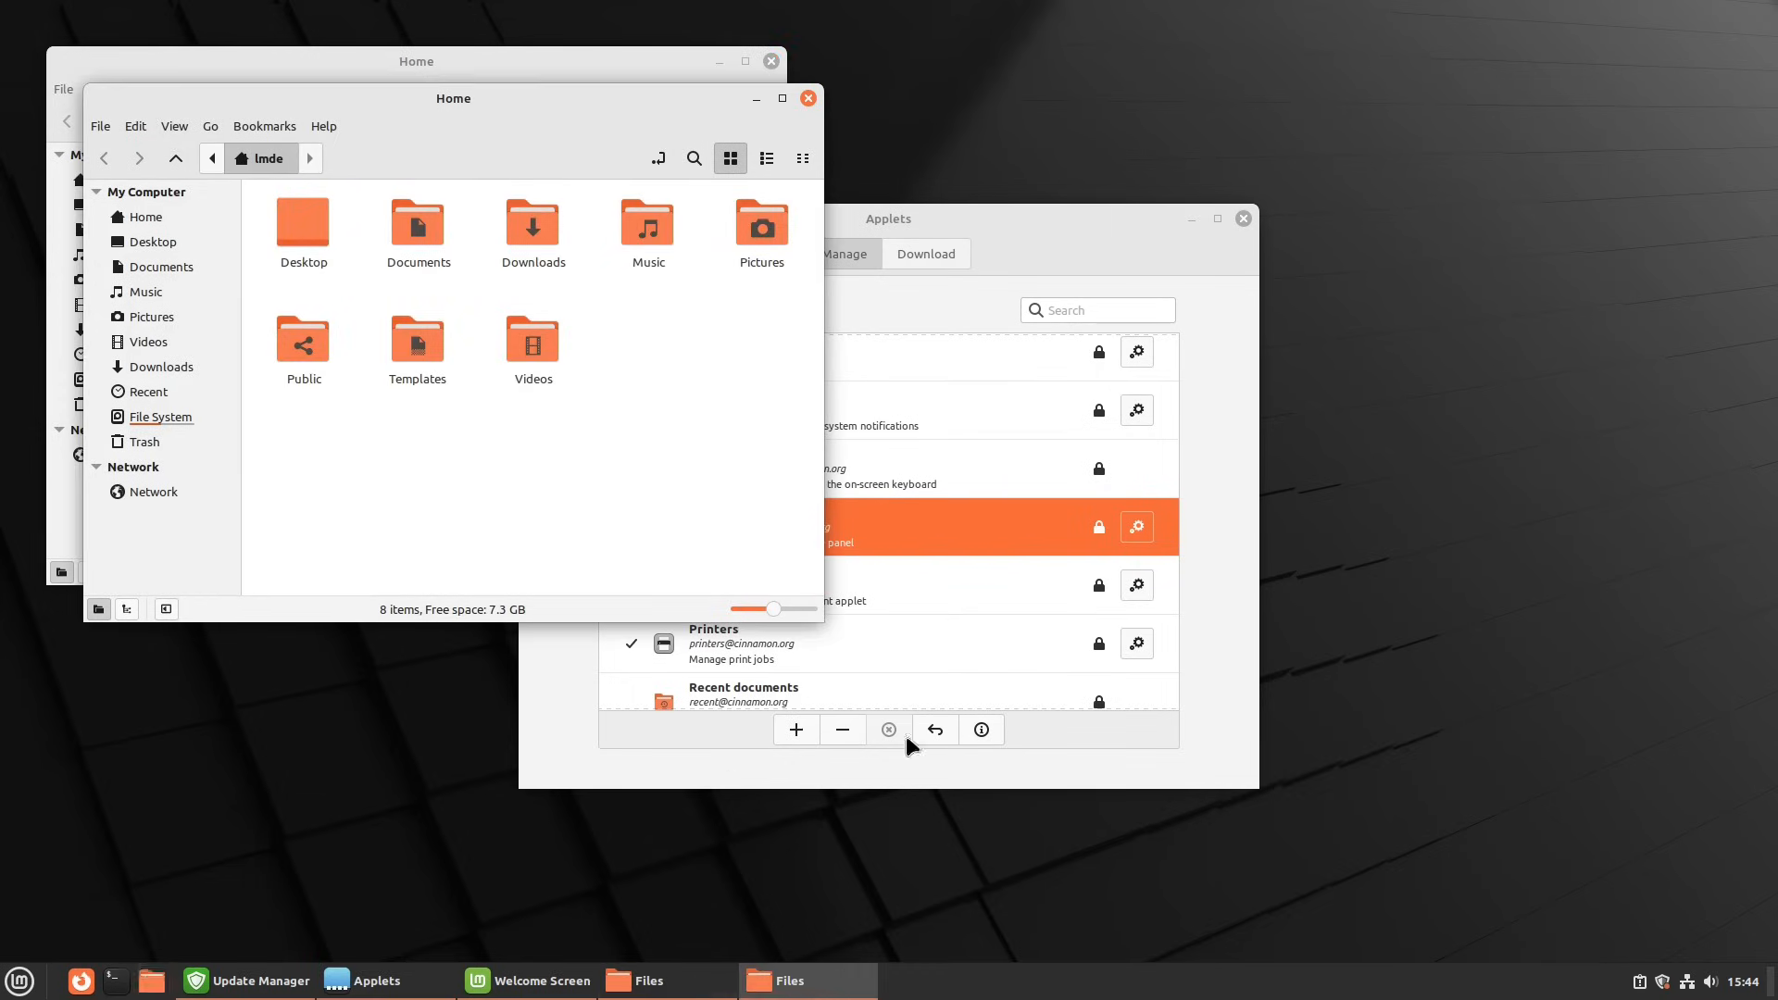
pyautogui.click(808, 98)
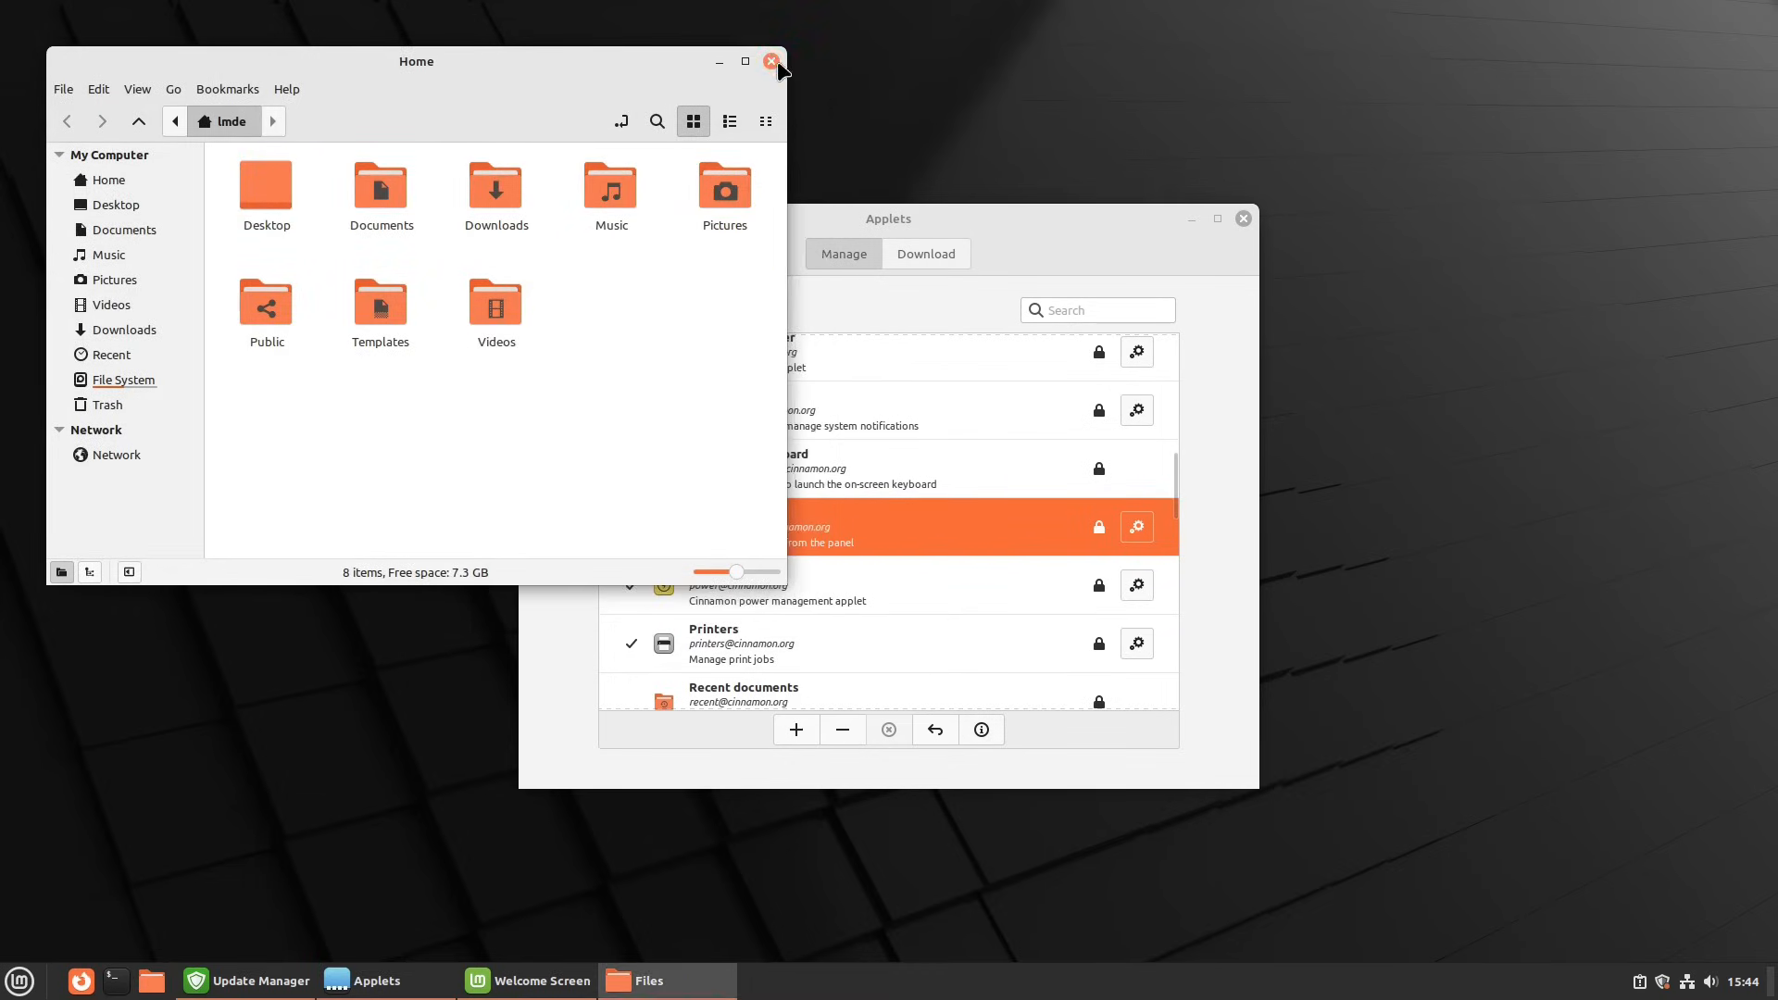
pyautogui.click(770, 61)
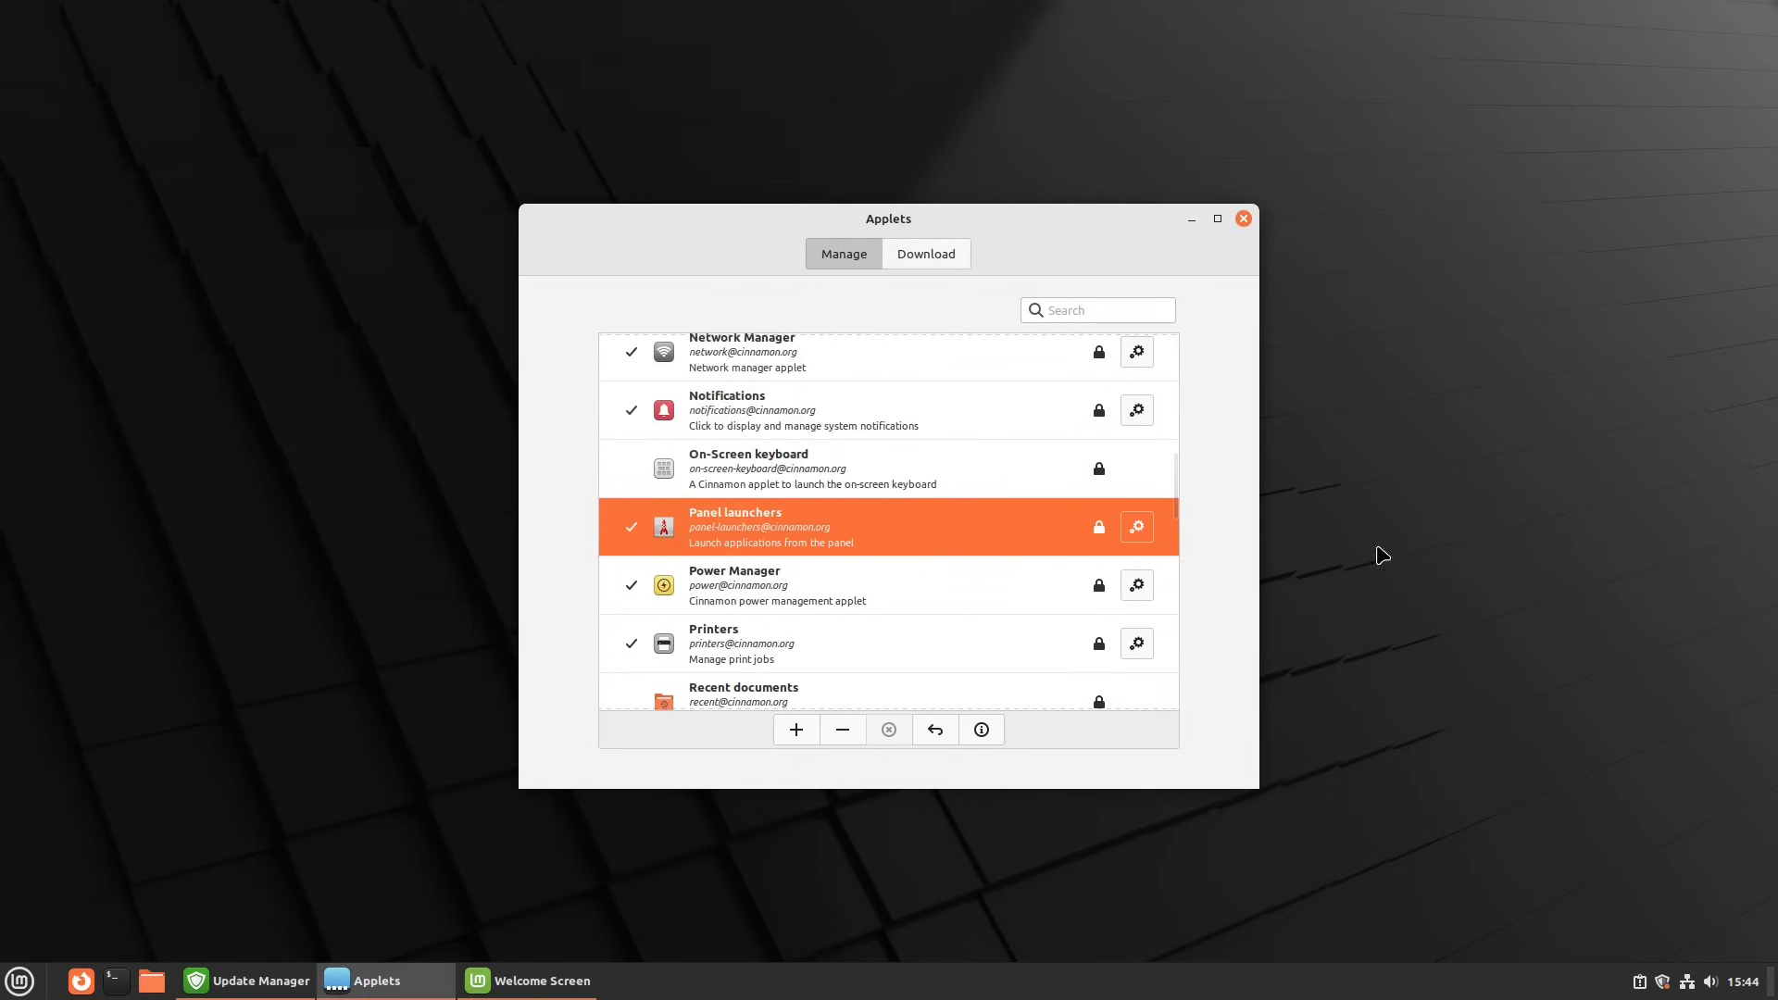
pyautogui.click(1243, 219)
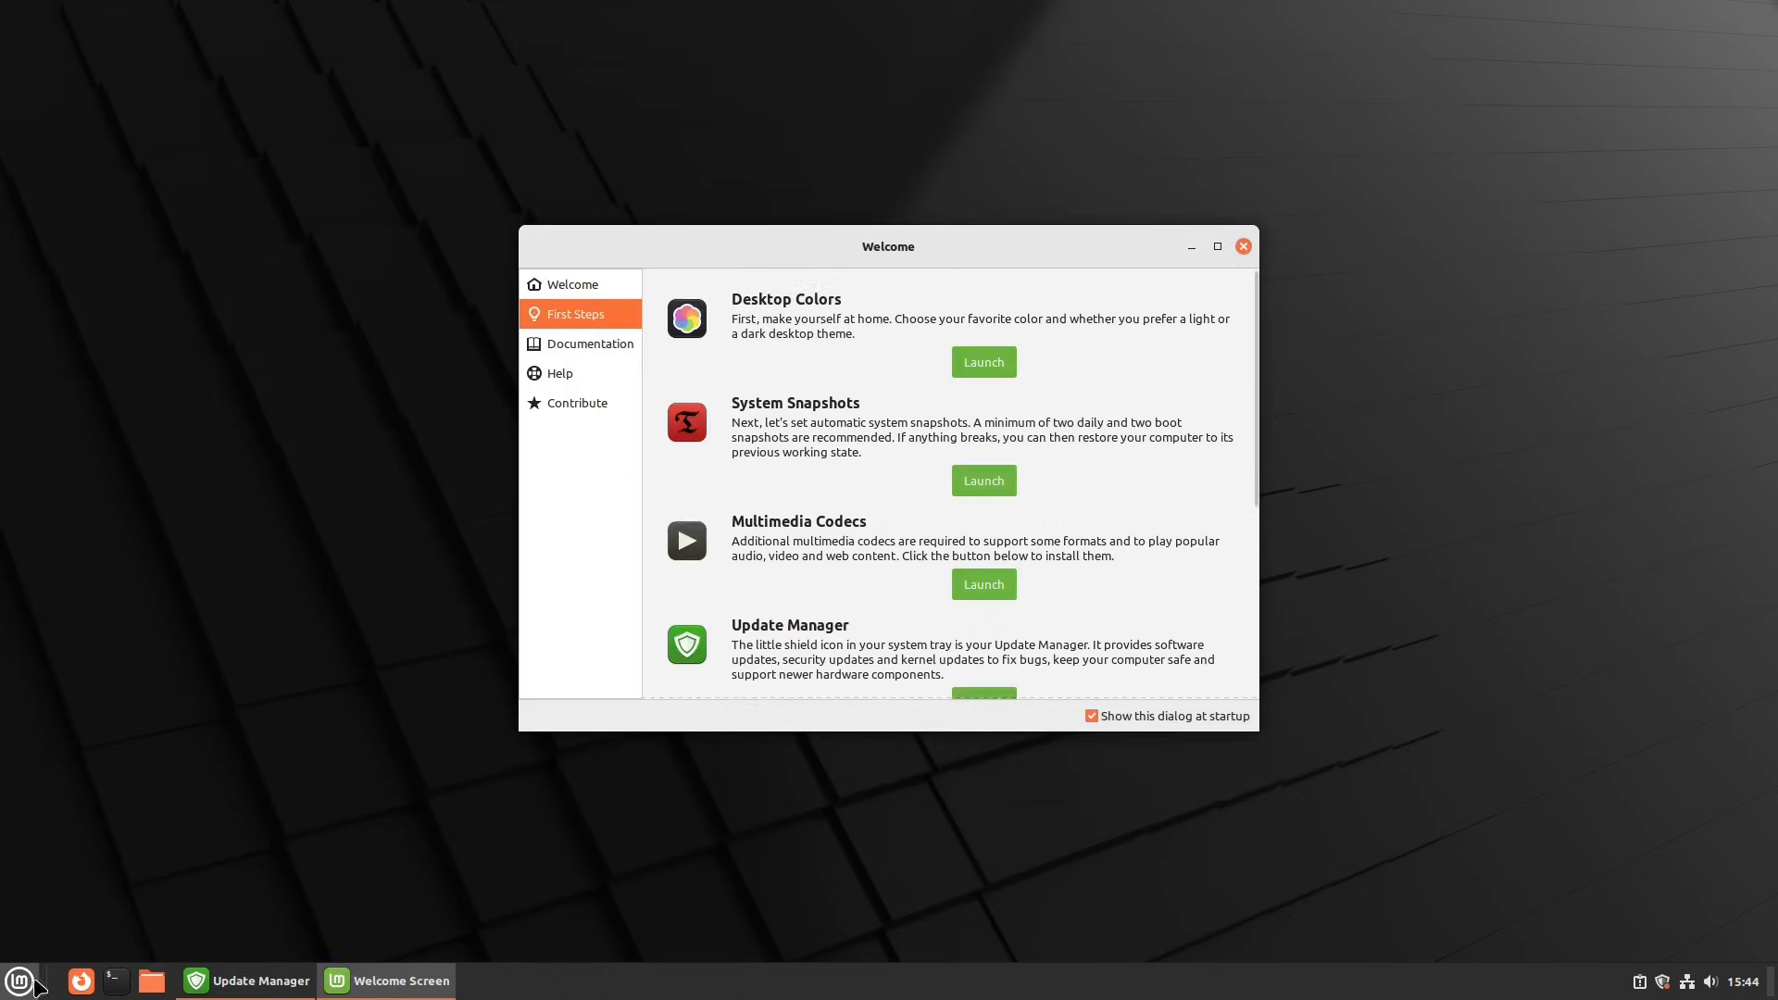
# Add Transmission to the panel from the Internet applications, launch and close it, and unpin it again.
pyautogui.click(18, 980)
pyautogui.moveTo(176, 635)
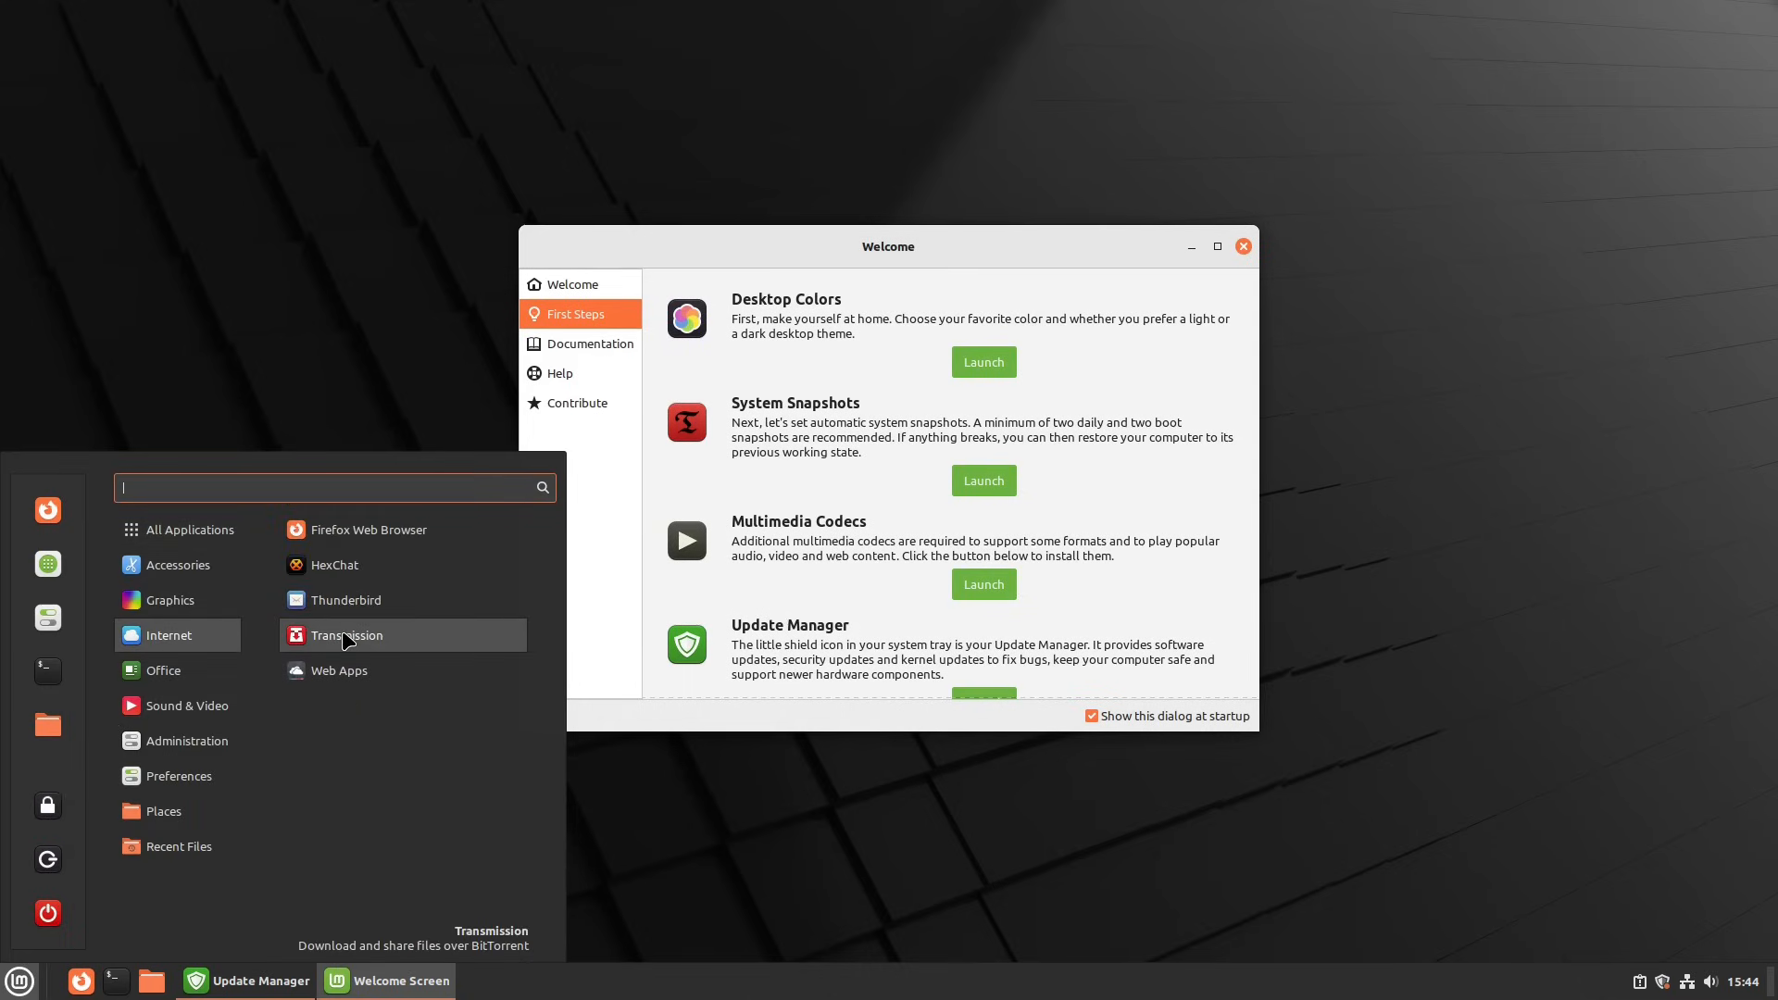
pyautogui.rightClick(346, 638)
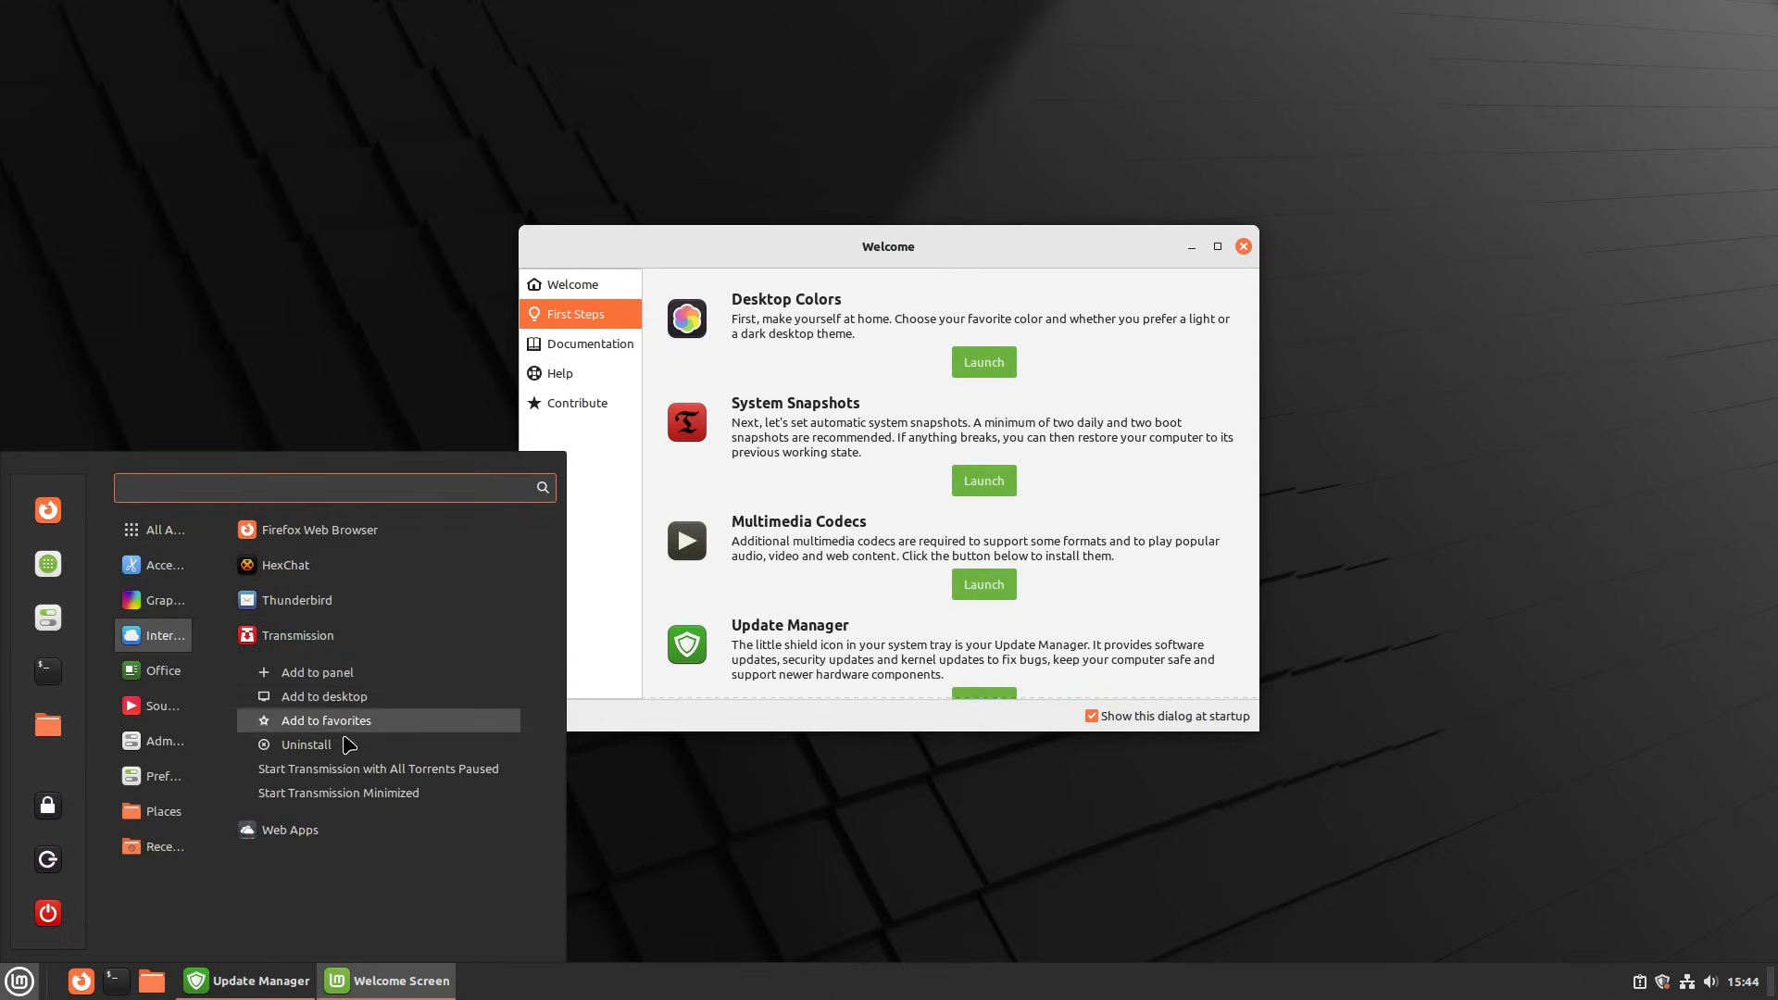
pyautogui.click(298, 673)
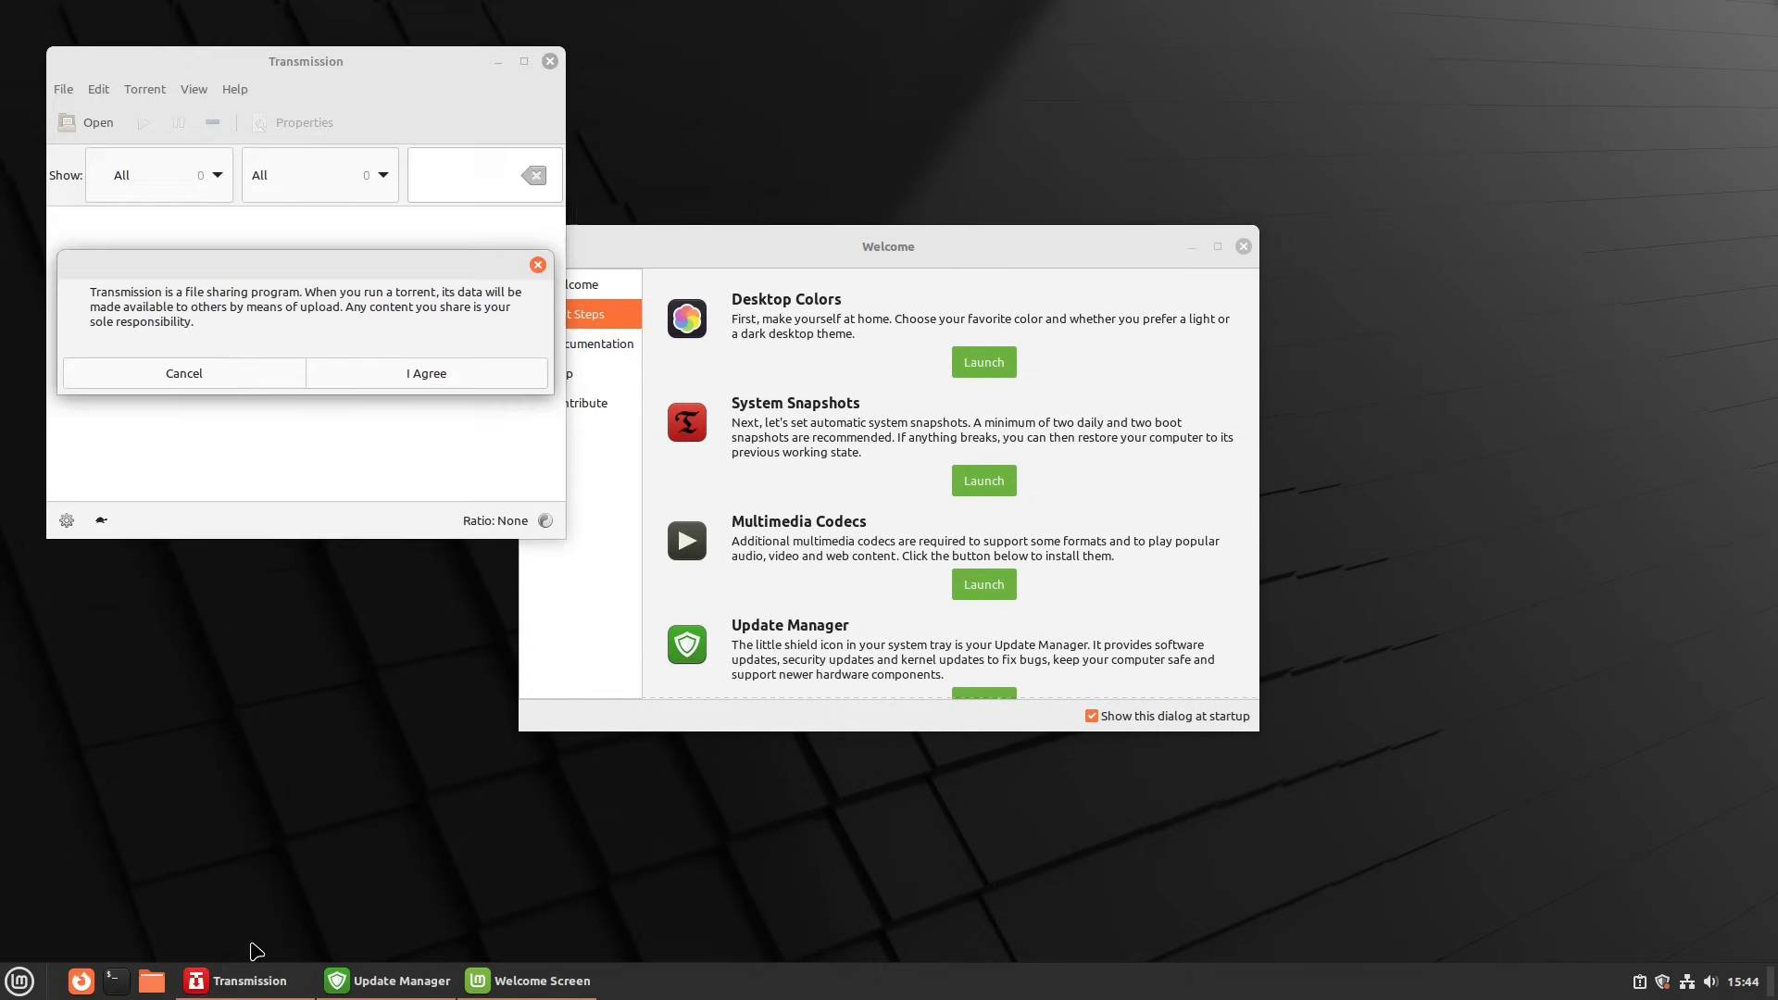
pyautogui.click(537, 265)
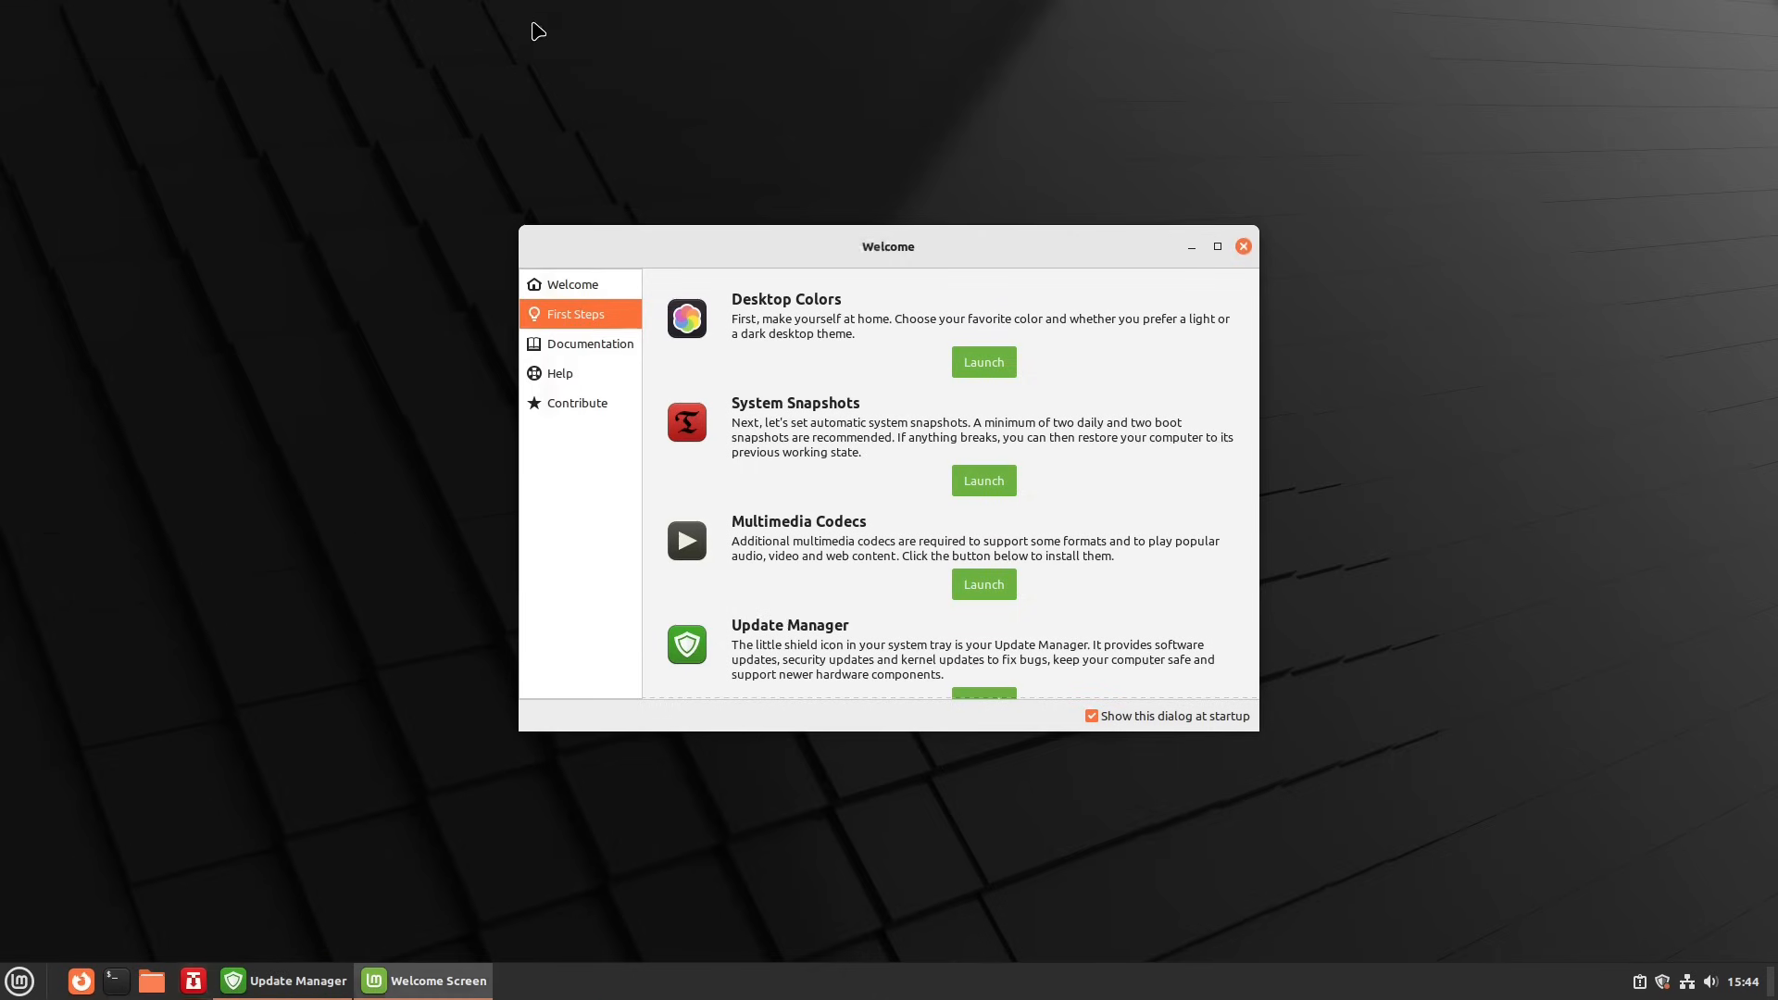
pyautogui.rightClick(193, 986)
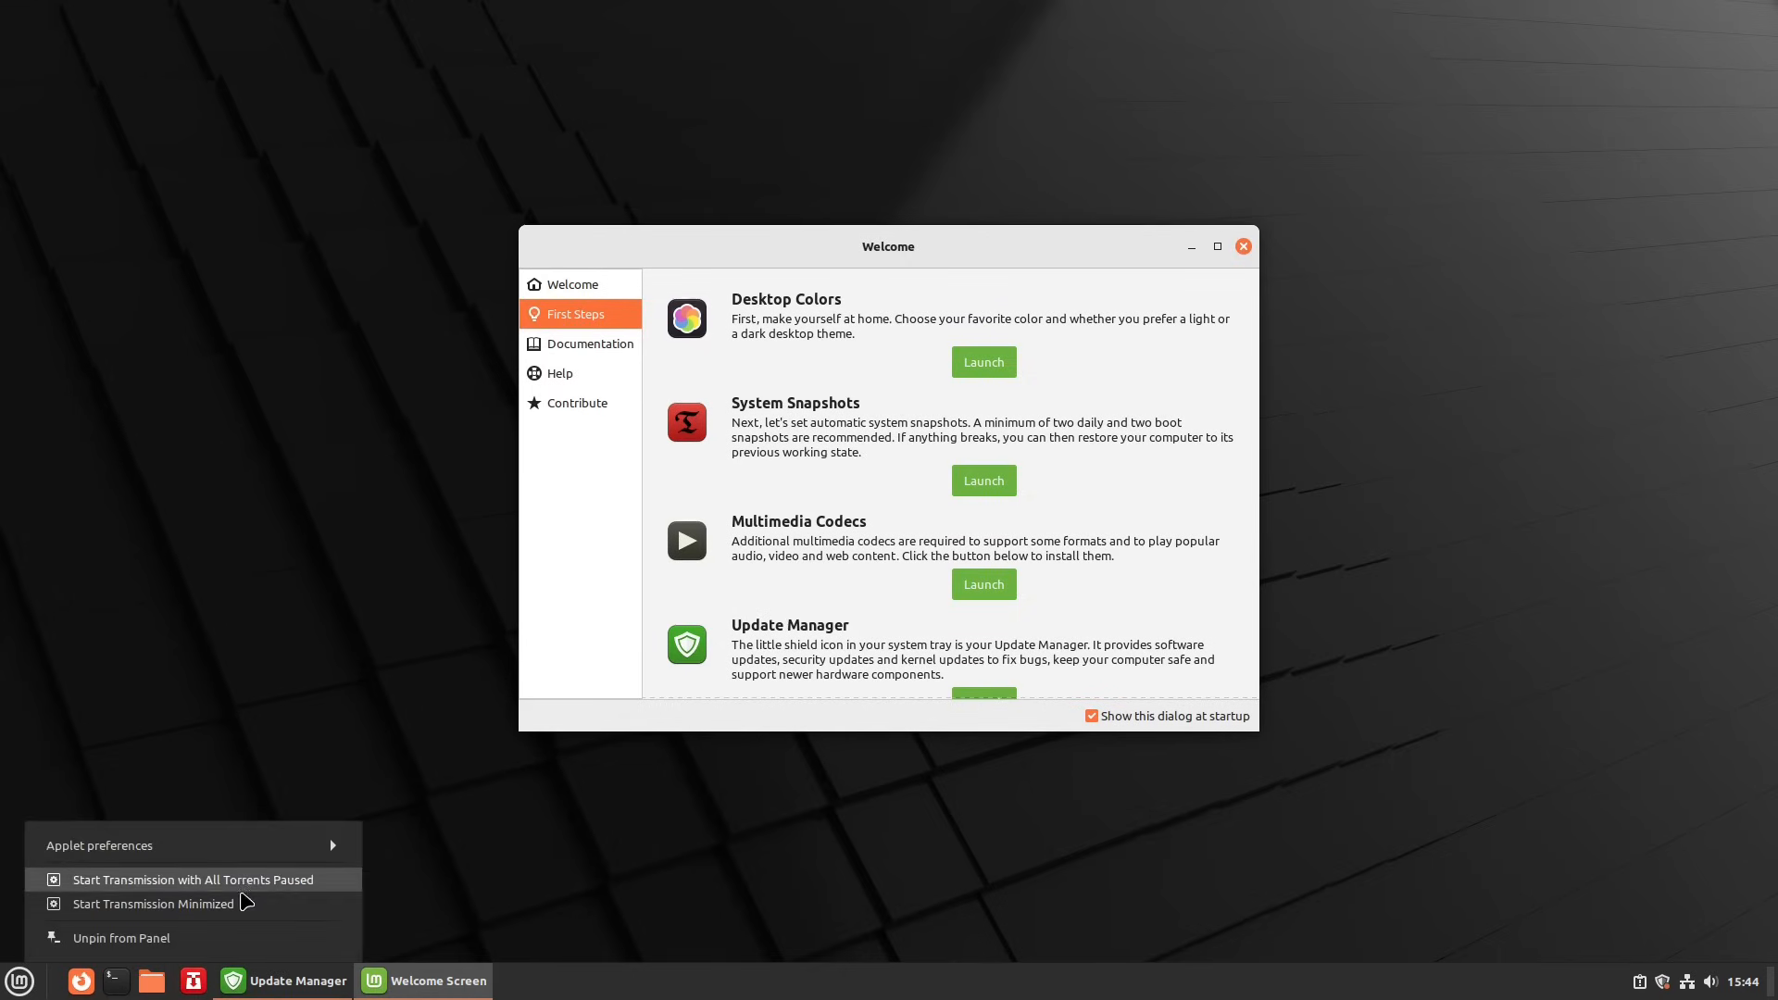
pyautogui.click(176, 938)
# Add Thunderbird to the panel launchers between Firefox and Terminal, launch it from there, and close it.
pyautogui.click(20, 980)
pyautogui.moveTo(178, 741)
pyautogui.moveTo(181, 639)
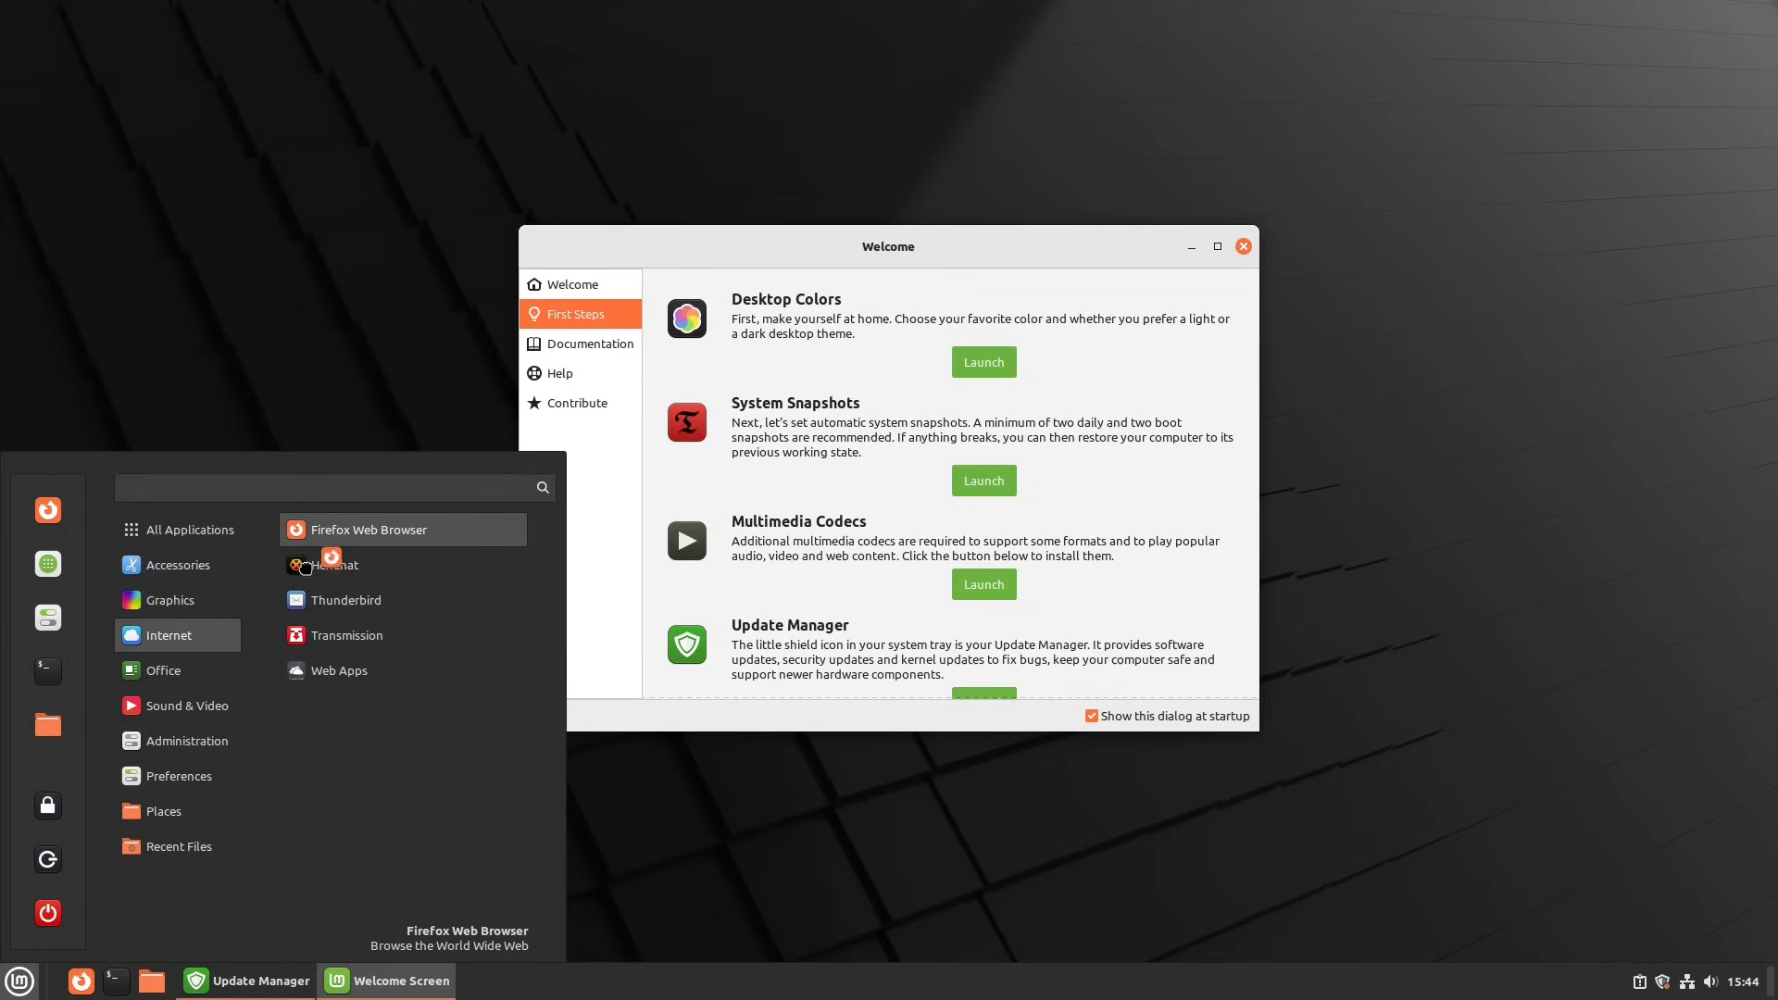
pyautogui.moveTo(310, 602); pyautogui.dragTo(115, 981)
pyautogui.click(115, 981)
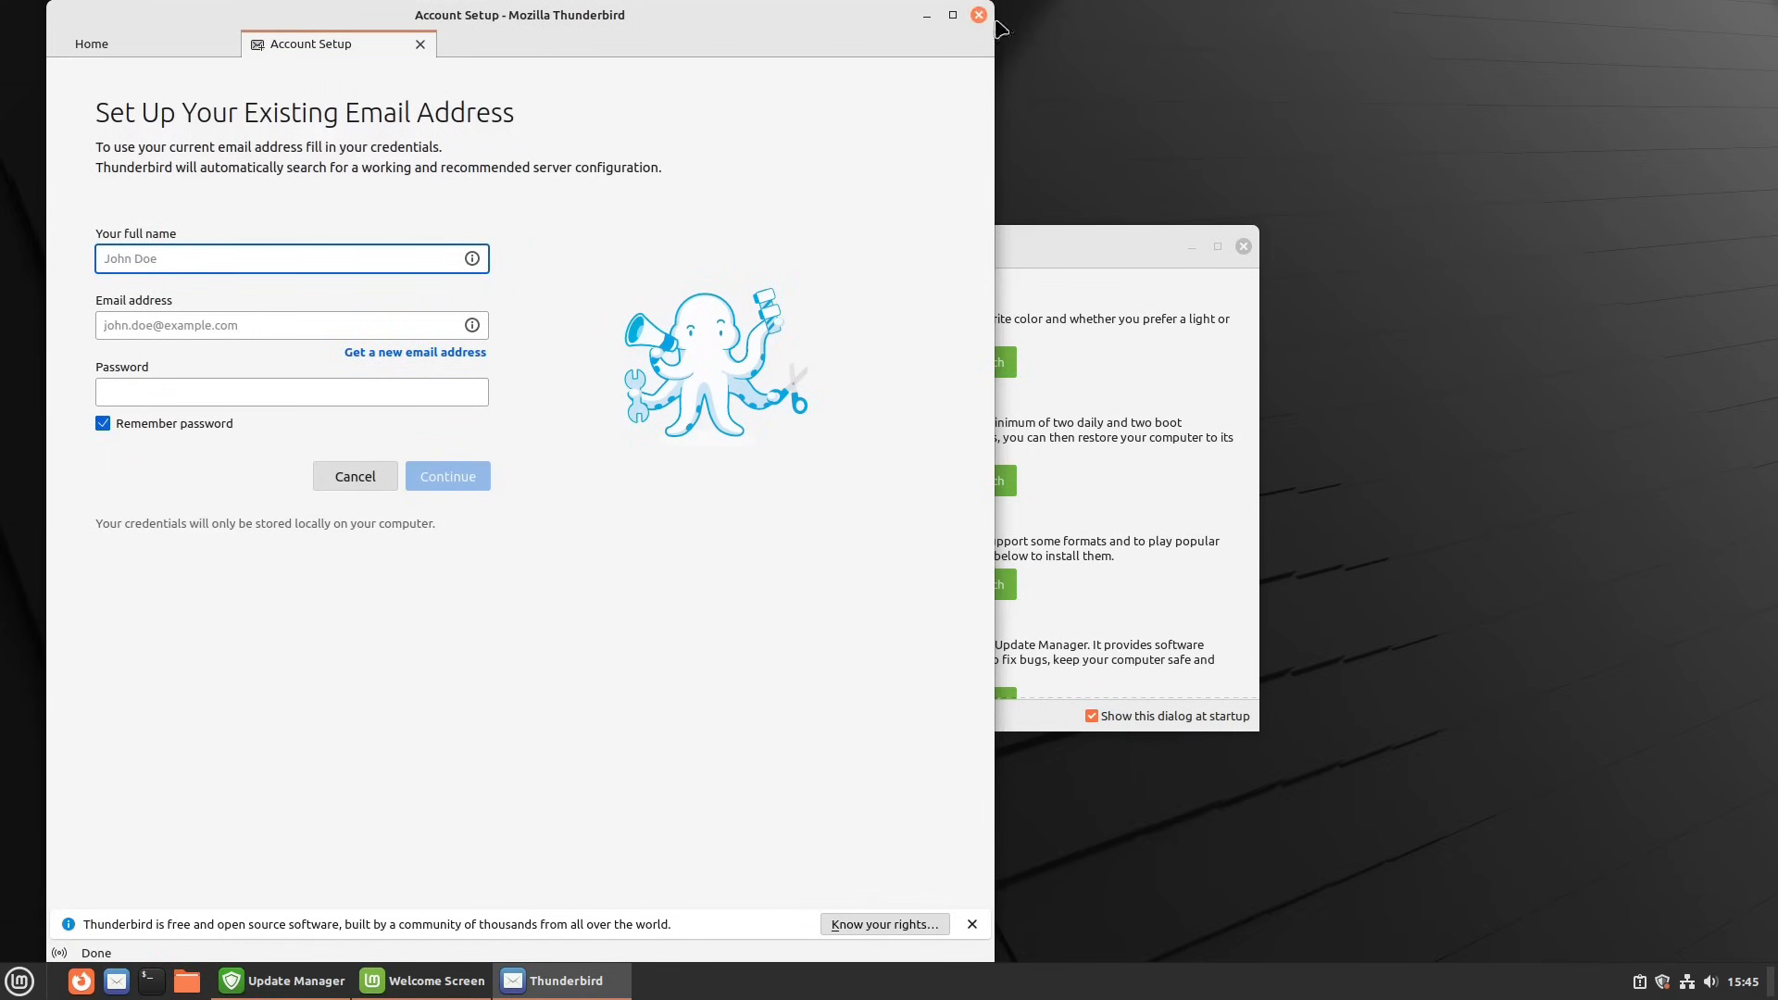
pyautogui.click(979, 16)
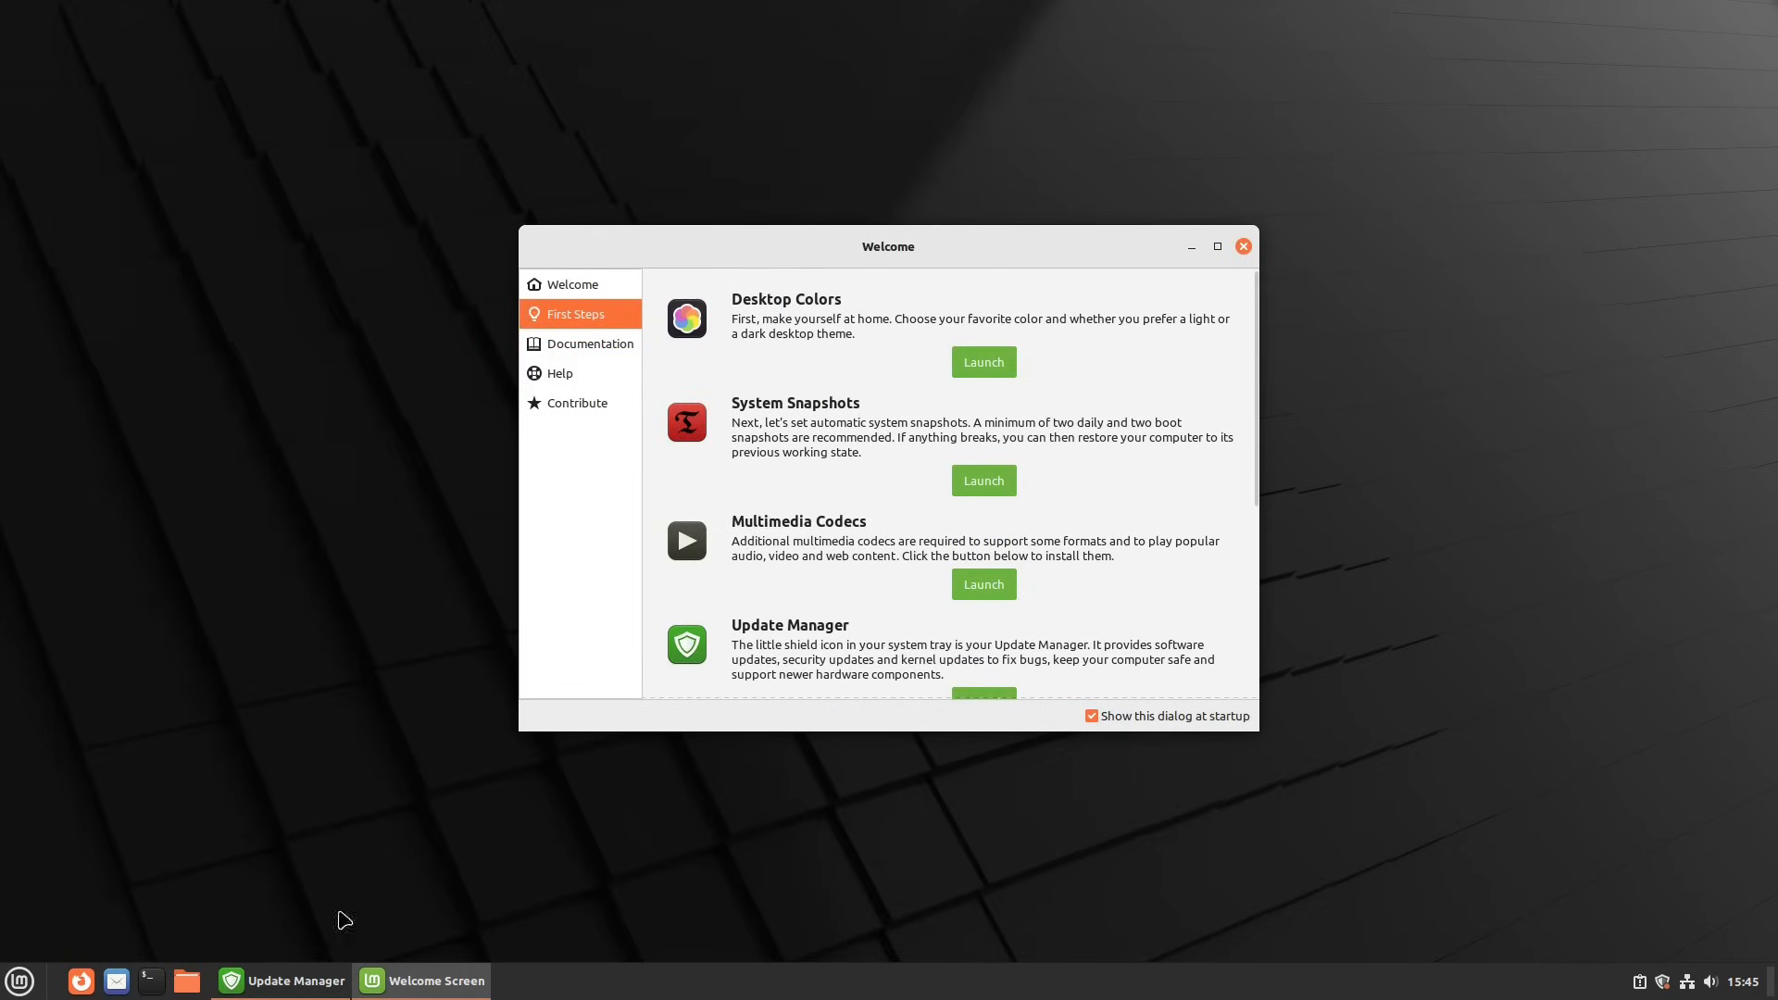
# Check the mint-meta-codecs description, start installing the package, and move the cache update dialog clear of the Welcome window.
pyautogui.scroll(-4, 1038, 505)
pyautogui.scroll(4, 1065, 454)
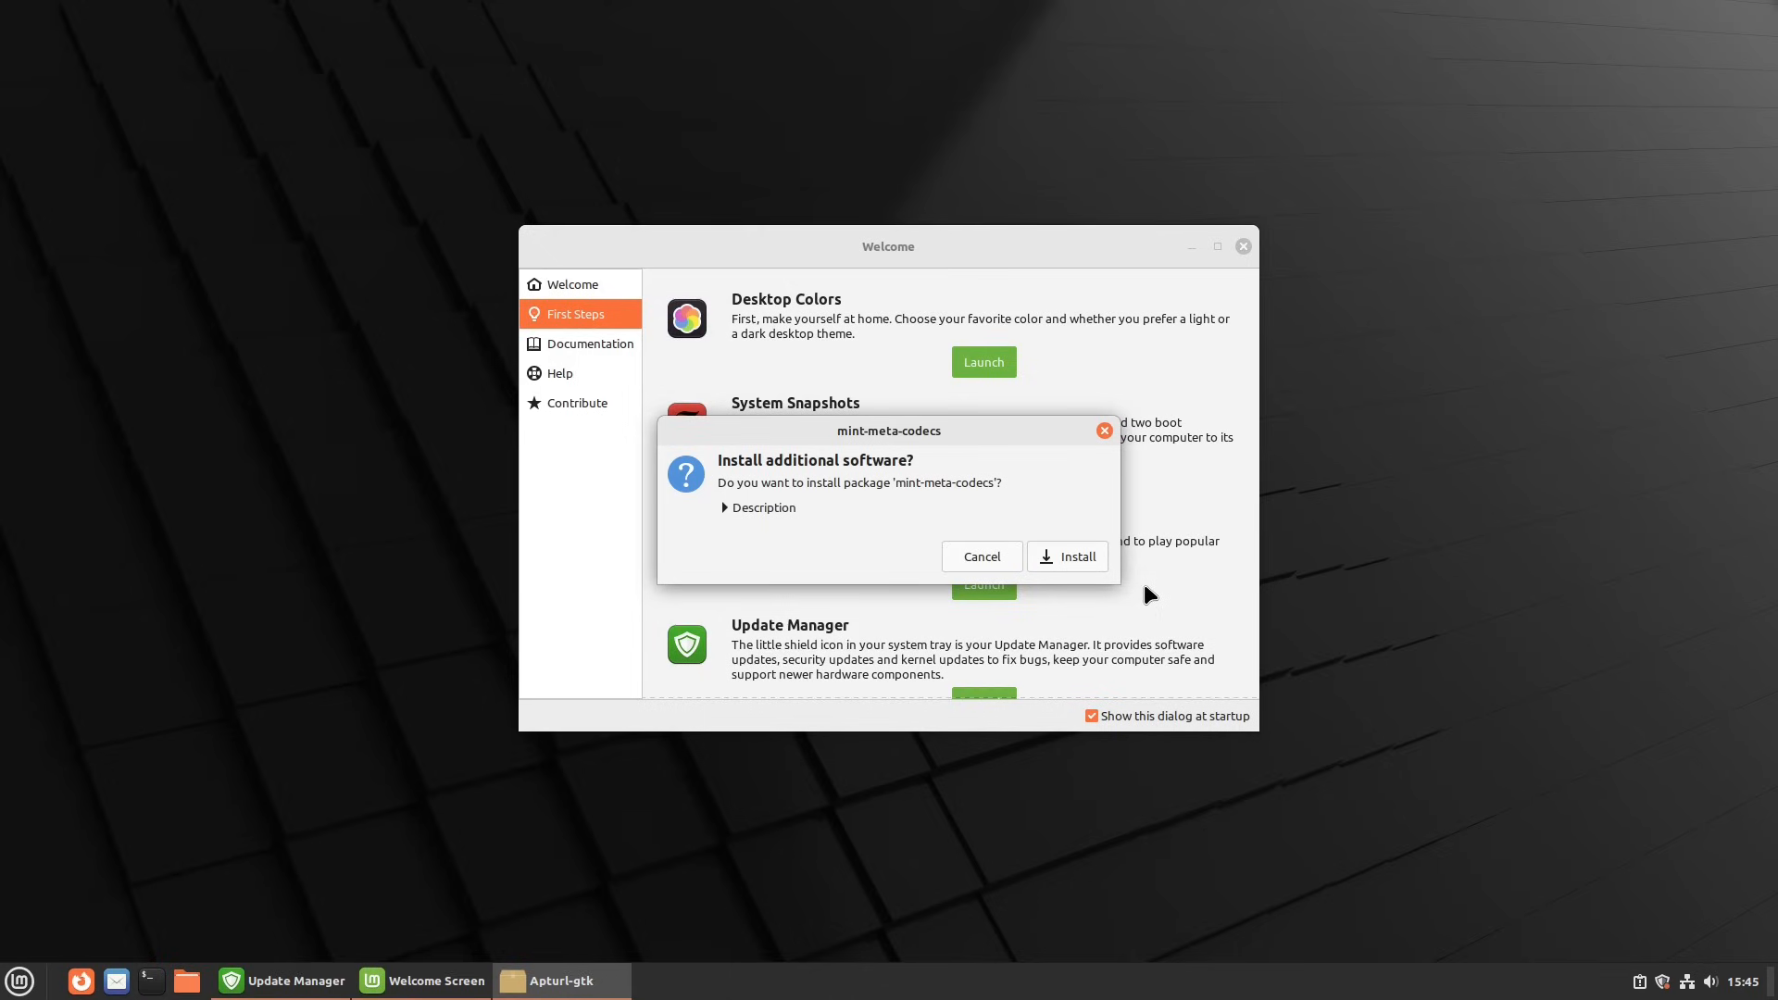
pyautogui.click(768, 508)
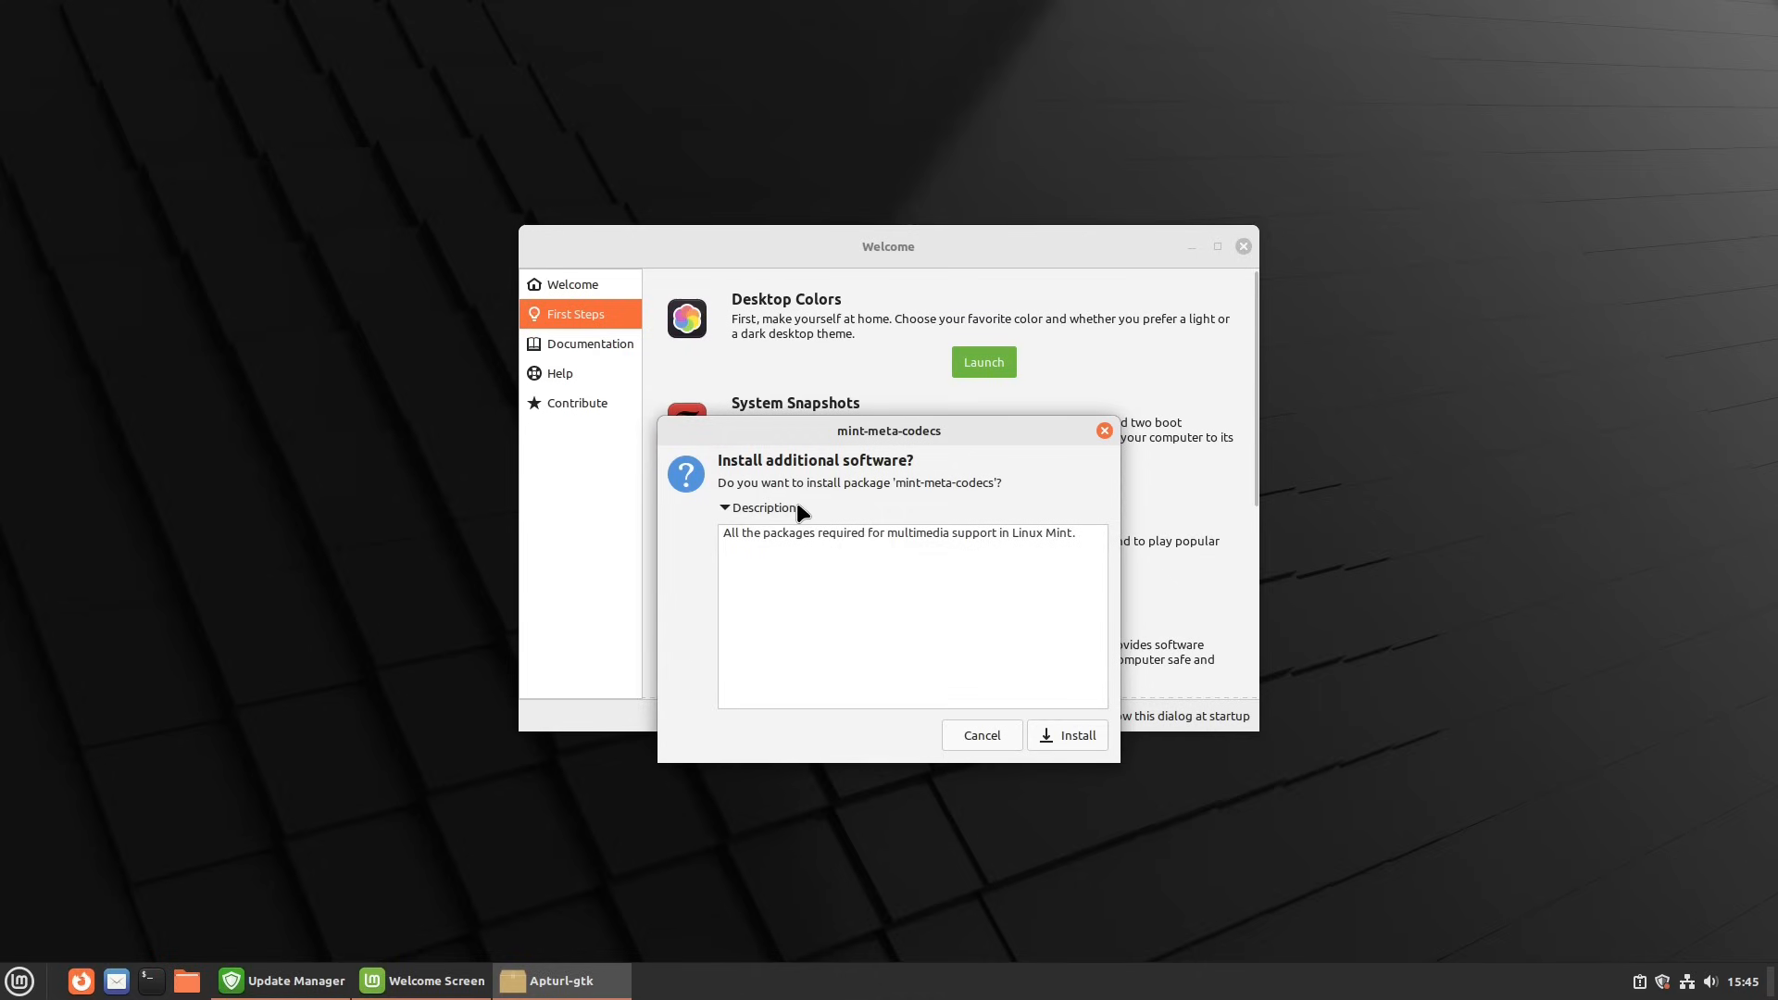
pyautogui.click(725, 509)
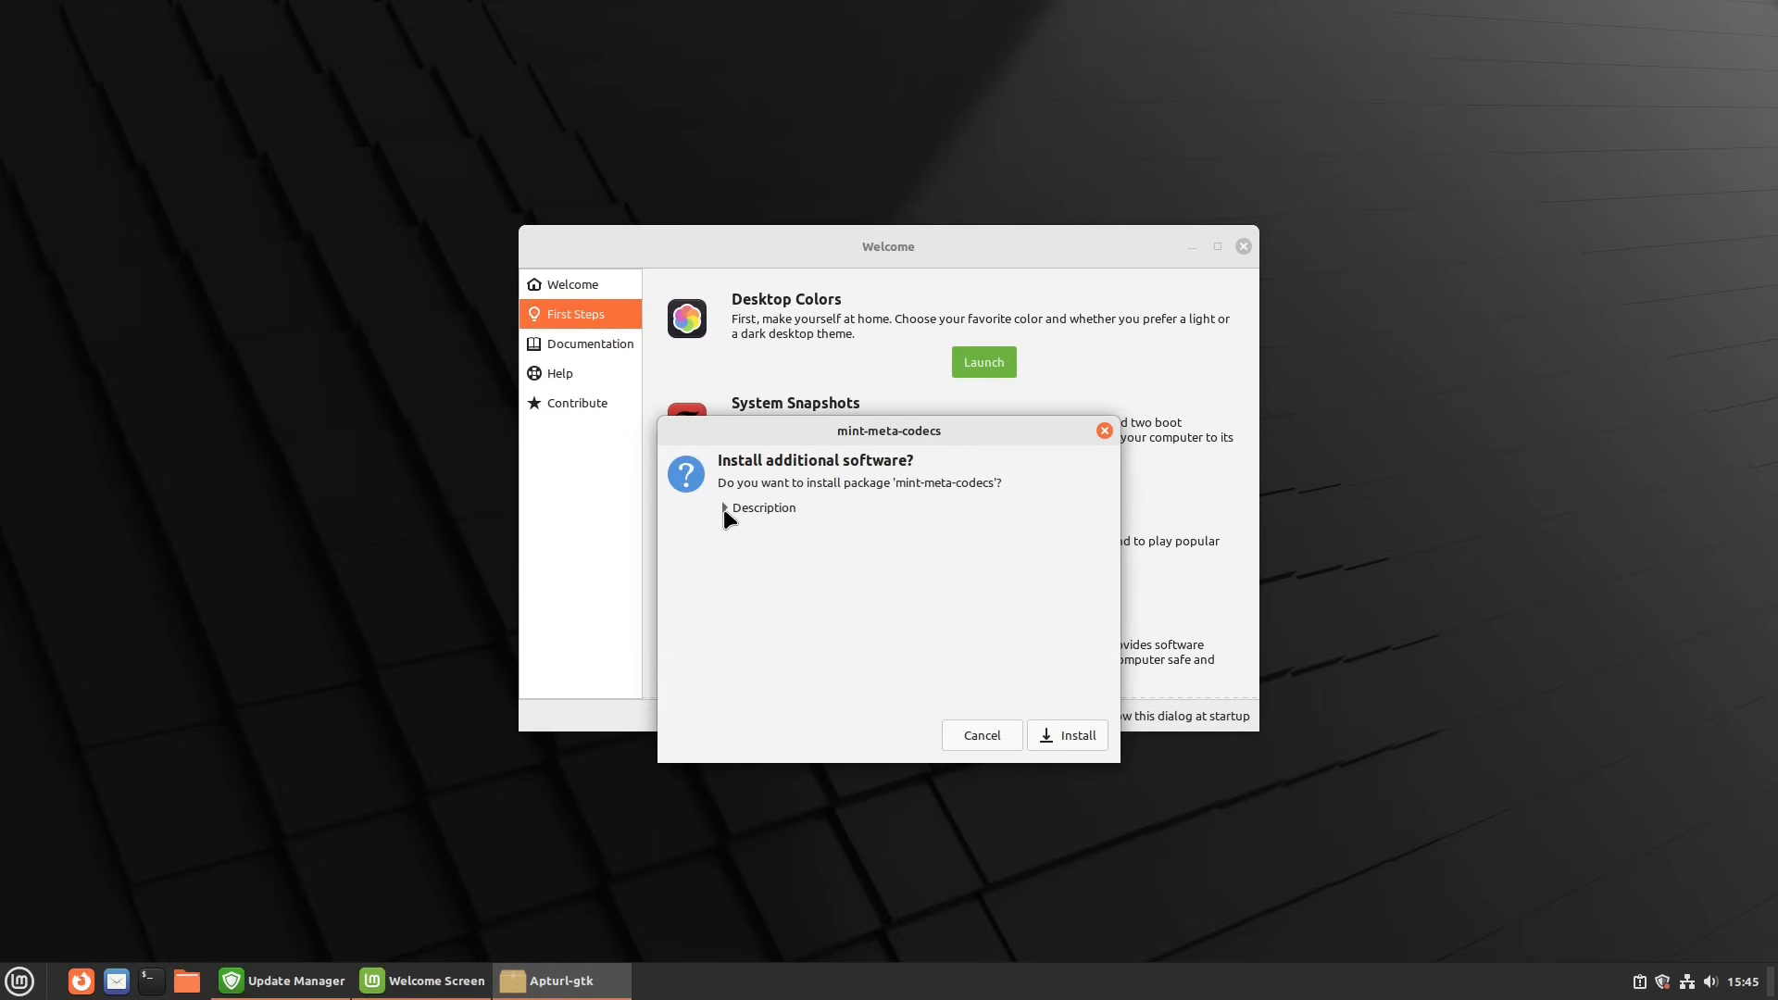
pyautogui.click(1084, 734)
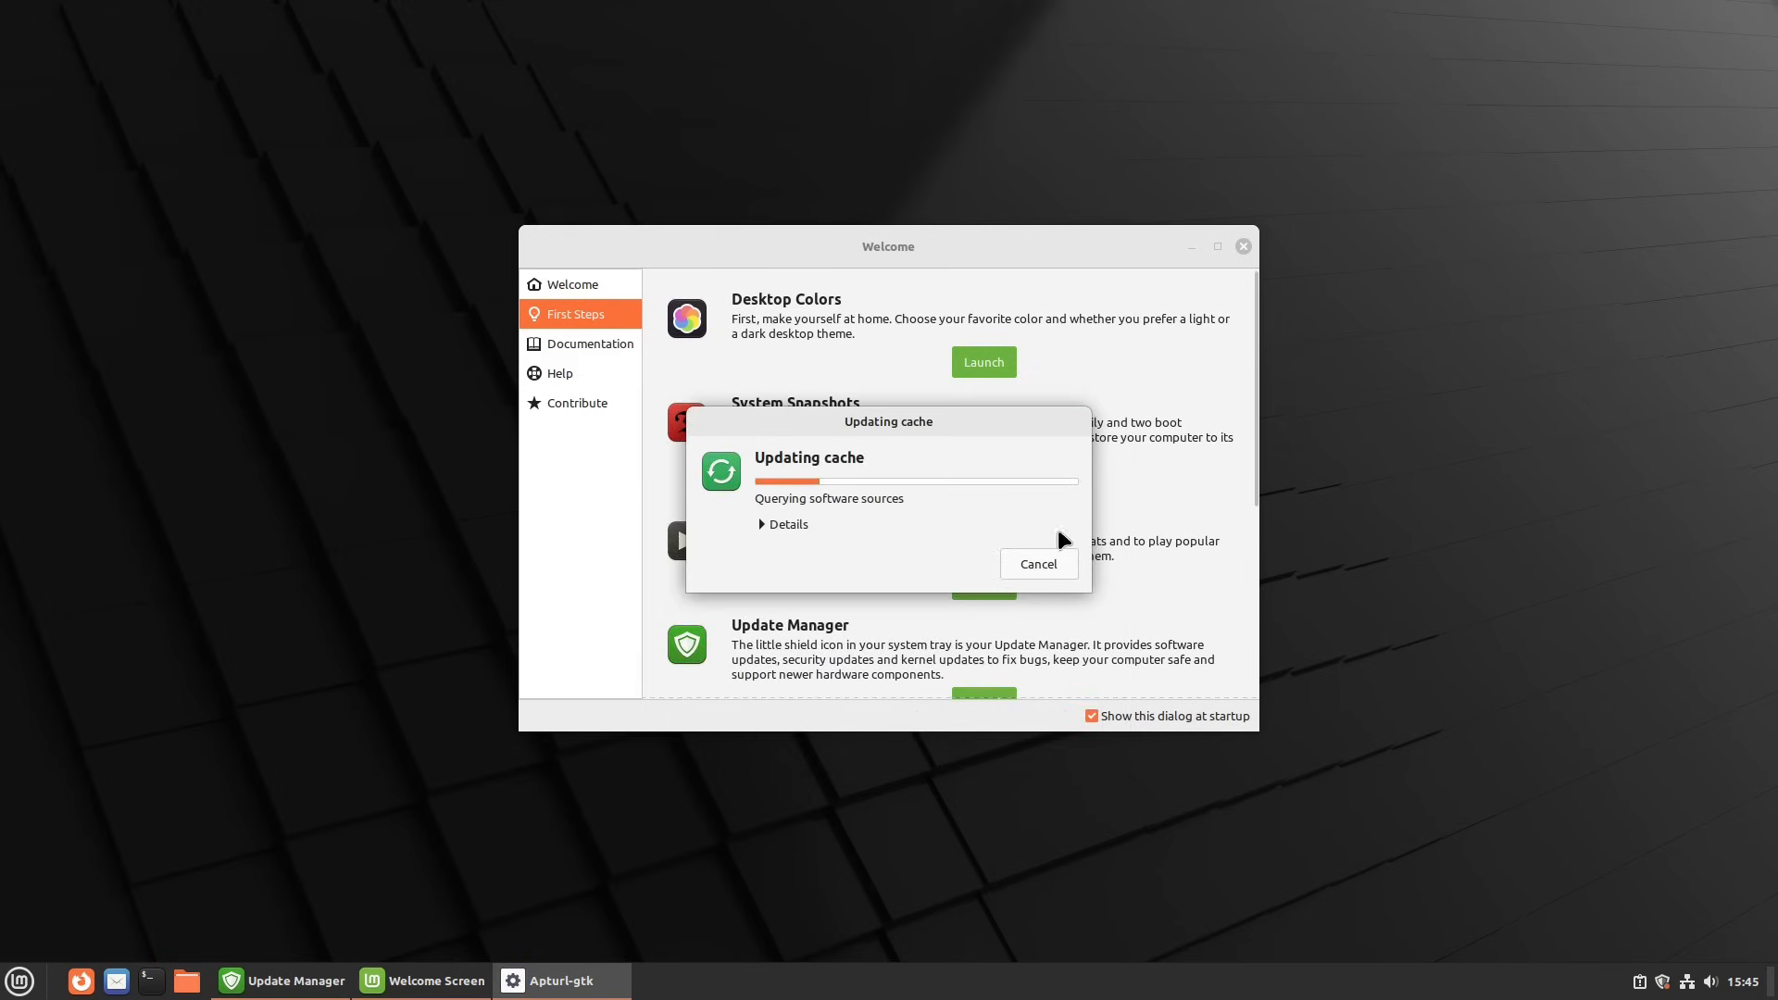
pyautogui.moveTo(916, 413); pyautogui.dragTo(283, 124)
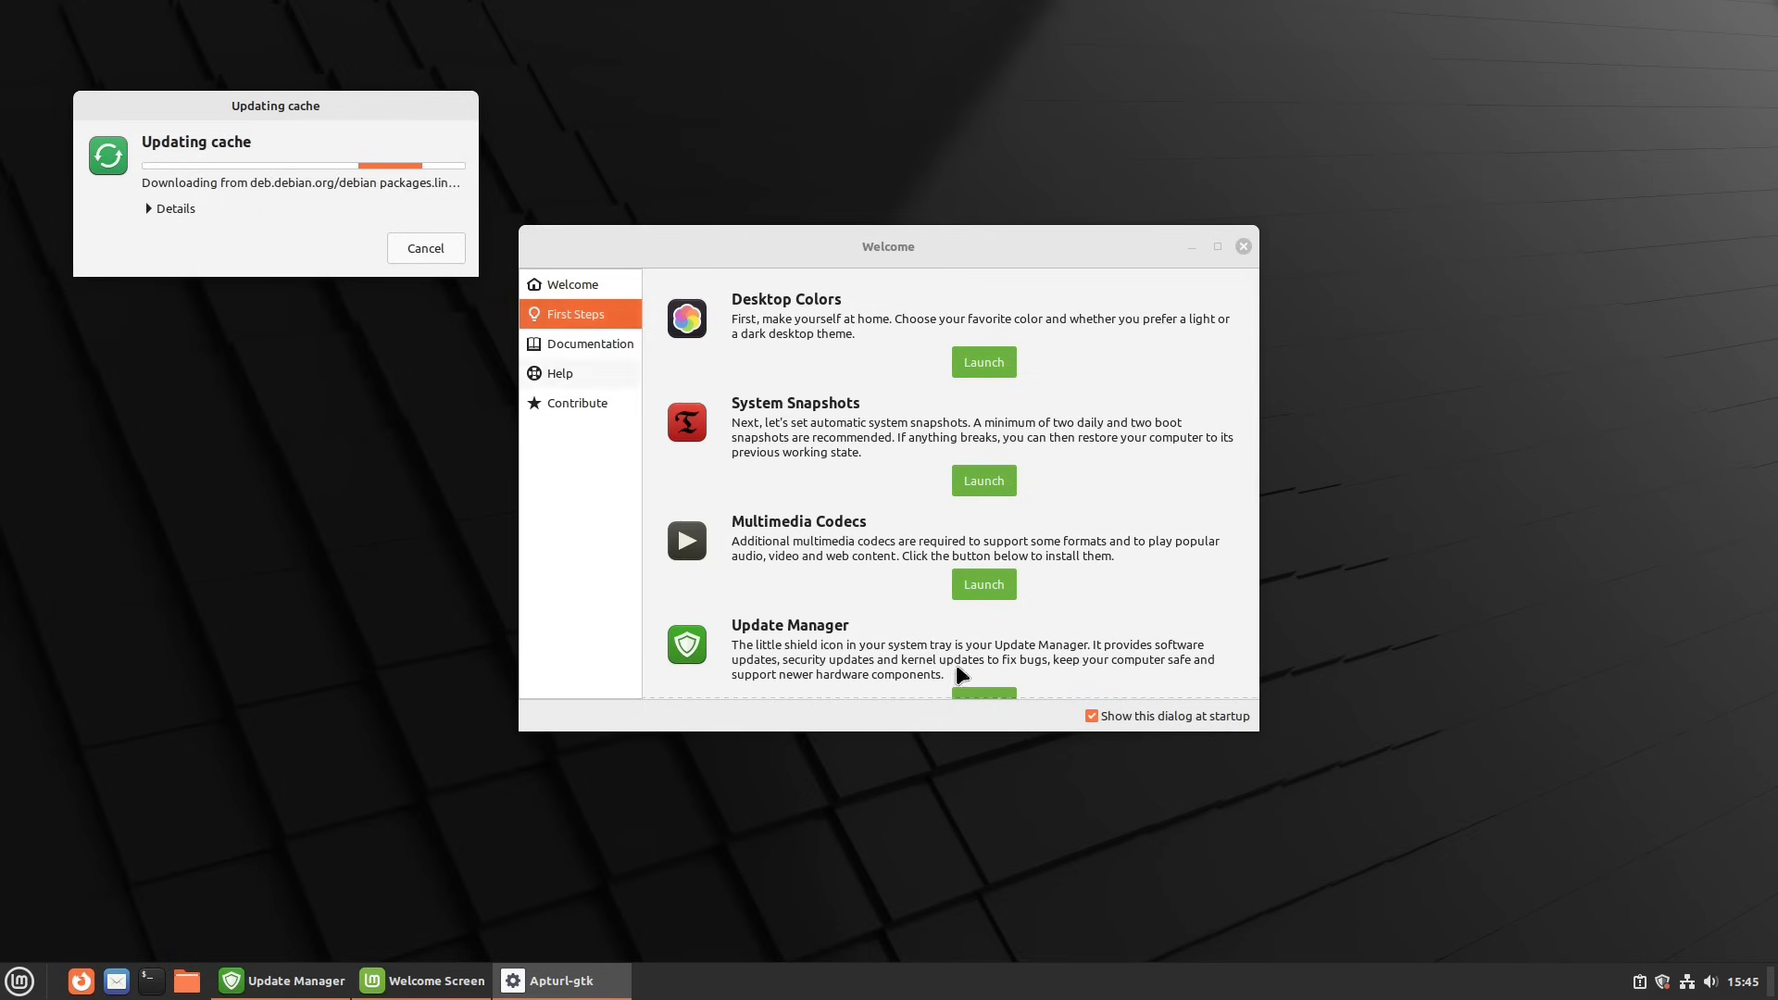
# Bring up the Update Manager and accept its welcome page.
pyautogui.scroll(-2, 1101, 607)
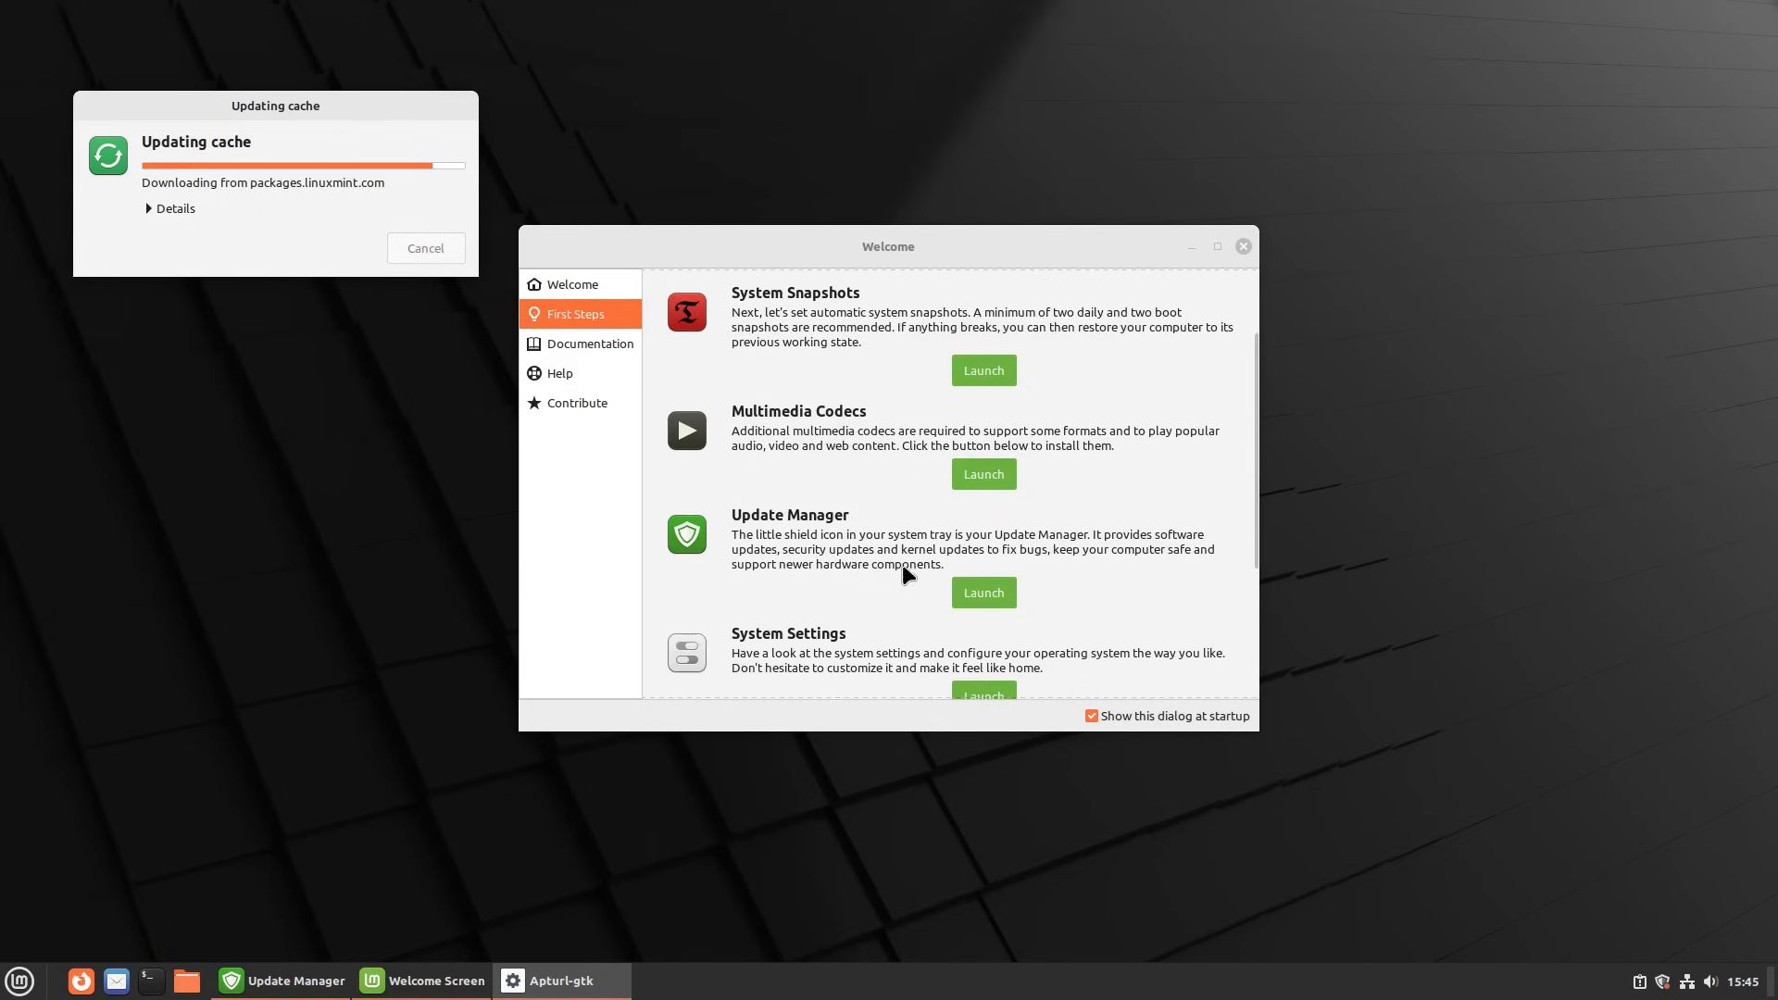
pyautogui.click(264, 988)
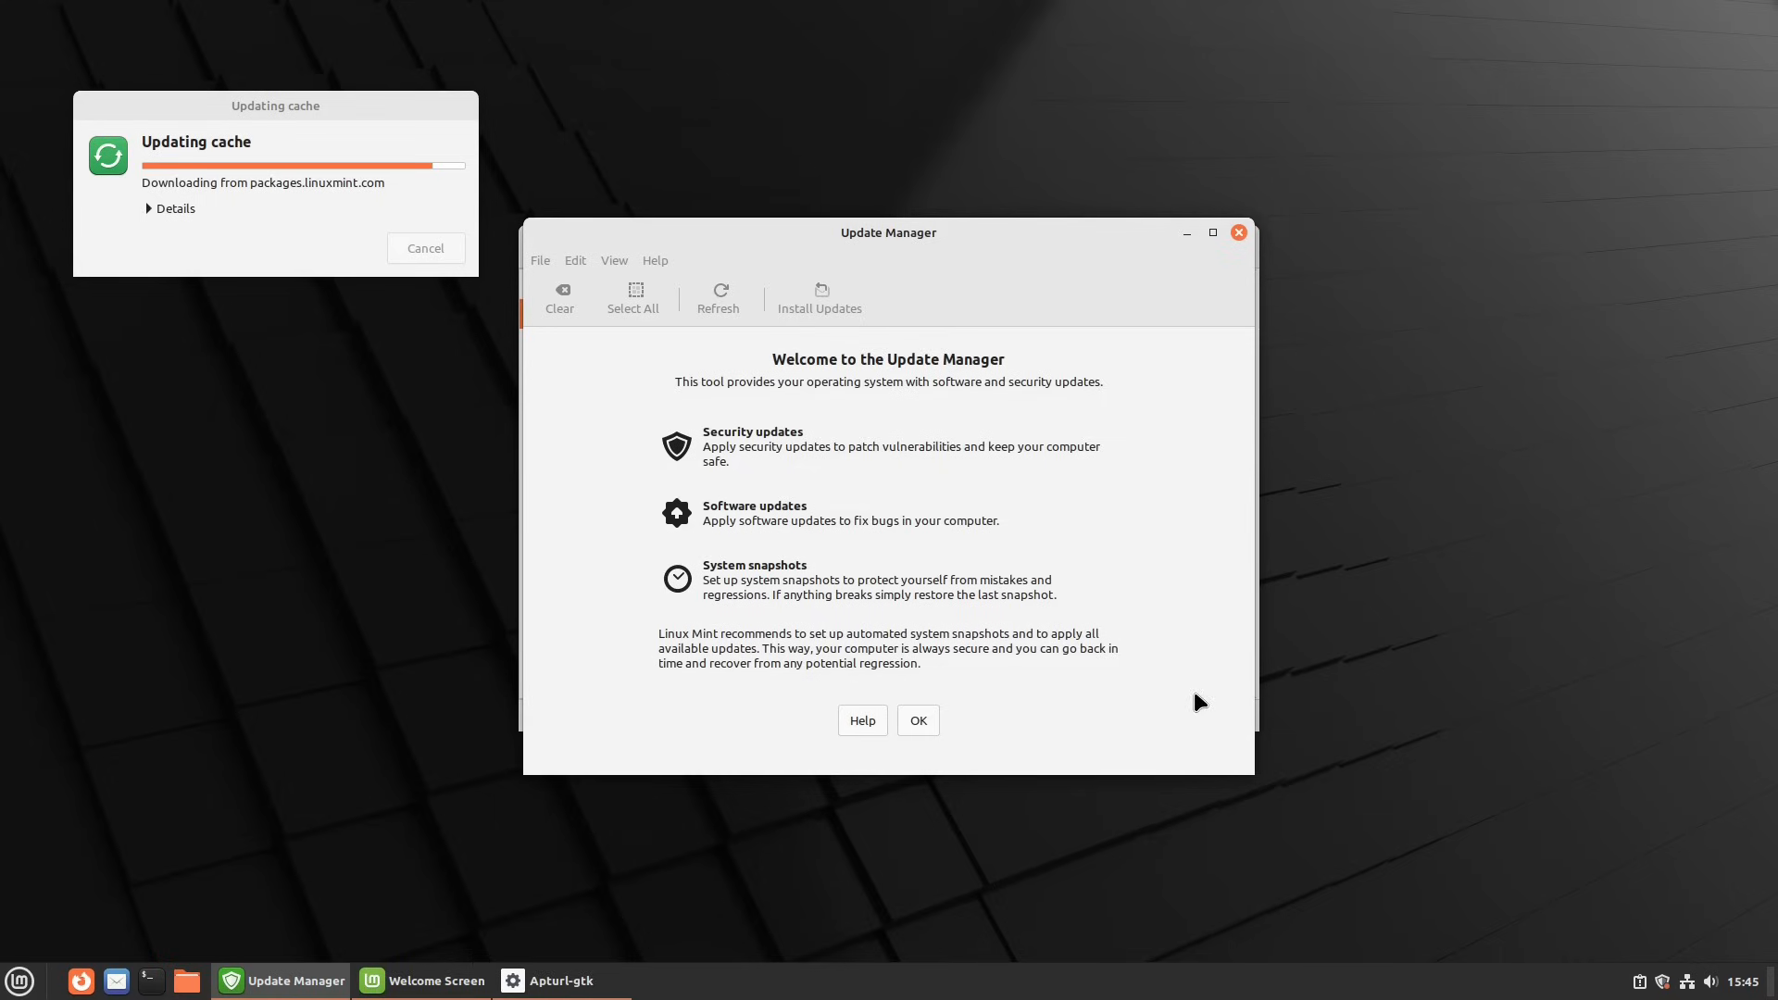
pyautogui.click(918, 722)
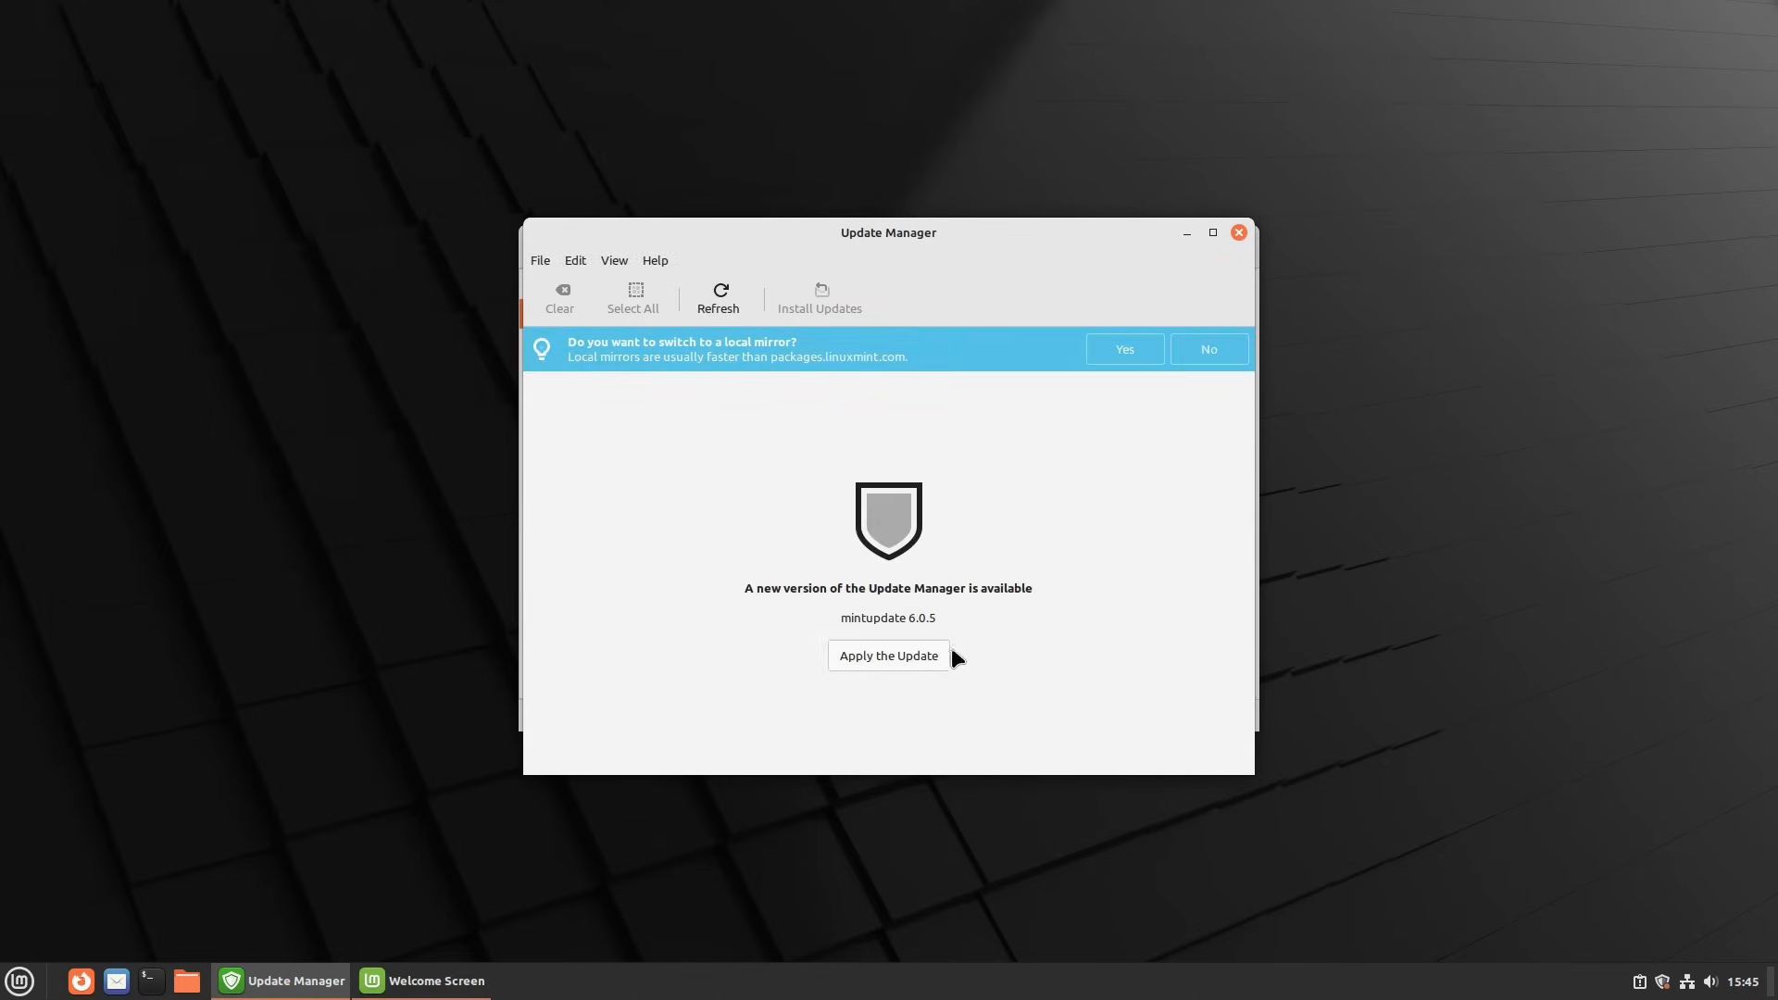
# Authenticate the codec package installation with the account password.
pyautogui.click(1135, 351)
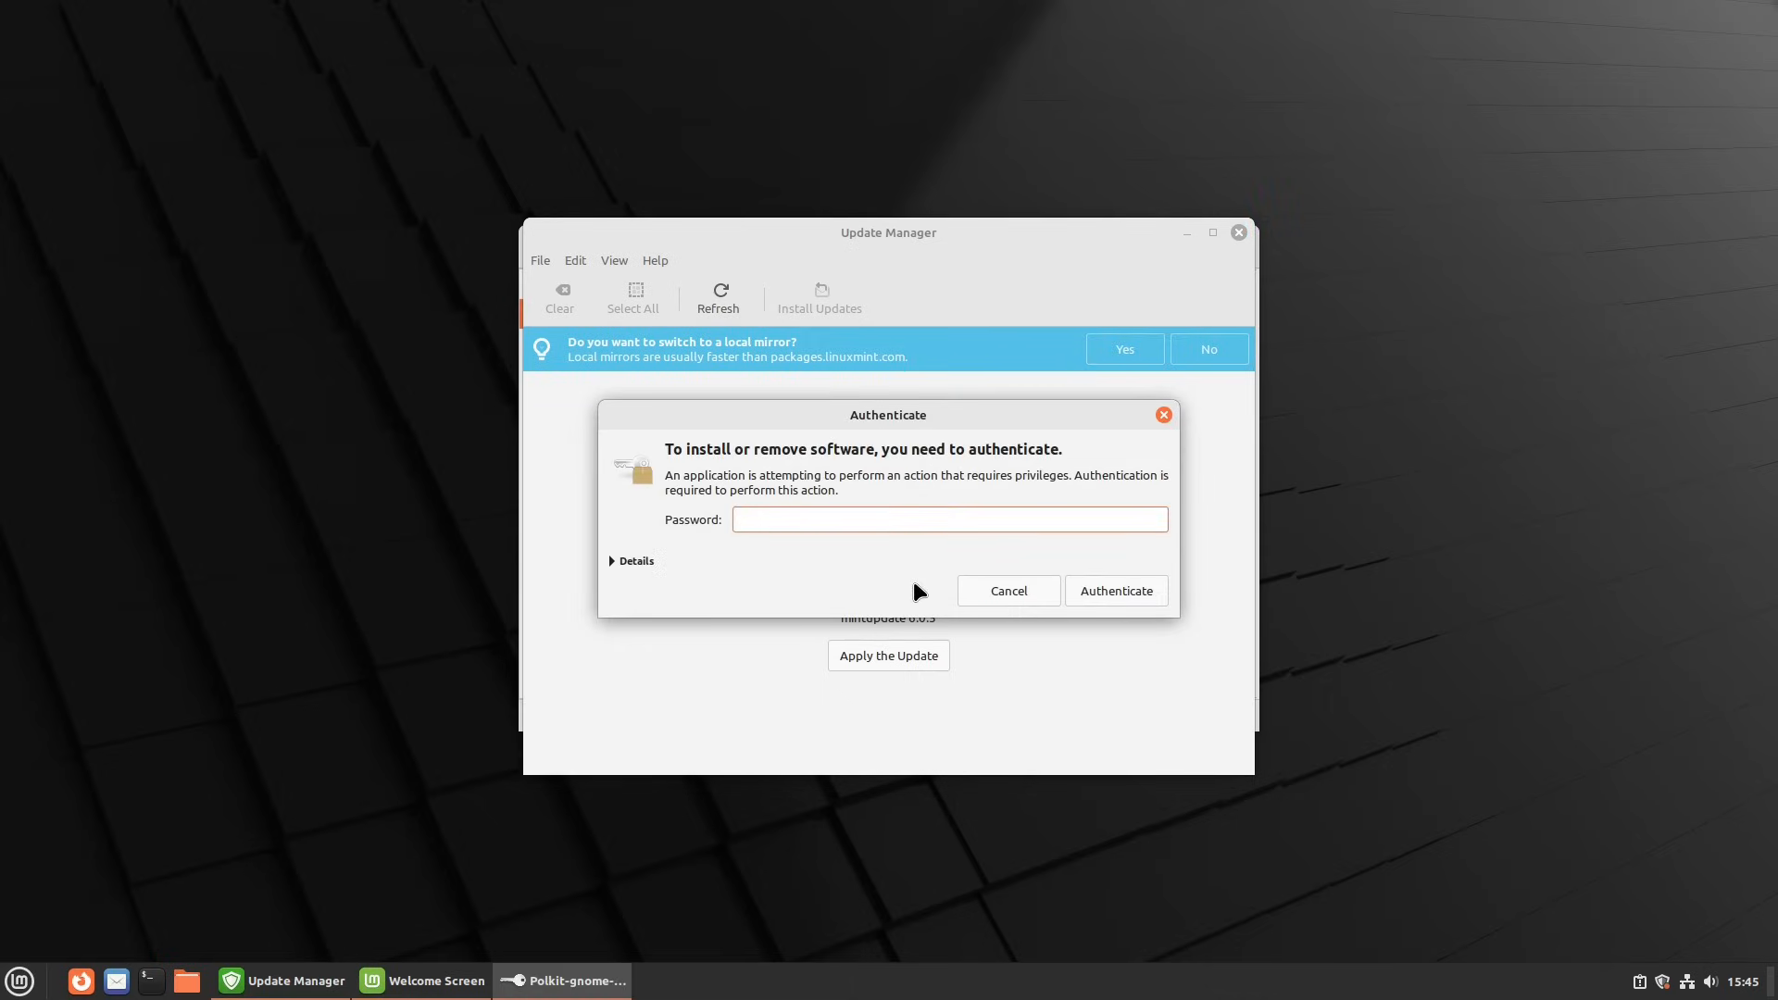
pyautogui.press('Return')
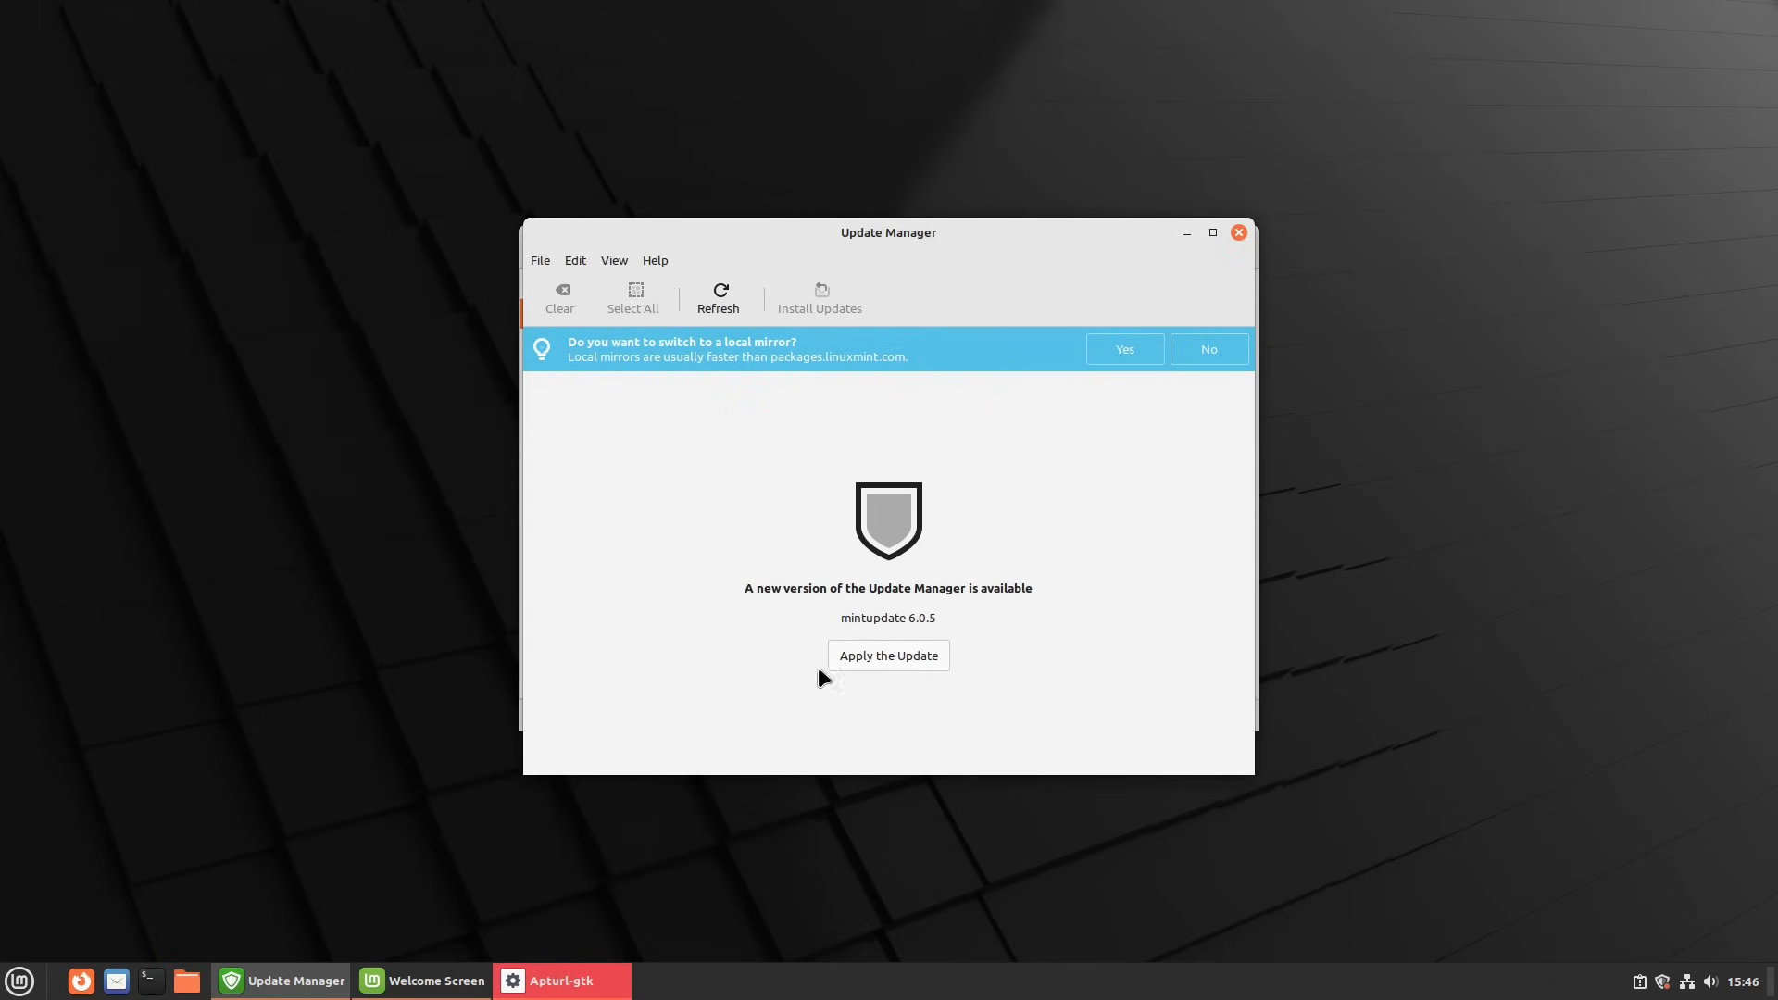
# Try to apply the Update Manager's own update to mintupdate 6.0.5 and dismiss the notice.
pyautogui.click(885, 657)
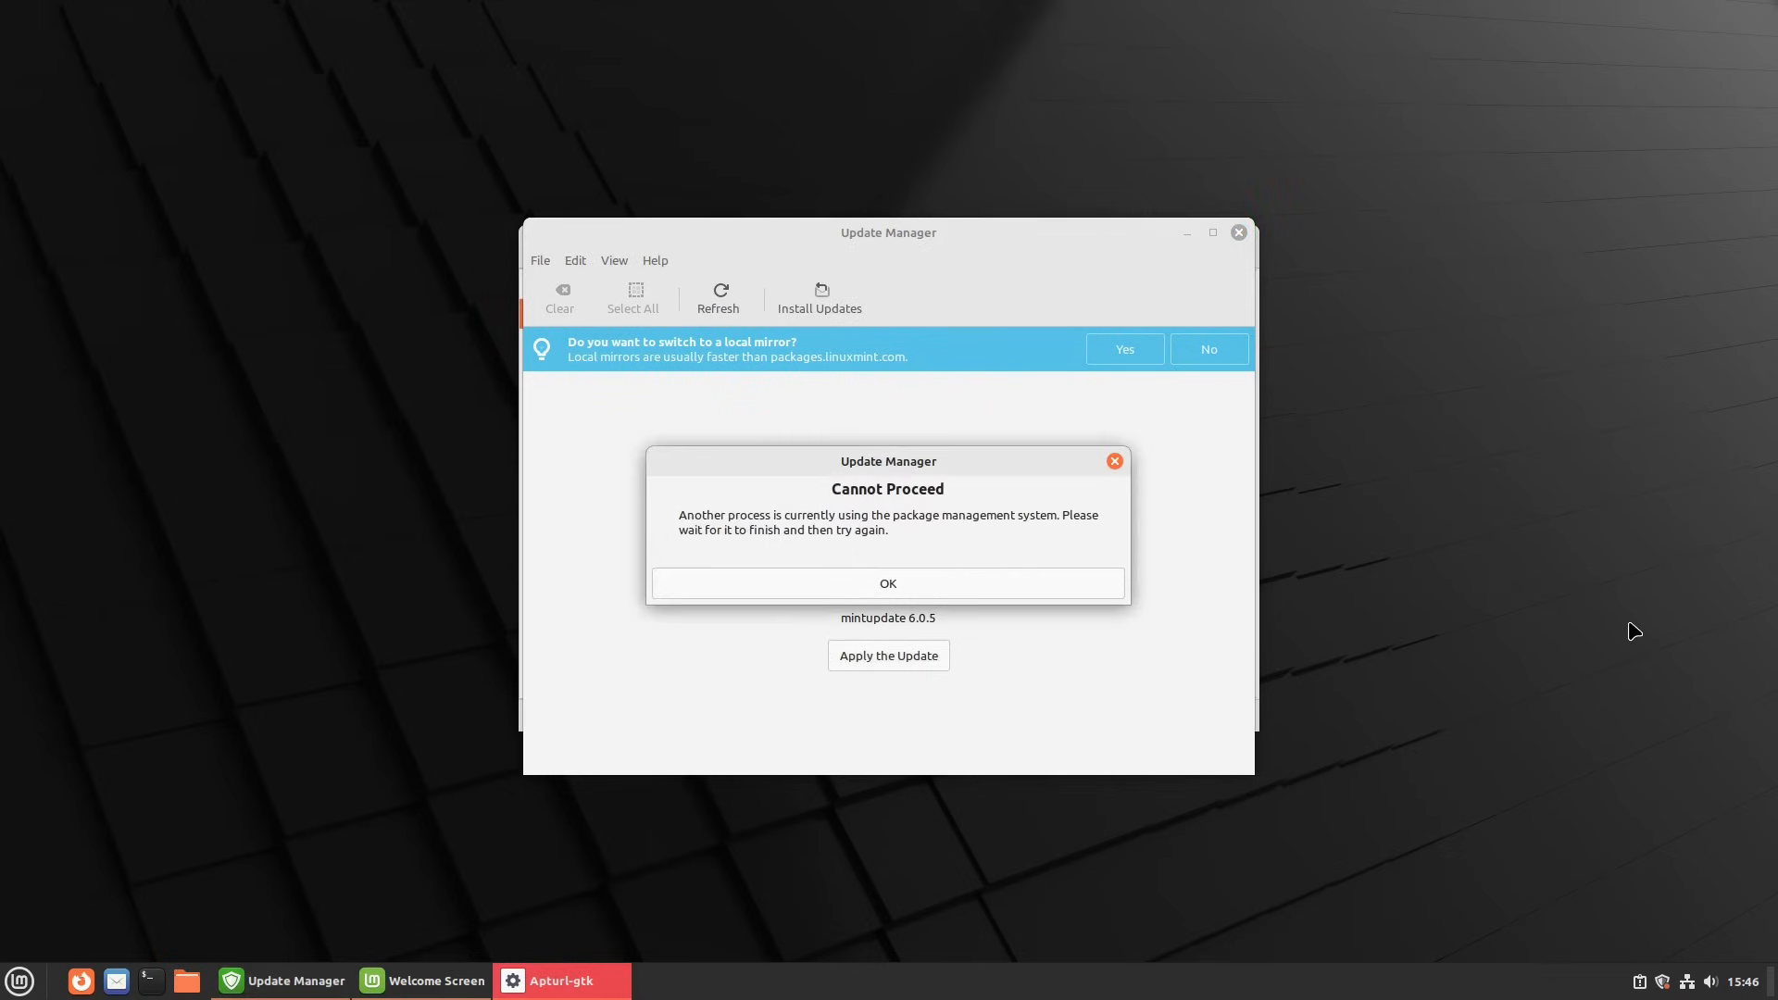
pyautogui.click(913, 581)
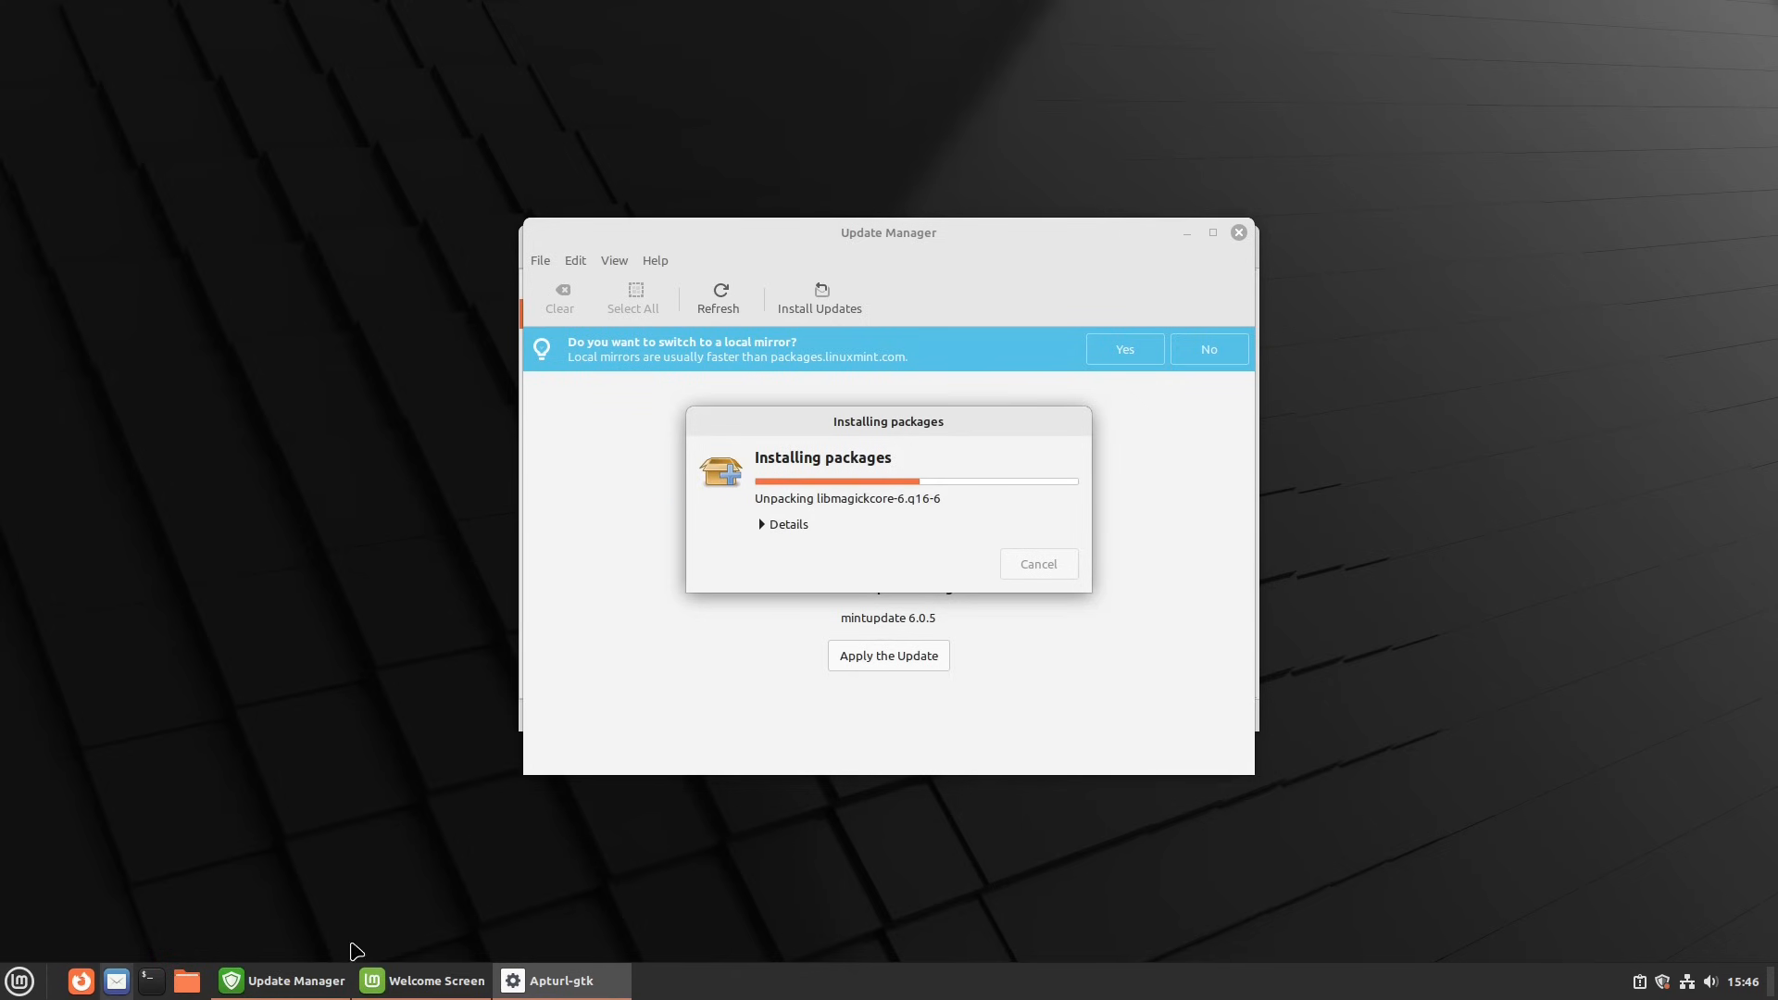
# Look through the remaining First Steps entries on the Welcome screen and close it.
pyautogui.click(422, 980)
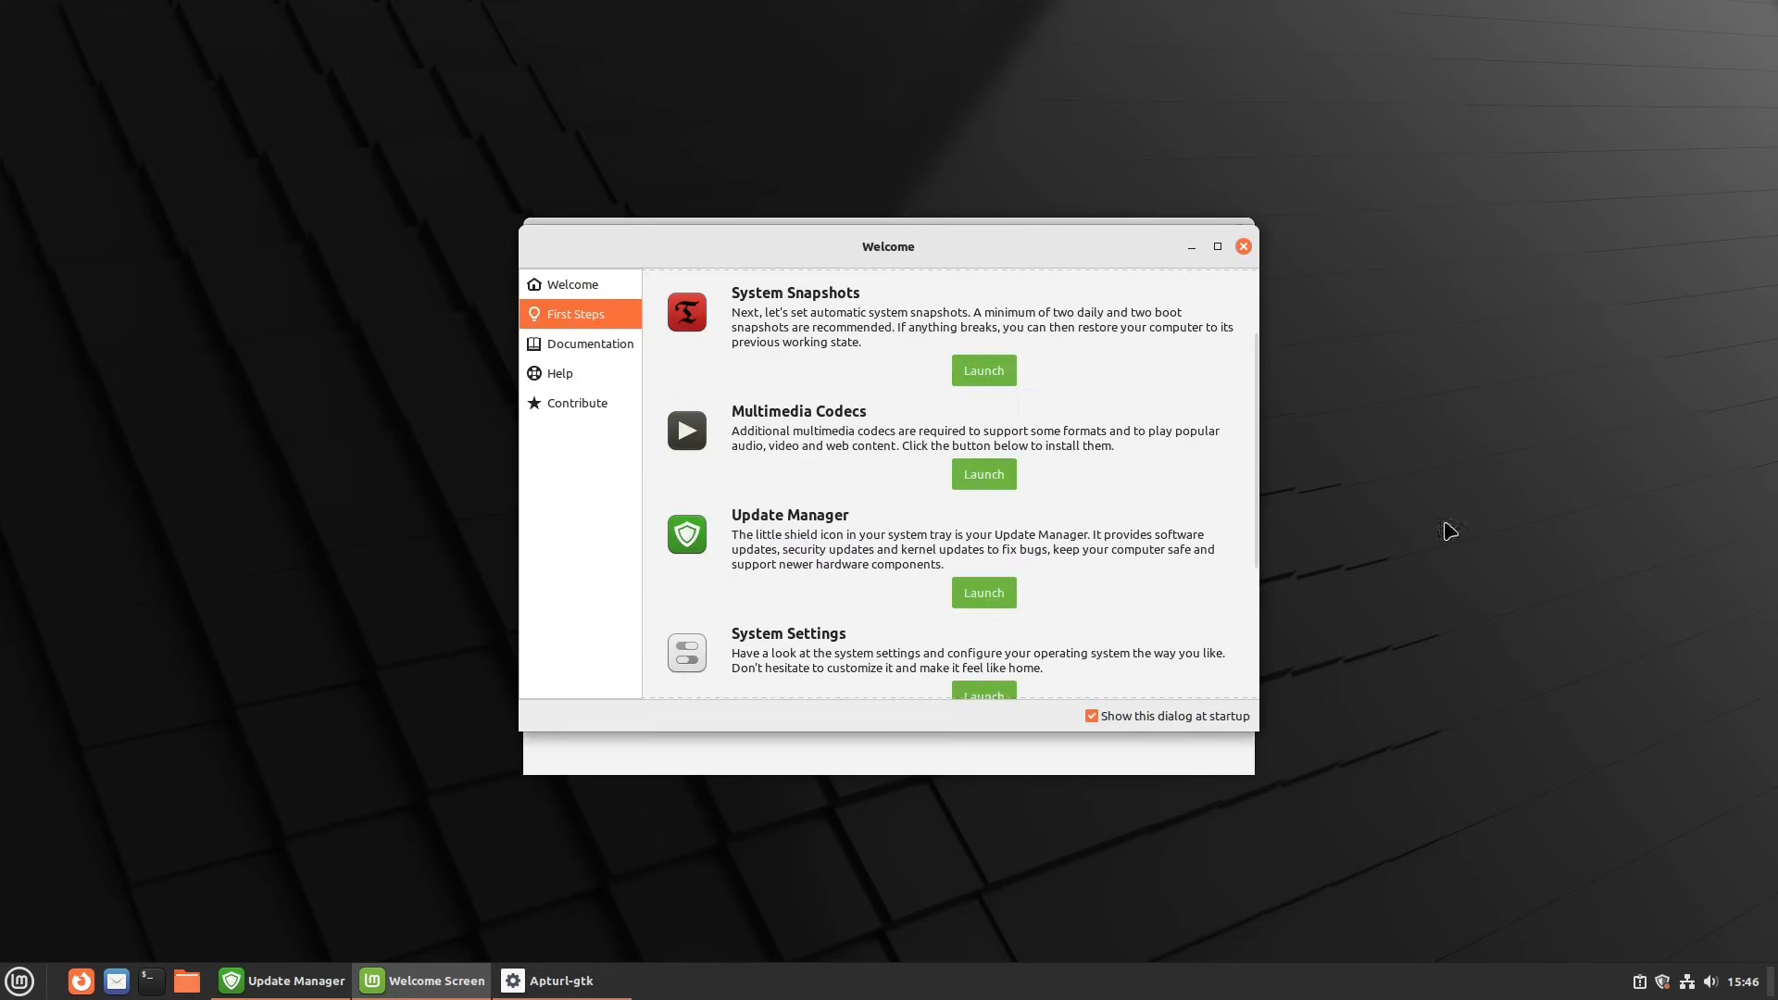
pyautogui.scroll(-2, 1036, 576)
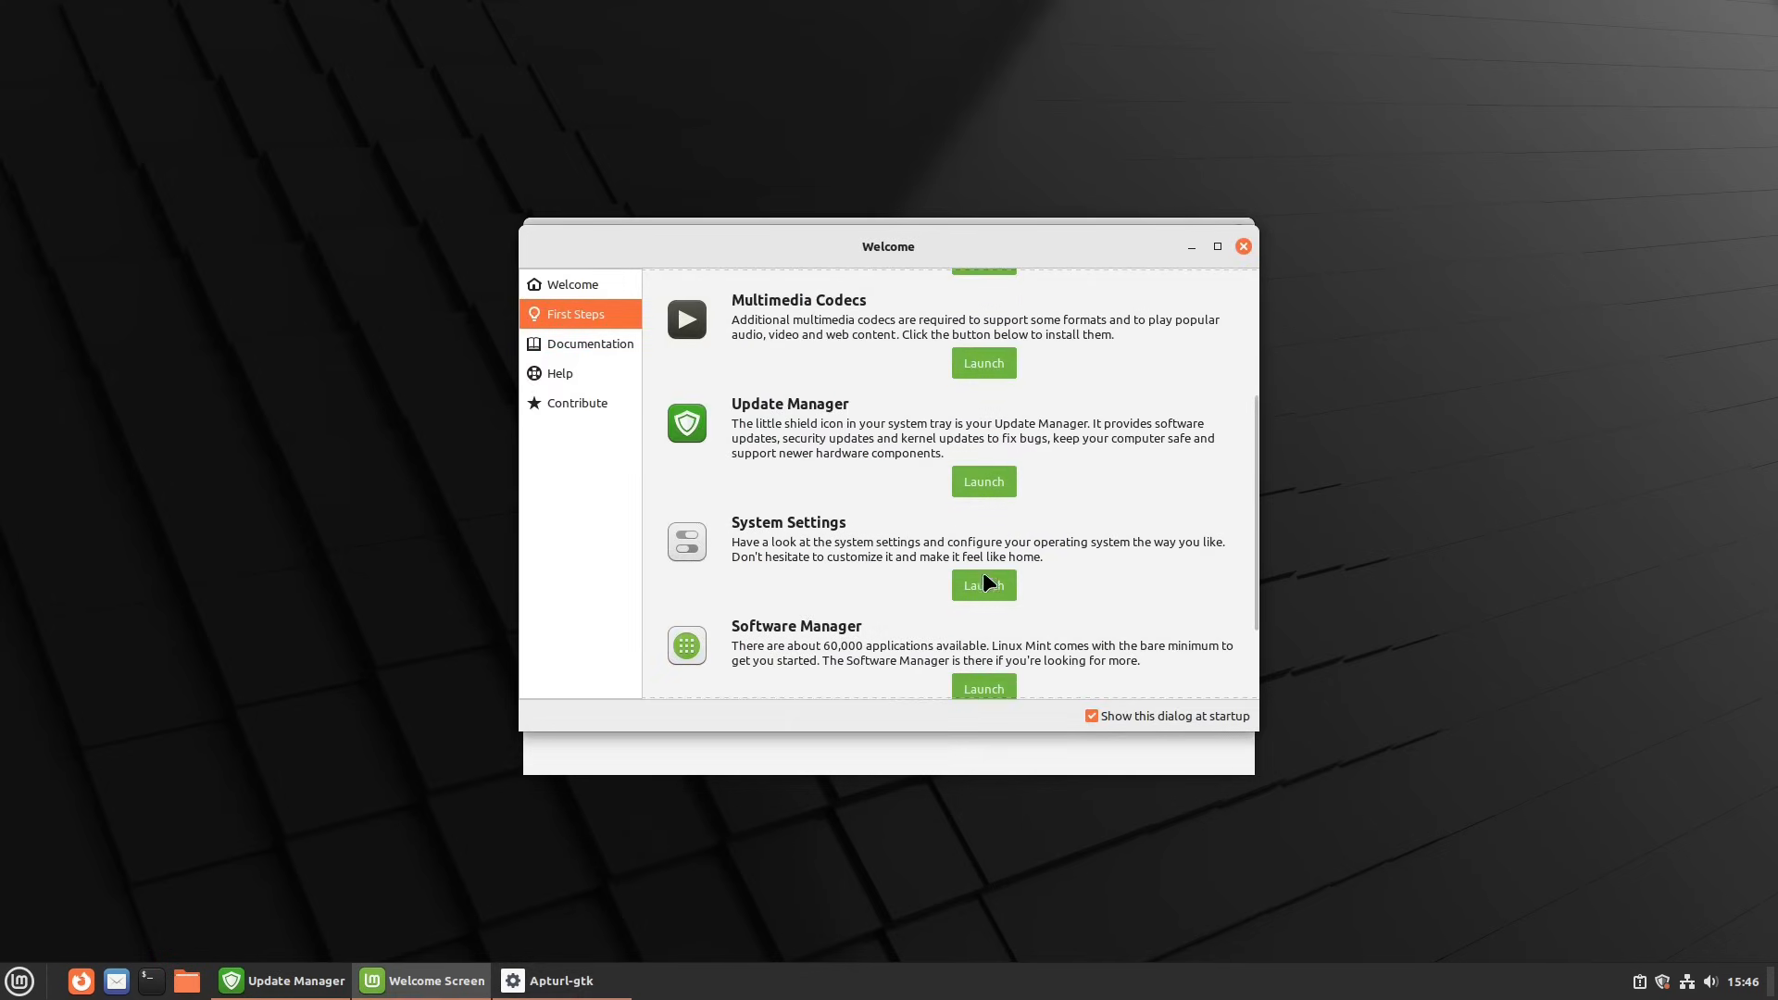
pyautogui.scroll(-1, 839, 633)
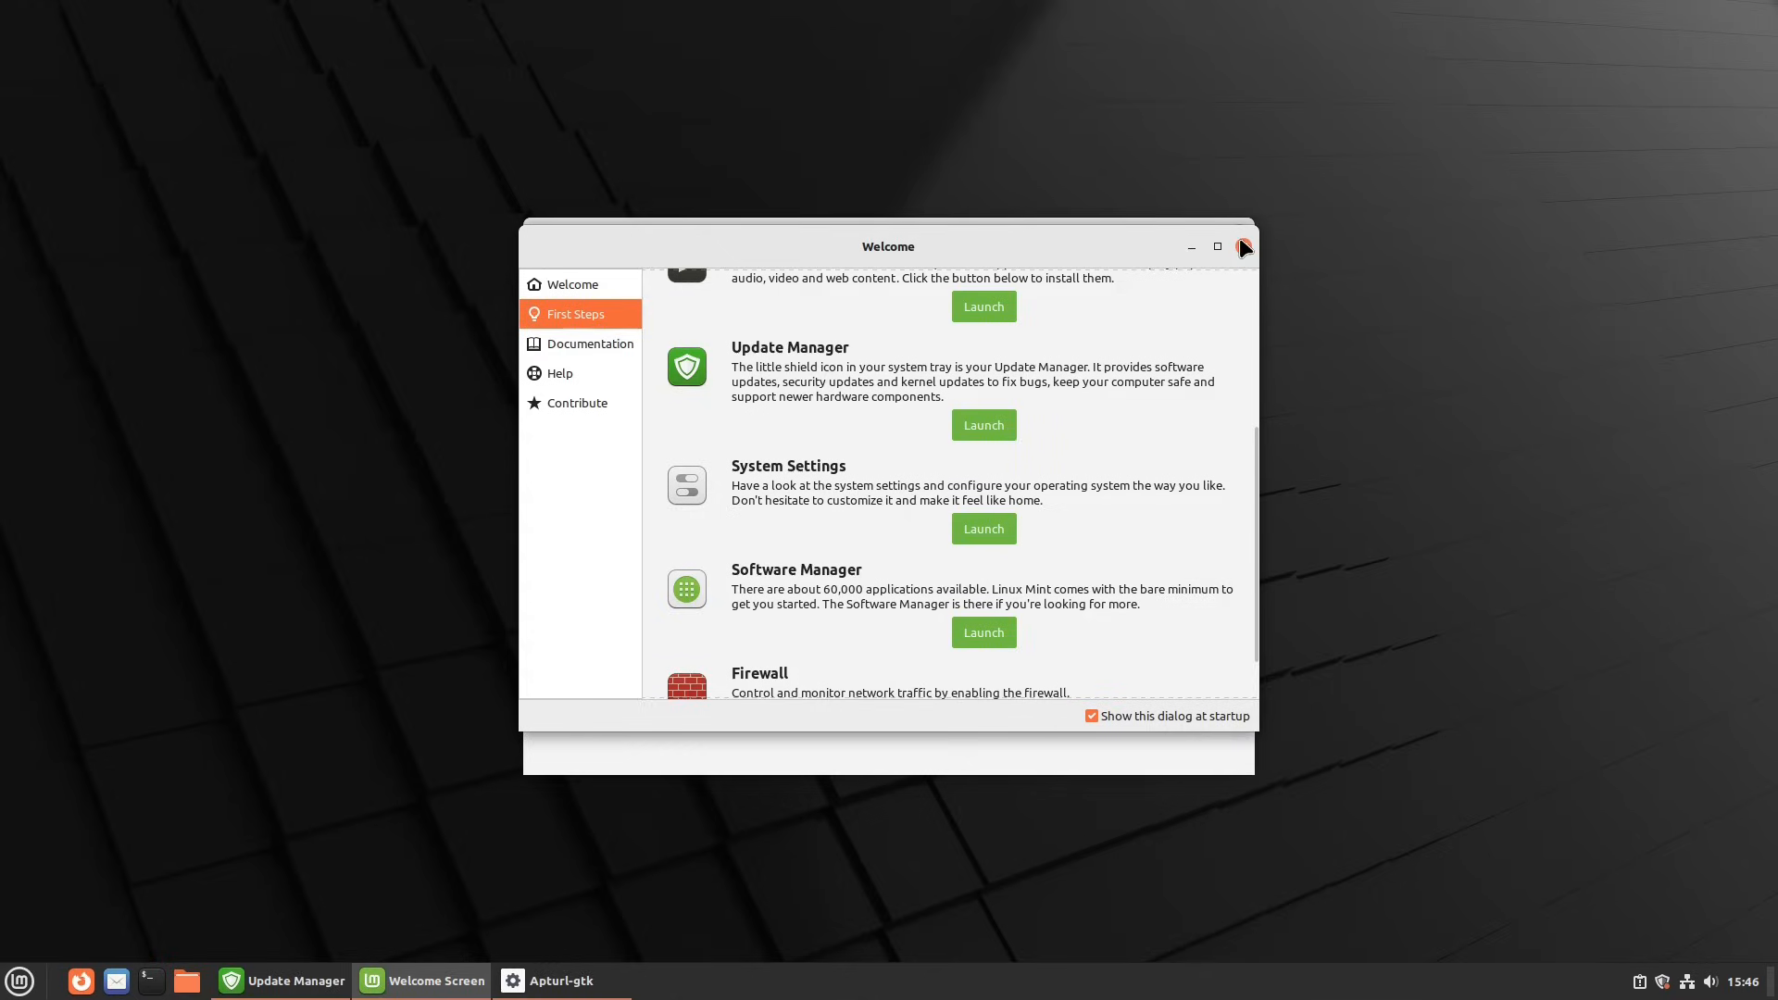
pyautogui.hotkey('alt', 'F4')
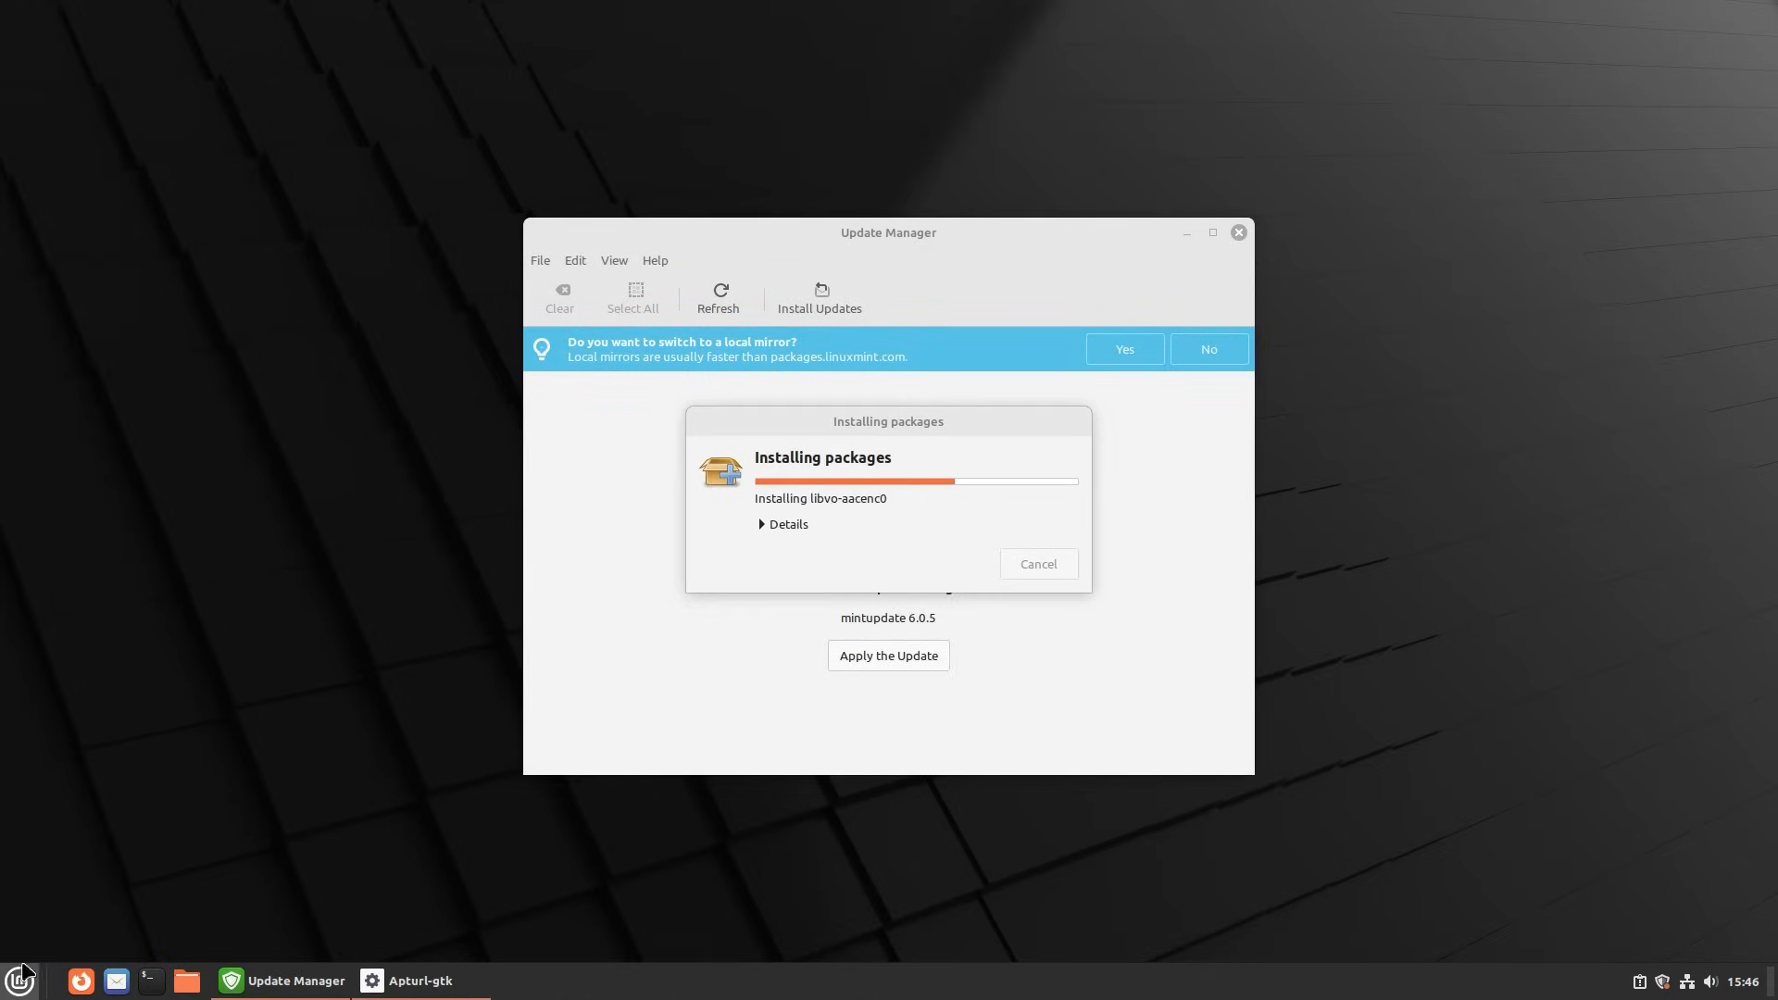
# Launch the Software Manager from the application menu and arrange it side by side with the Update Manager.
pyautogui.click(20, 980)
pyautogui.click(48, 563)
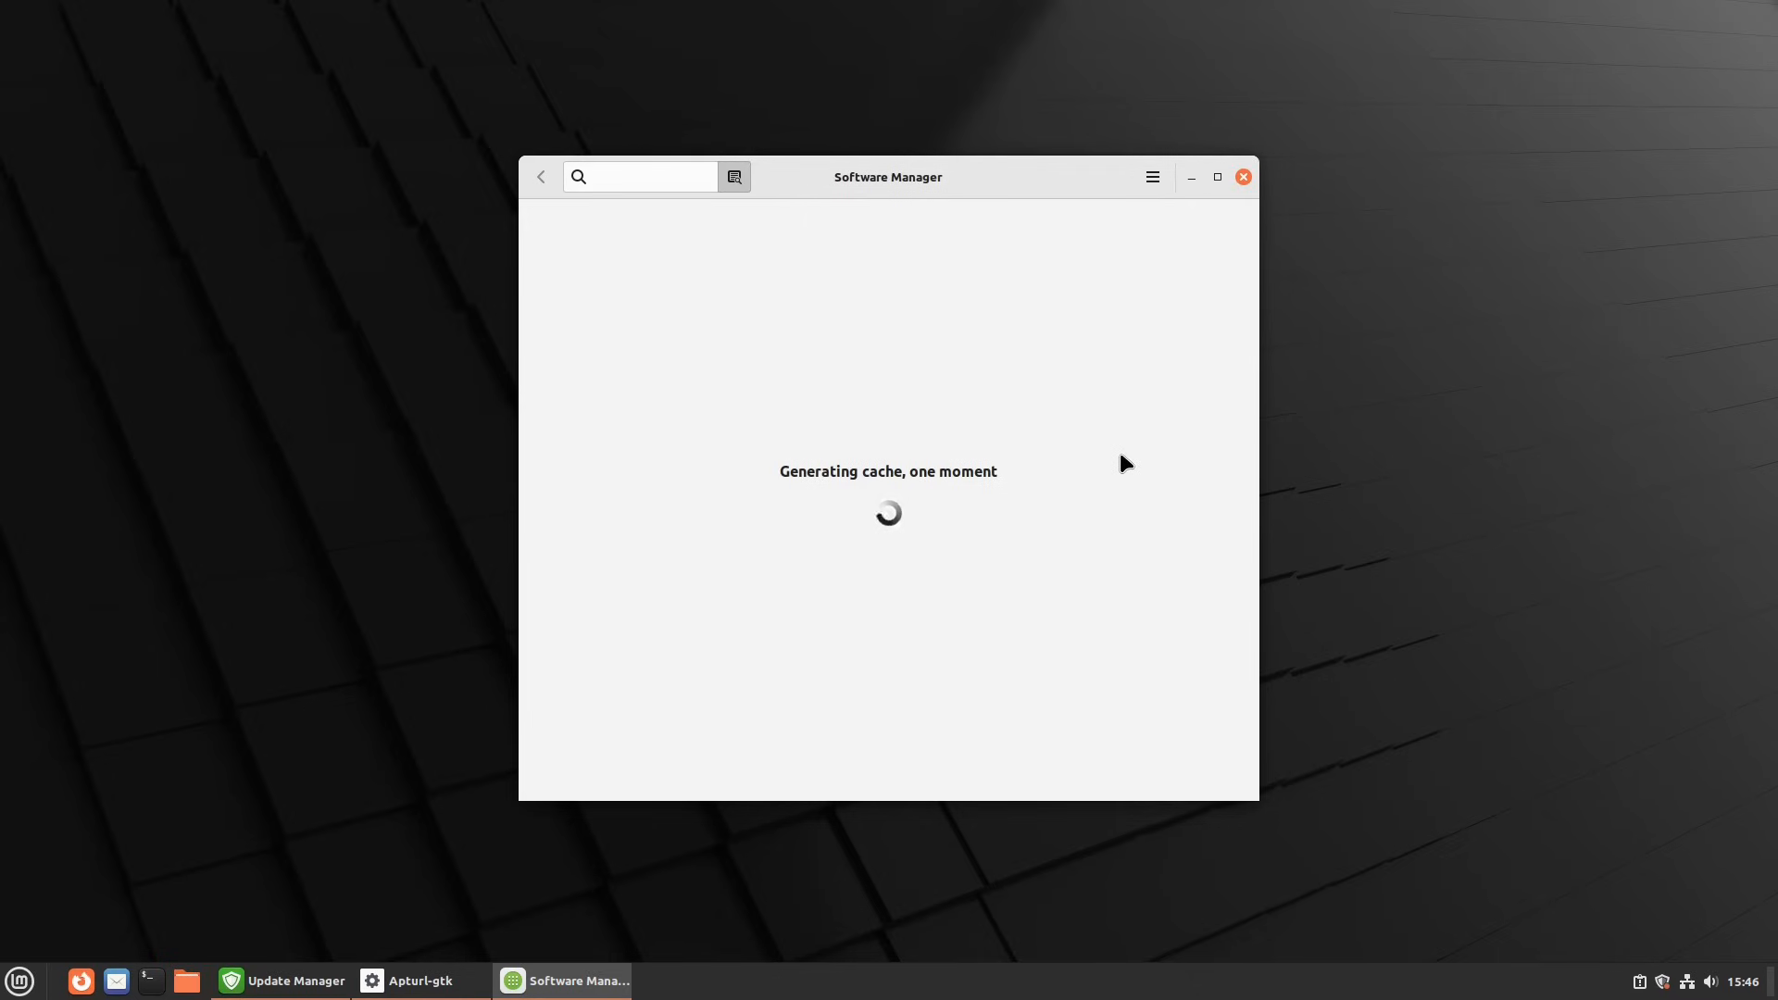
pyautogui.moveTo(861, 176); pyautogui.dragTo(388, 107)
pyautogui.moveTo(1076, 269); pyautogui.dragTo(1564, 289)
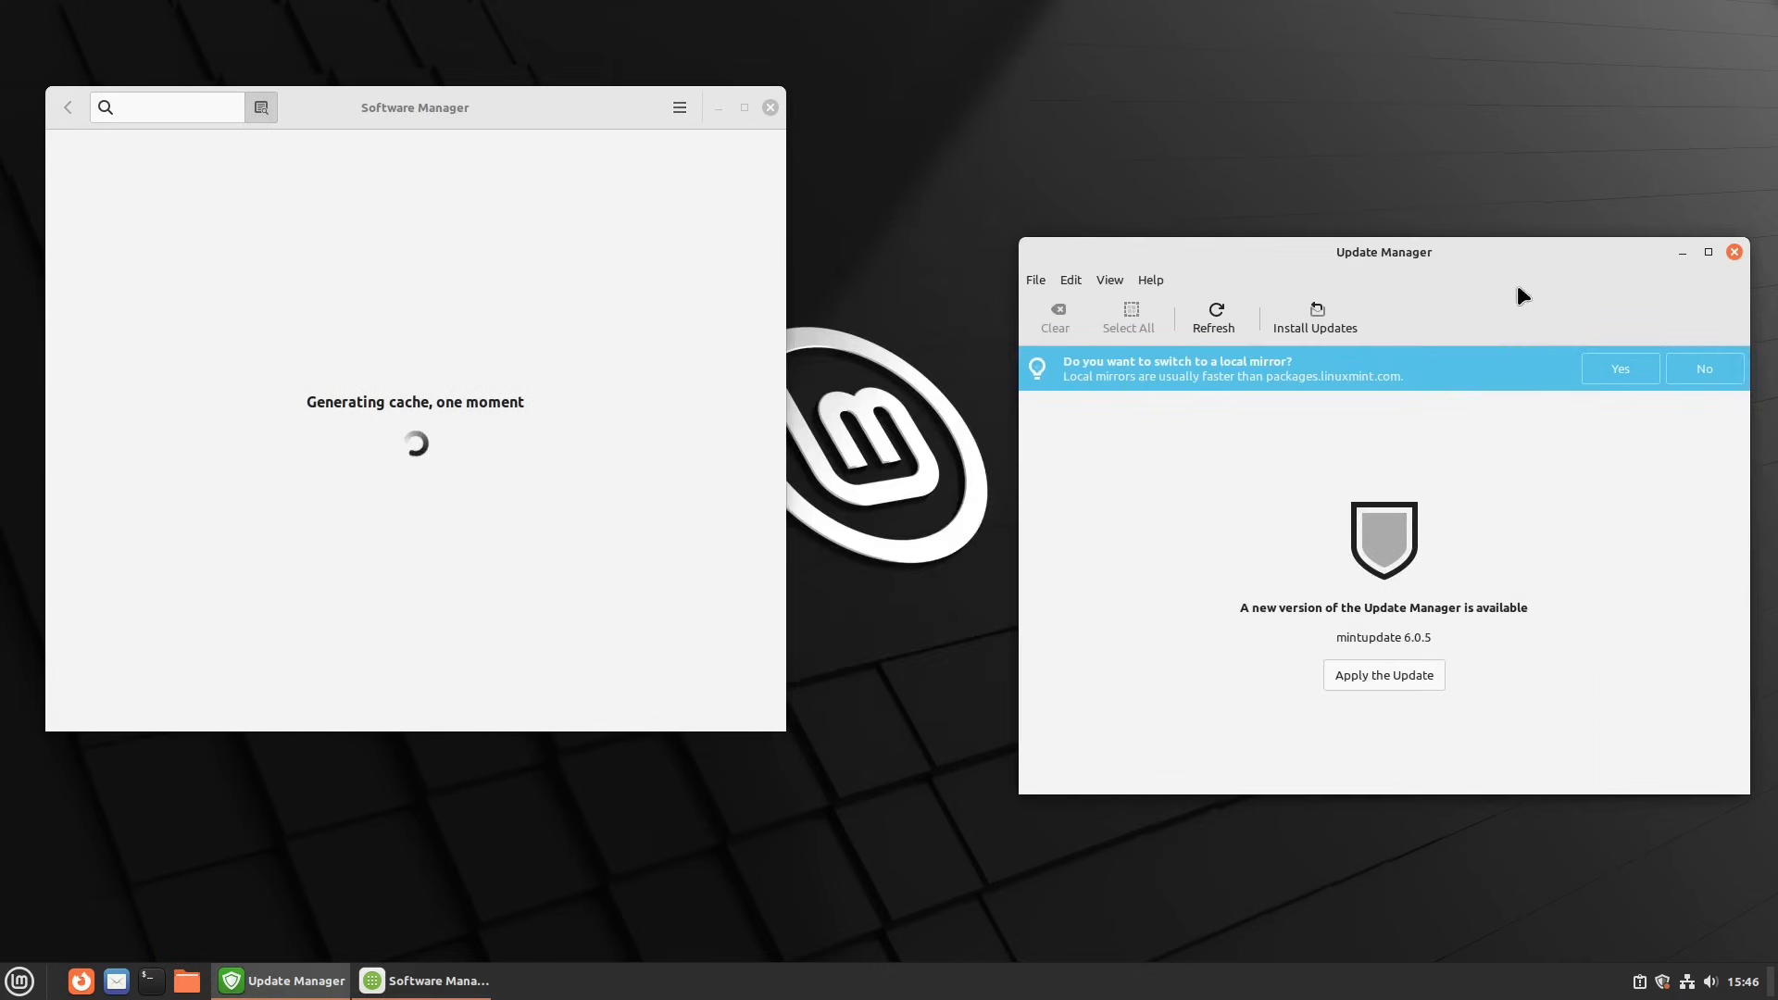
# Apply the mintupdate 6.0.5 update, authenticate with the account password, and reposition the Update Manager window.
pyautogui.click(1384, 674)
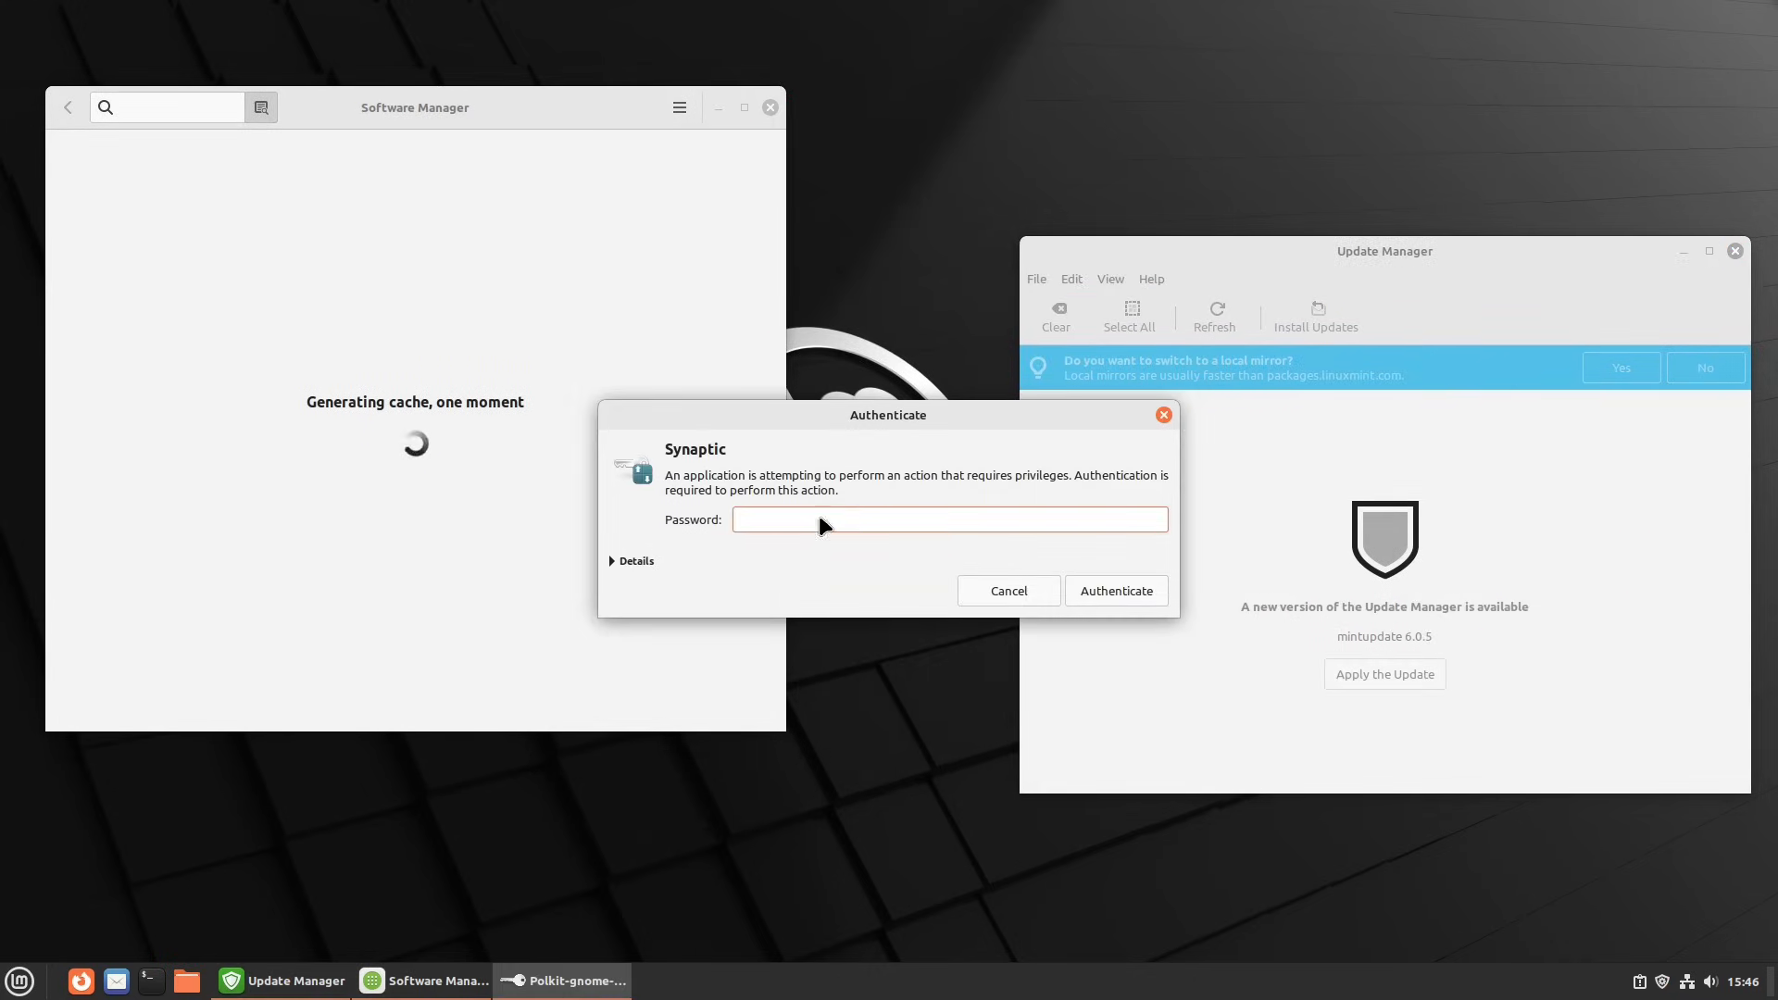
pyautogui.write('•')
pyautogui.press('Return')
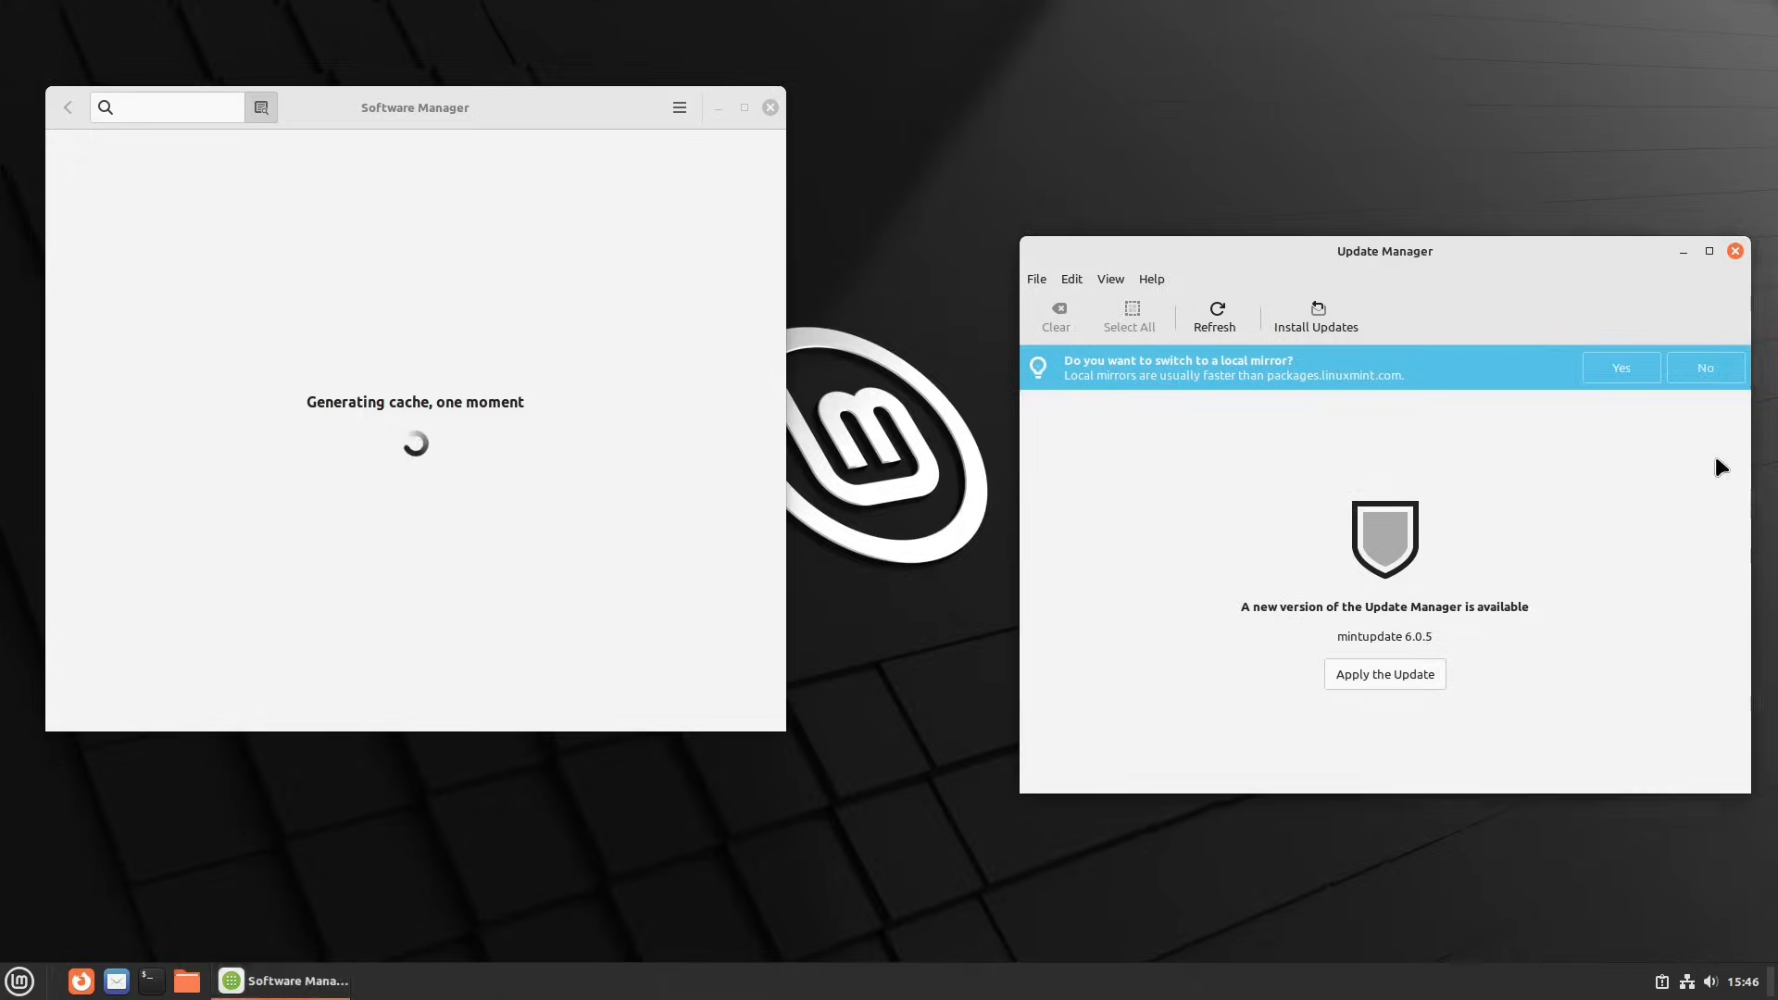
pyautogui.moveTo(1083, 337); pyautogui.dragTo(1376, 150)
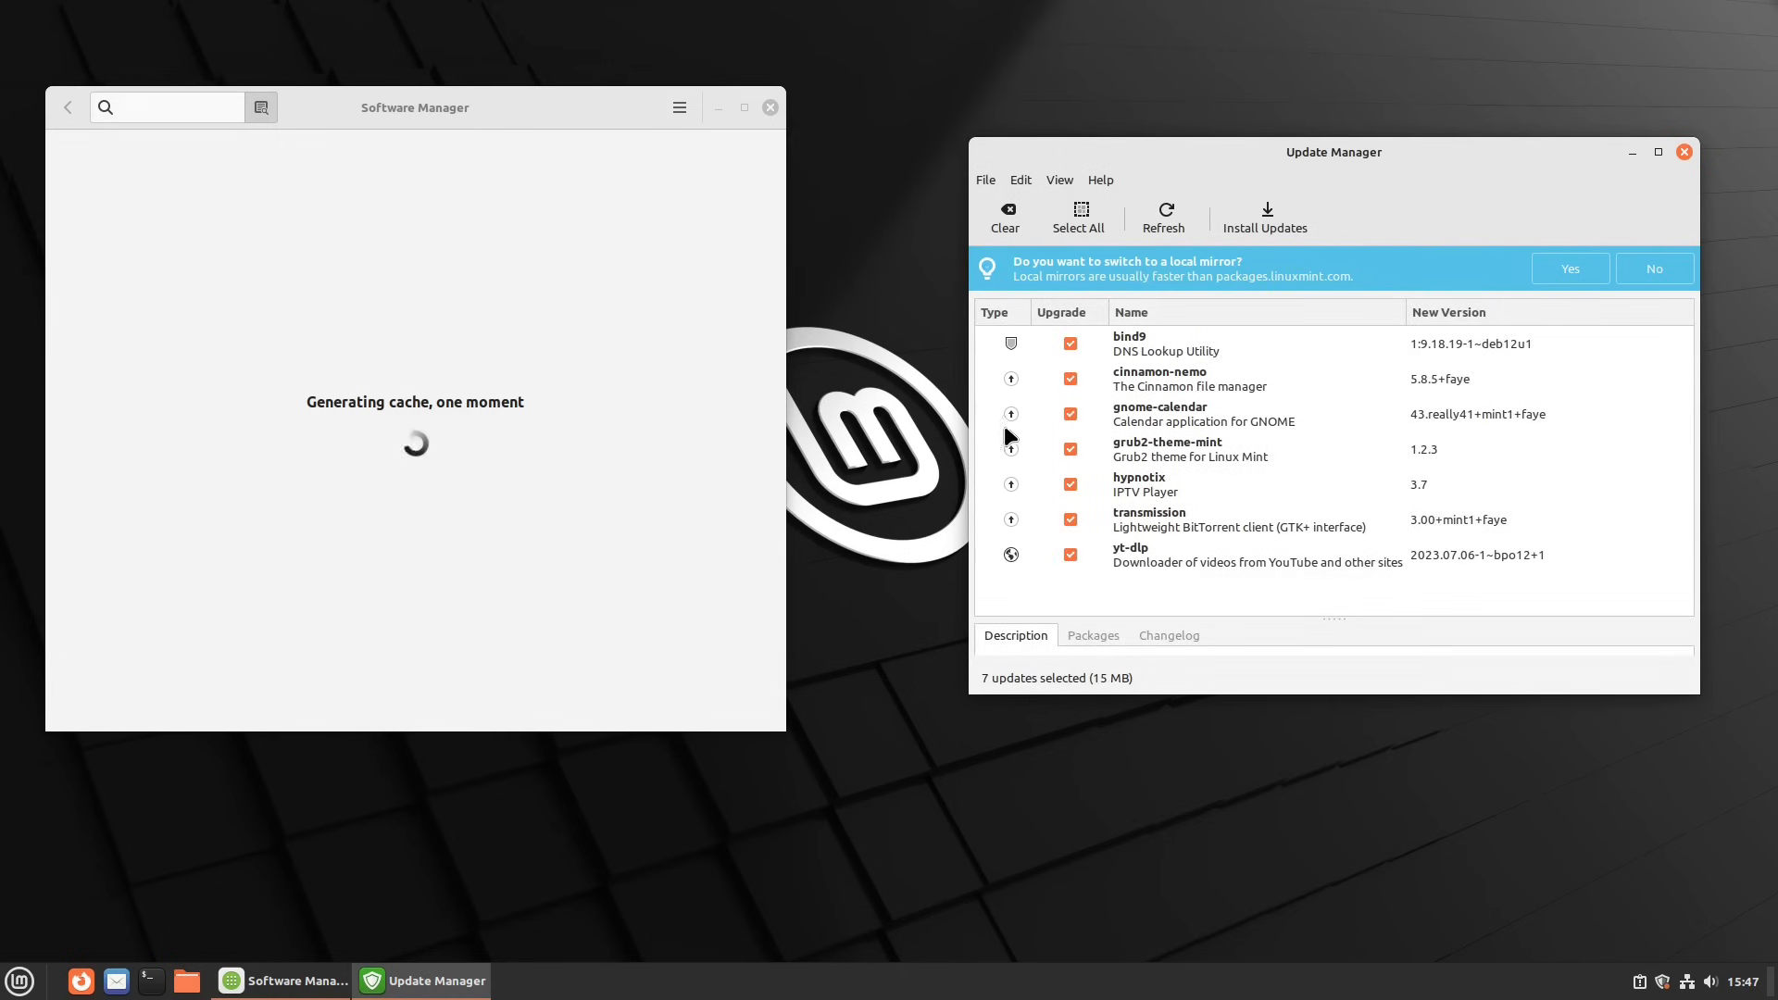
# Inspect the types of the pending updates and the Edit and View options in the Update Manager, and close it.
pyautogui.moveTo(1011, 560)
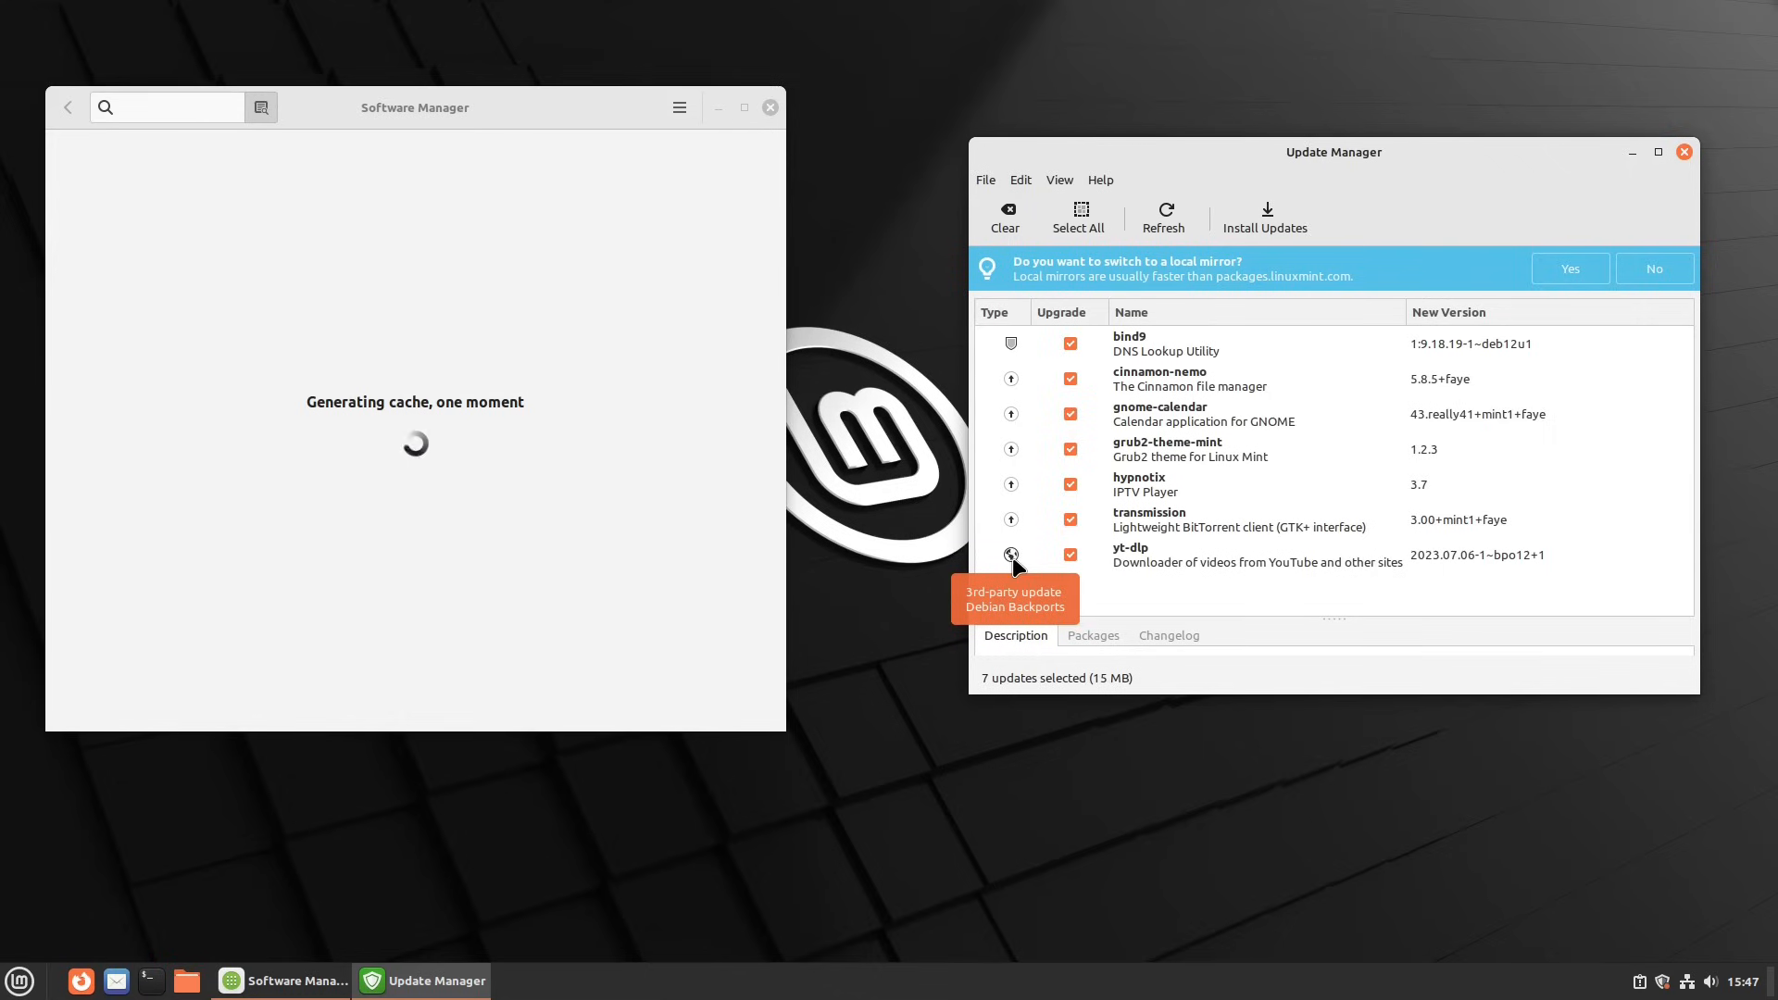
pyautogui.moveTo(1007, 518)
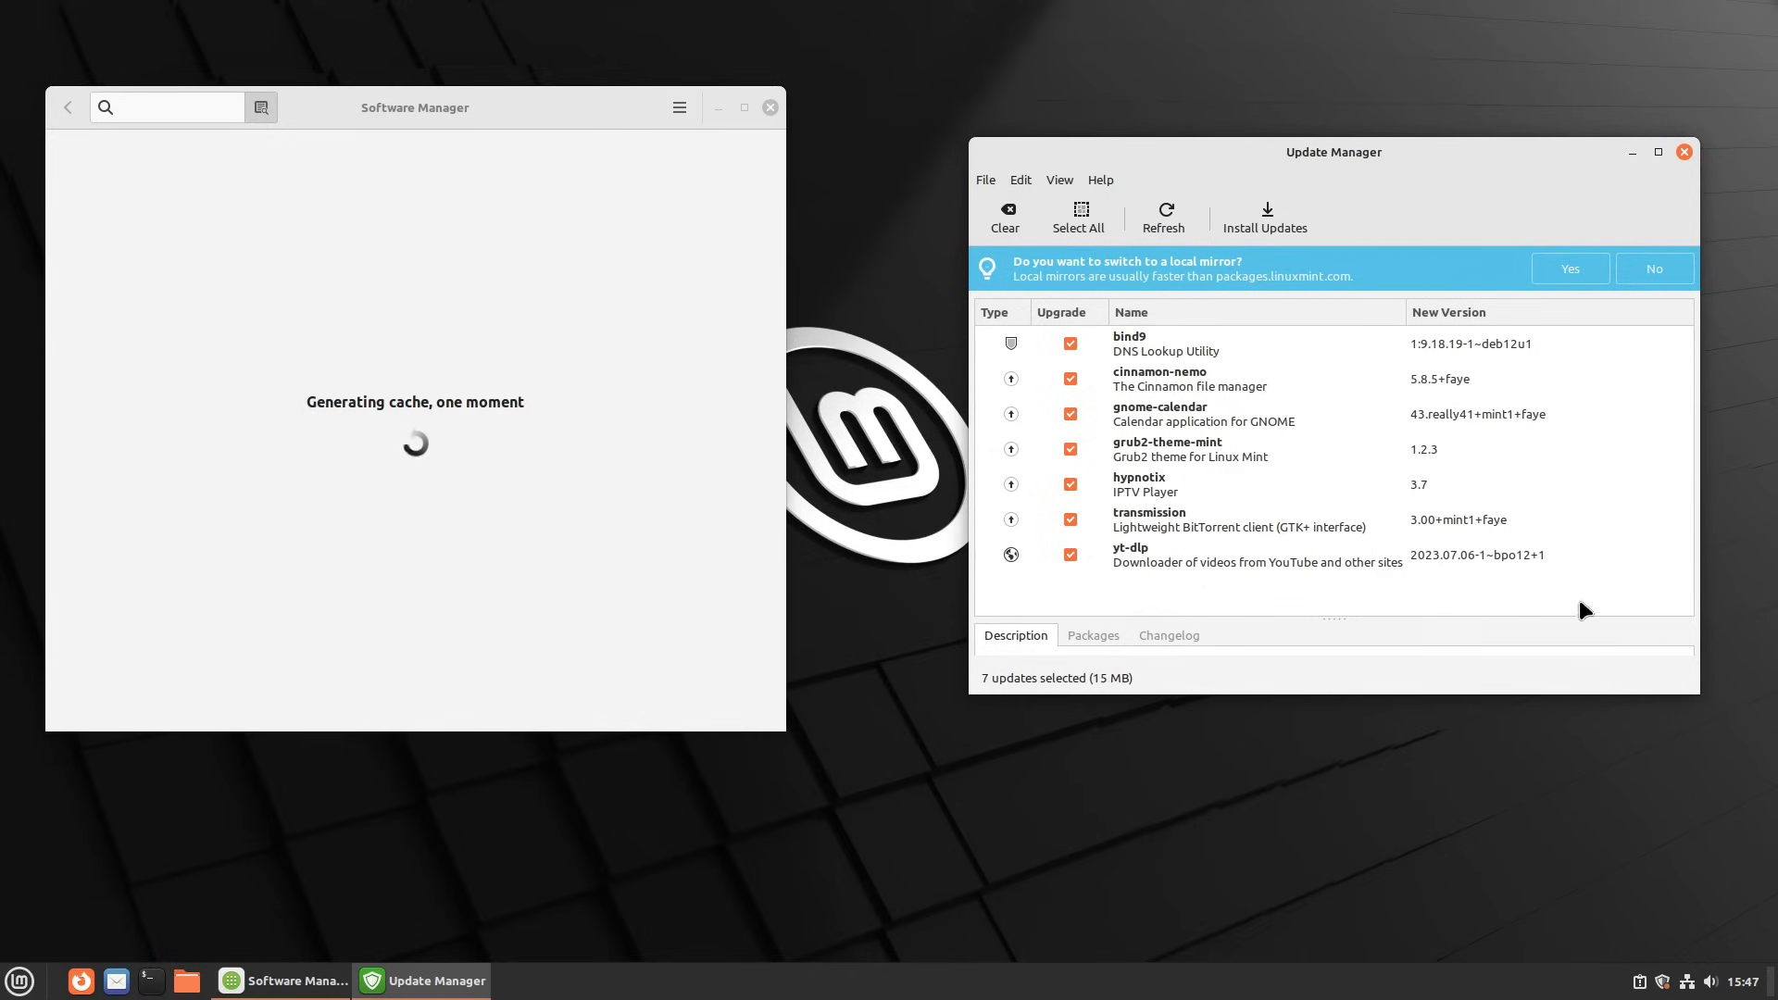
pyautogui.click(1023, 181)
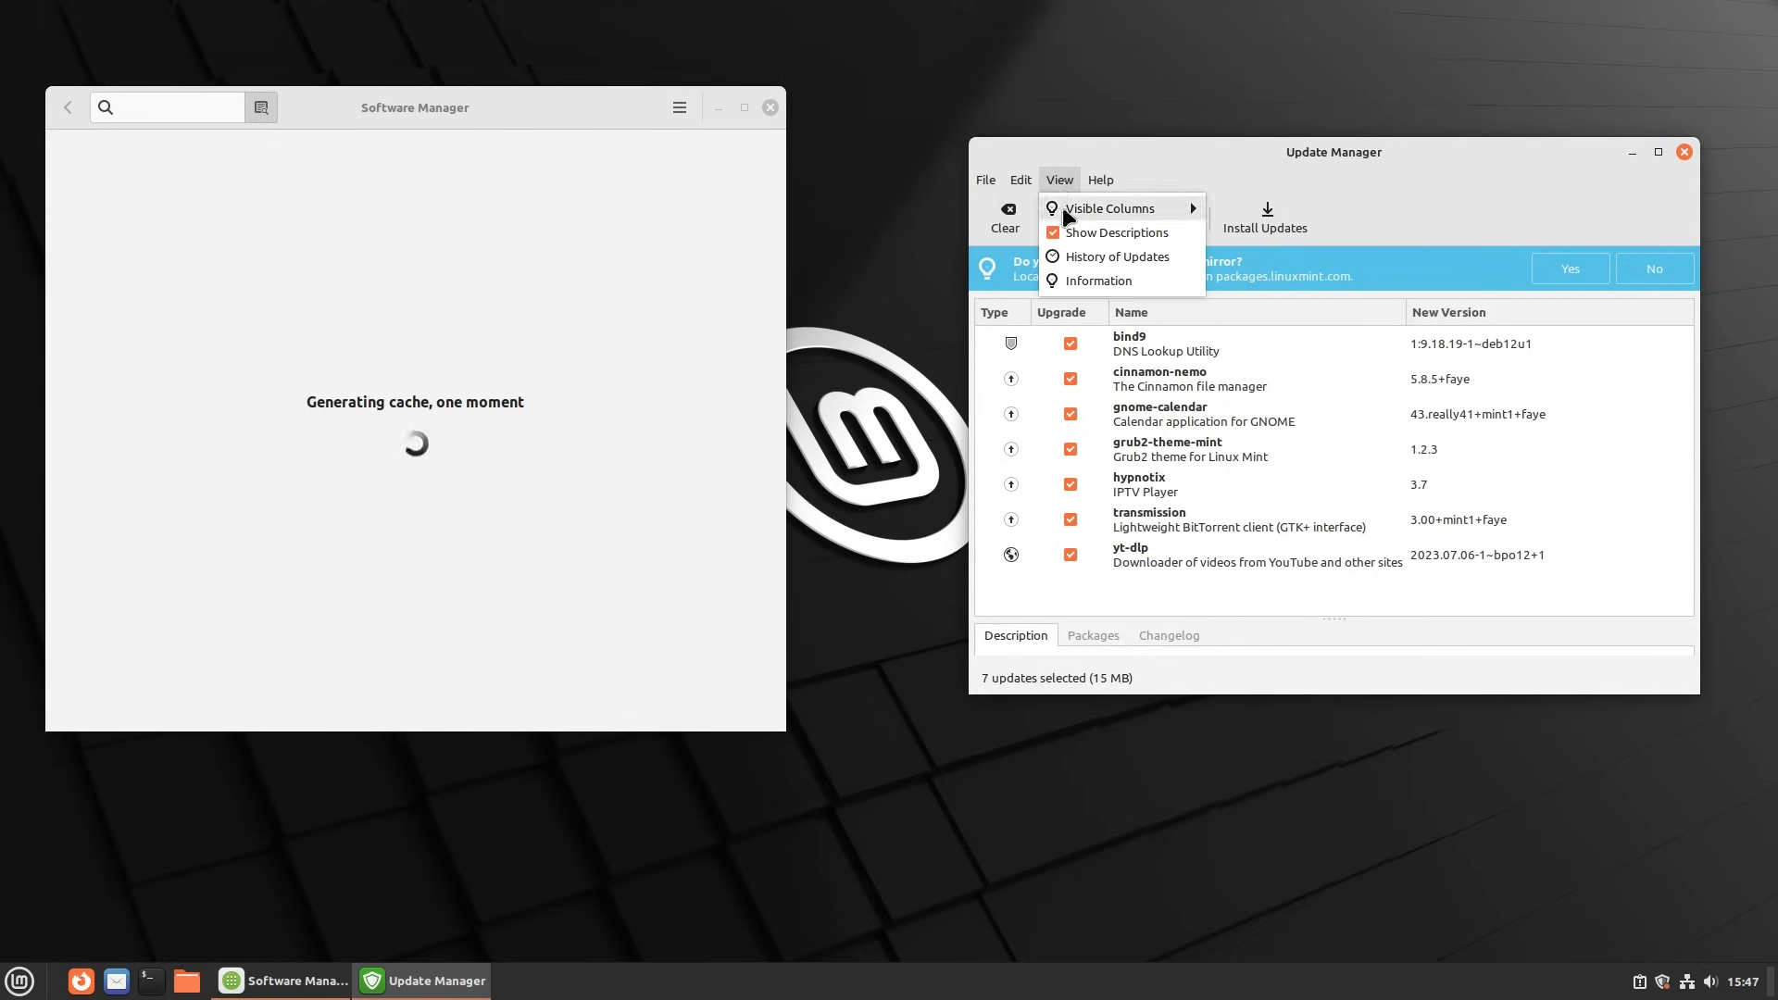
pyautogui.moveTo(1065, 179)
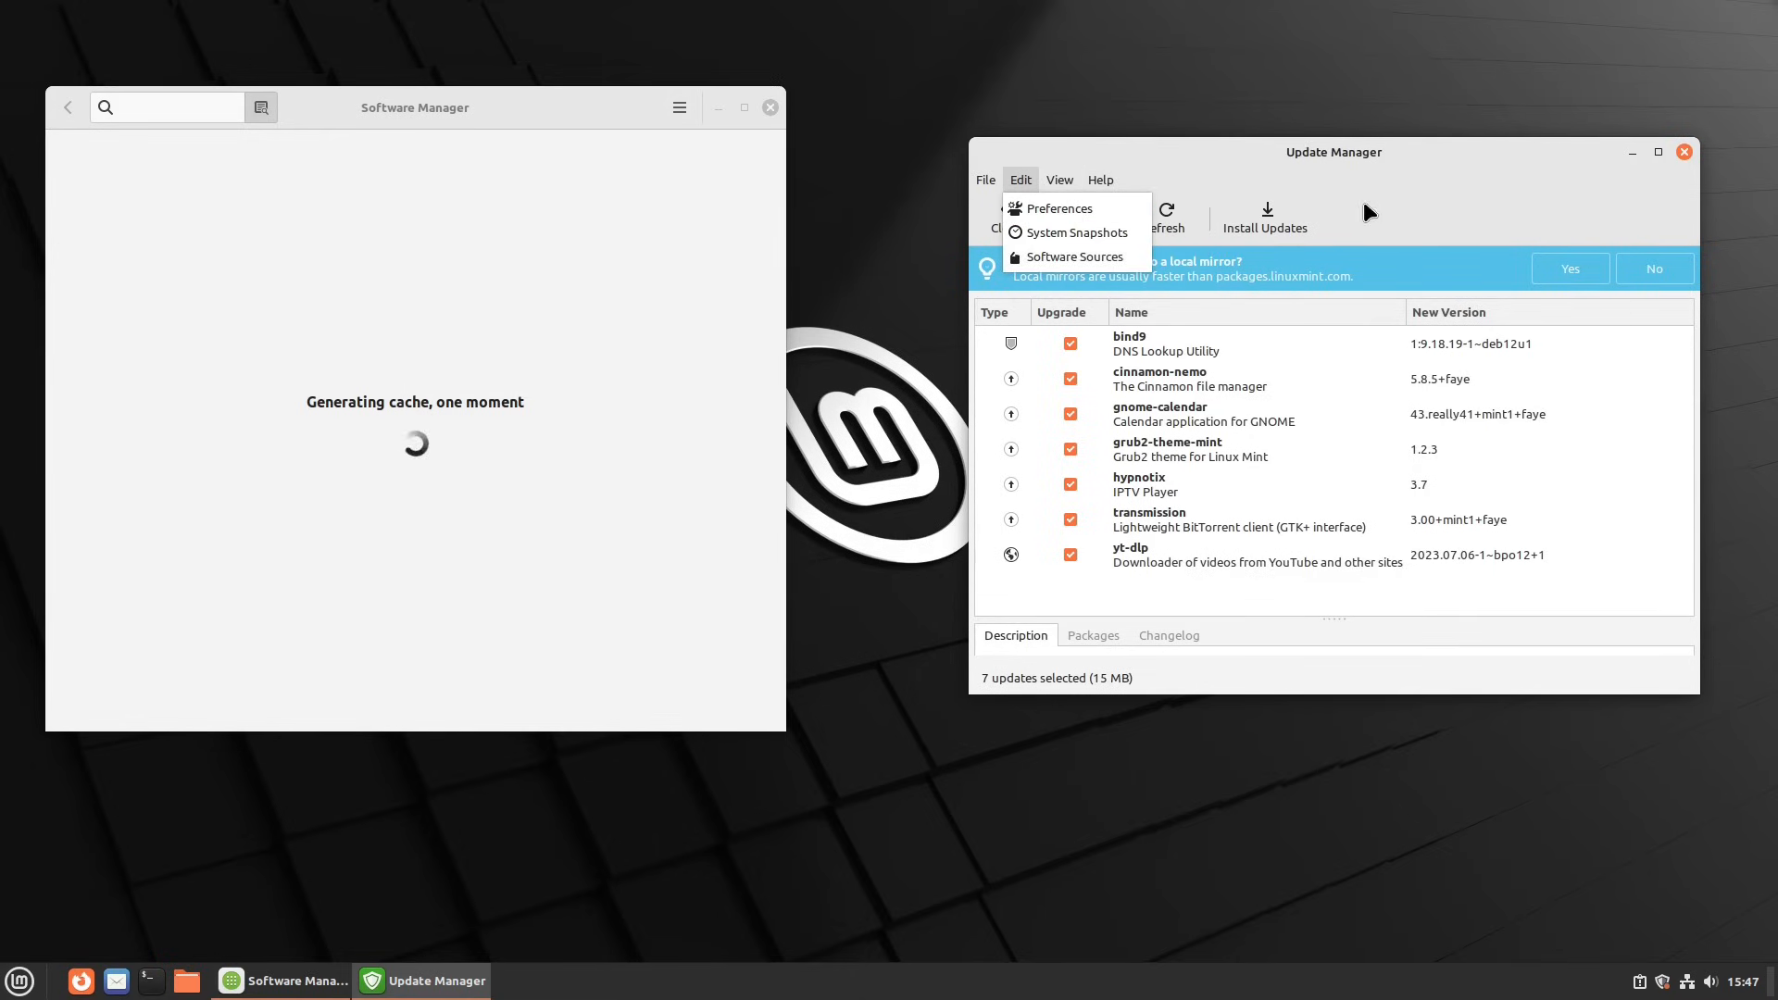
pyautogui.click(1702, 148)
pyautogui.click(1683, 152)
# Move the Software Manager window clear of the application menu and browse the Accessories category in that menu.
pyautogui.moveTo(459, 113); pyautogui.dragTo(1423, 312)
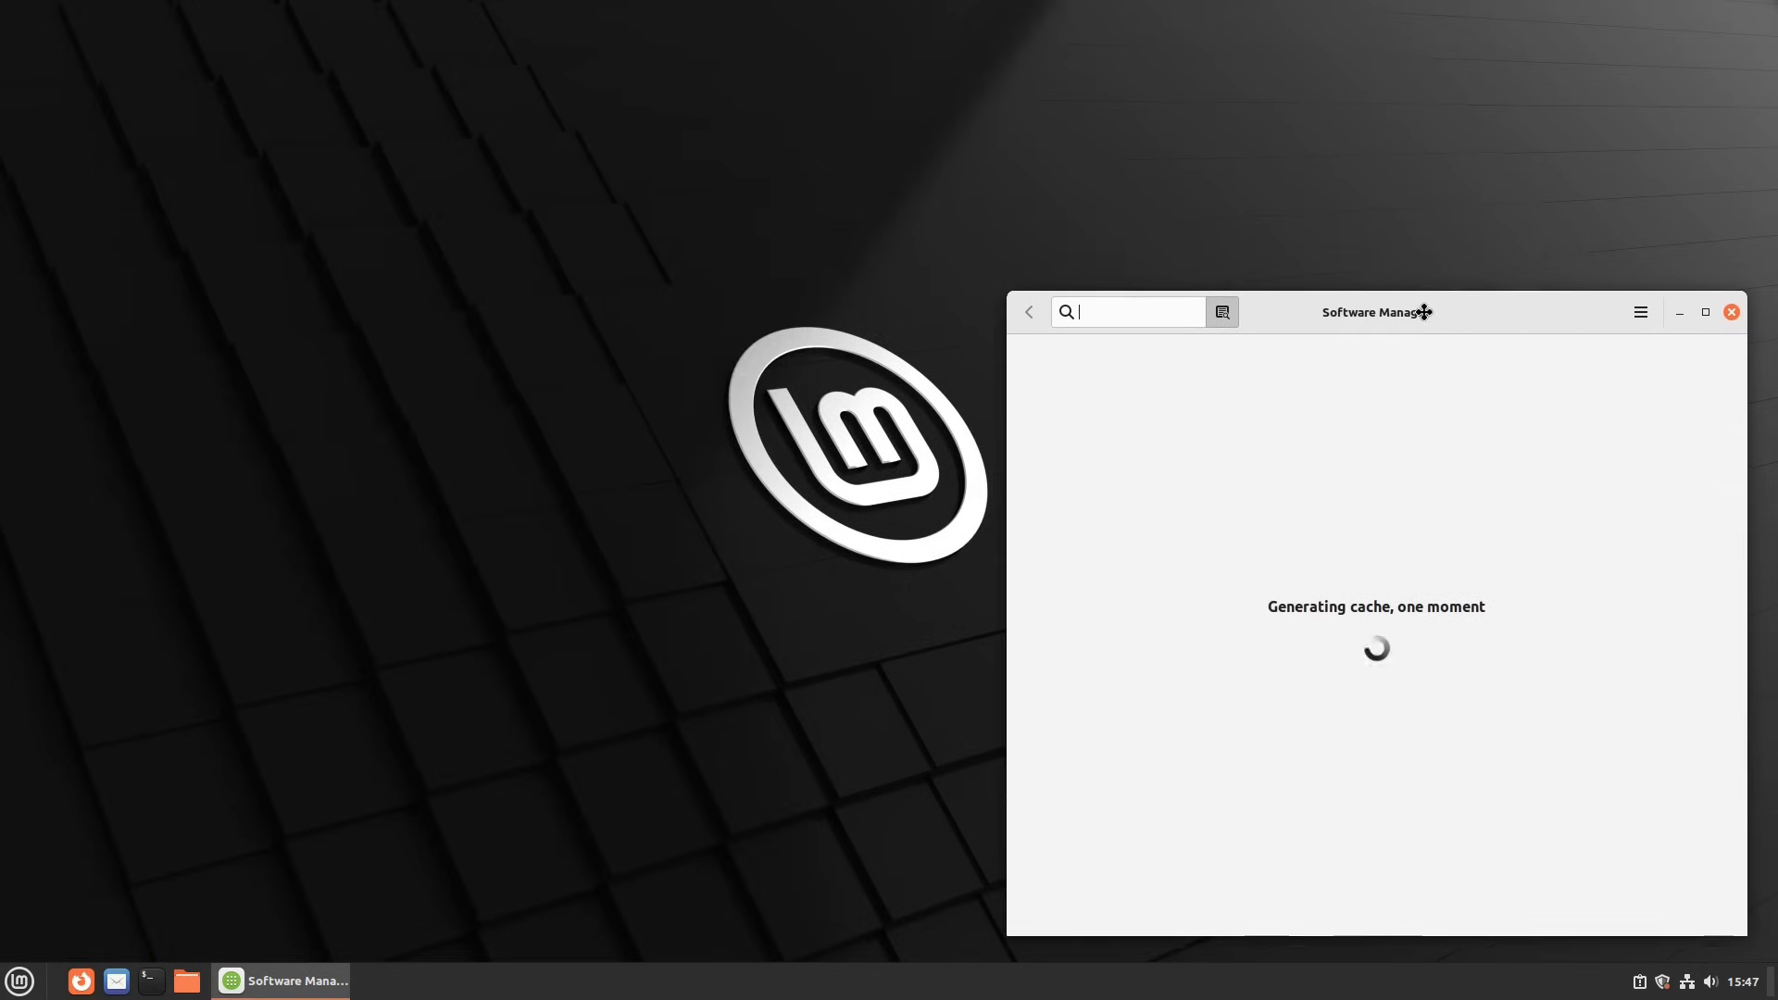
pyautogui.click(26, 987)
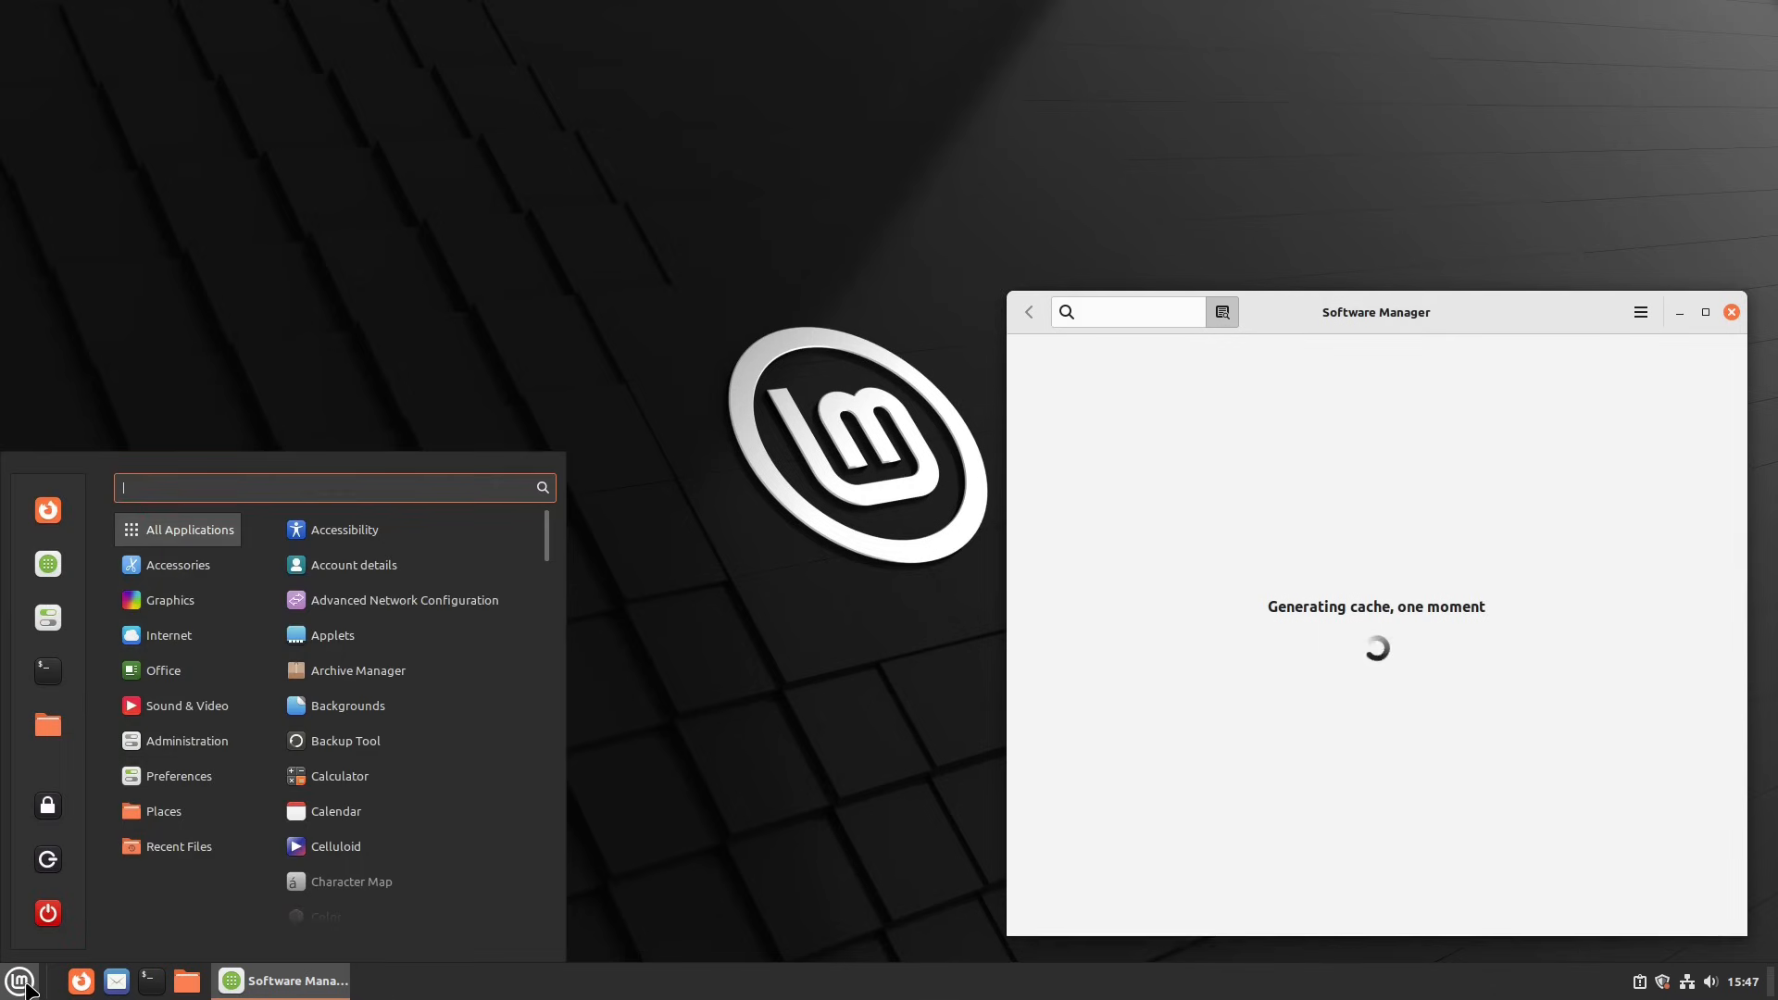
pyautogui.moveTo(172, 566)
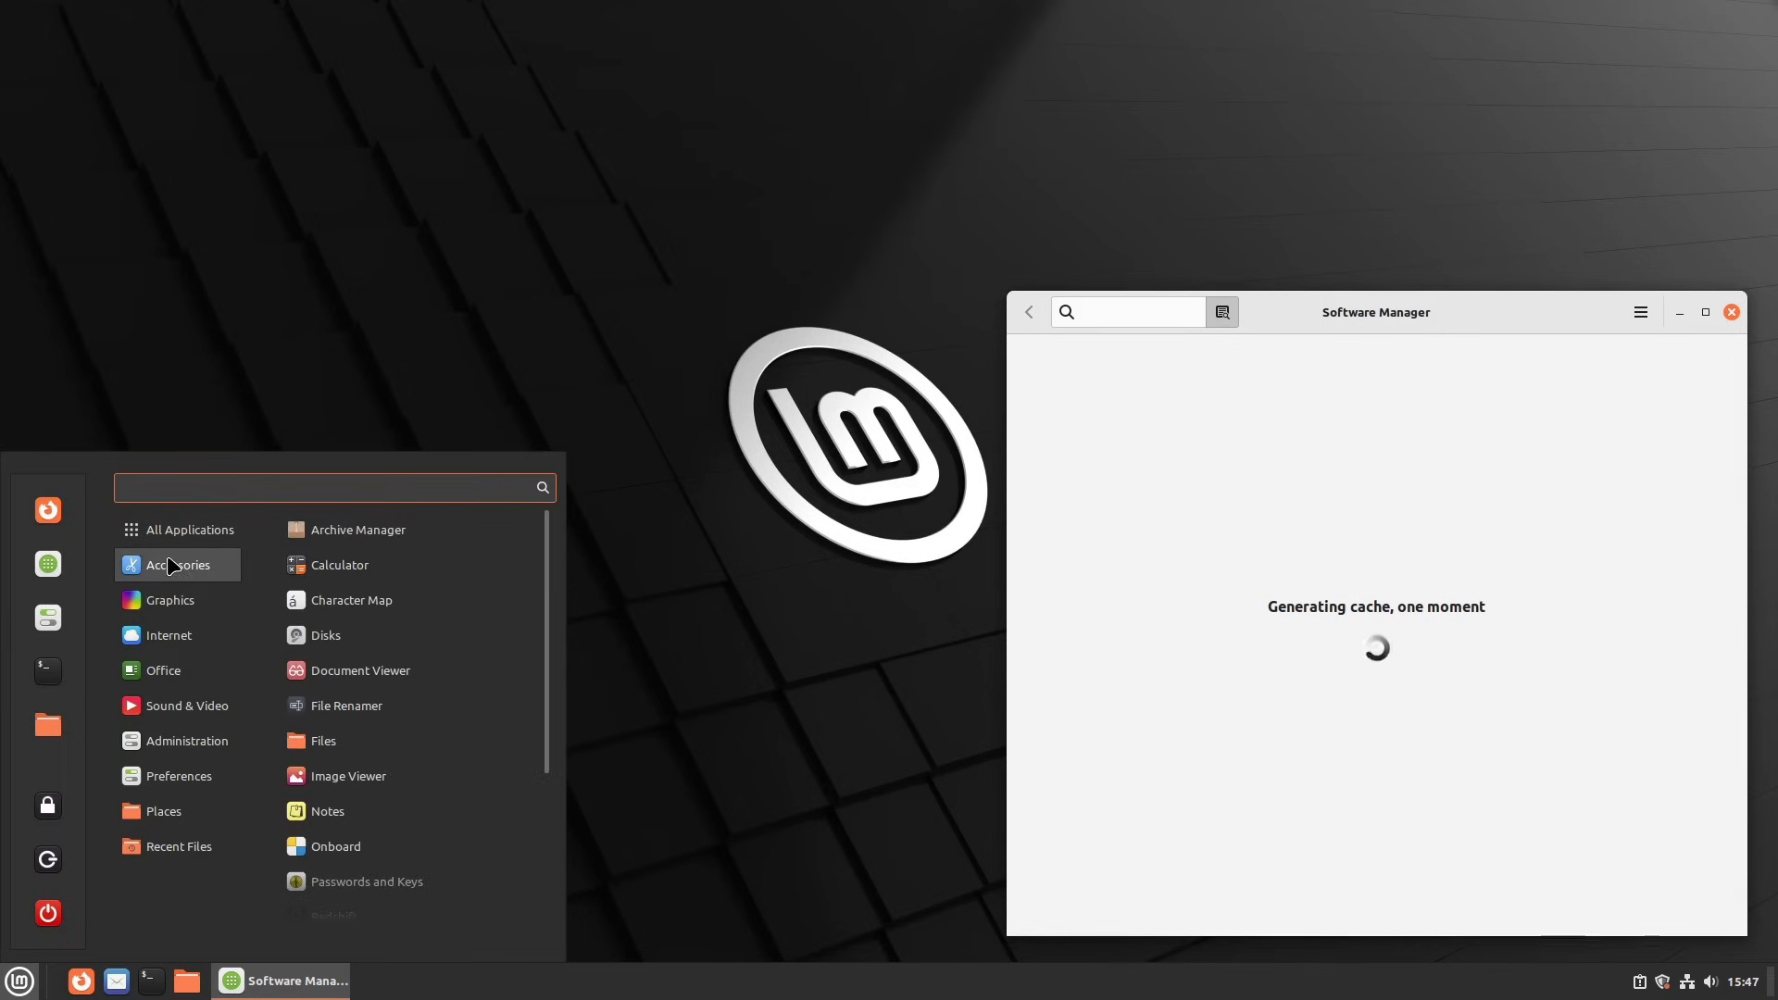
pyautogui.scroll(-1, 430, 759)
pyautogui.scroll(-1, 429, 764)
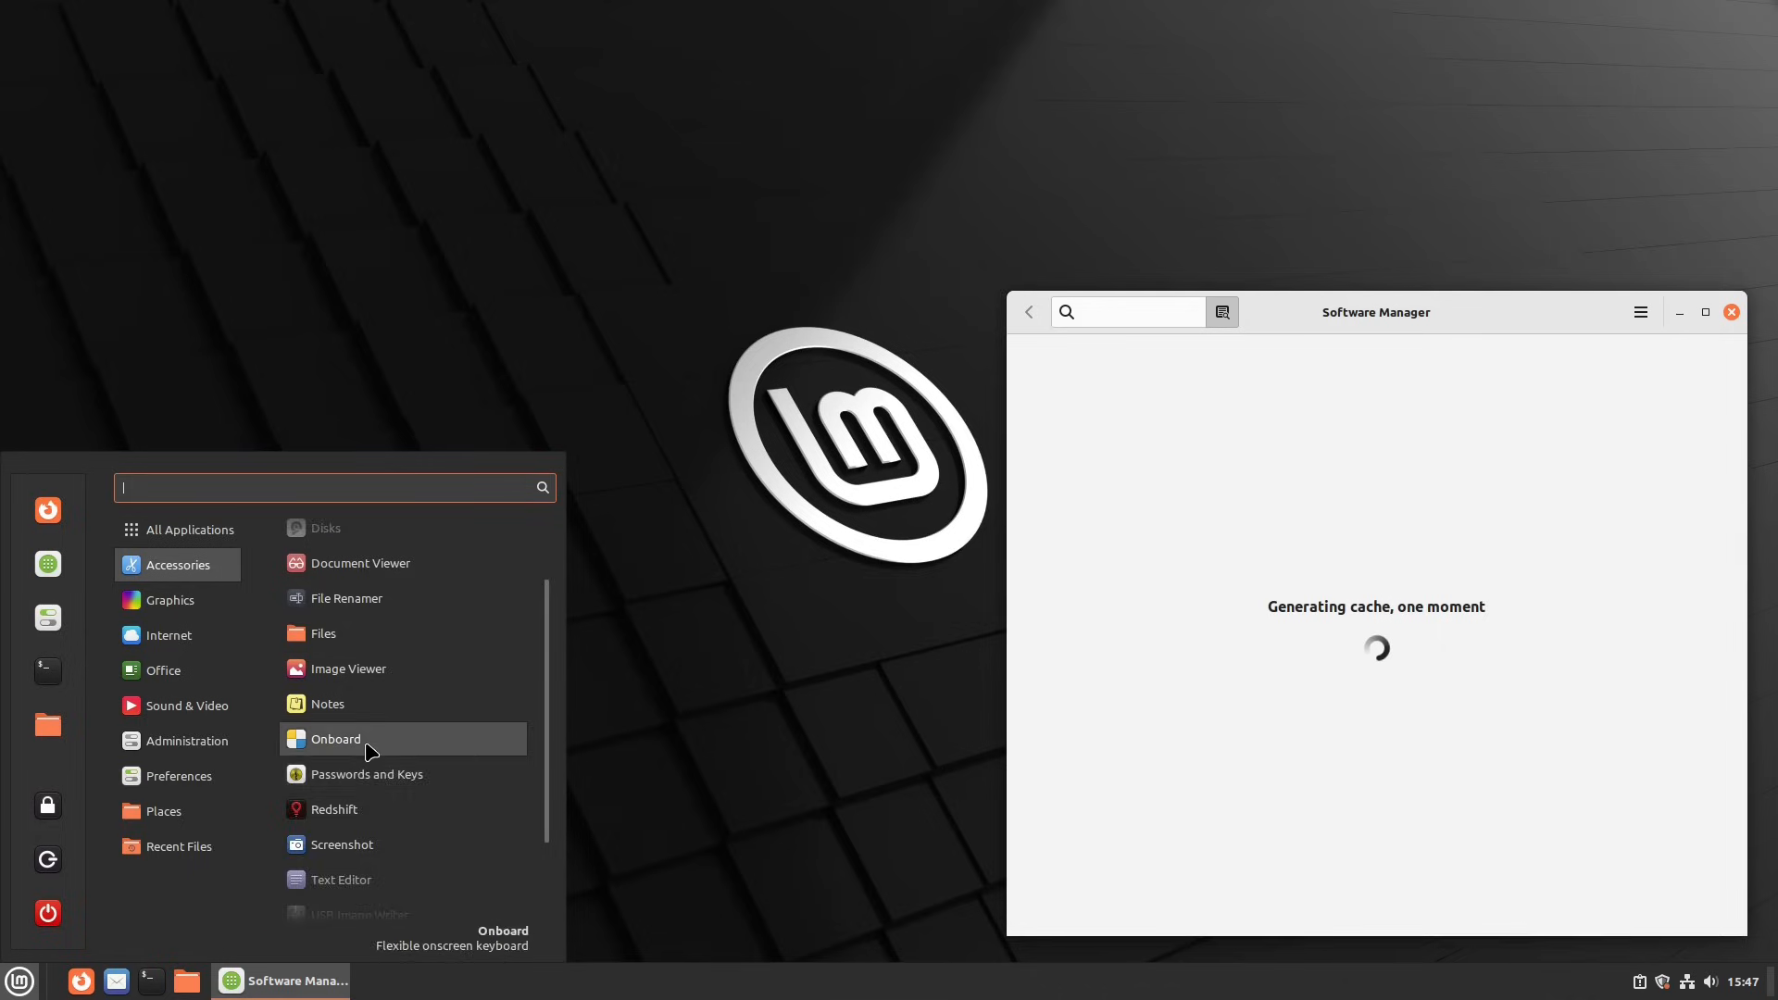
pyautogui.scroll(2, 371, 749)
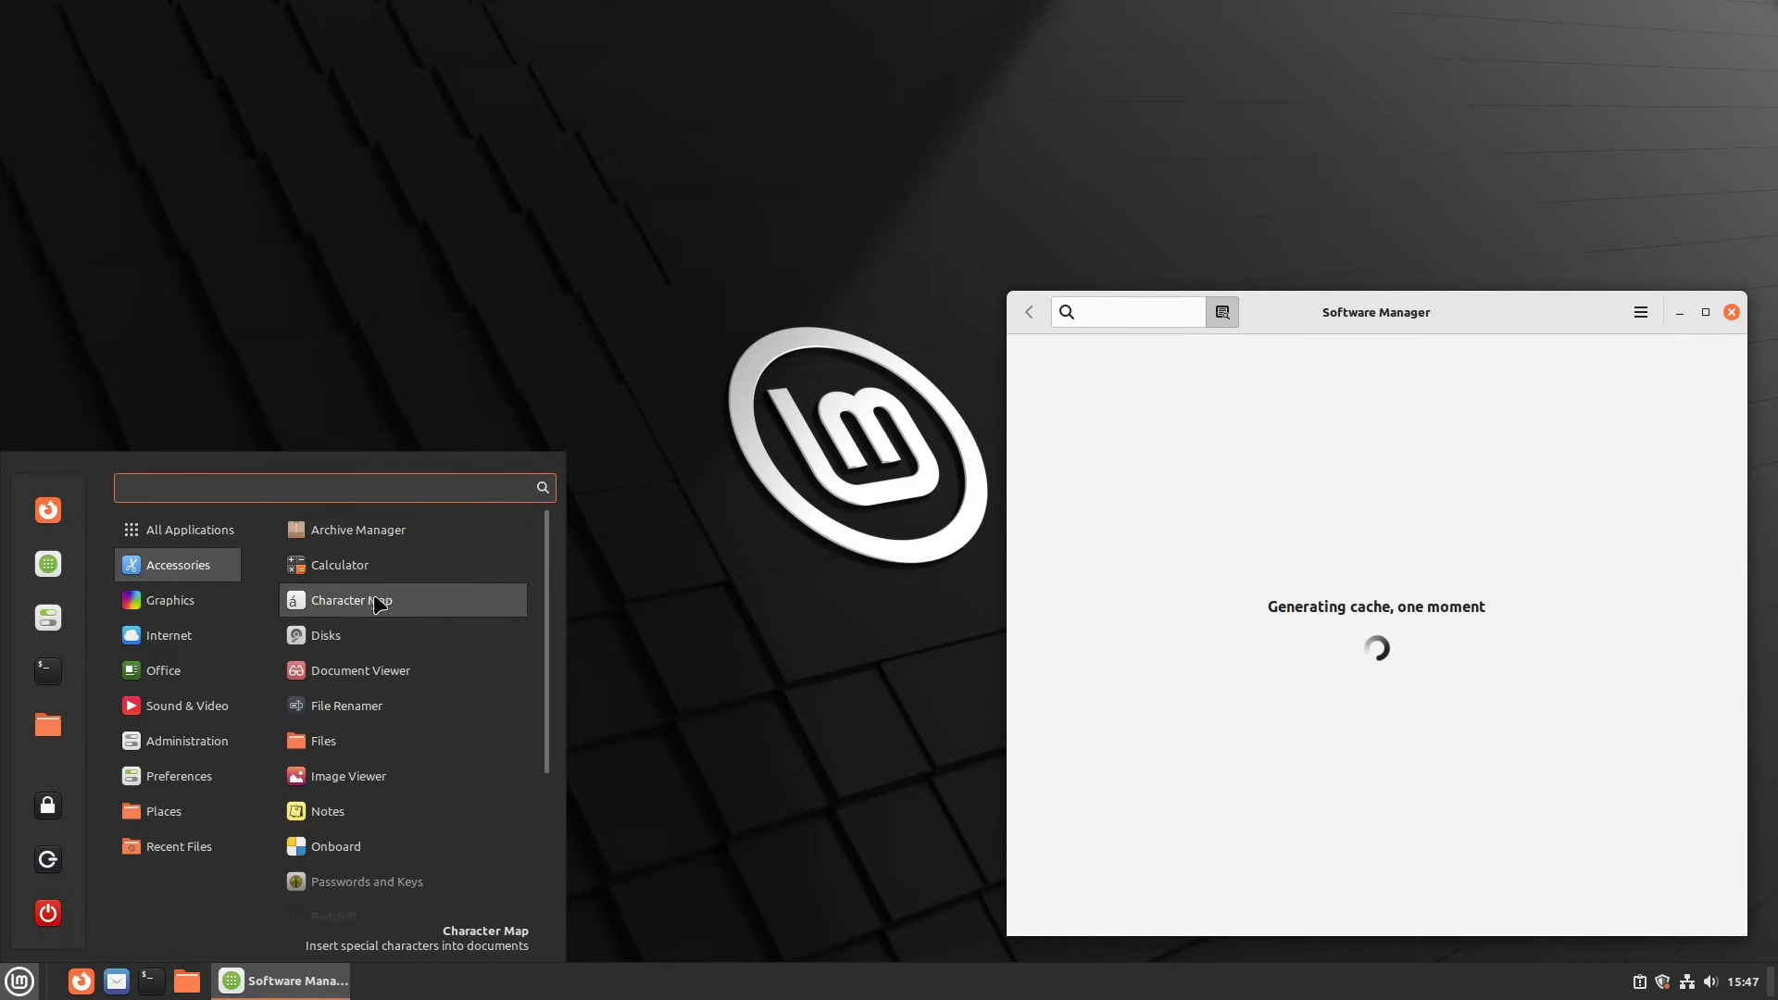
pyautogui.scroll(-4, 396, 787)
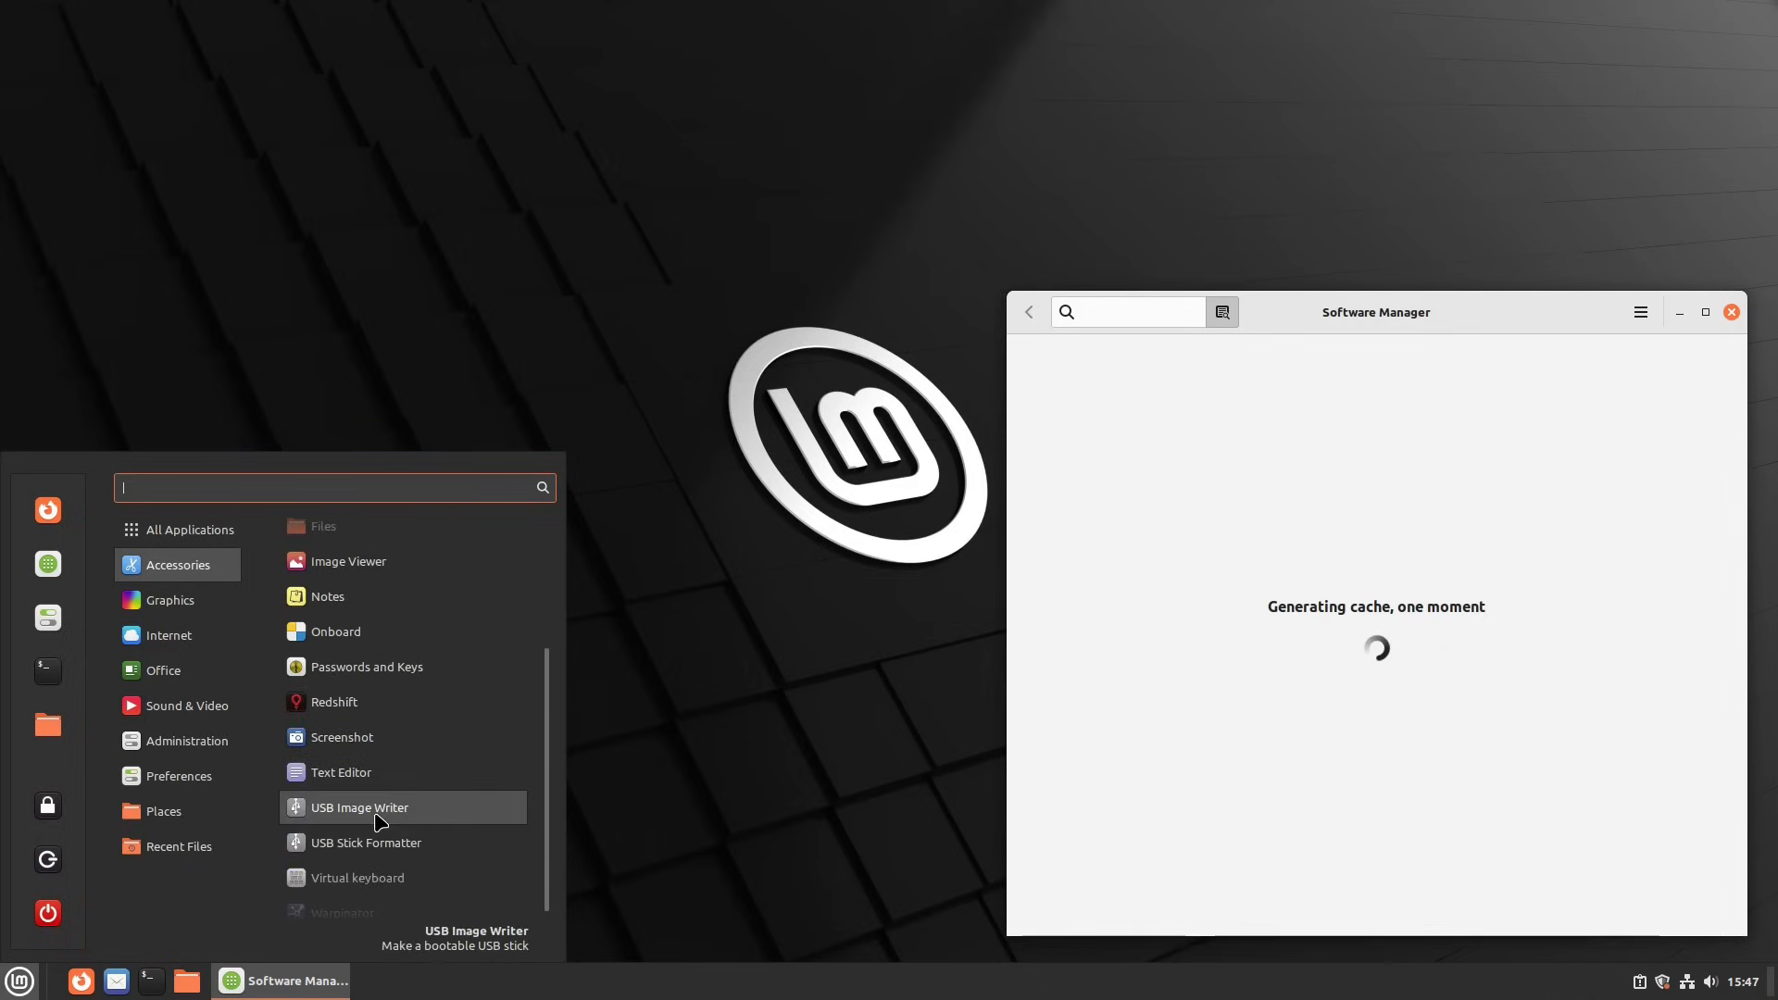
# Browse the Graphics, Internet, Office, Sound & Video, Administration and Places categories of the application menu and close it.
pyautogui.click(192, 613)
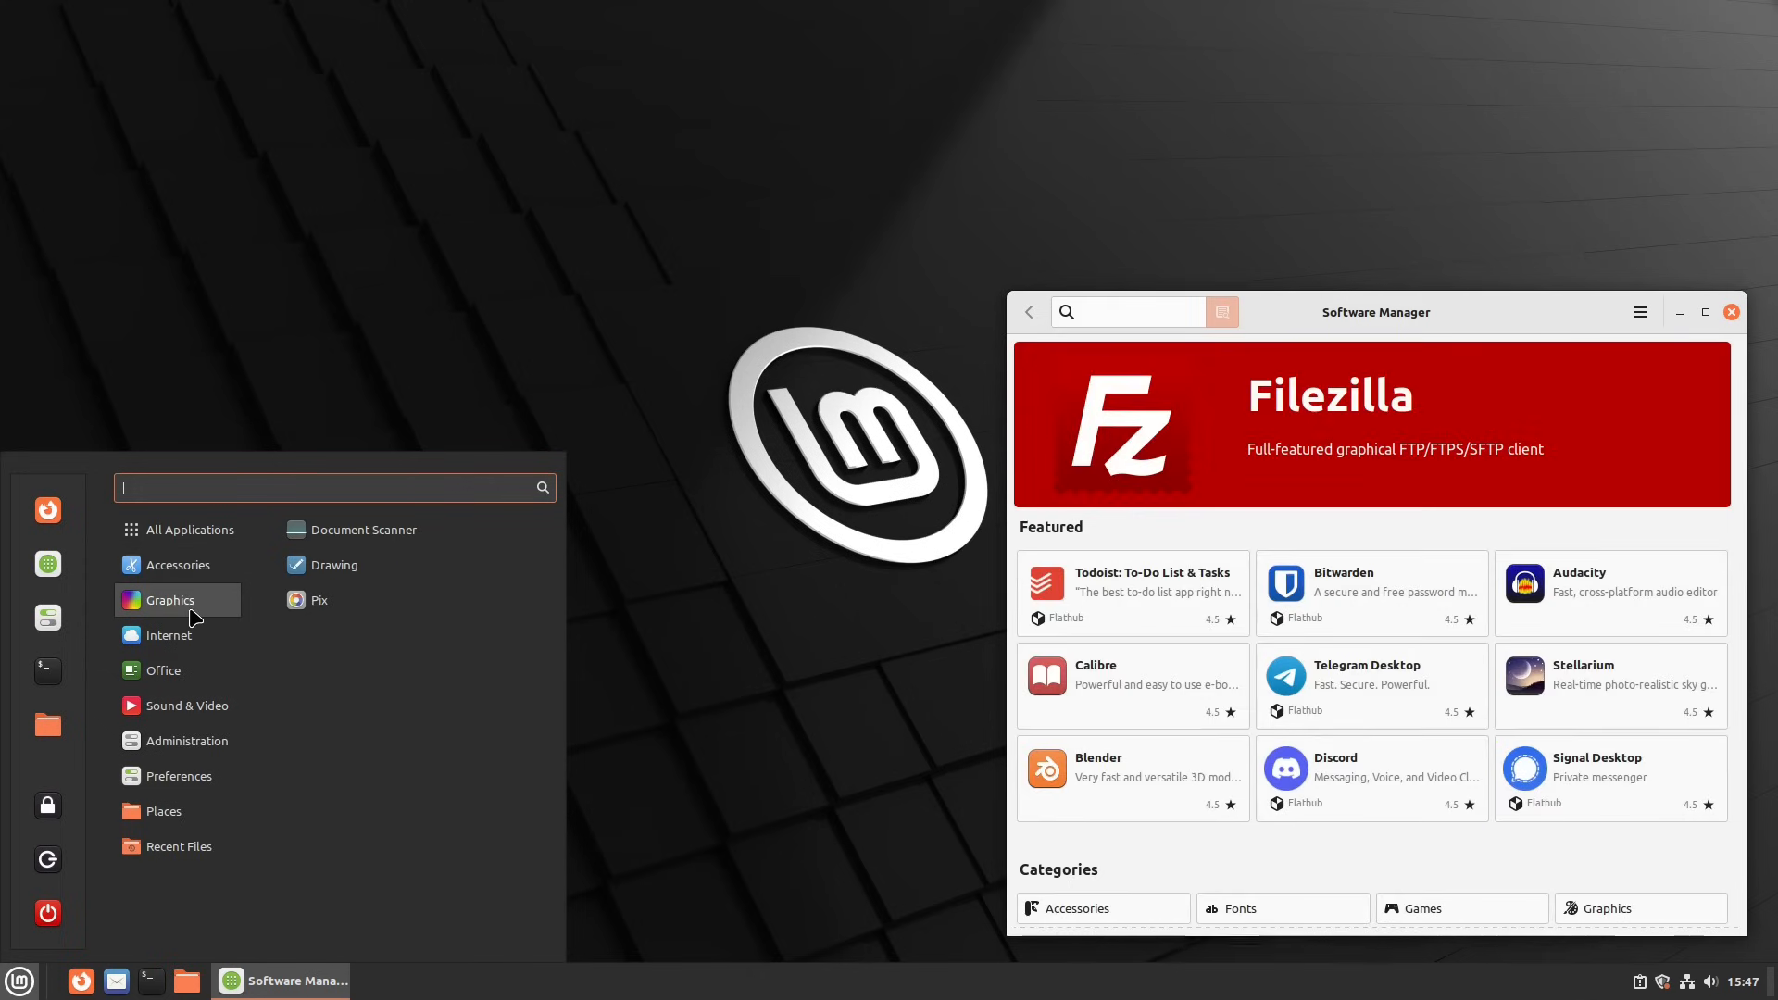
pyautogui.click(190, 635)
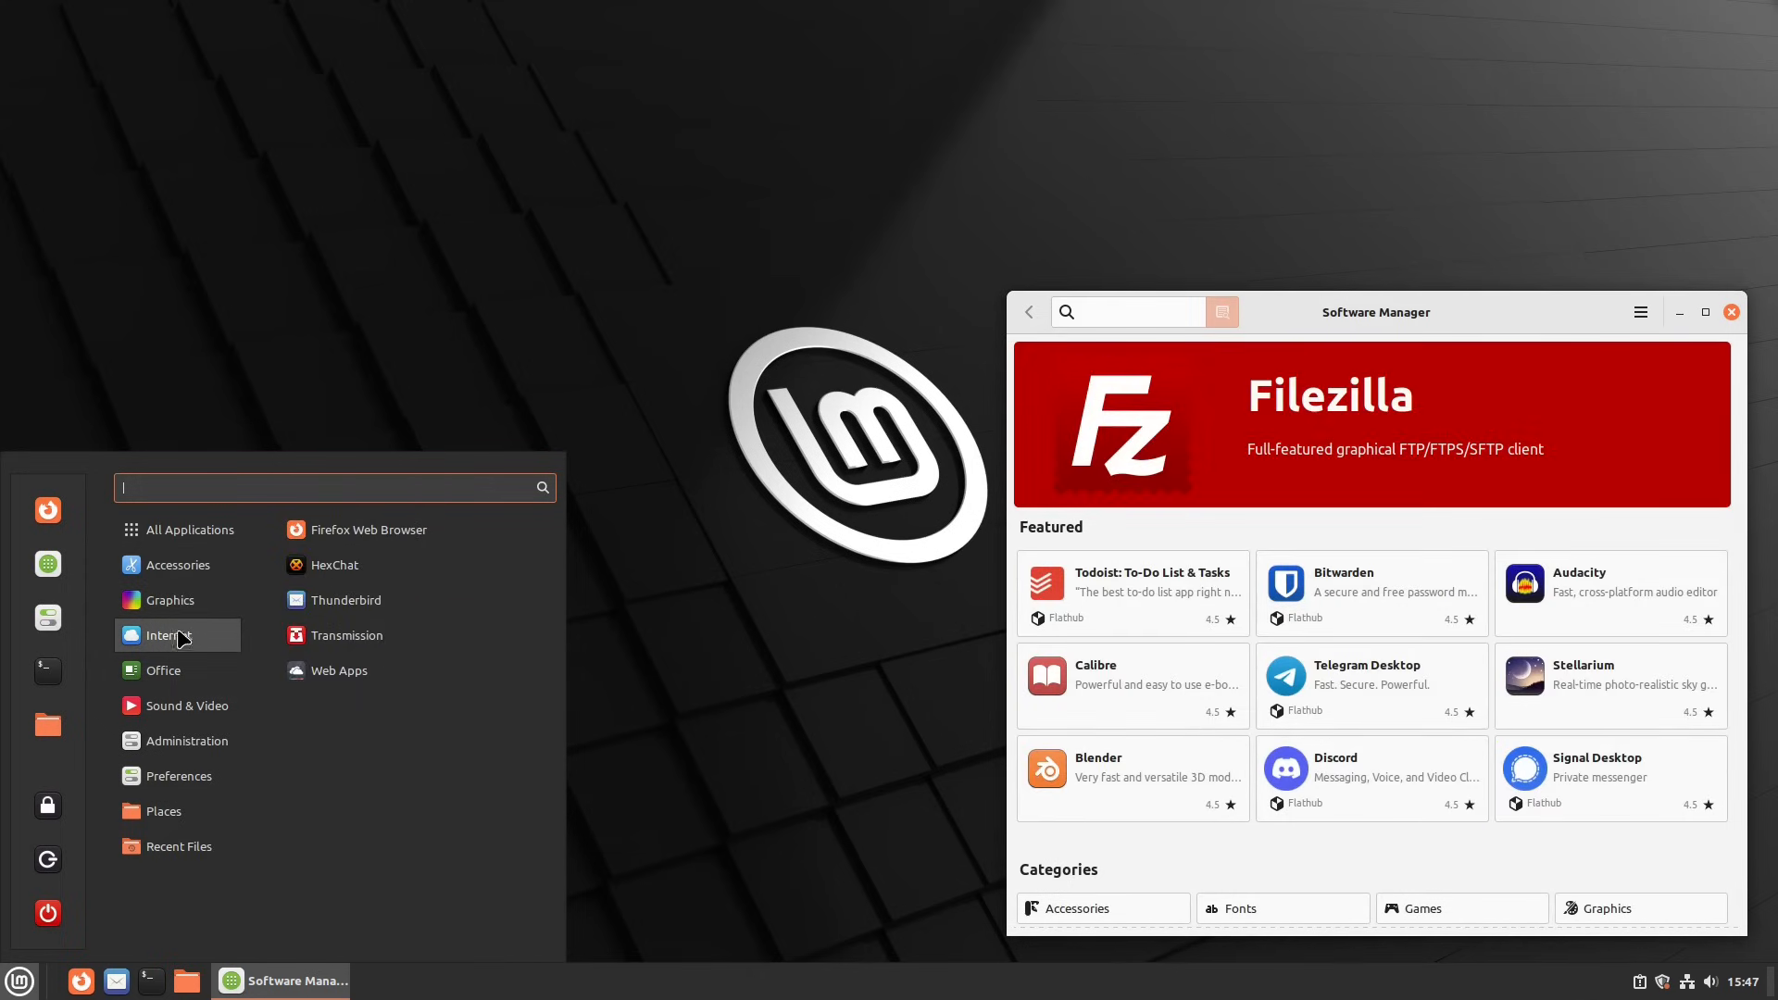
pyautogui.moveTo(180, 675)
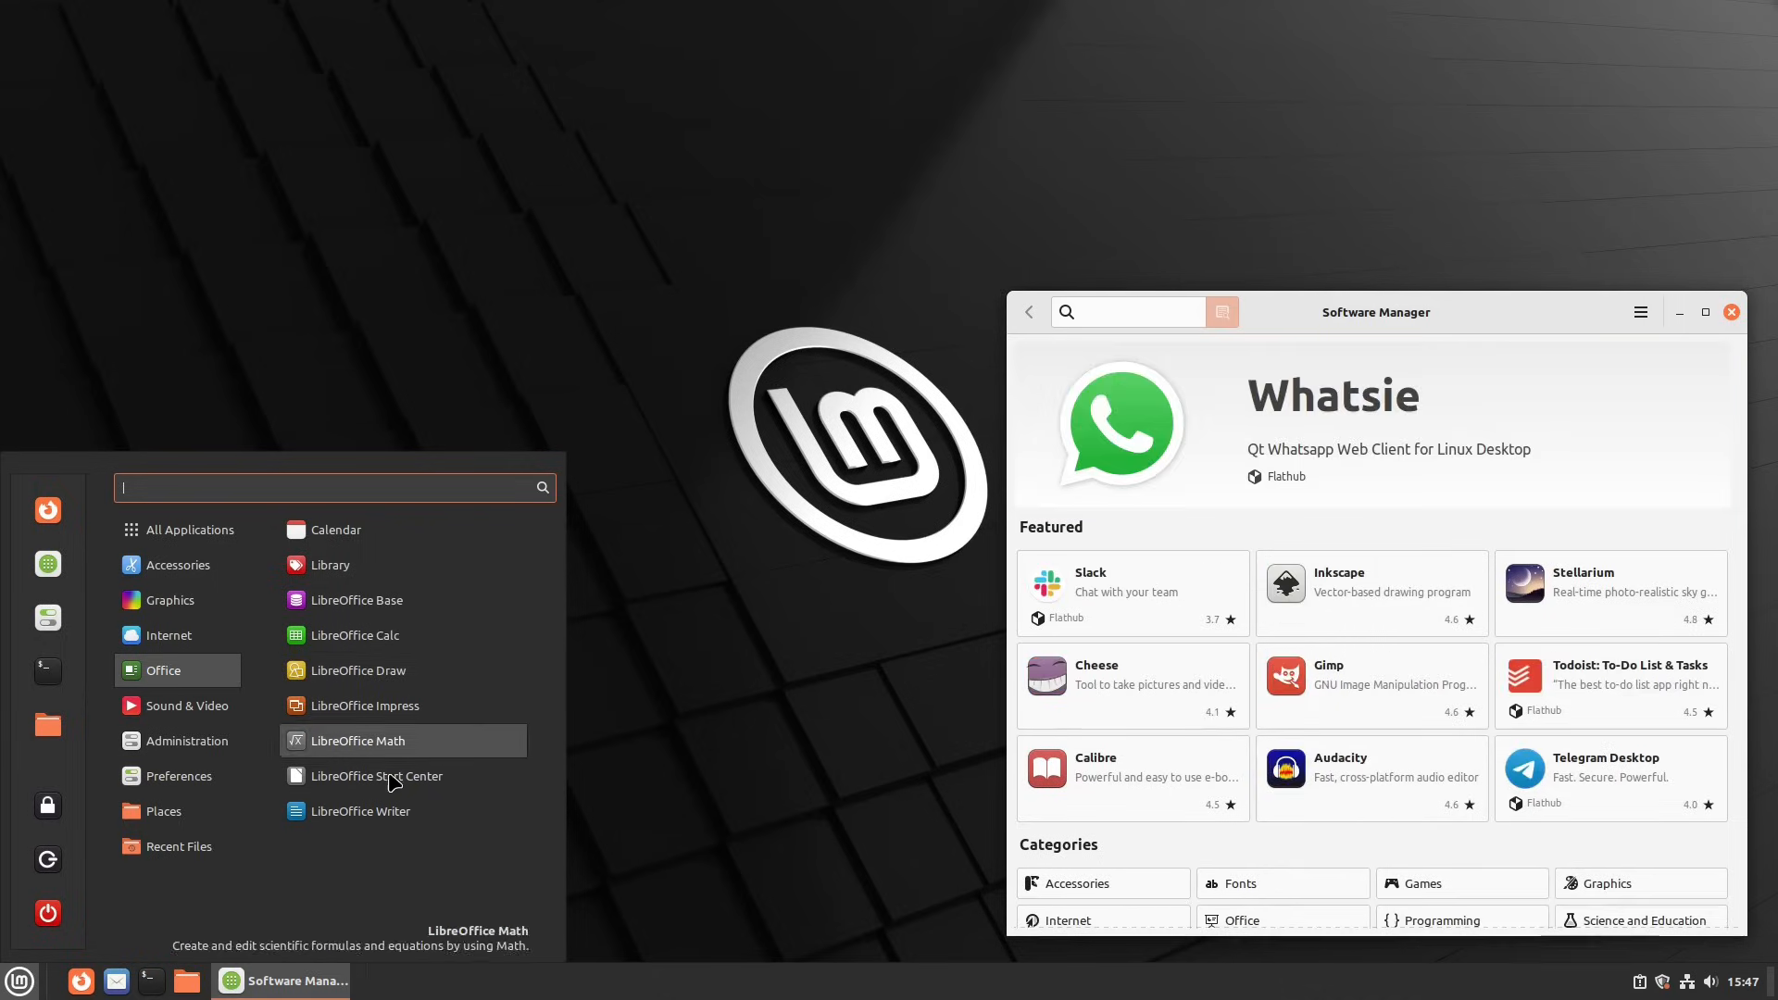
pyautogui.moveTo(188, 705)
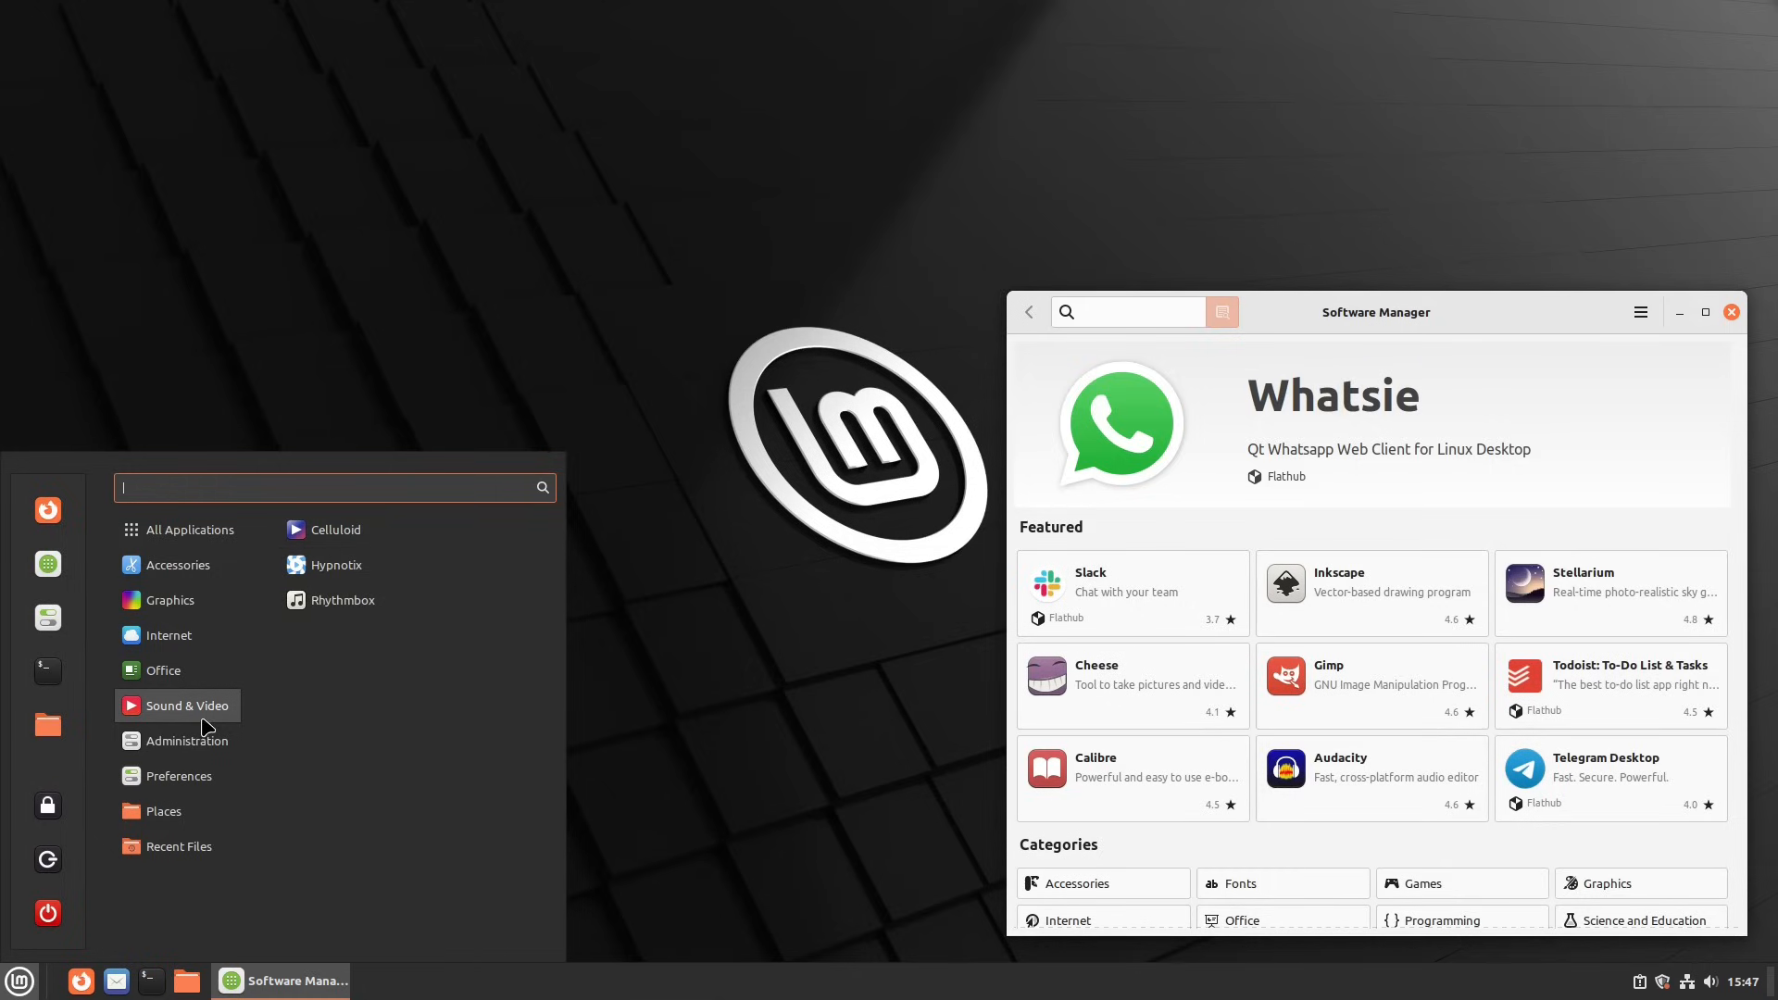
pyautogui.moveTo(185, 746)
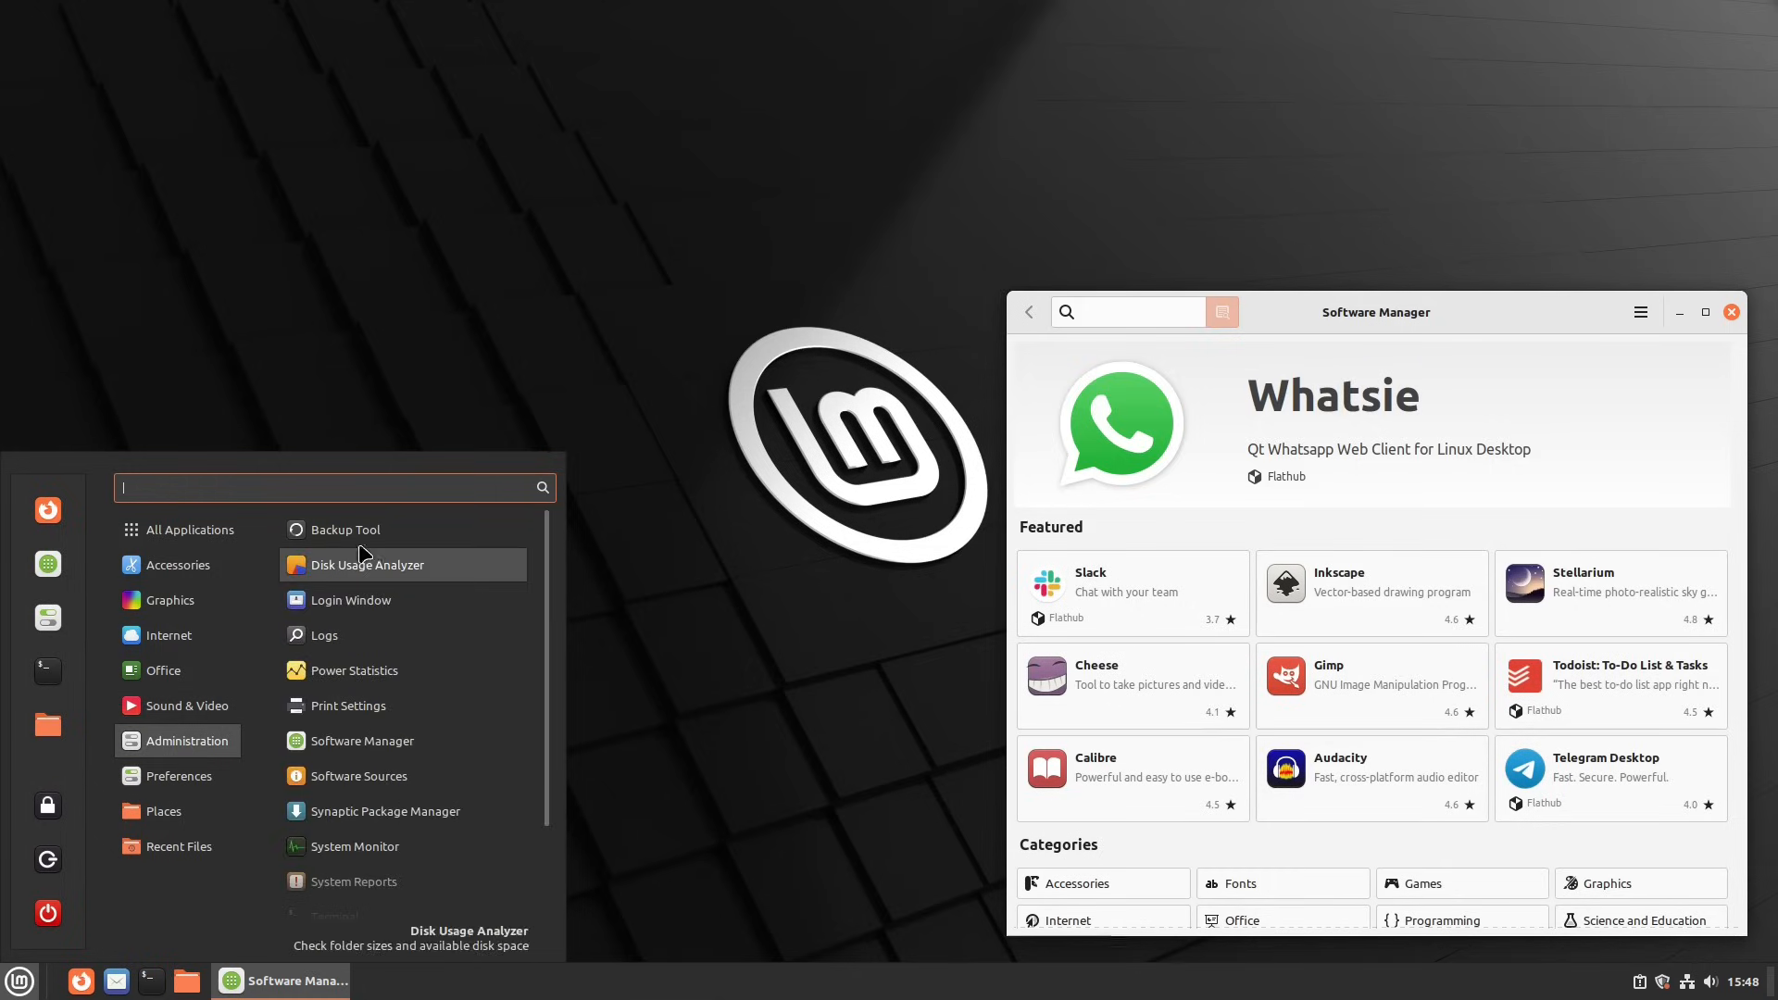
pyautogui.scroll(-3, 385, 791)
pyautogui.scroll(3, 380, 713)
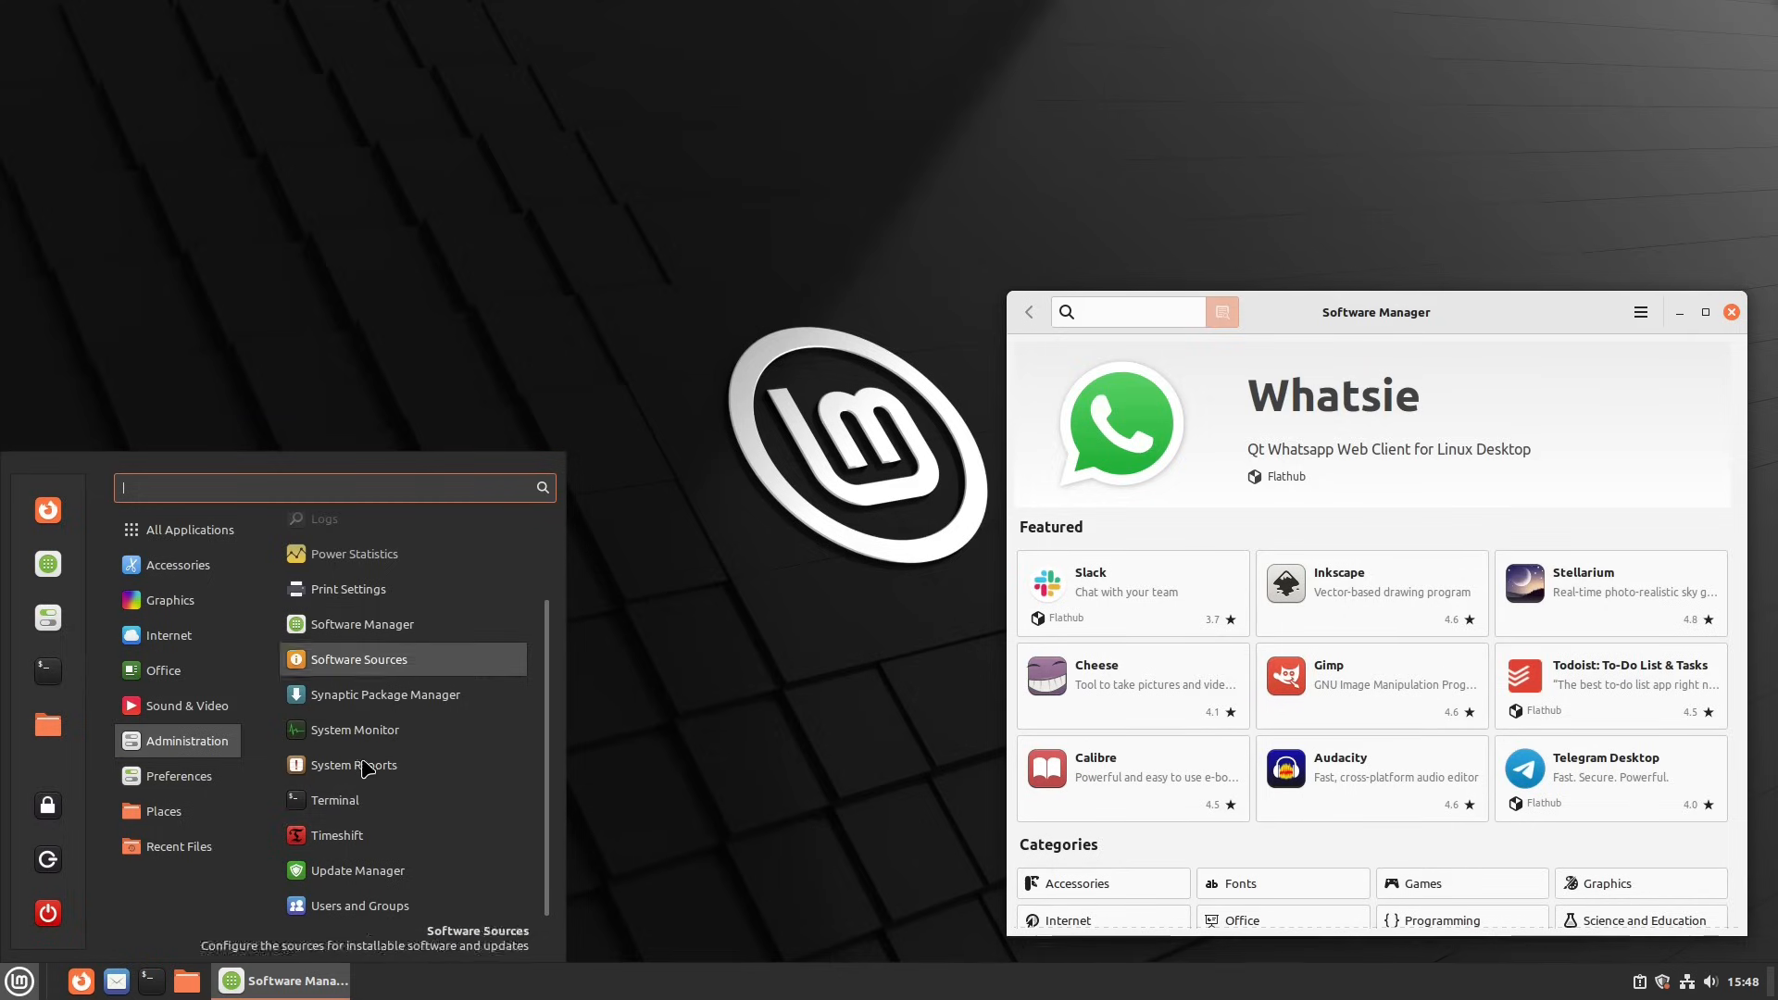
pyautogui.scroll(-3, 394, 717)
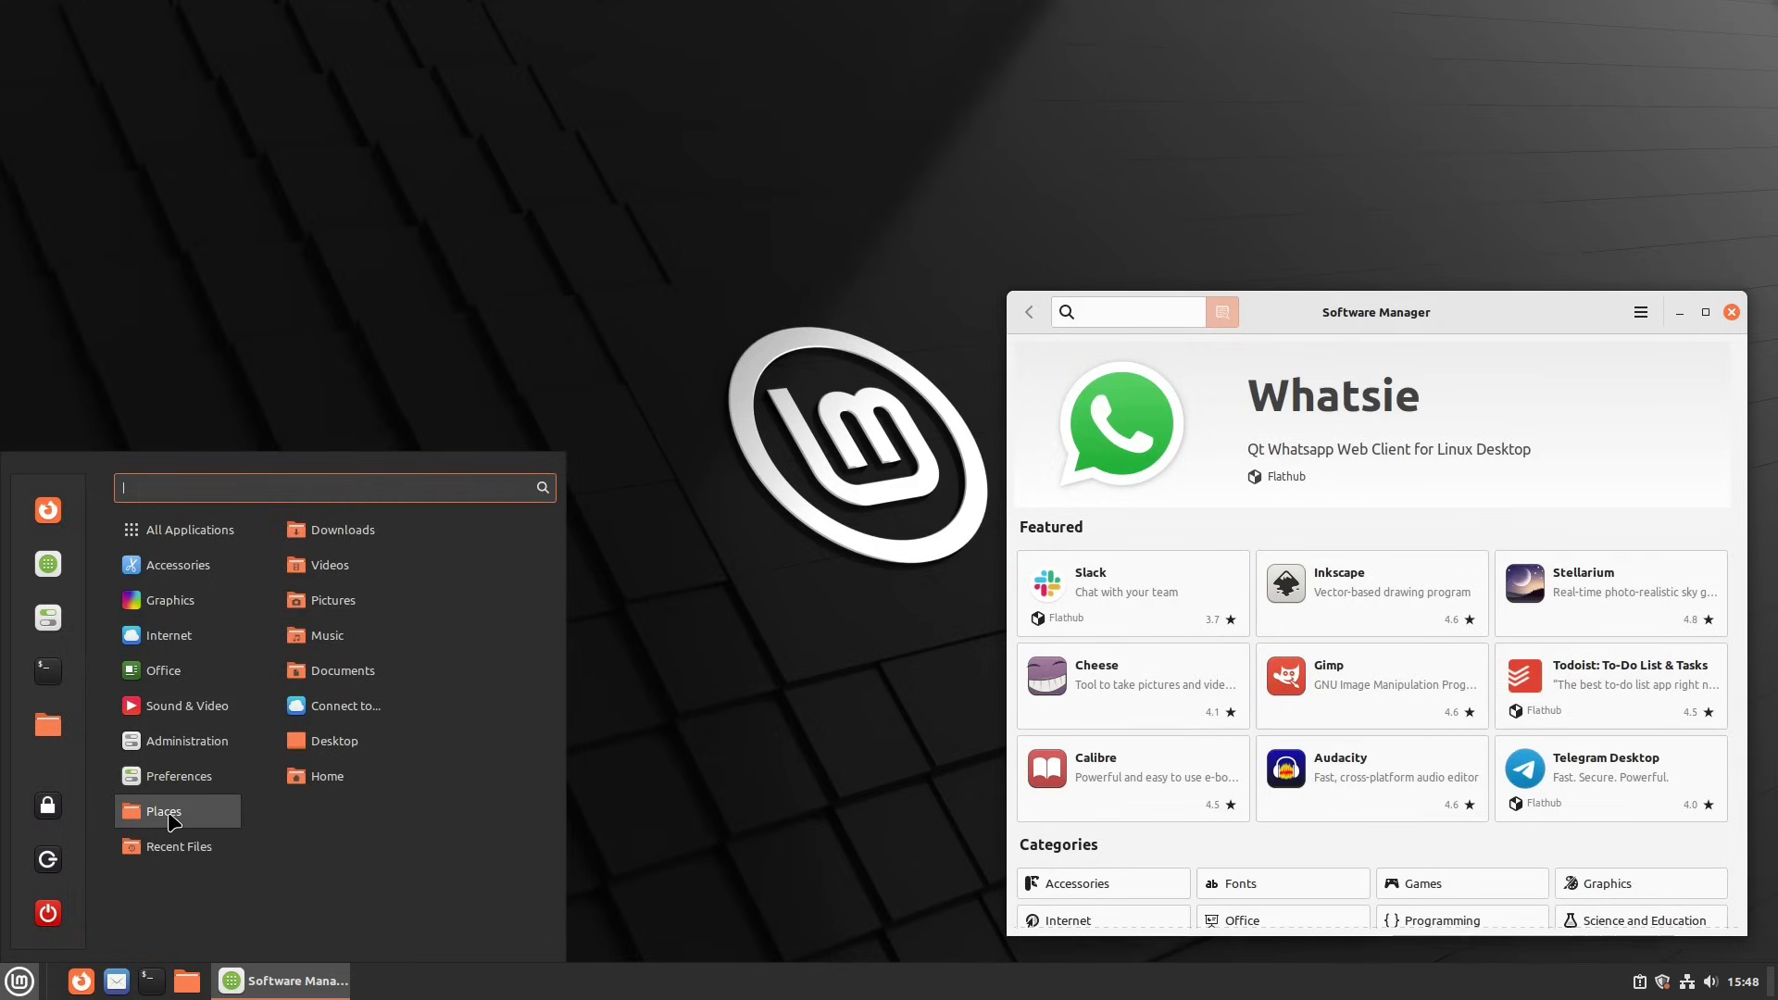
pyautogui.click(837, 525)
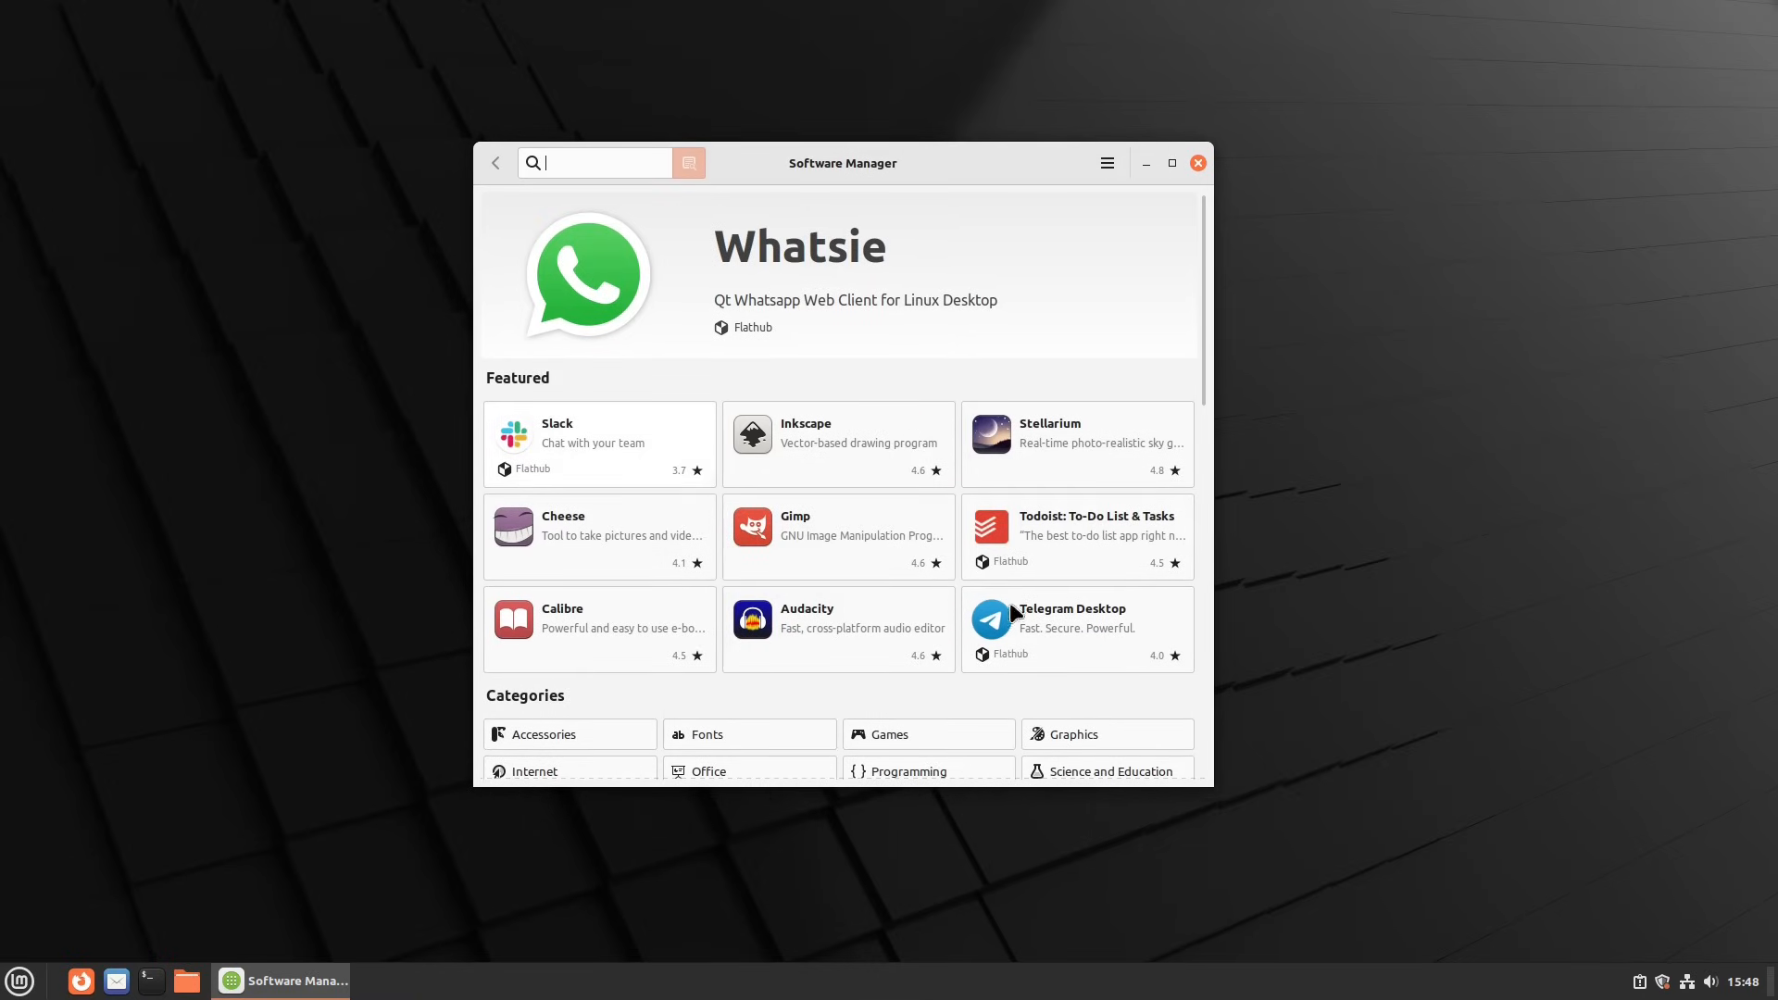
# Skim the Software Manager home page, check the Slack page for its package source, and return to the home page.
pyautogui.scroll(-15, 1022, 663)
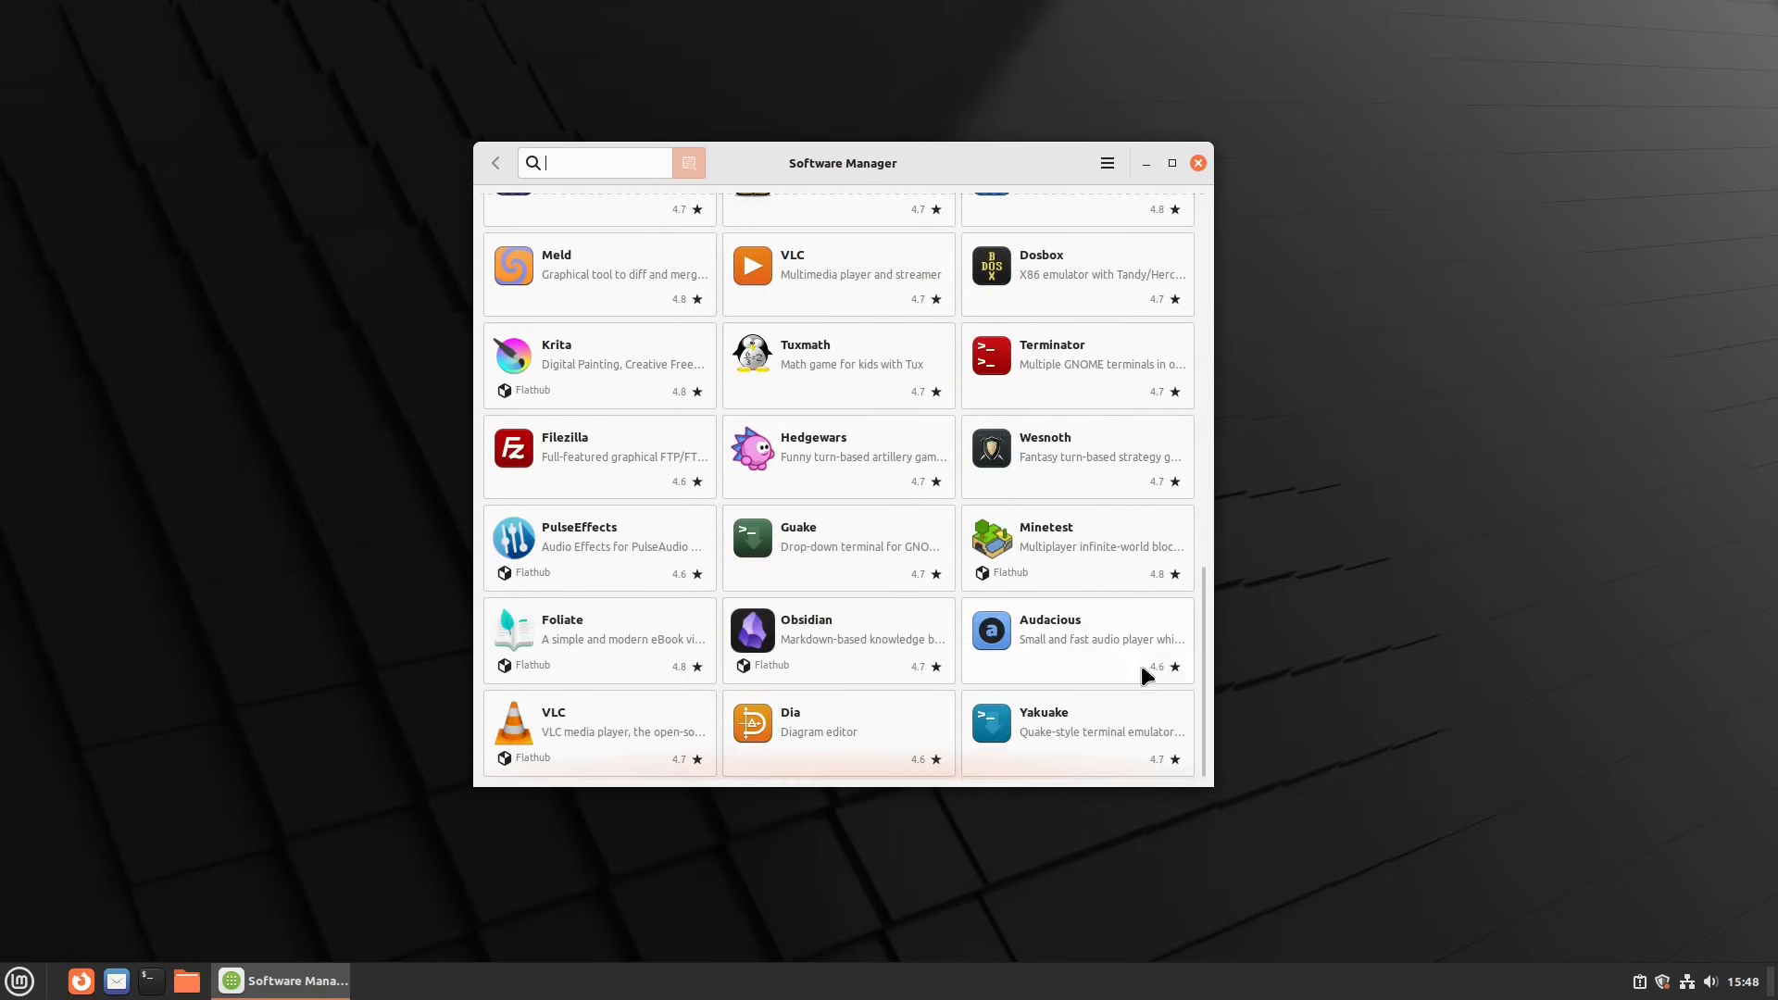
pyautogui.scroll(15, 1081, 653)
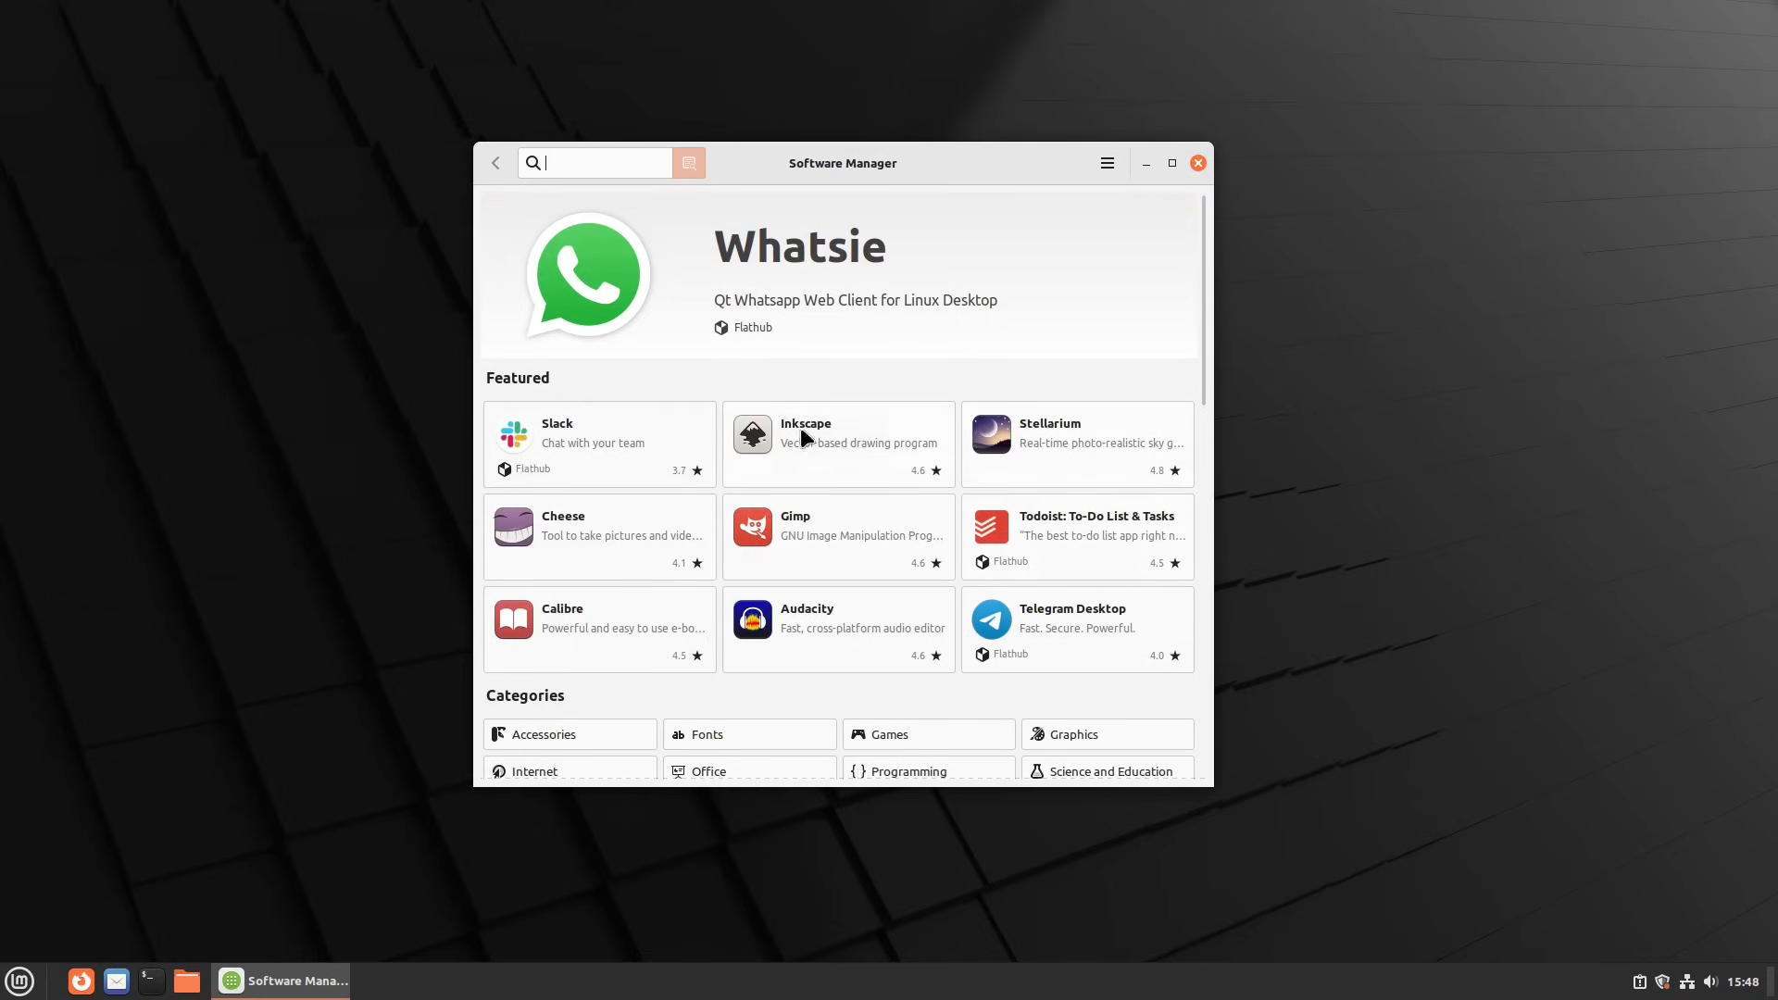
pyautogui.click(613, 439)
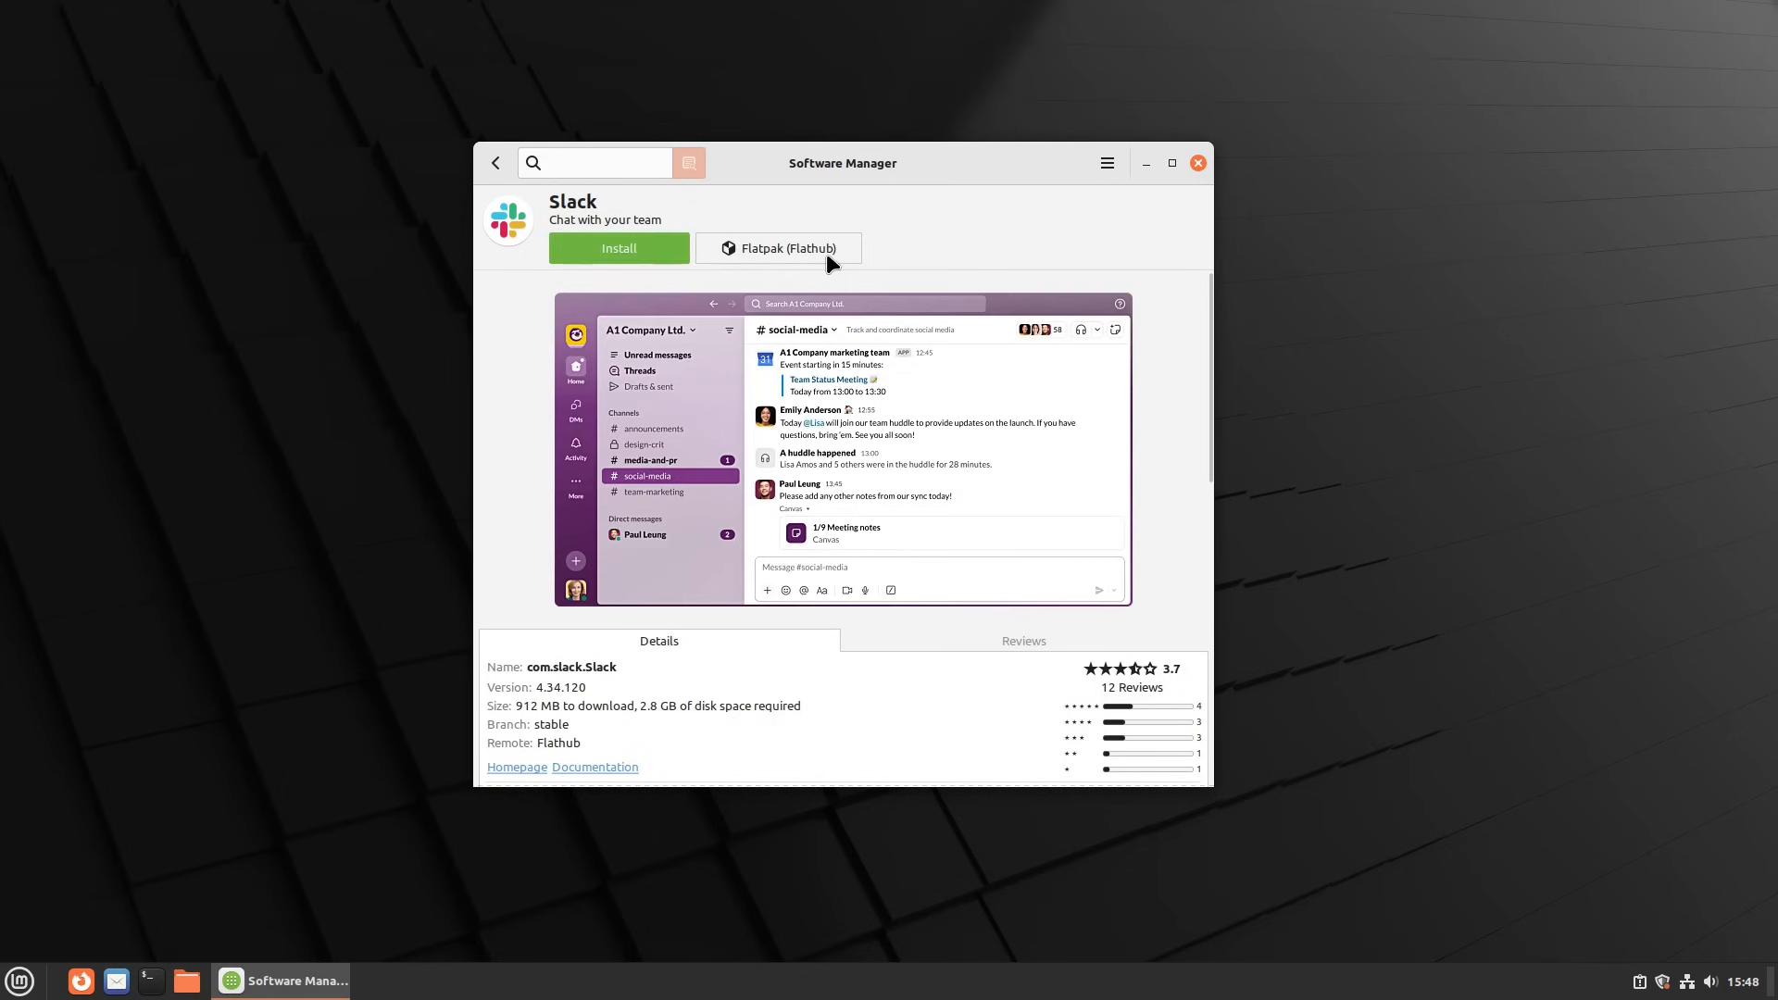
pyautogui.click(497, 163)
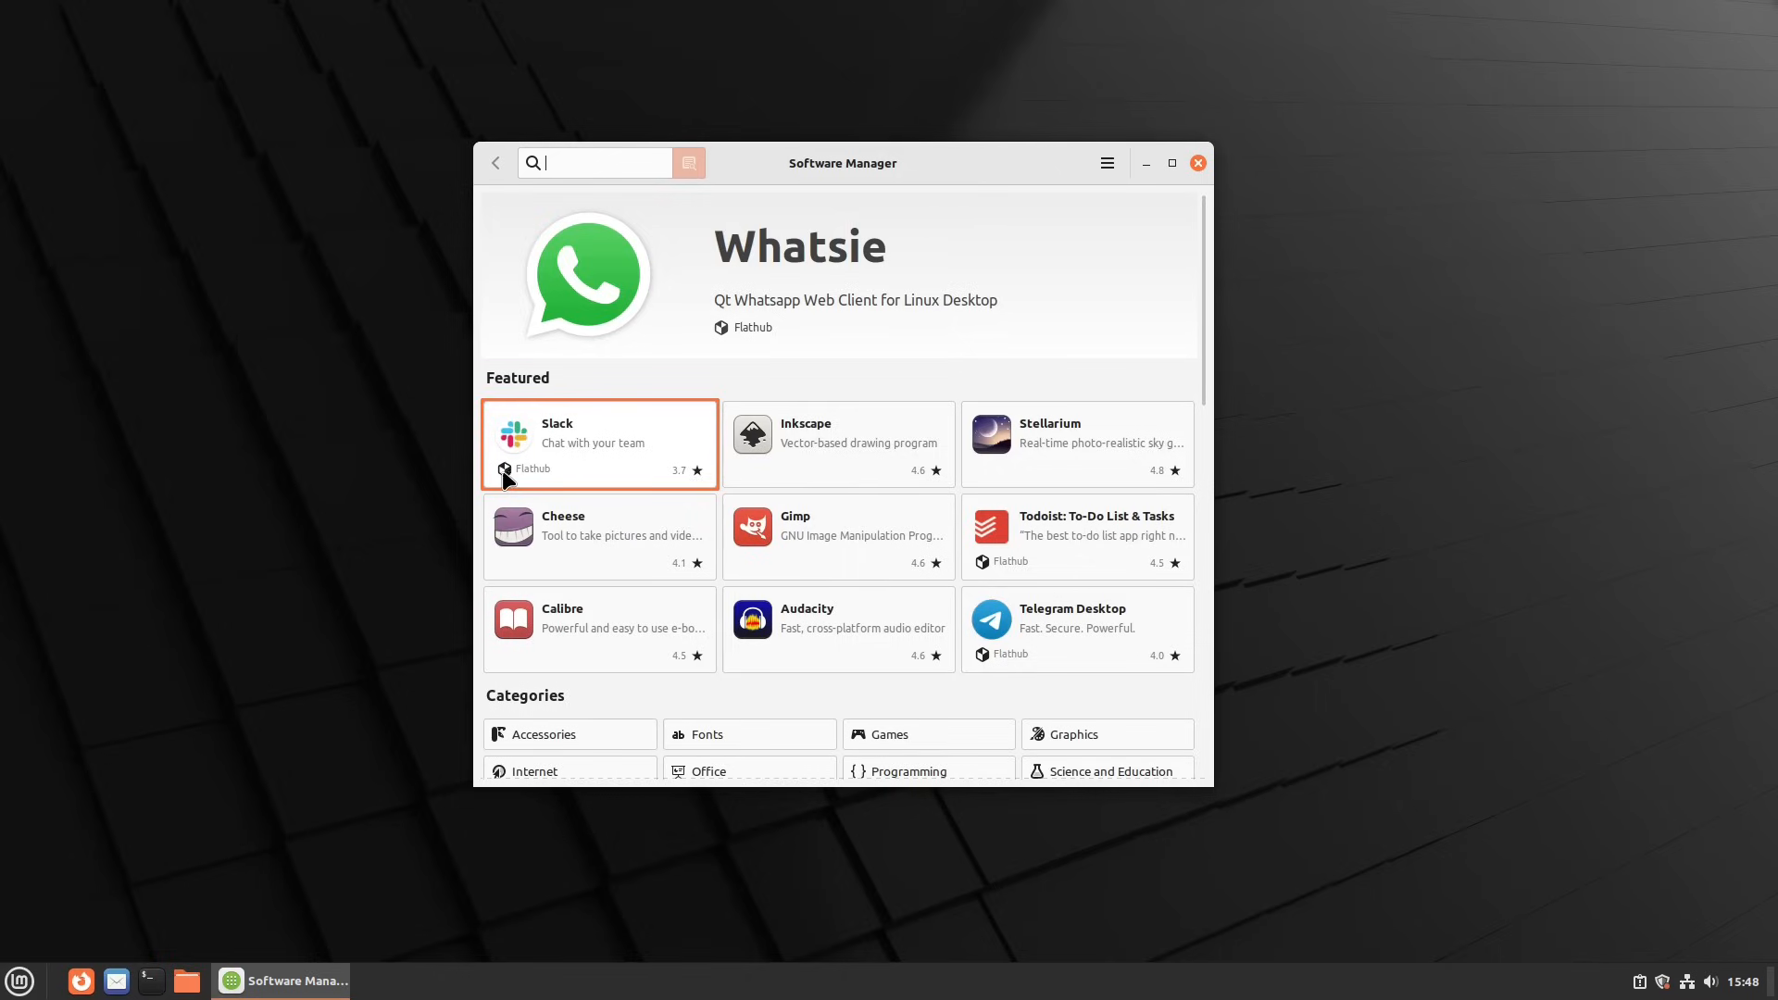
# Open the Inkscape page, examine its System Package and Flatpak (Flathub) source choices, and return to the home page.
pyautogui.click(783, 463)
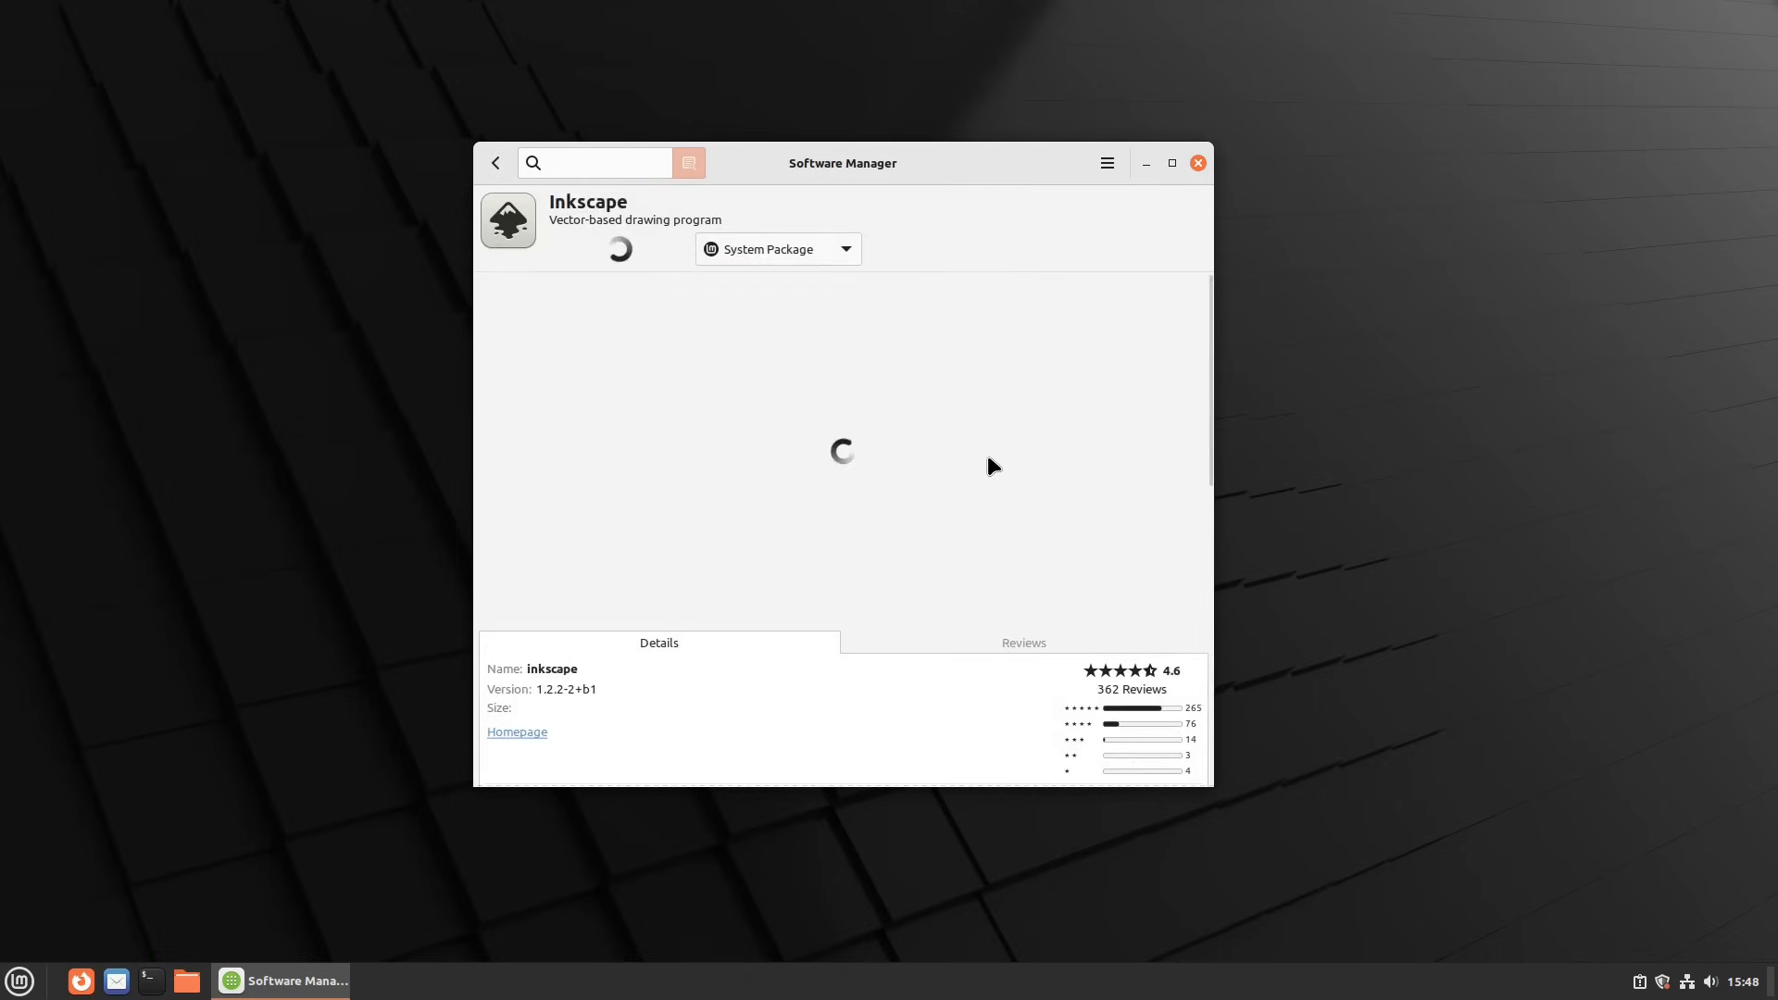
pyautogui.click(829, 248)
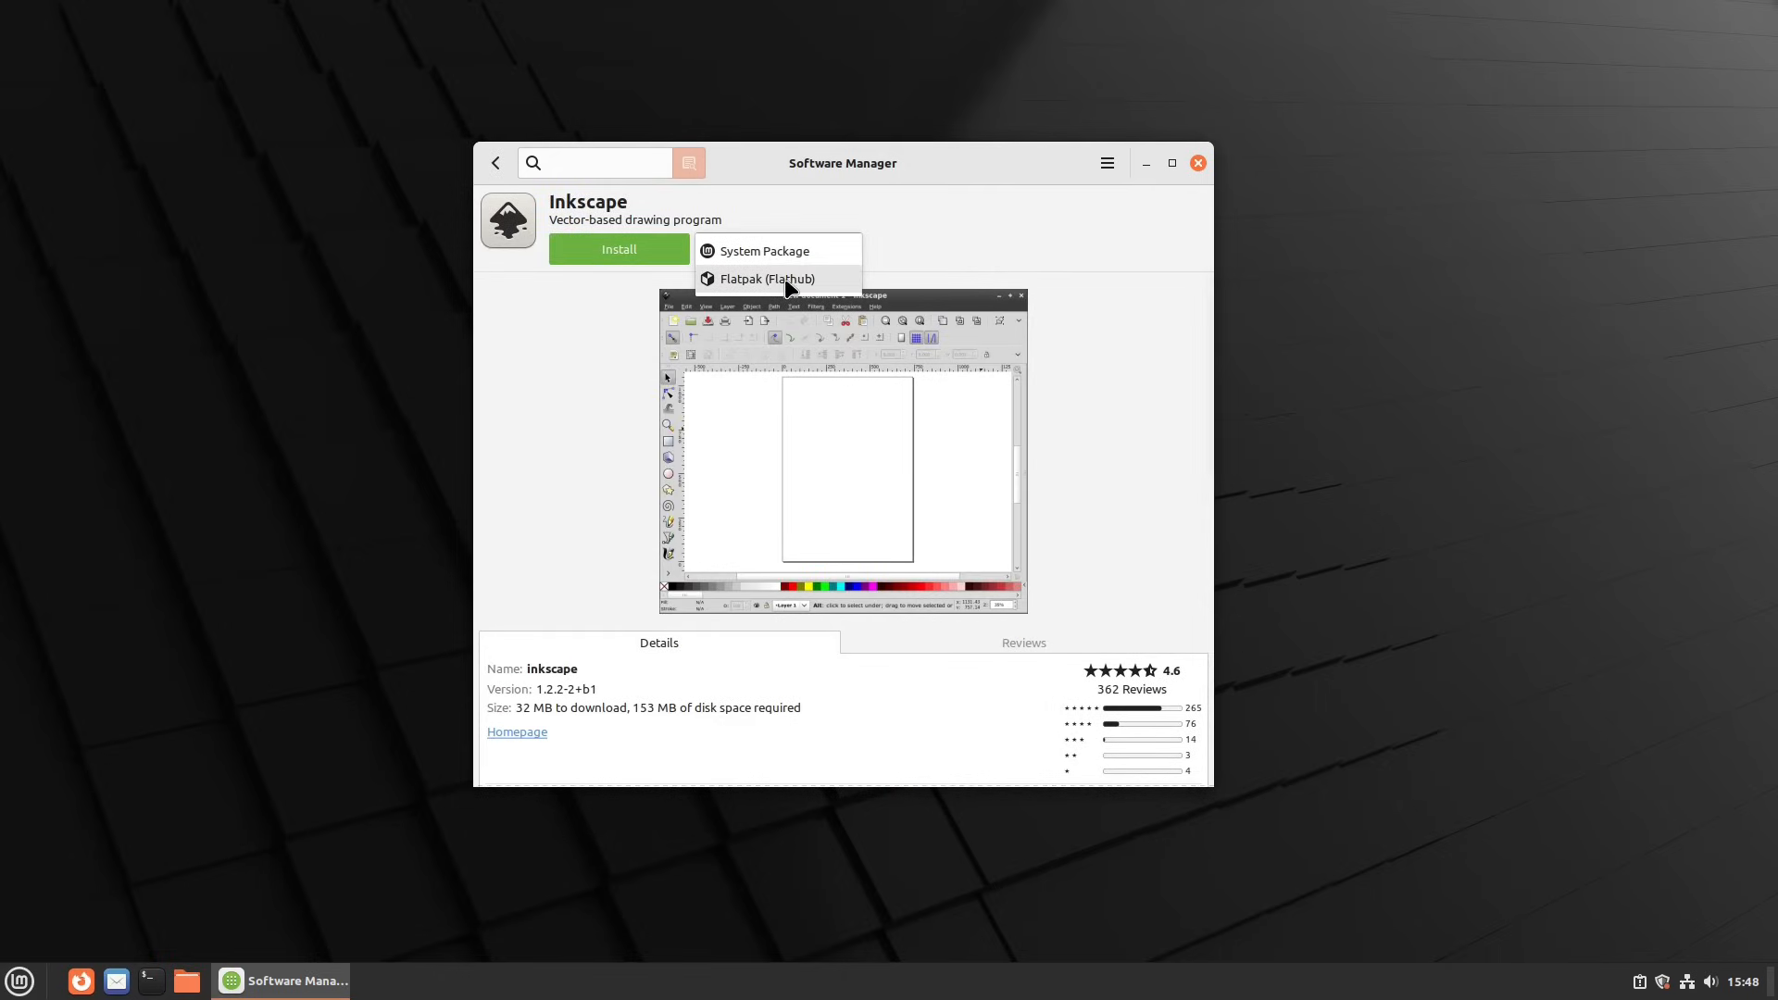
pyautogui.click(850, 247)
pyautogui.click(497, 163)
# Browse the Categories and Top Rated sections of the Software Manager and check its search and package-list options.
pyautogui.scroll(-10, 1063, 476)
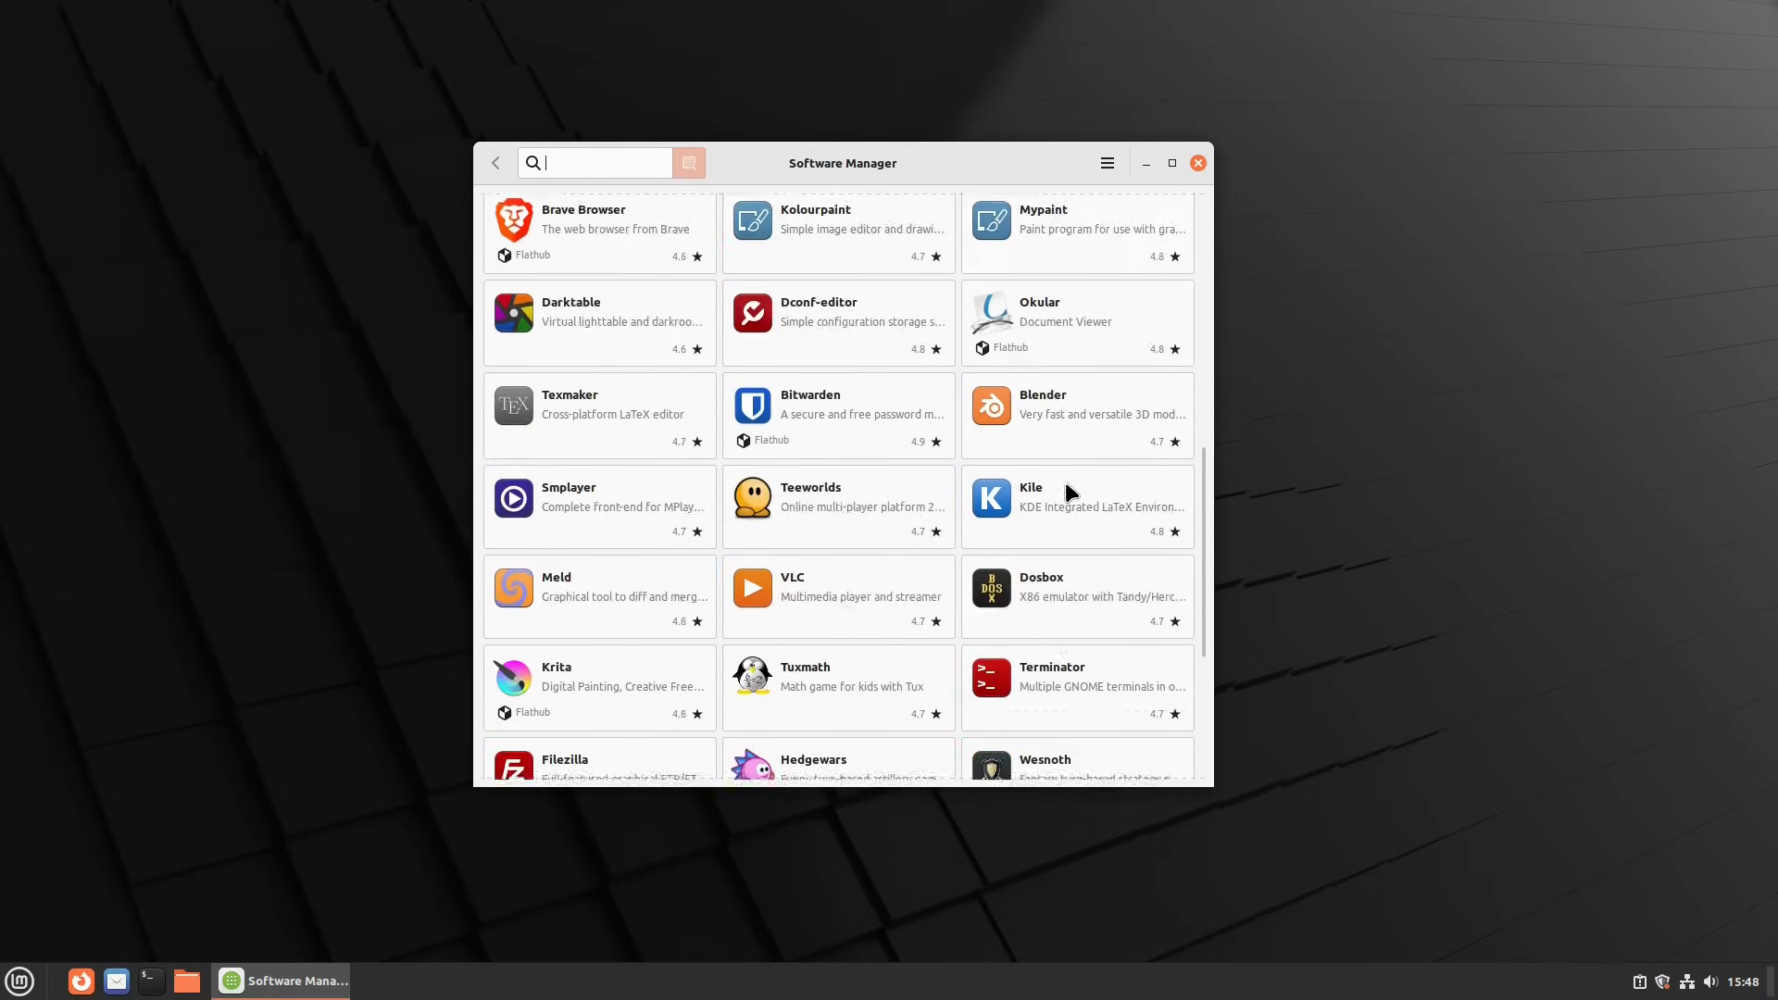
pyautogui.scroll(5, 1083, 528)
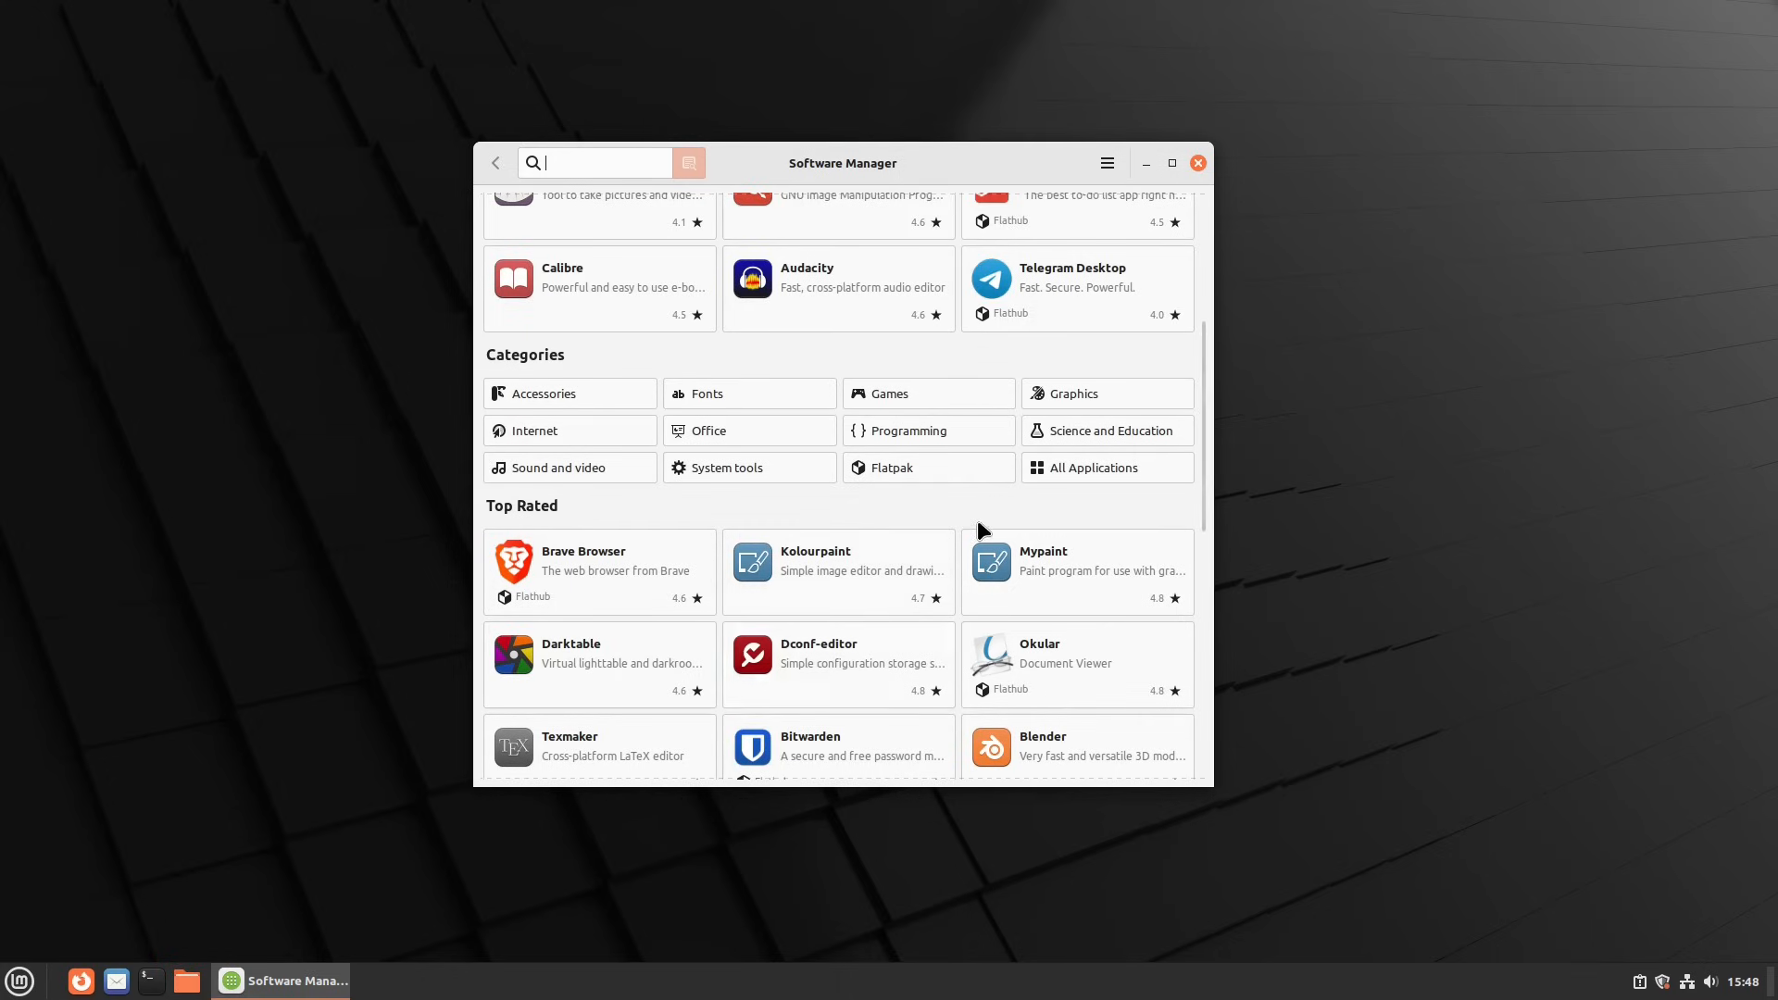
pyautogui.scroll(-10, 980, 533)
pyautogui.scroll(12, 1099, 690)
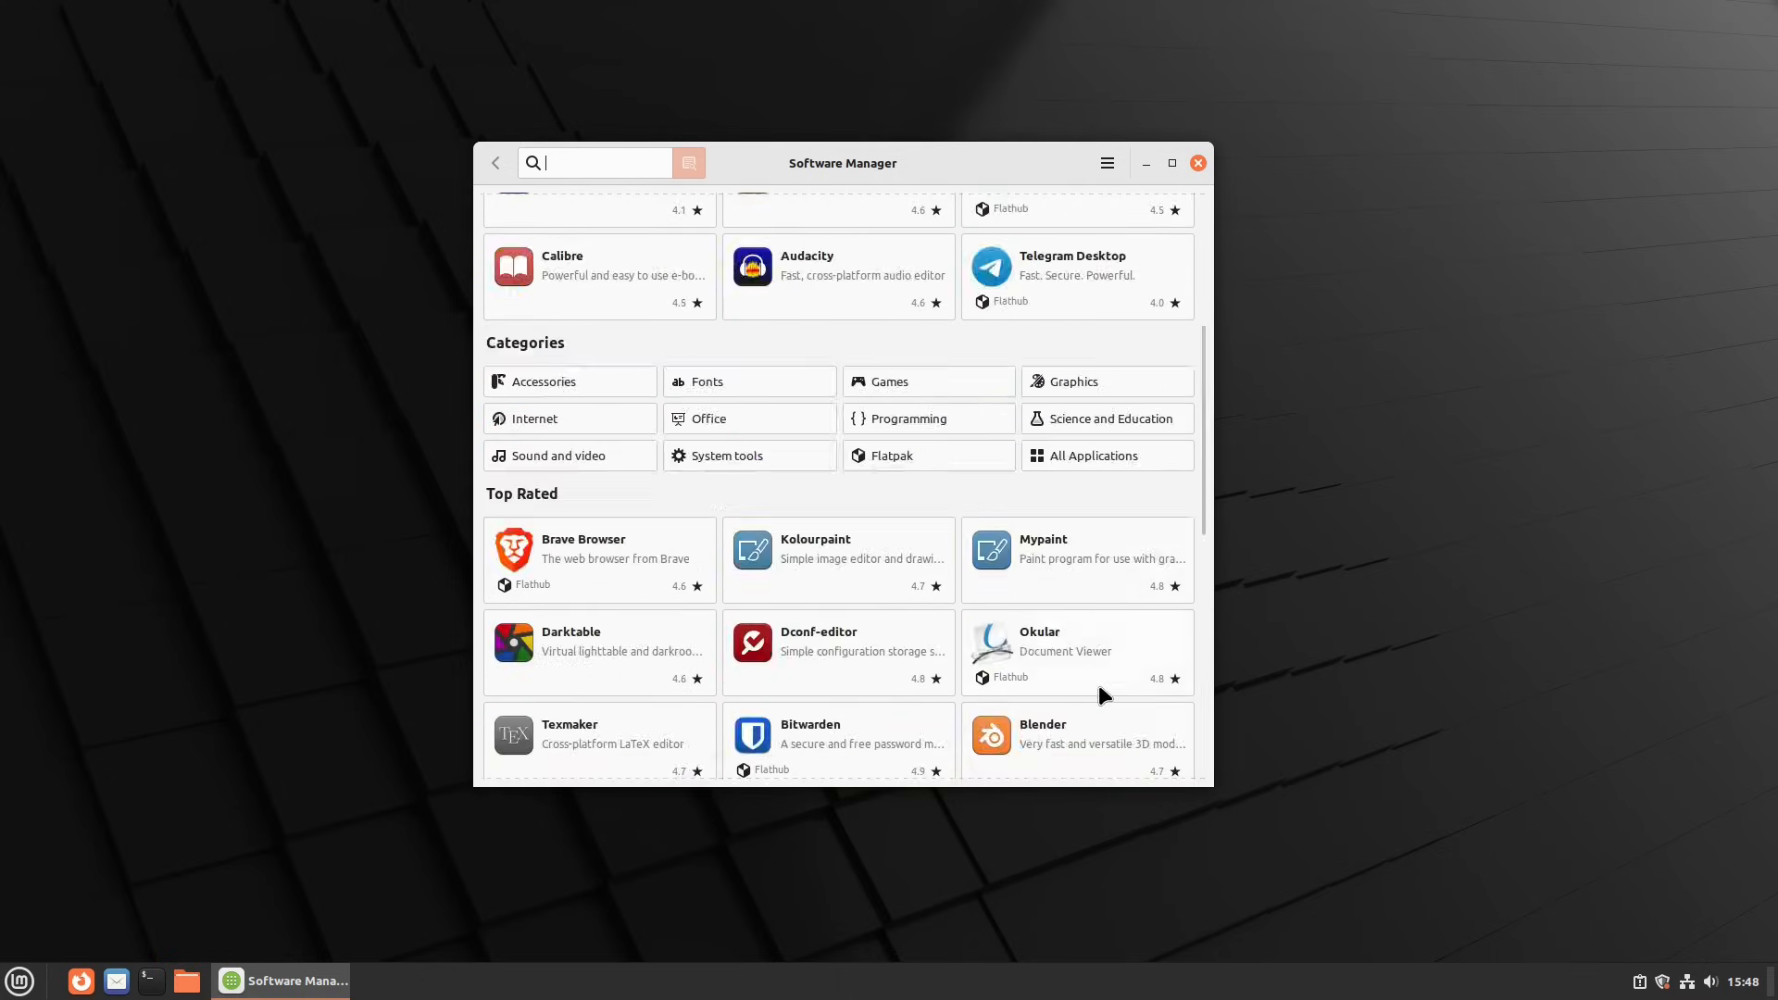
pyautogui.click(1107, 163)
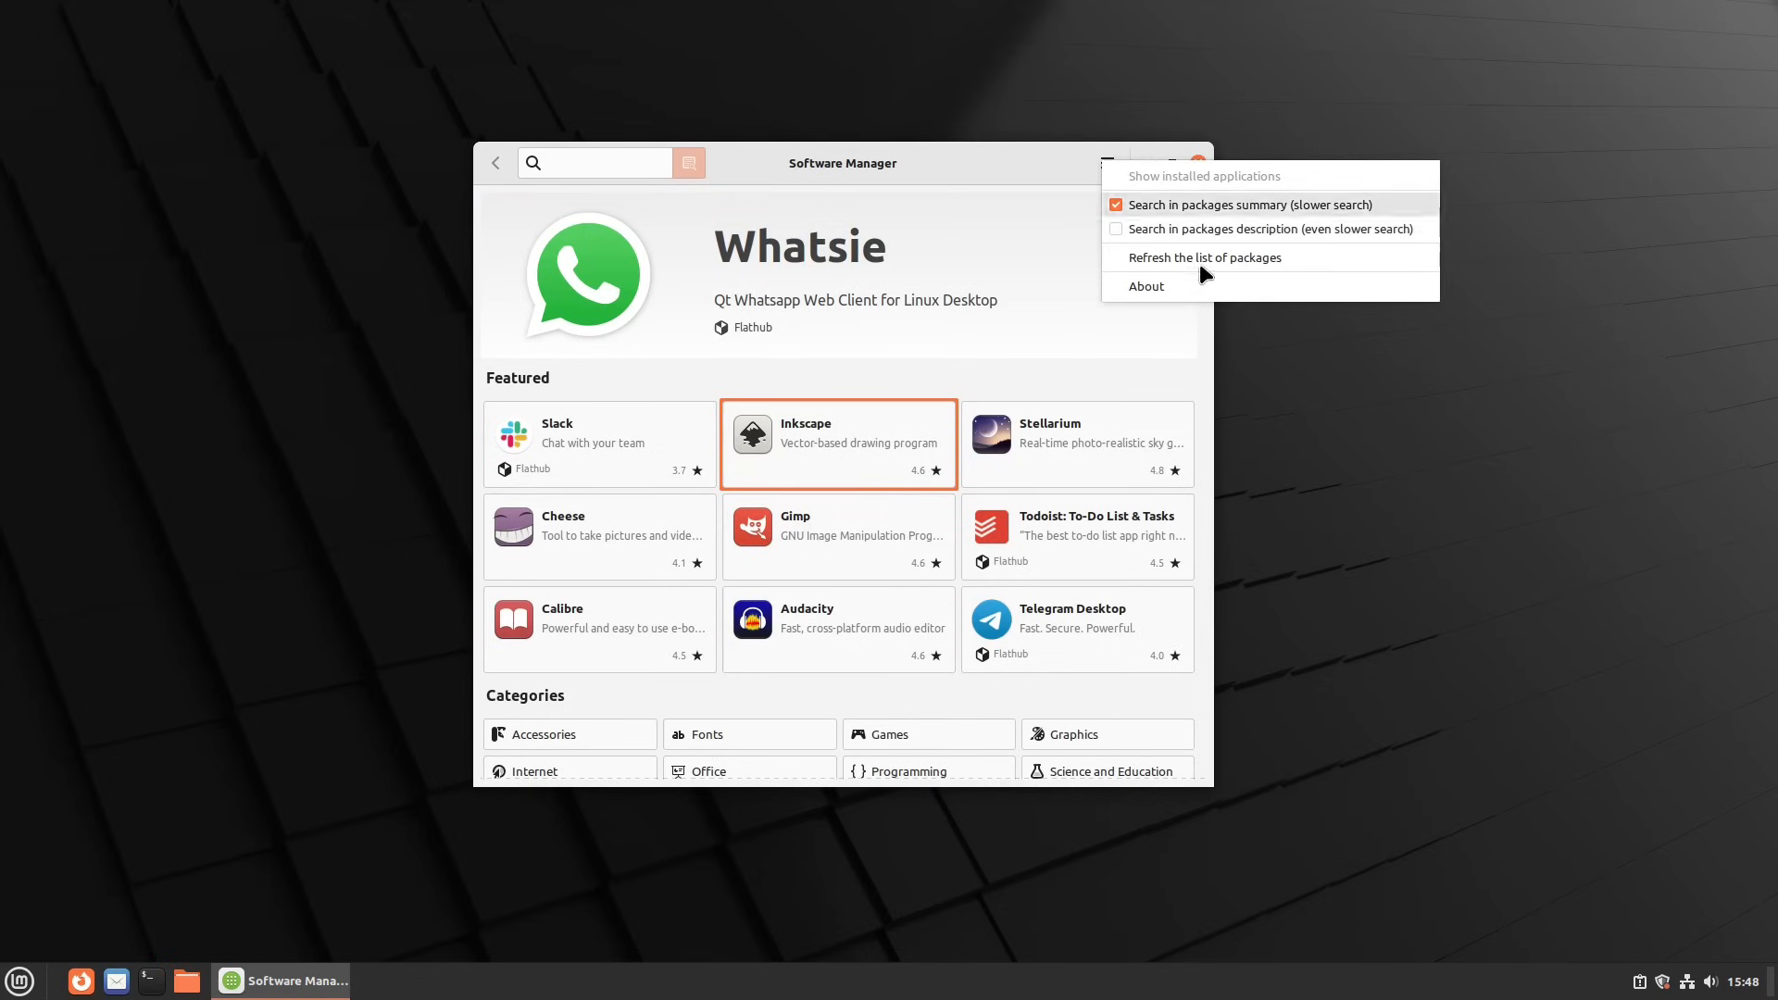
pyautogui.click(866, 384)
# Look through the Featured, Categories and Top Rated listings once more and close the Software Manager.
pyautogui.scroll(-5, 954, 435)
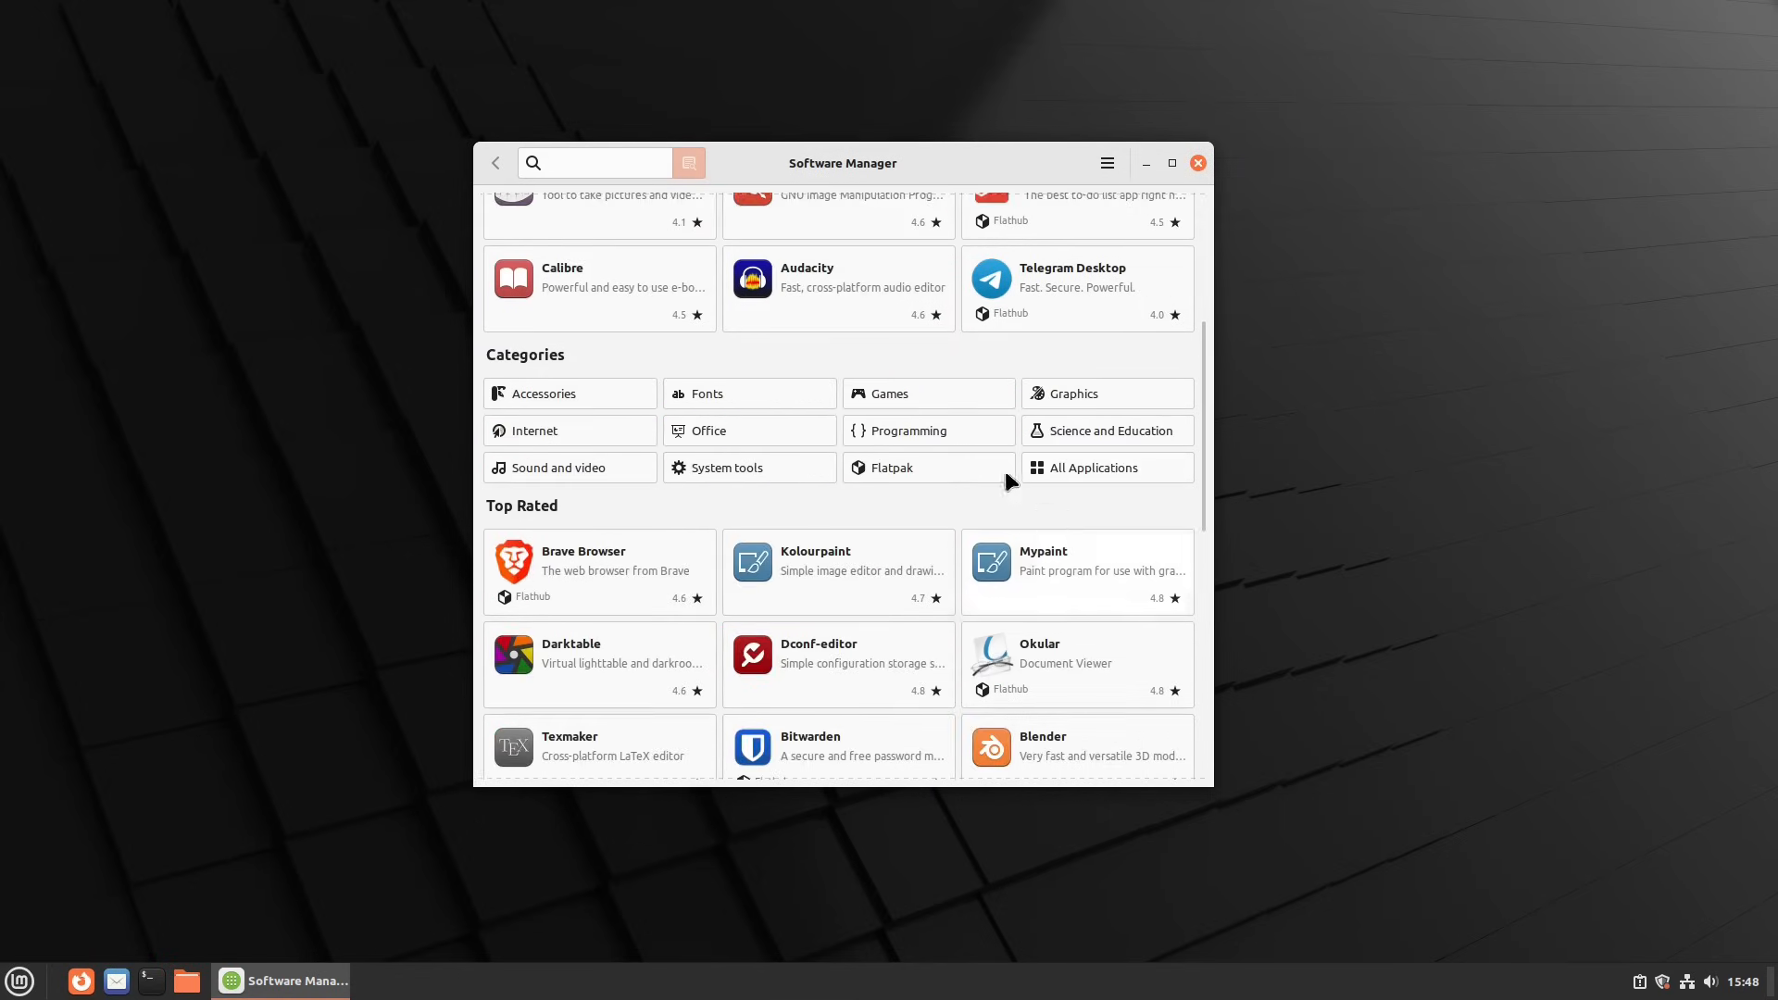
pyautogui.scroll(-8, 834, 602)
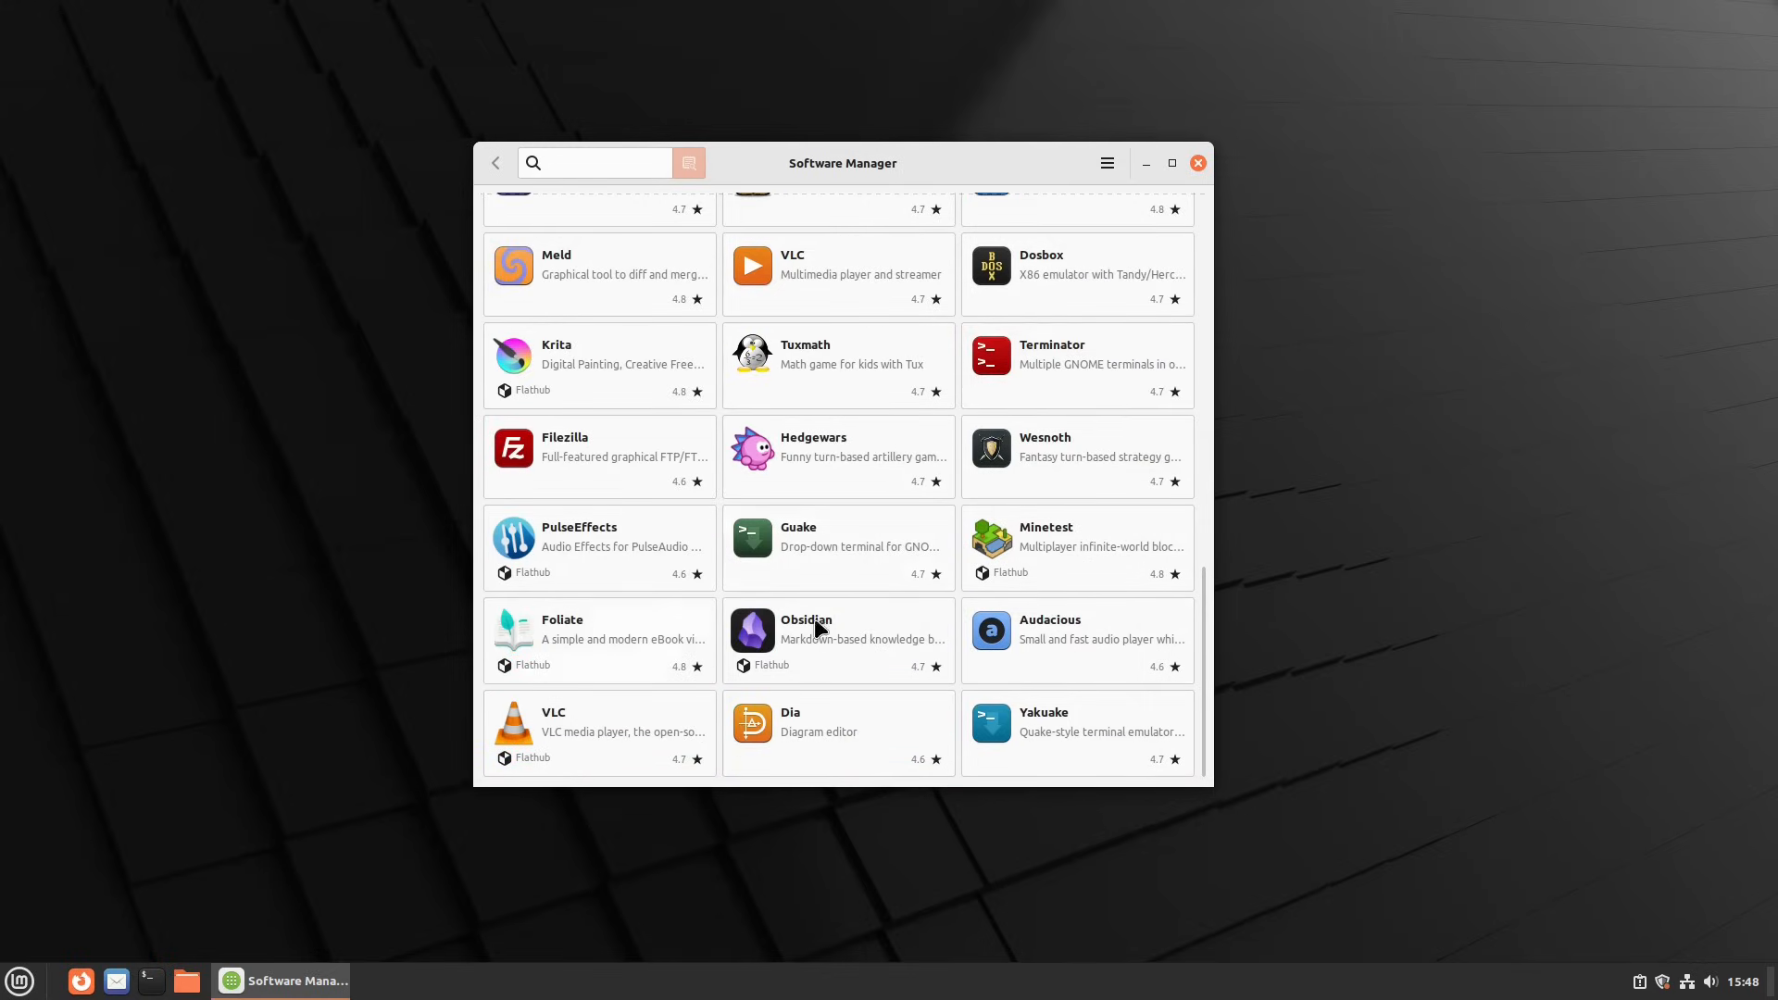
pyautogui.scroll(10, 842, 622)
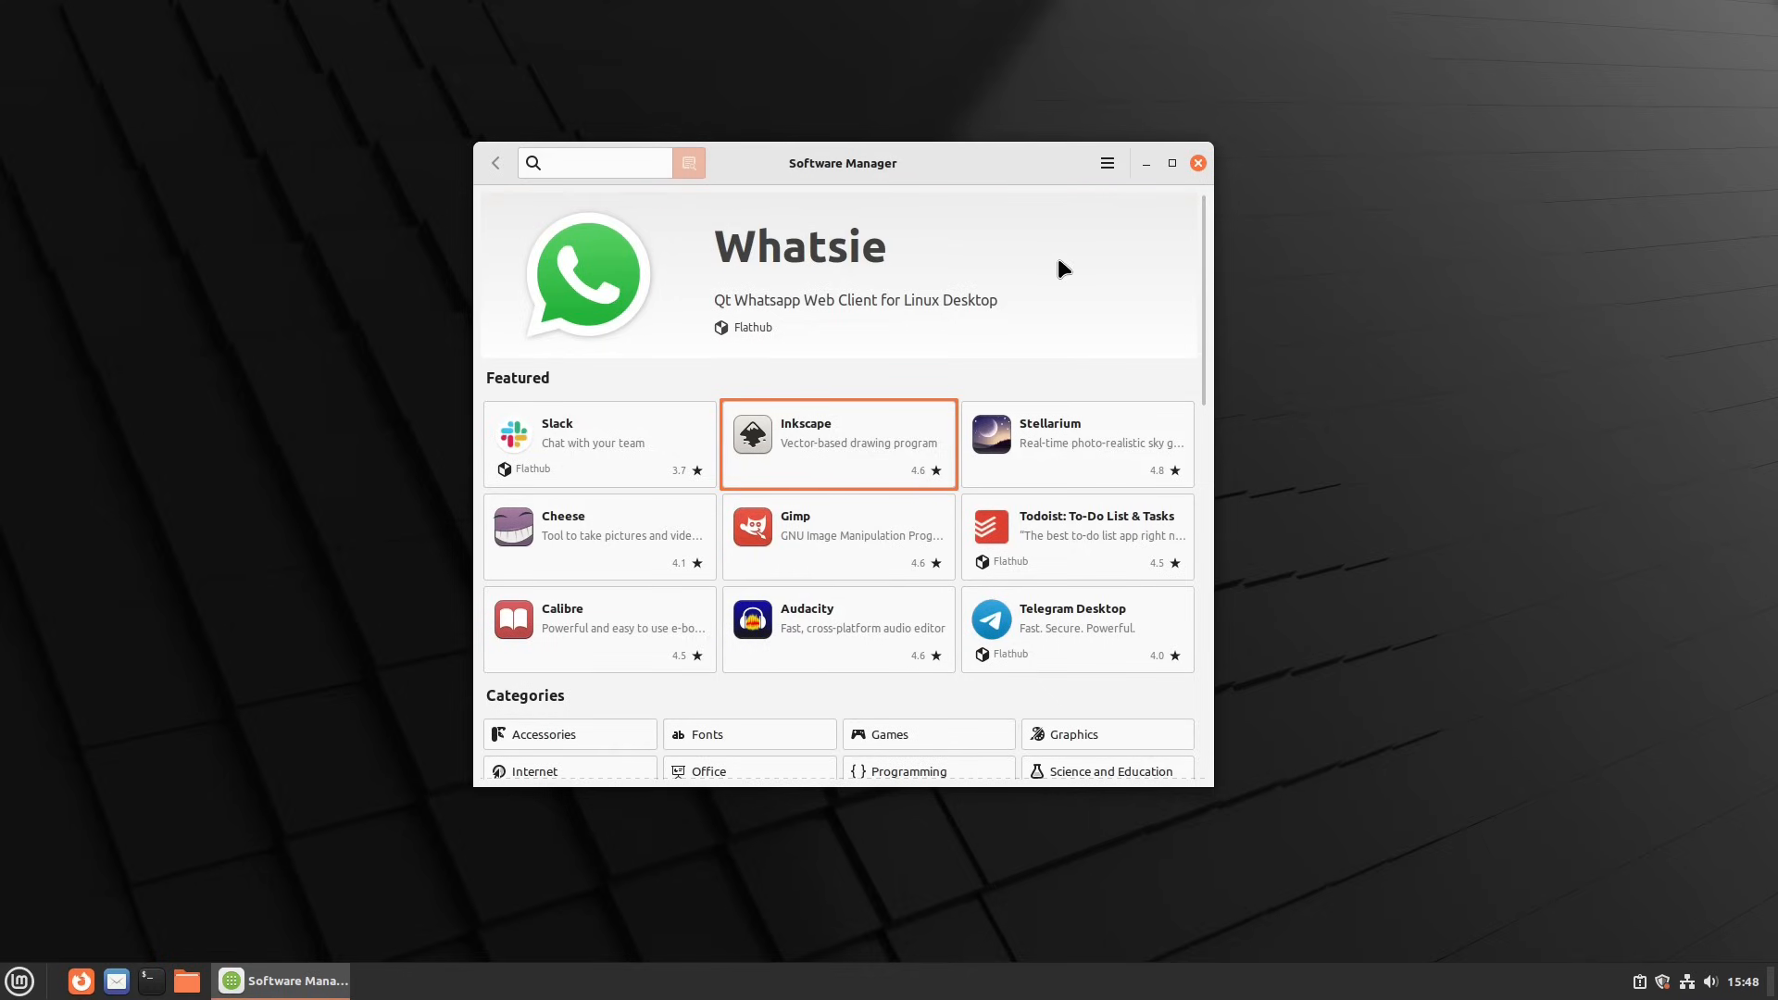
pyautogui.scroll(-4, 1058, 385)
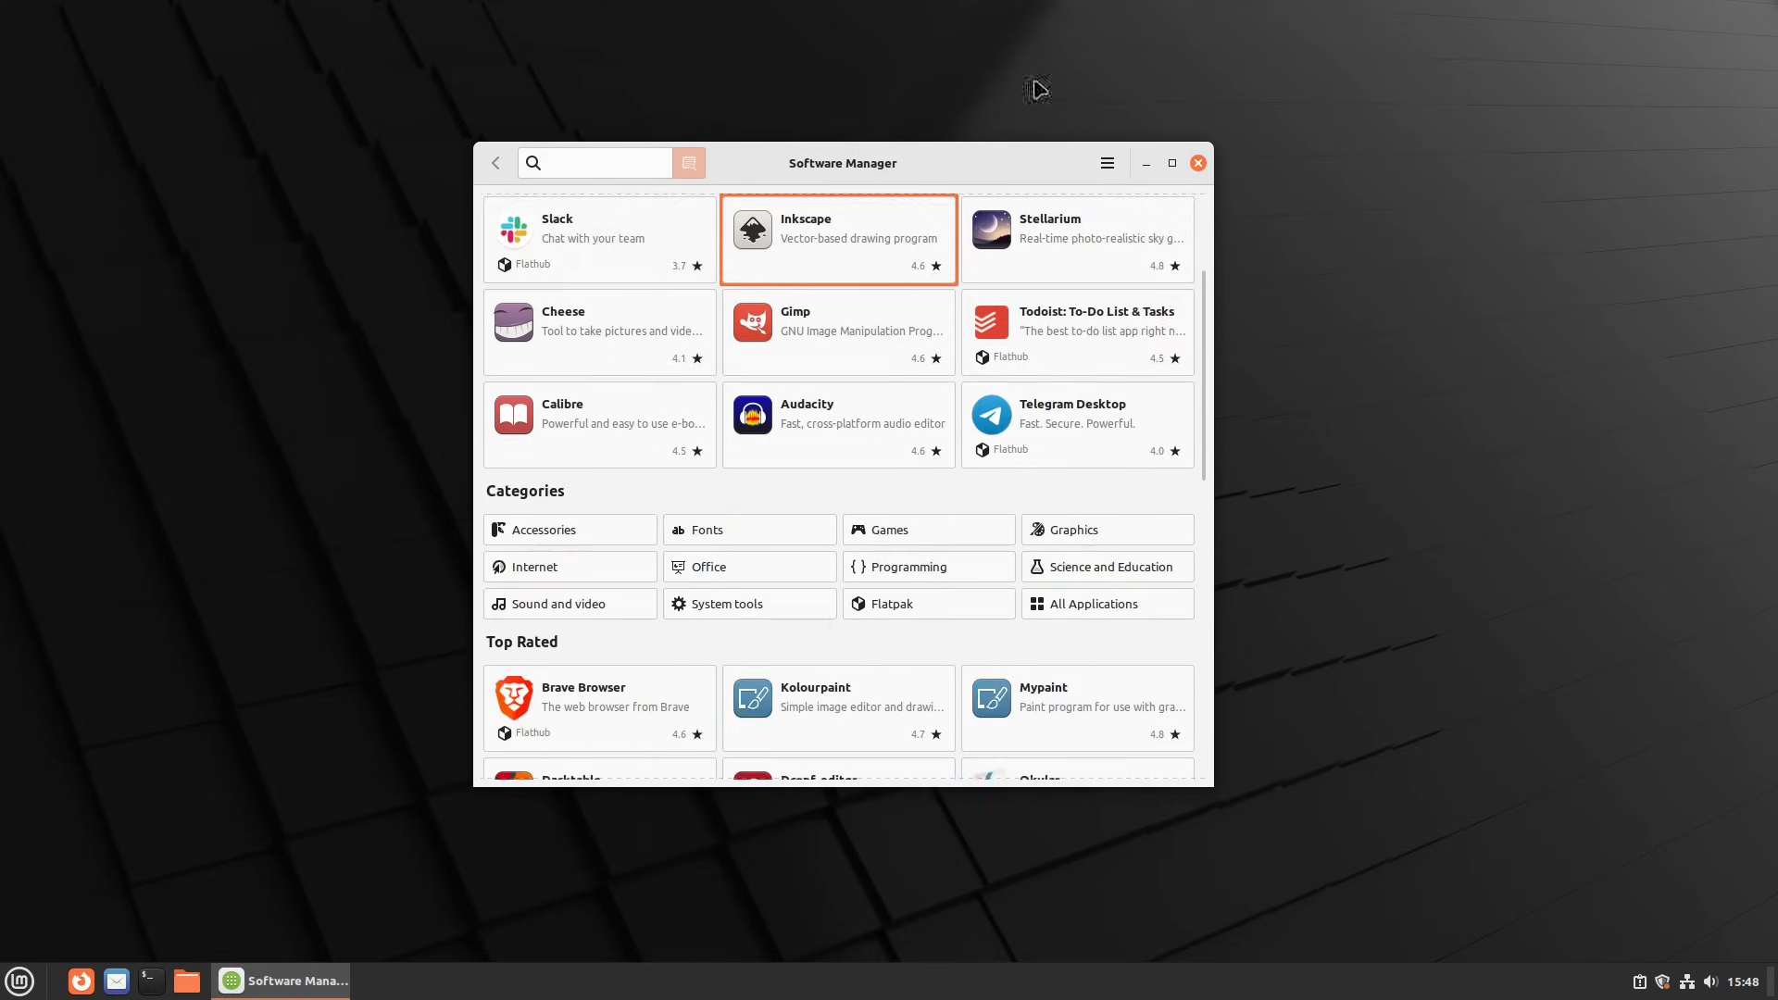
pyautogui.click(1198, 163)
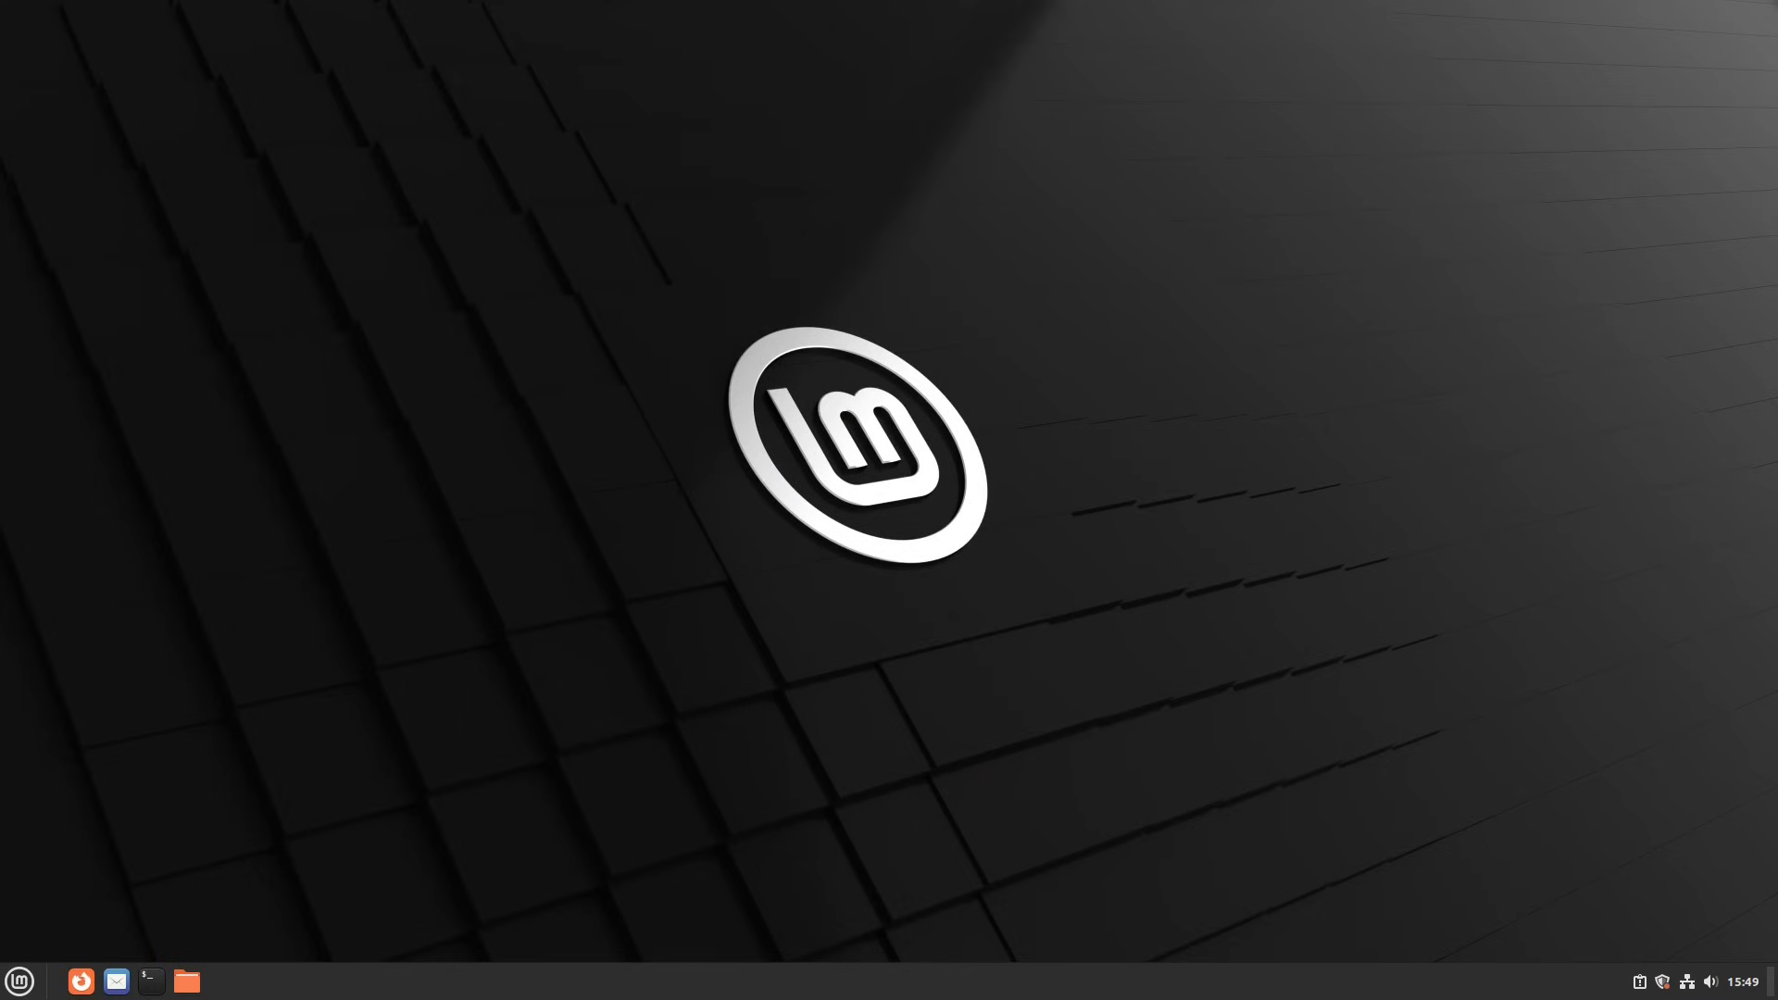
# Open System Reports from the system tray and view the crash reports and system information pages.
pyautogui.click(1638, 981)
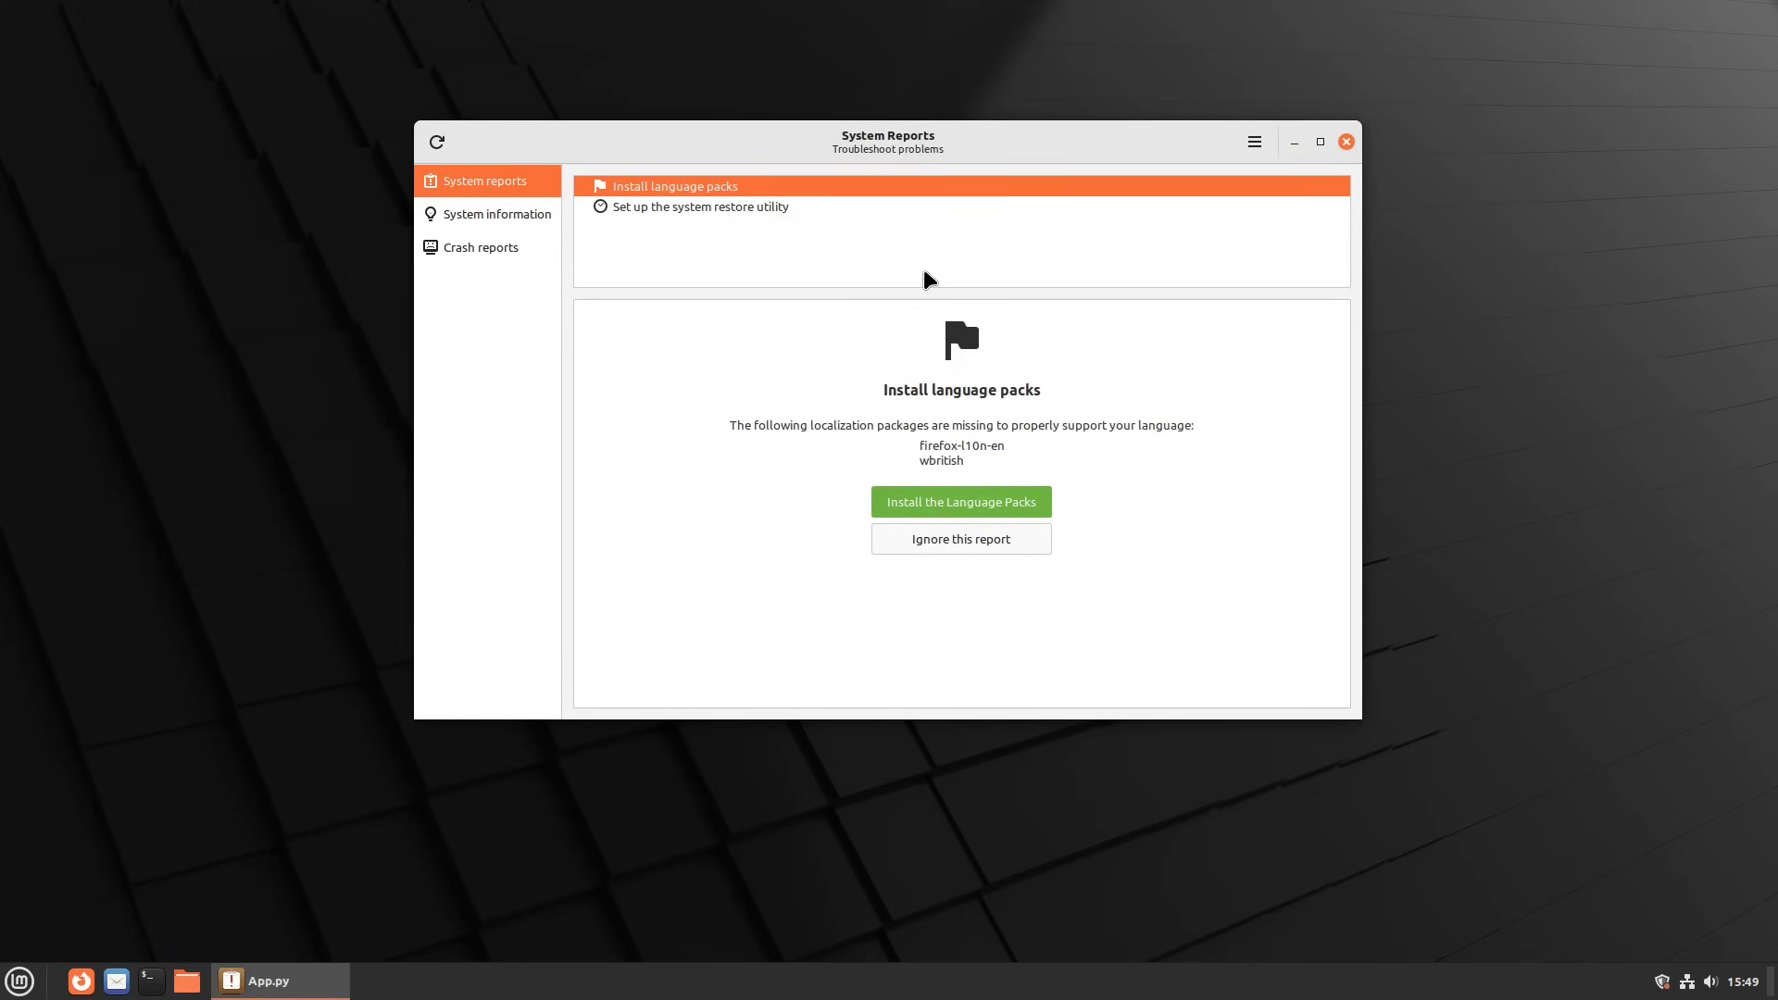
pyautogui.click(518, 215)
pyautogui.click(509, 243)
pyautogui.click(494, 217)
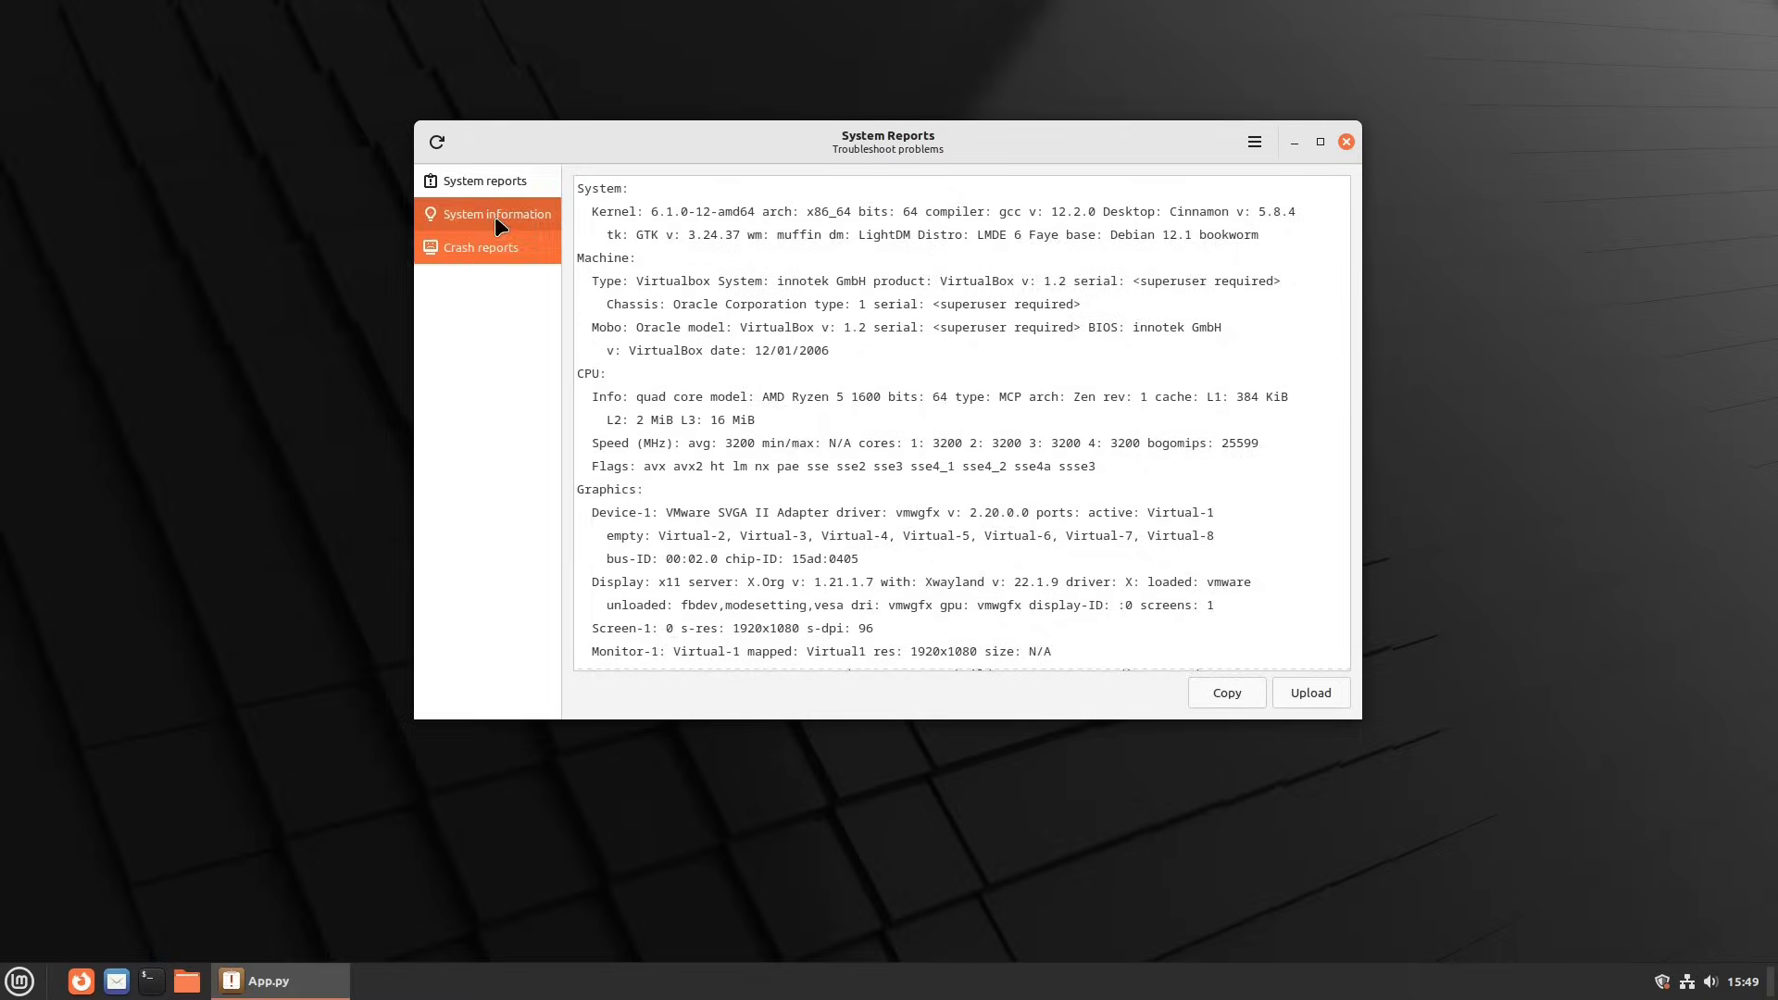
# Return to the list of system reports, view the language pack report, and close System Reports.
pyautogui.click(491, 185)
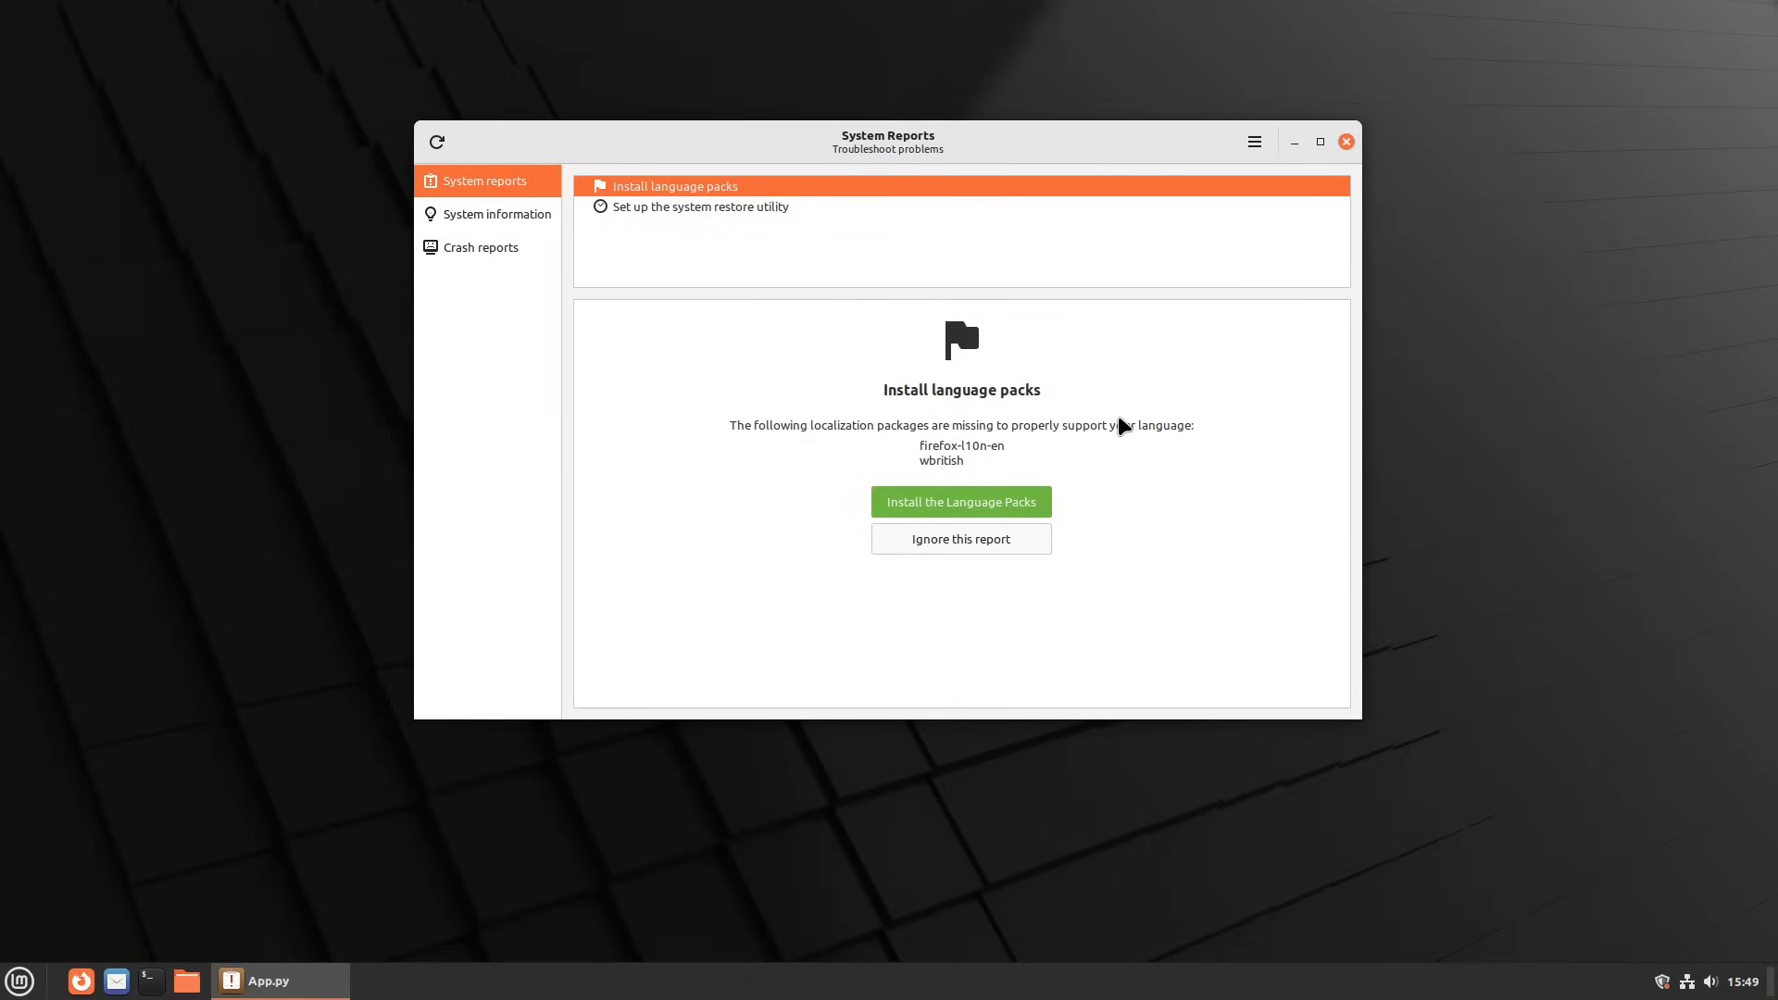
pyautogui.click(1349, 141)
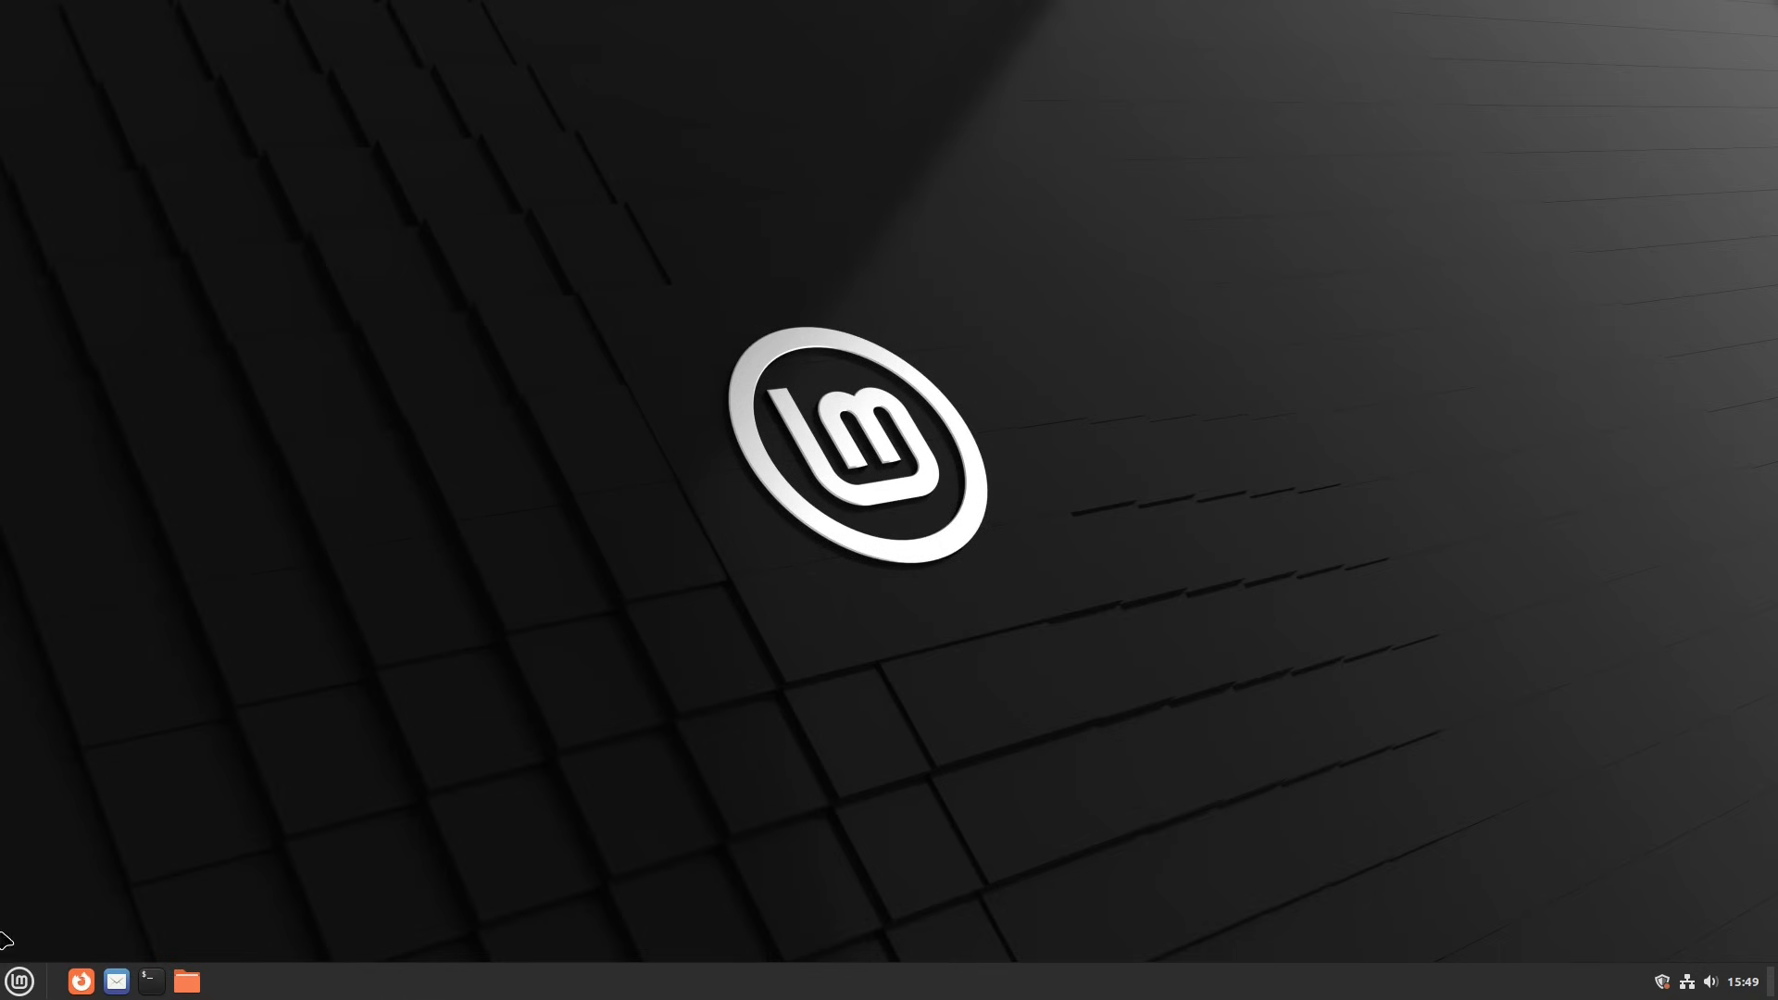
# Open System Settings from the application menu and look through the Appearance, Preferences, Hardware and Administration modules.
pyautogui.click(19, 981)
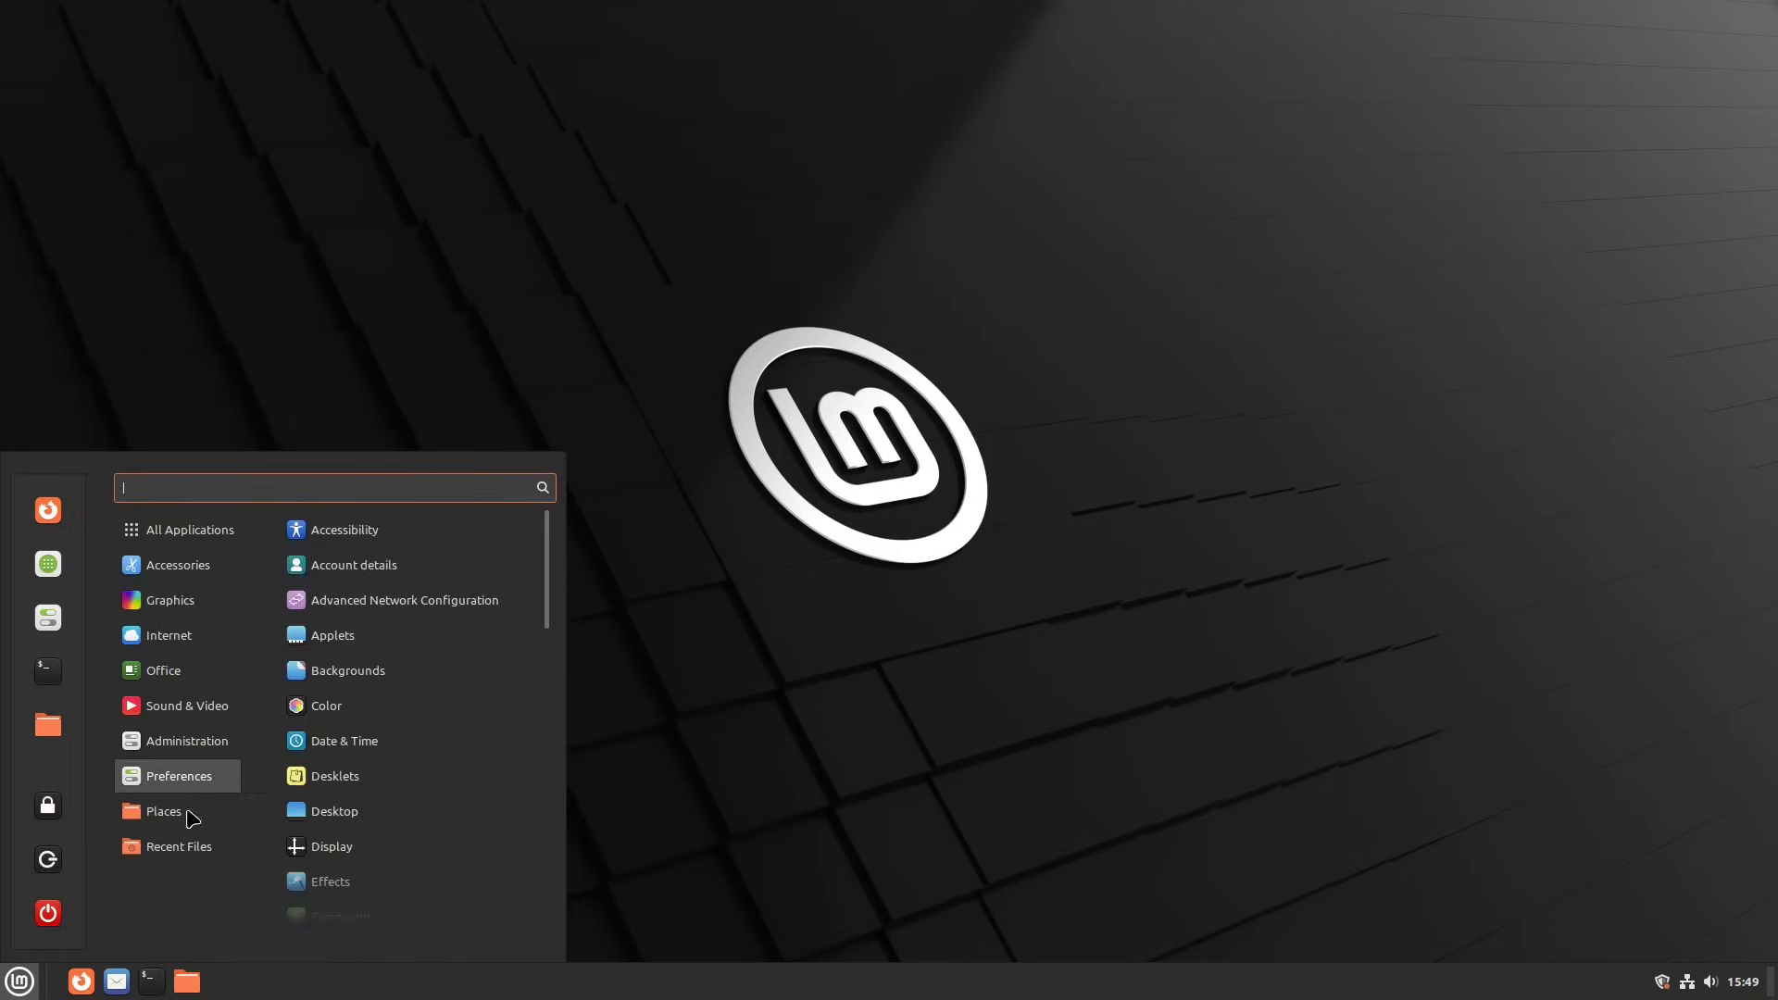
pyautogui.moveTo(171, 783)
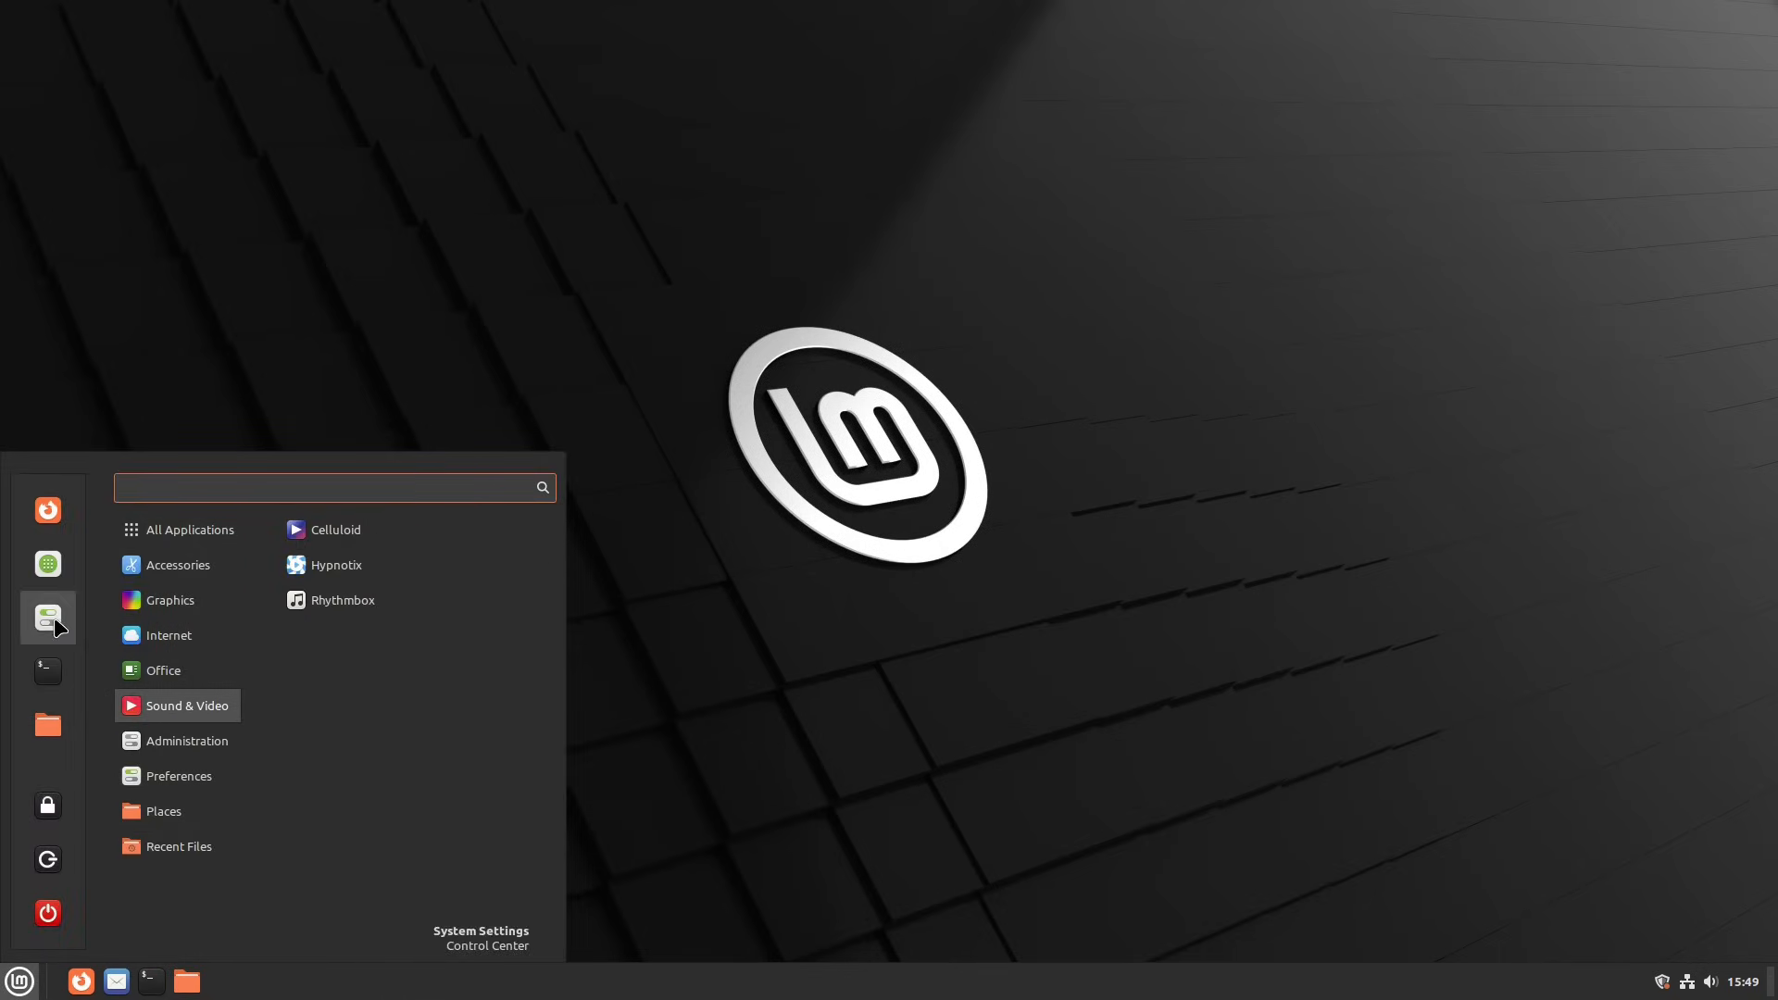
pyautogui.click(615, 491)
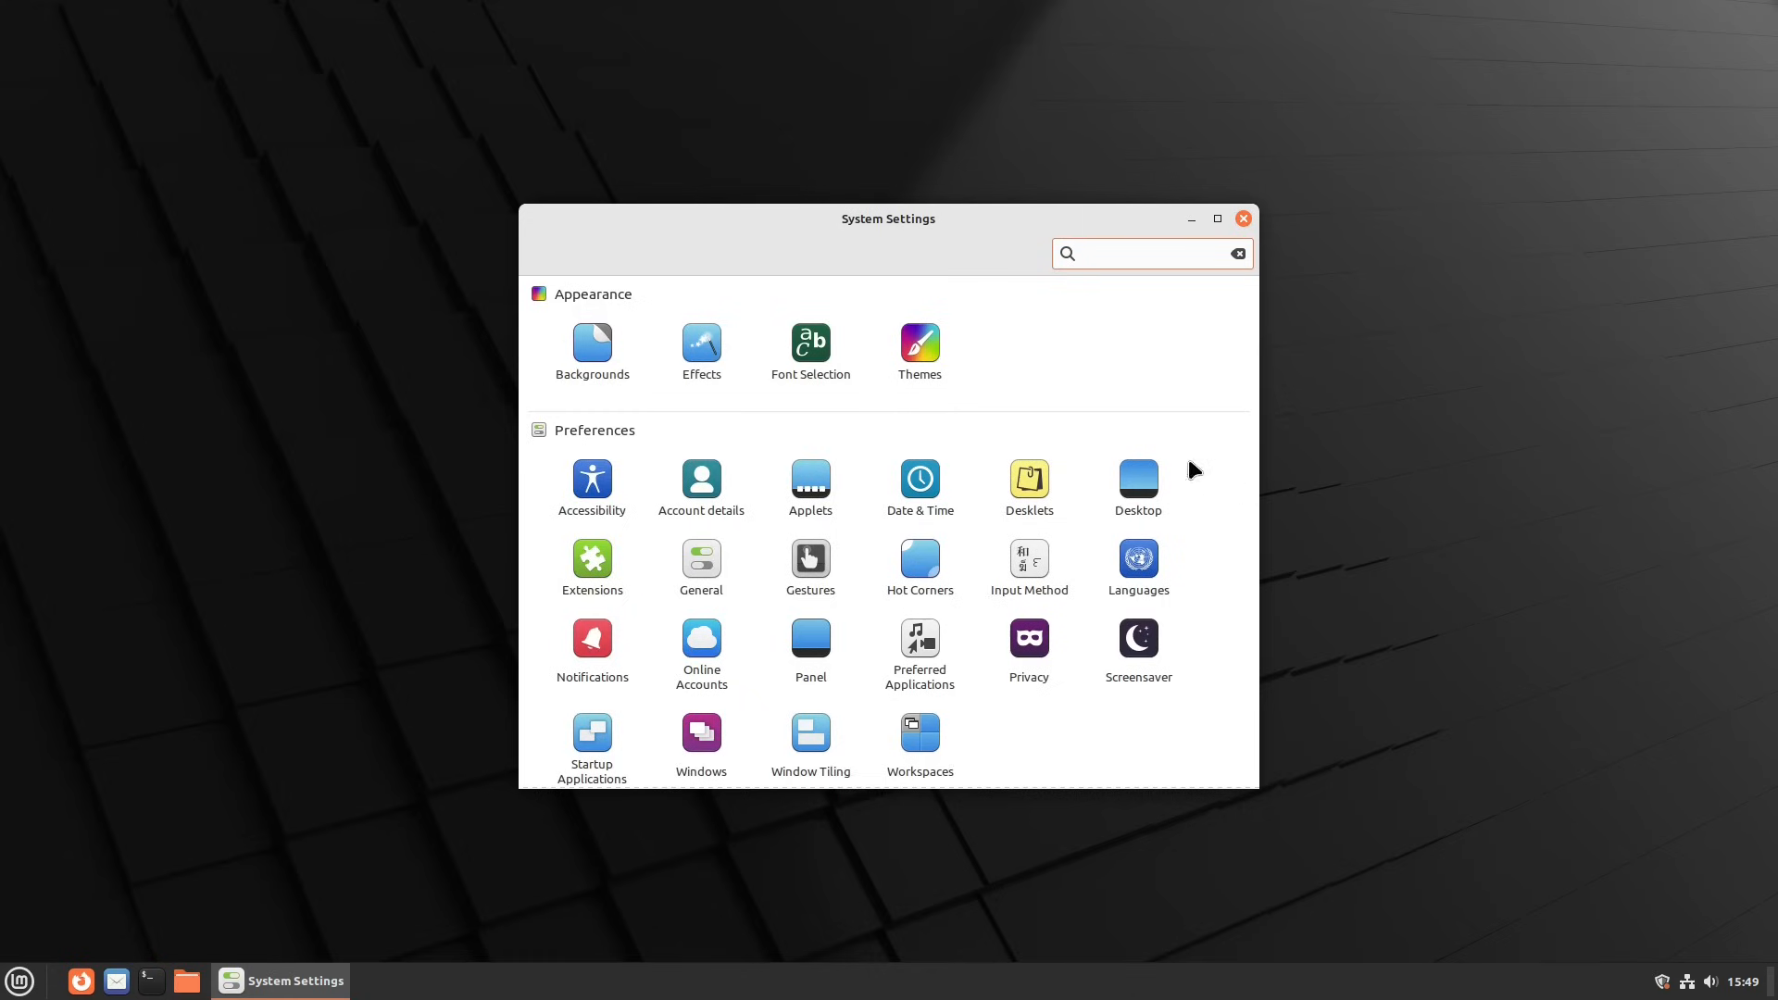
pyautogui.scroll(-5, 1196, 543)
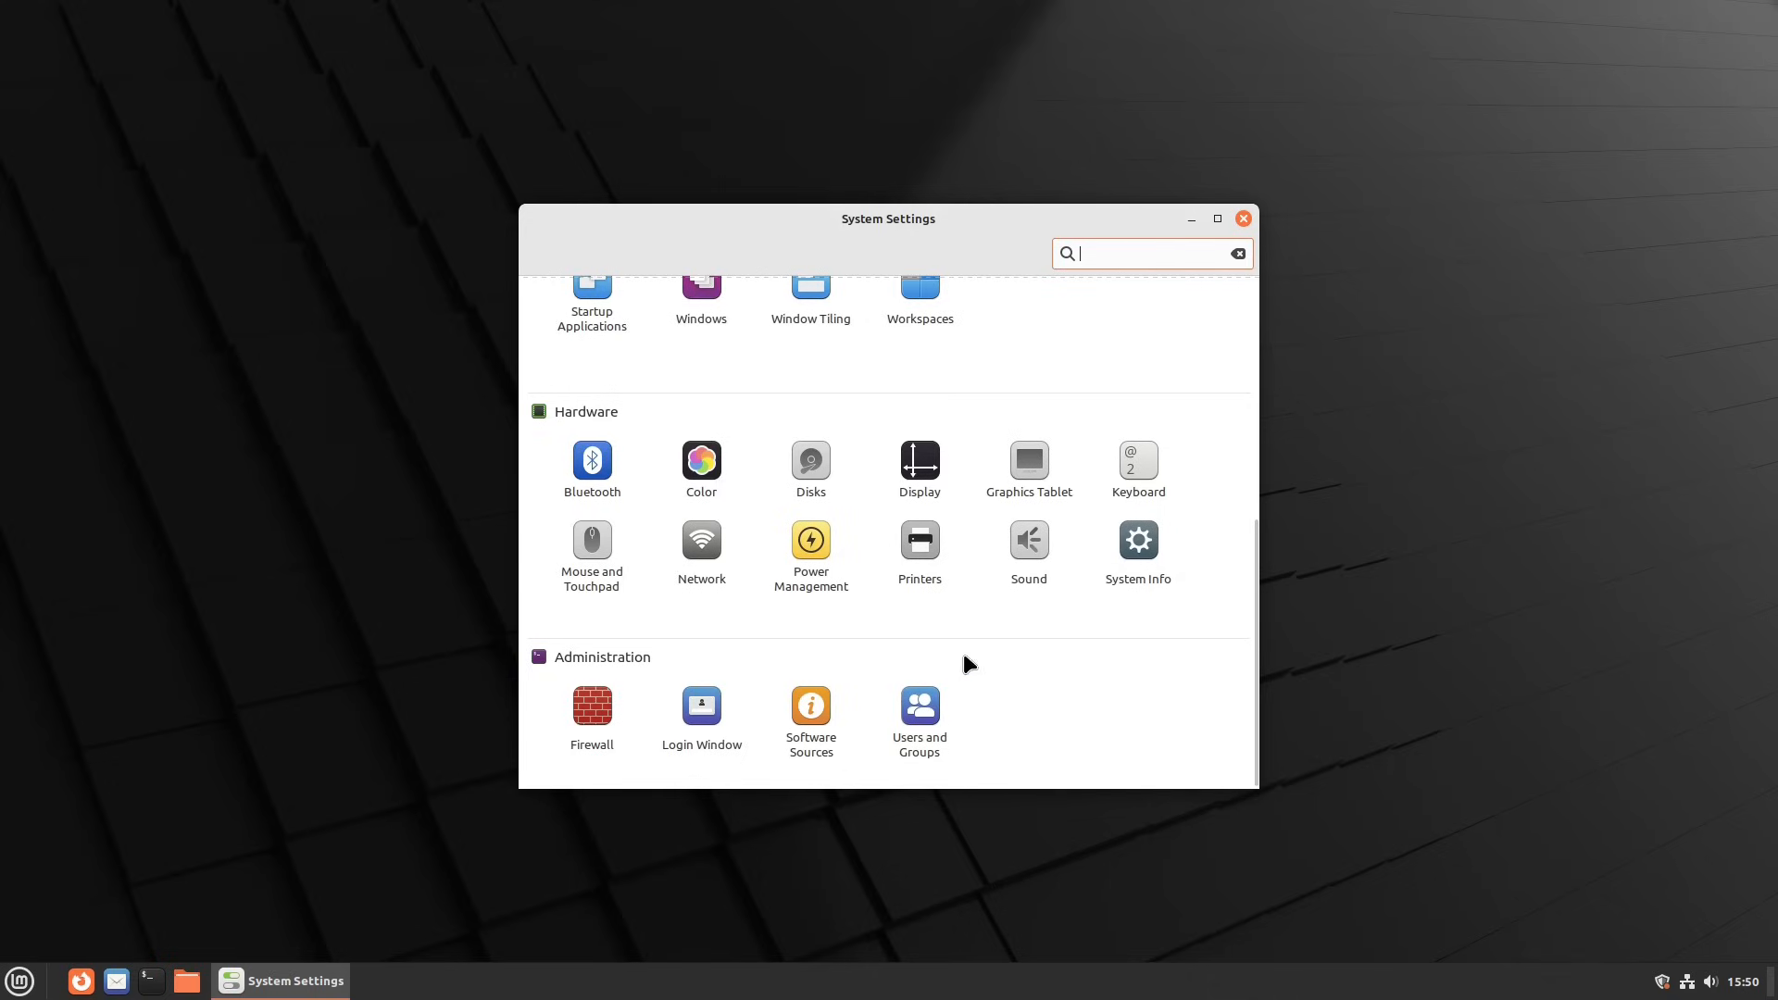
# Open Software Sources from the Administration settings, authenticate with the account password, and move its window aside.
pyautogui.click(825, 734)
pyautogui.write('•••')
pyautogui.press('Return')
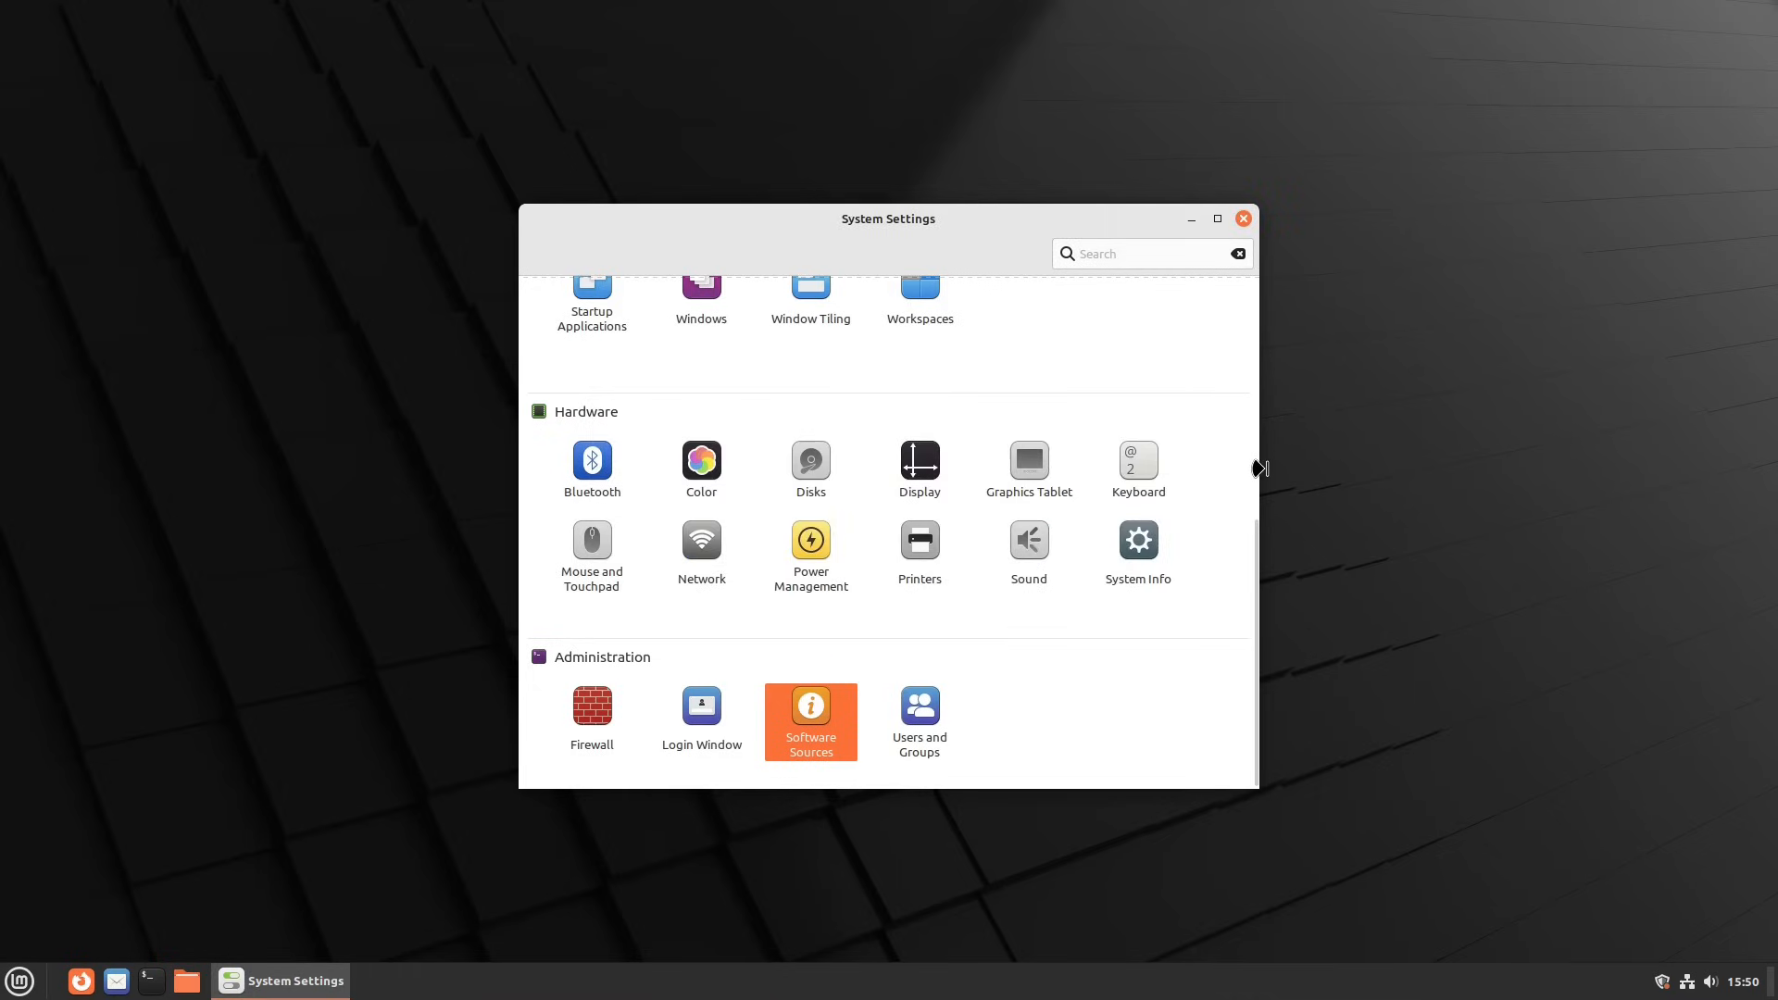
pyautogui.moveTo(476, 54); pyautogui.dragTo(1199, 149)
# View the Additional Repositories, Authentication Keys, Maintenance and Official Repositories pages, then close Software Sources and System Settings.
pyautogui.click(764, 222)
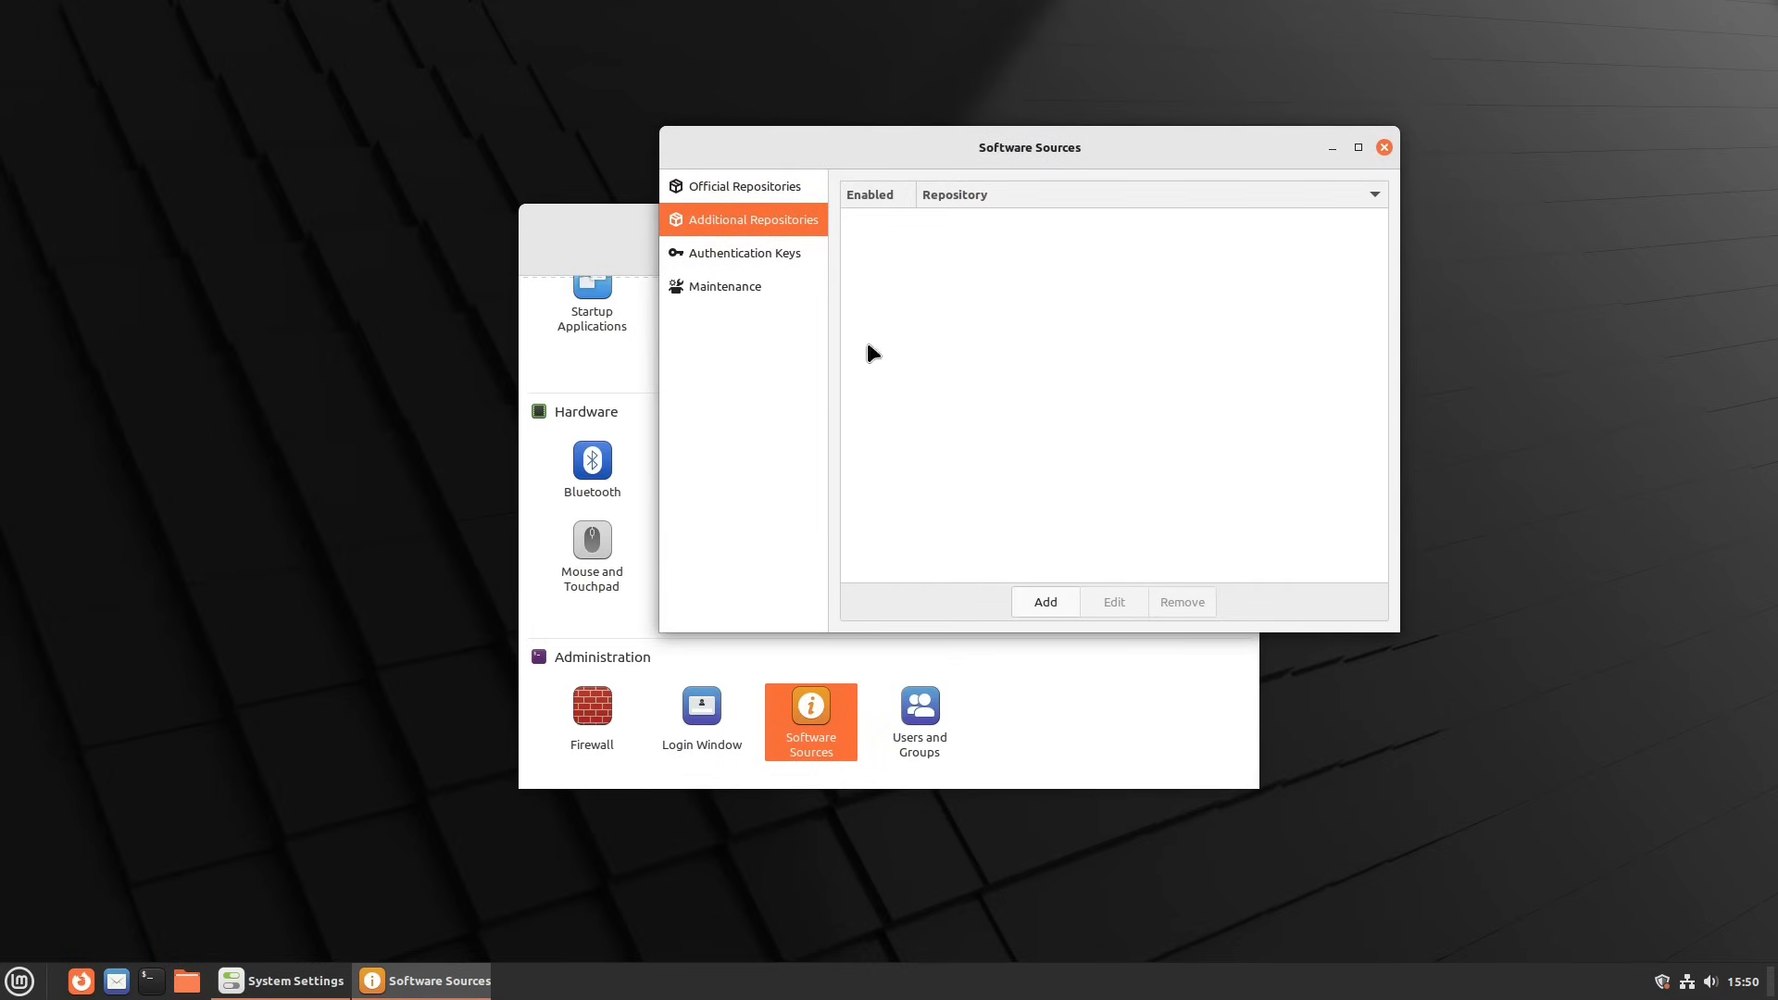
pyautogui.click(736, 257)
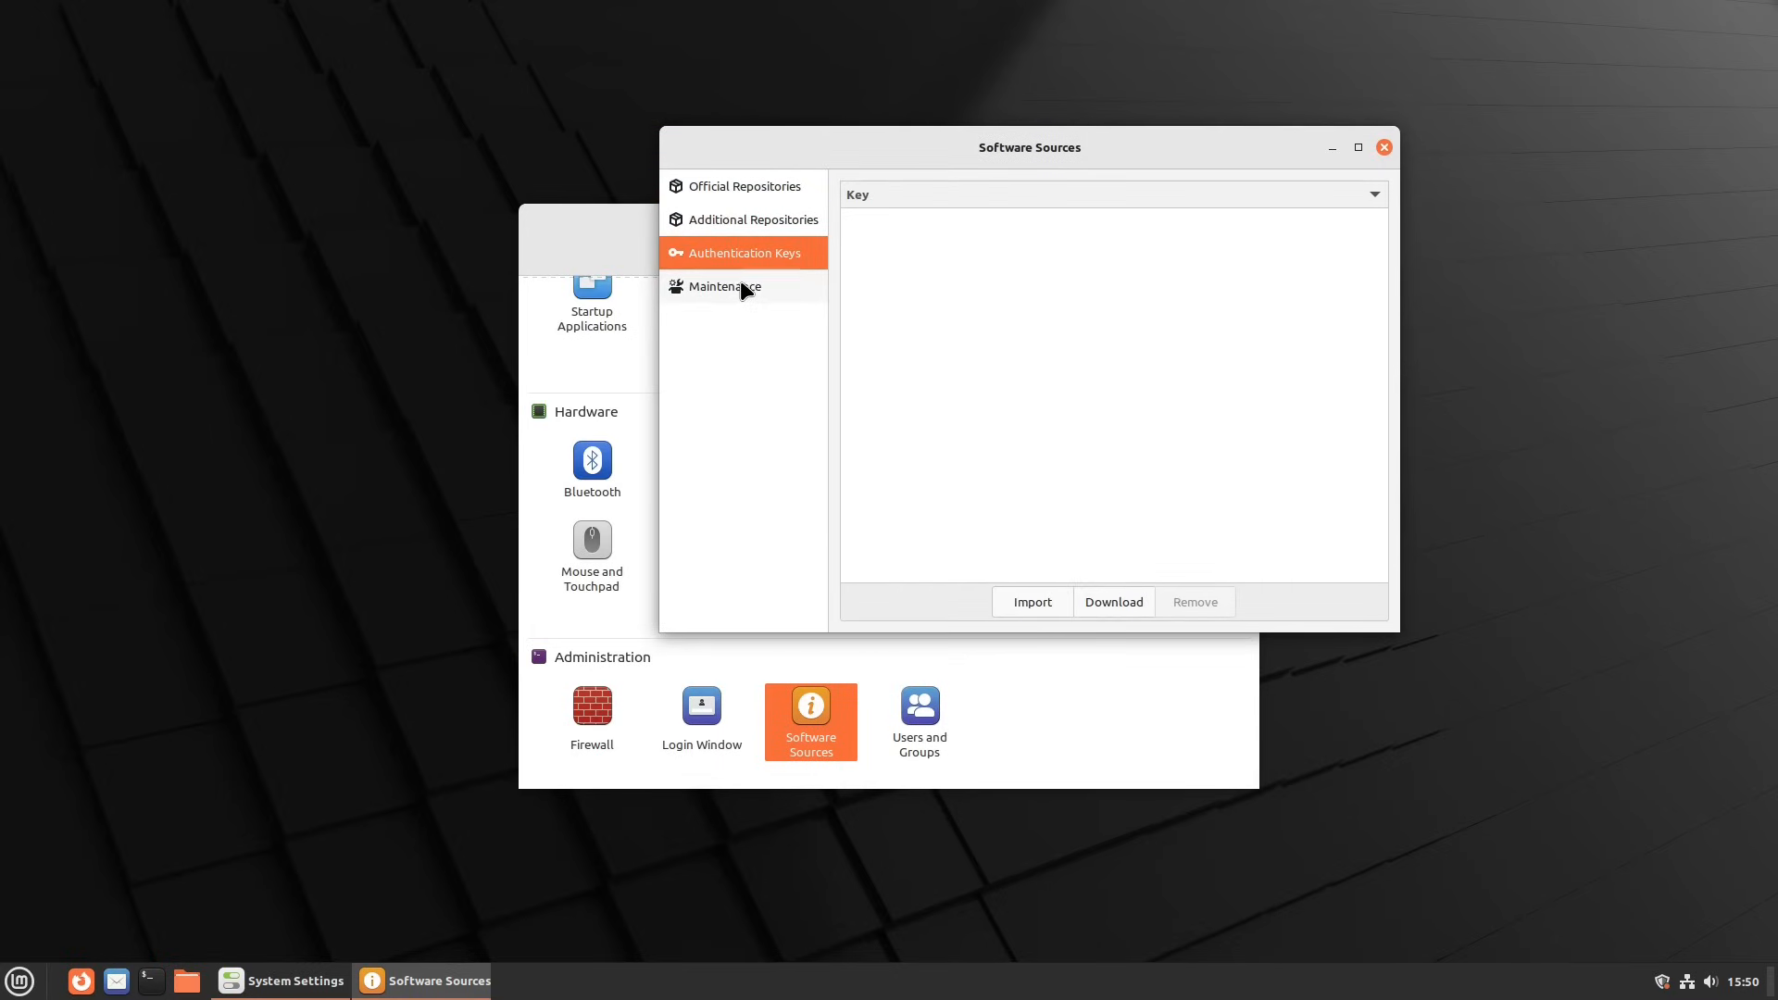
pyautogui.click(743, 290)
pyautogui.click(743, 189)
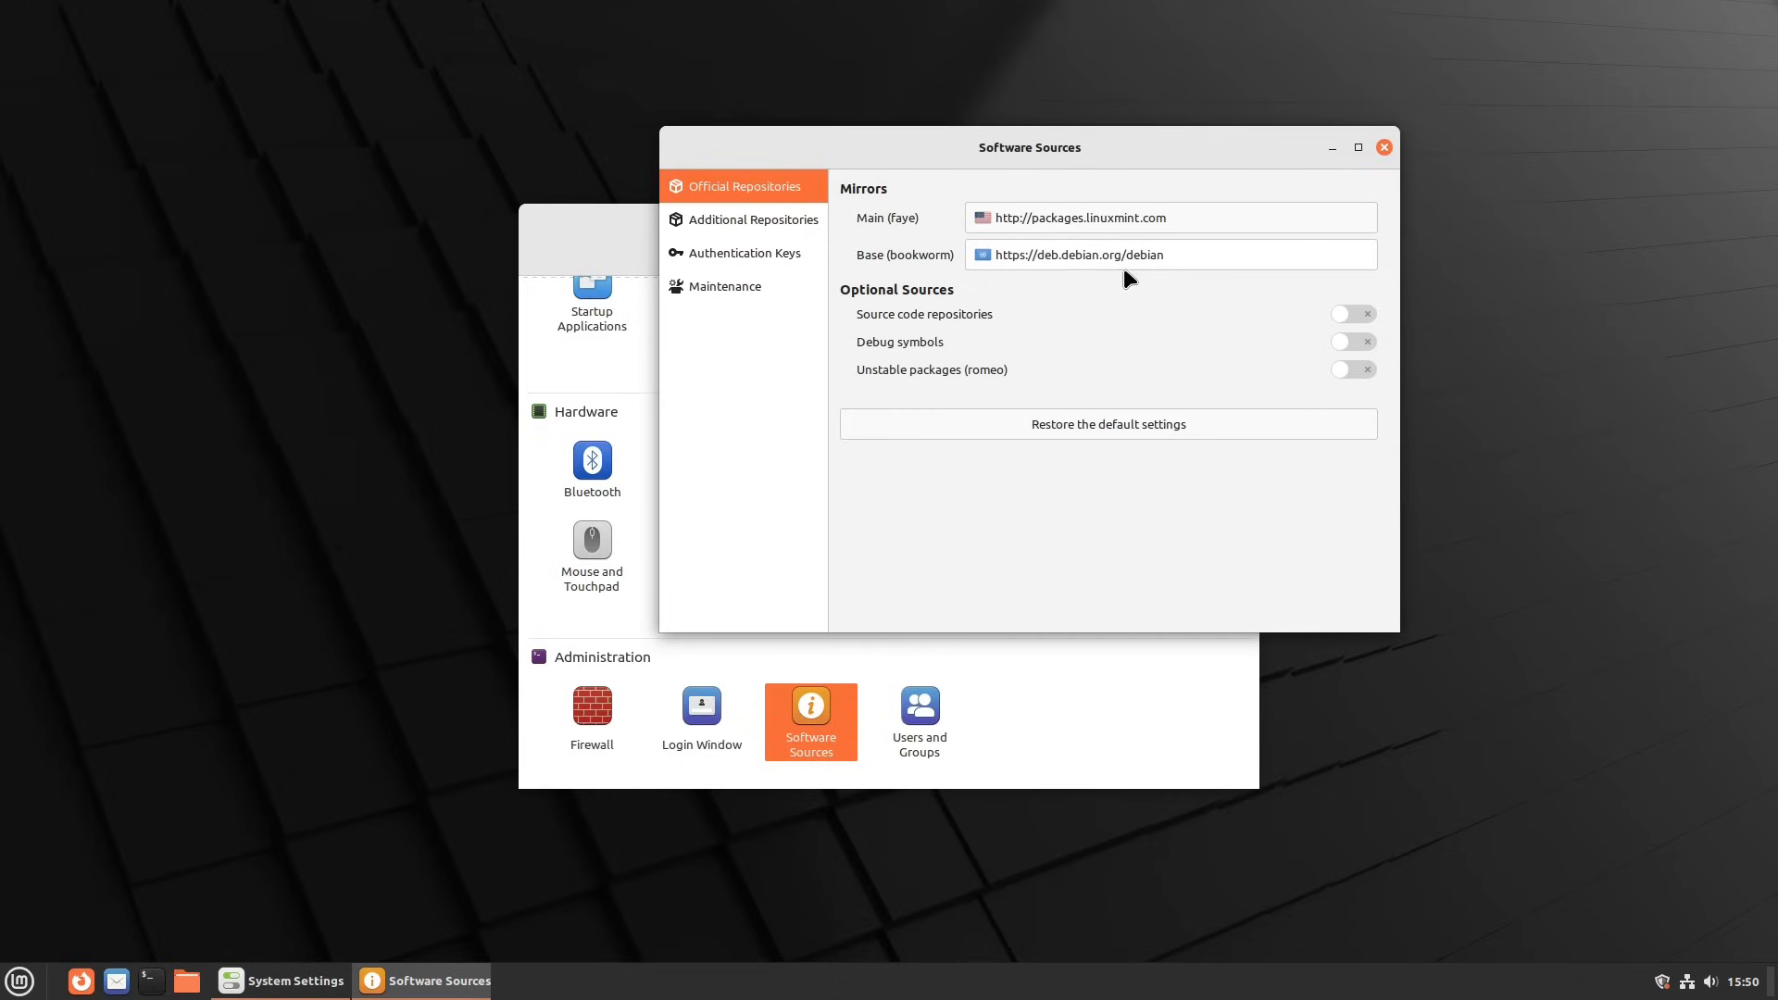
pyautogui.hotkey('alt', 'F4')
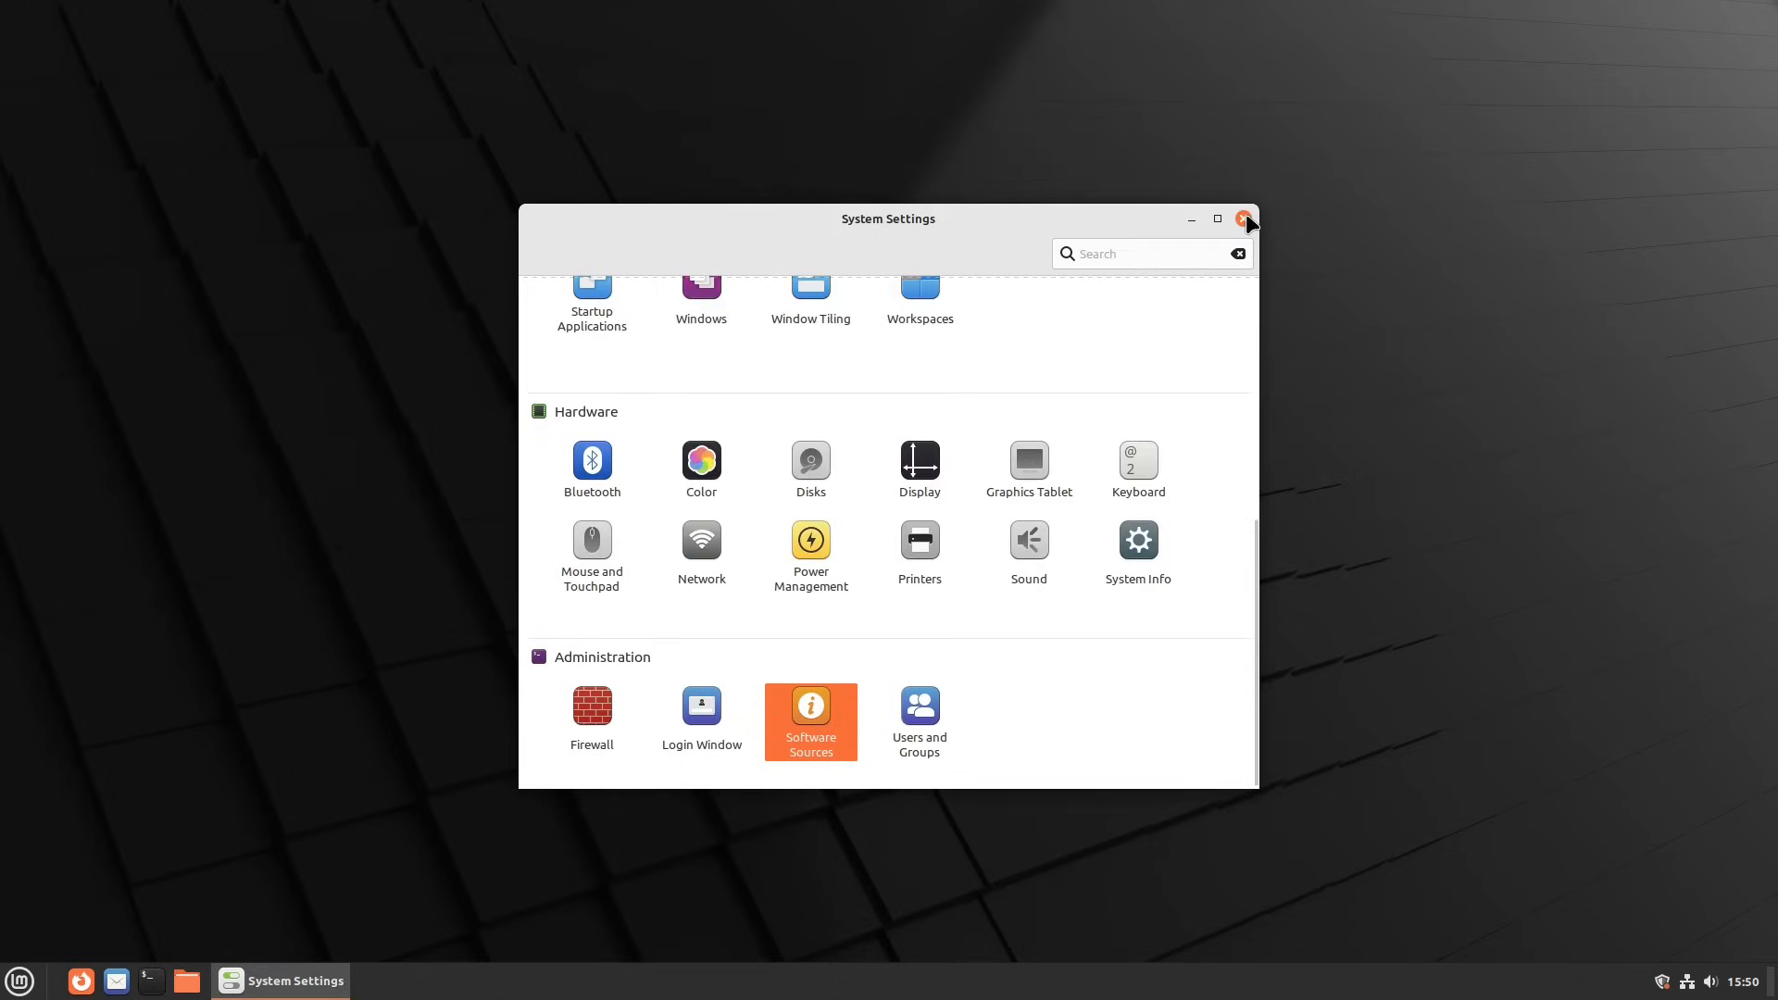
pyautogui.hotkey('alt', 'F4')
# Open a Terminal window, zoom its text in three levels, and move the window towards the middle of the desktop.
pyautogui.click(151, 981)
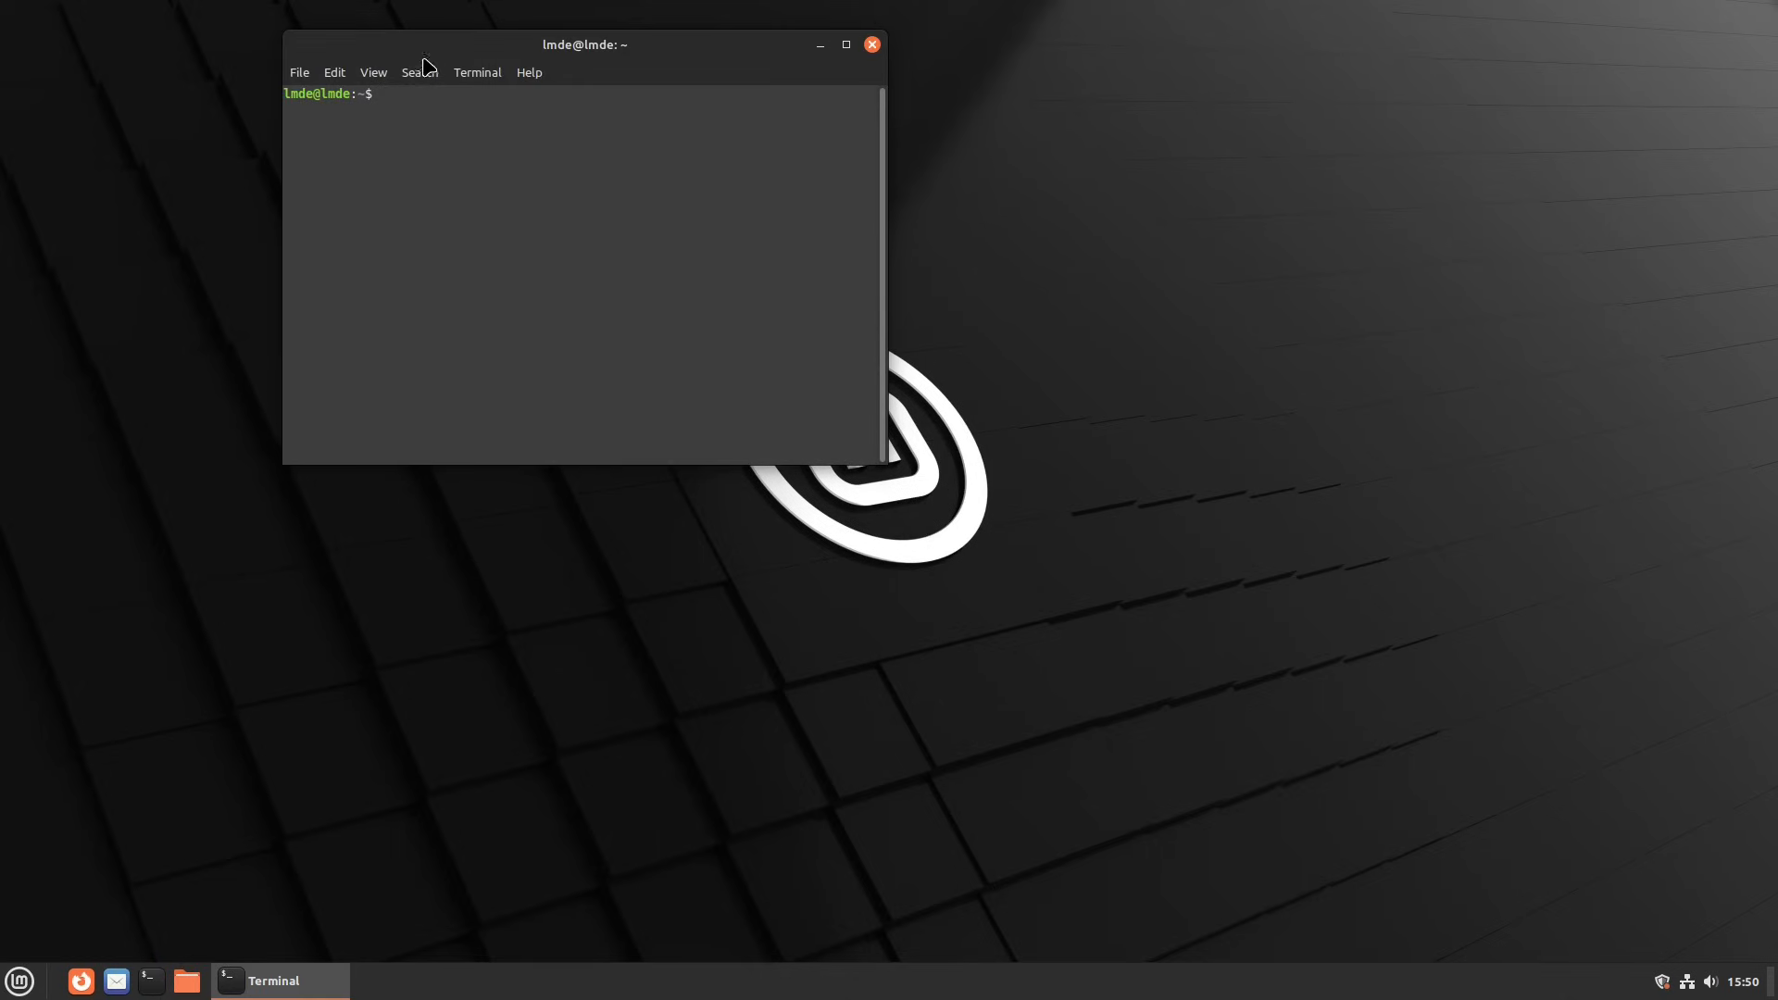
pyautogui.click(375, 74)
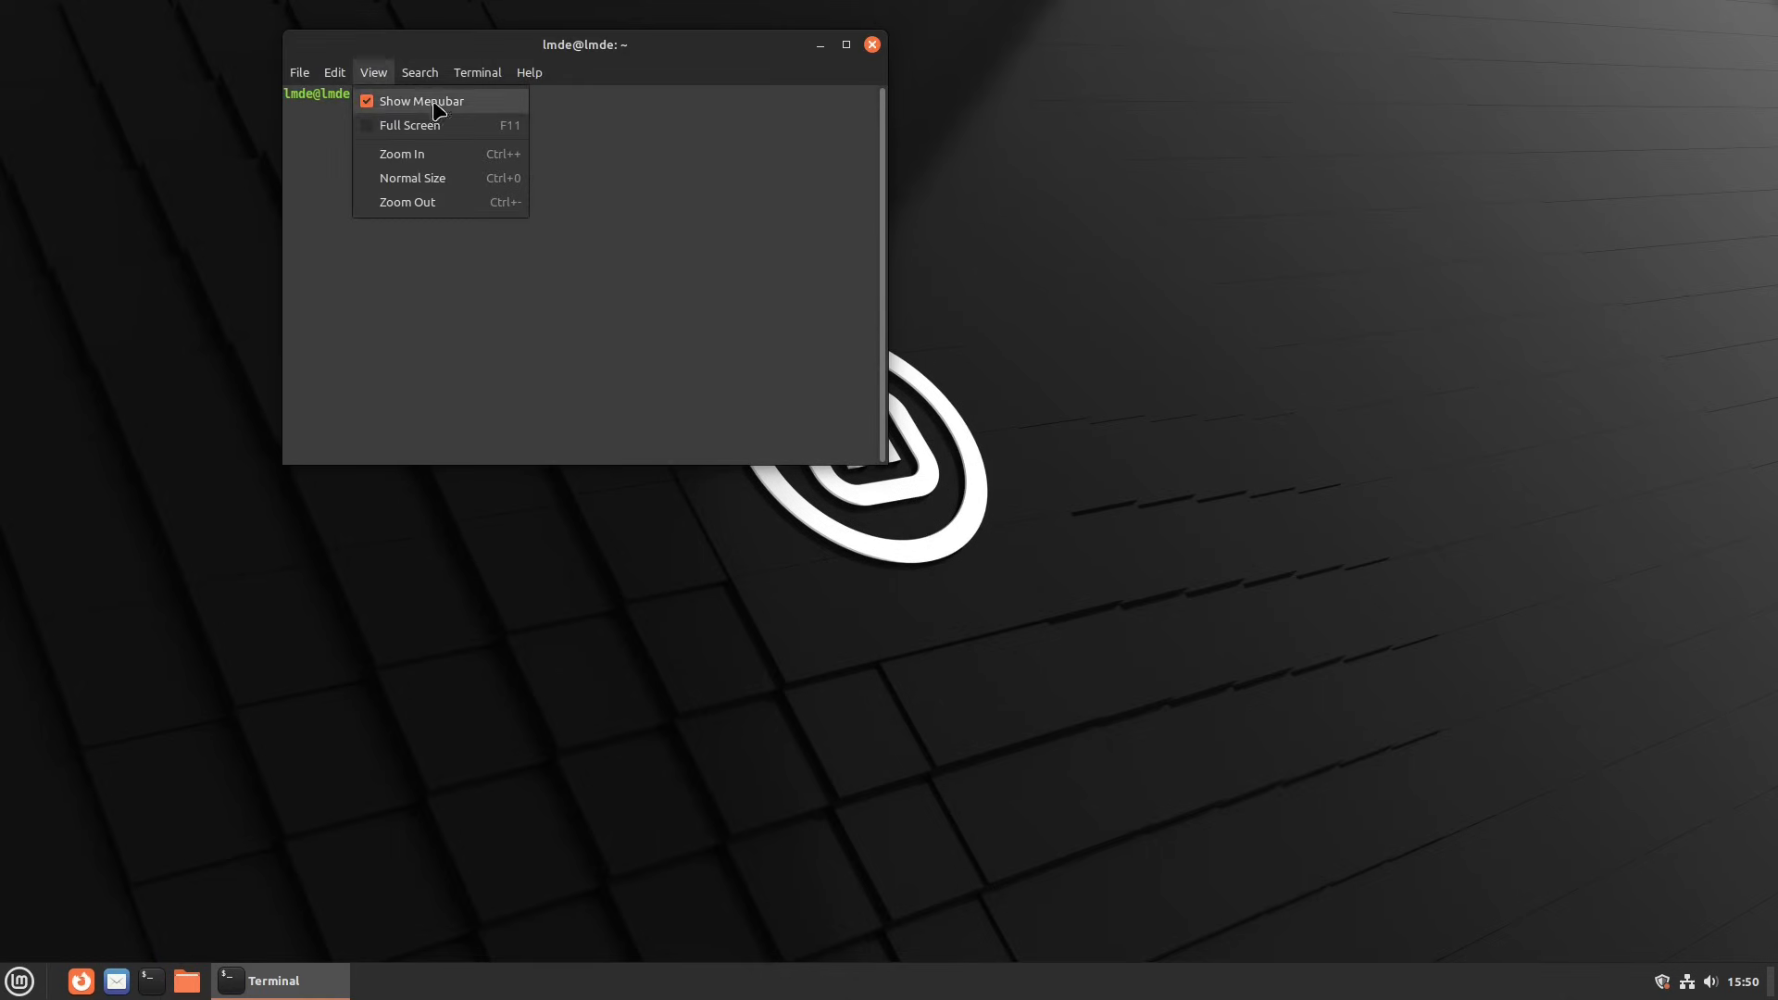
pyautogui.click(442, 156)
pyautogui.click(375, 74)
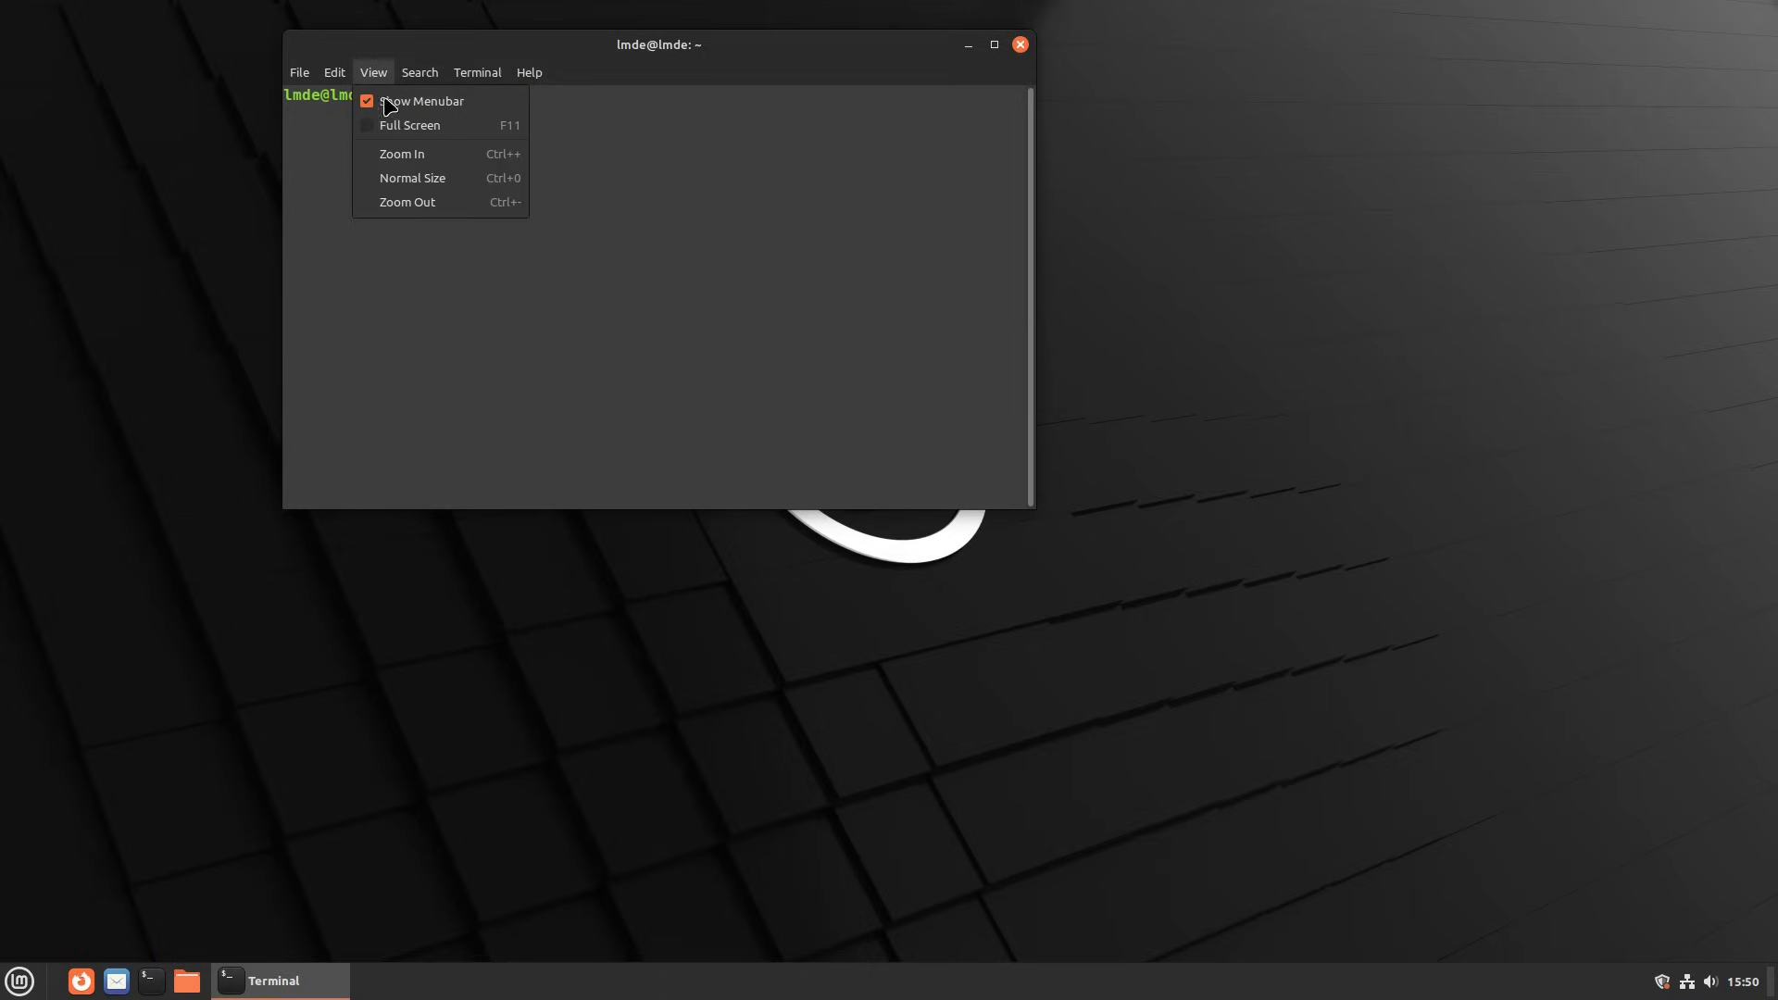
pyautogui.click(417, 155)
pyautogui.click(378, 76)
pyautogui.click(419, 156)
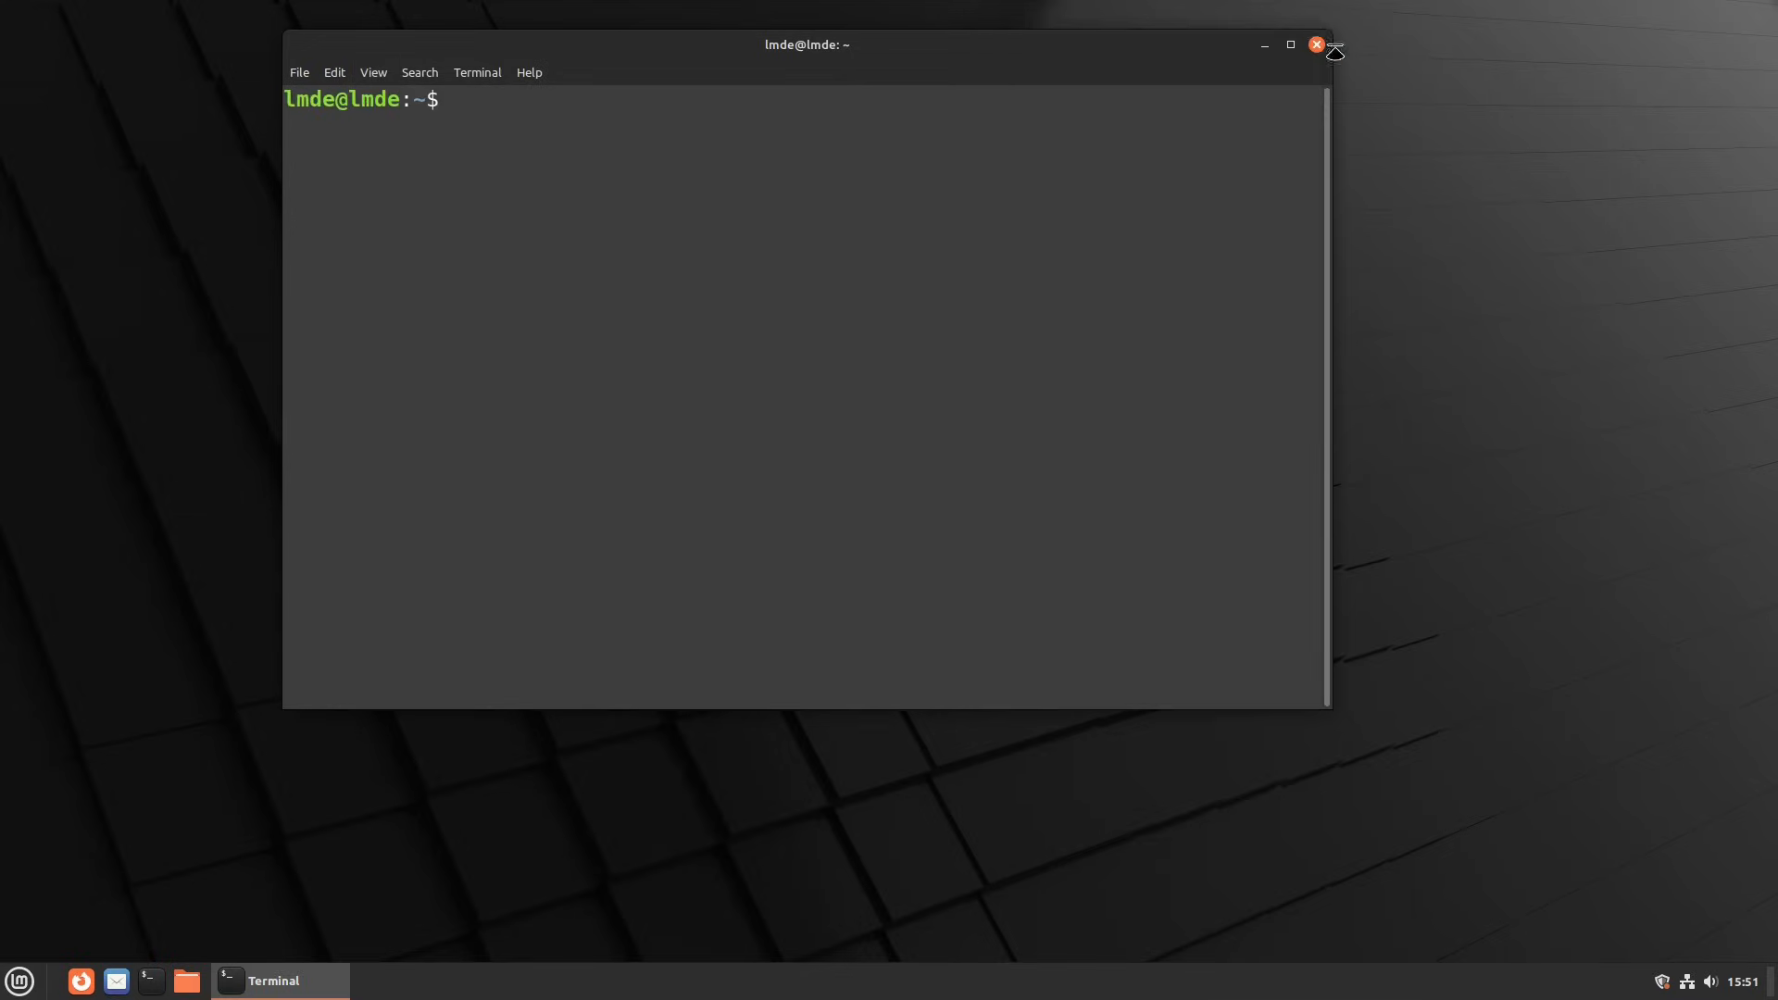
pyautogui.moveTo(880, 41); pyautogui.dragTo(938, 172)
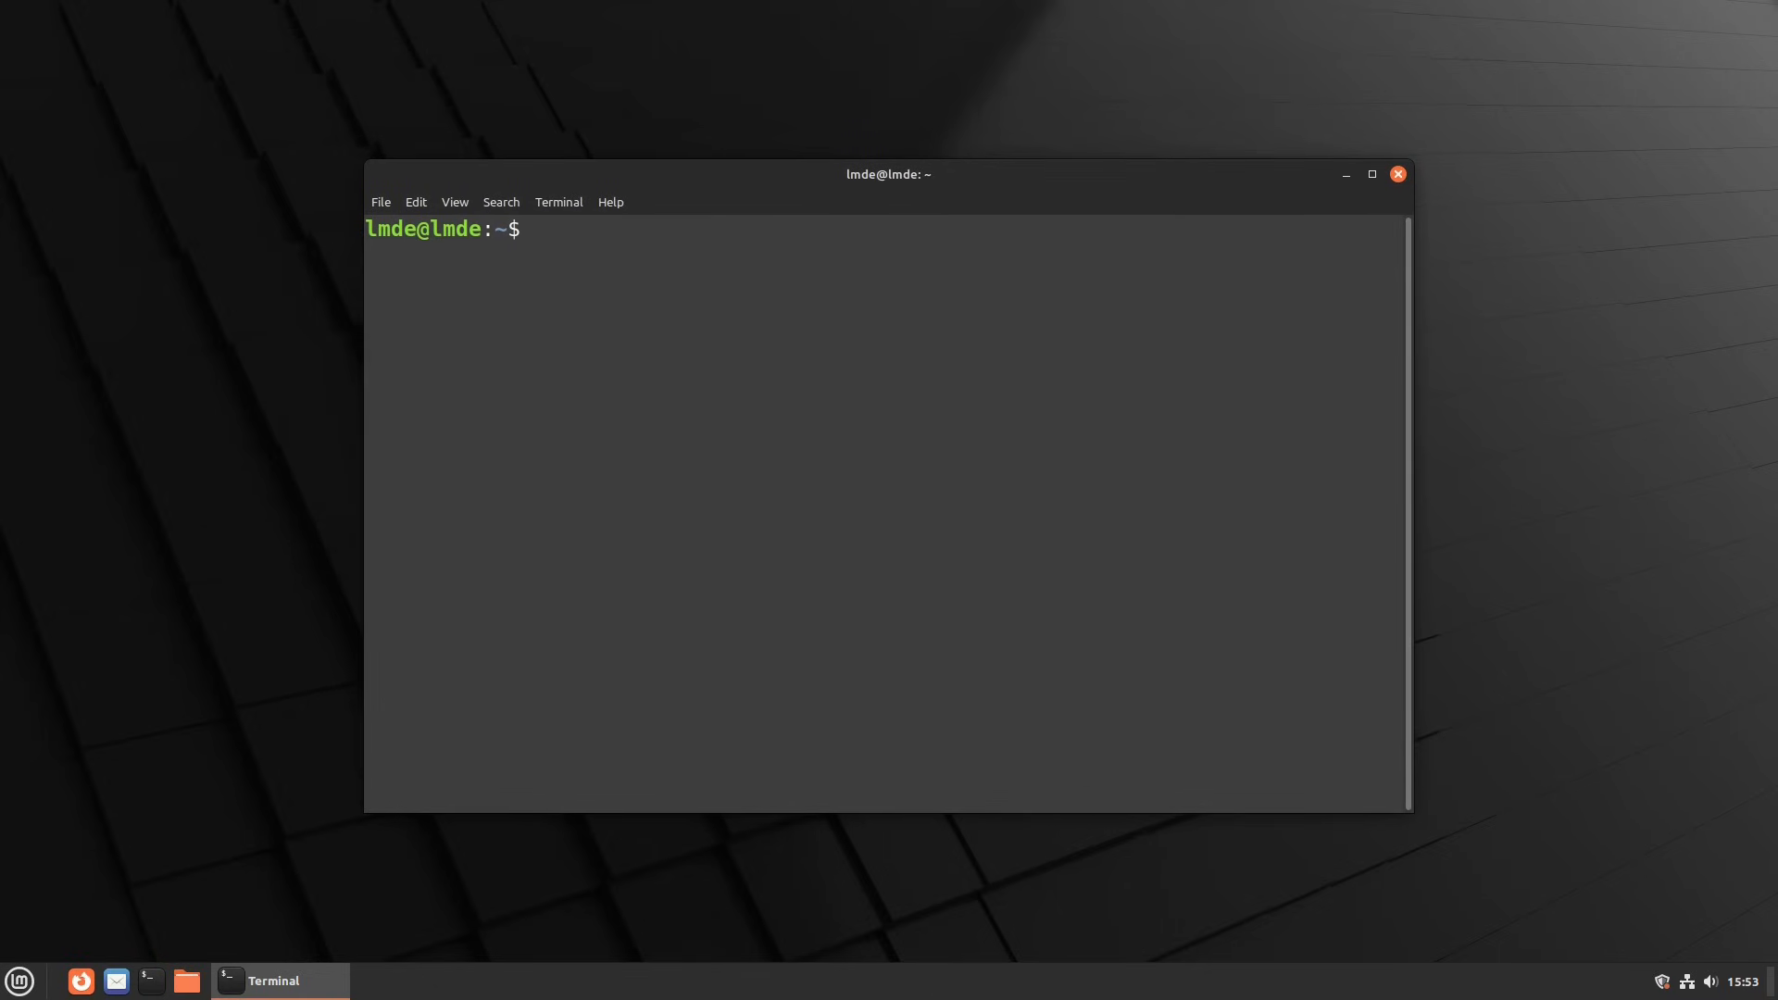
# Change to the /etc/apt directory and list its contents.
pyautogui.write('cd /etc/apt')
pyautogui.press('Return')
pyautogui.write('ls')
pyautogui.press('Return')
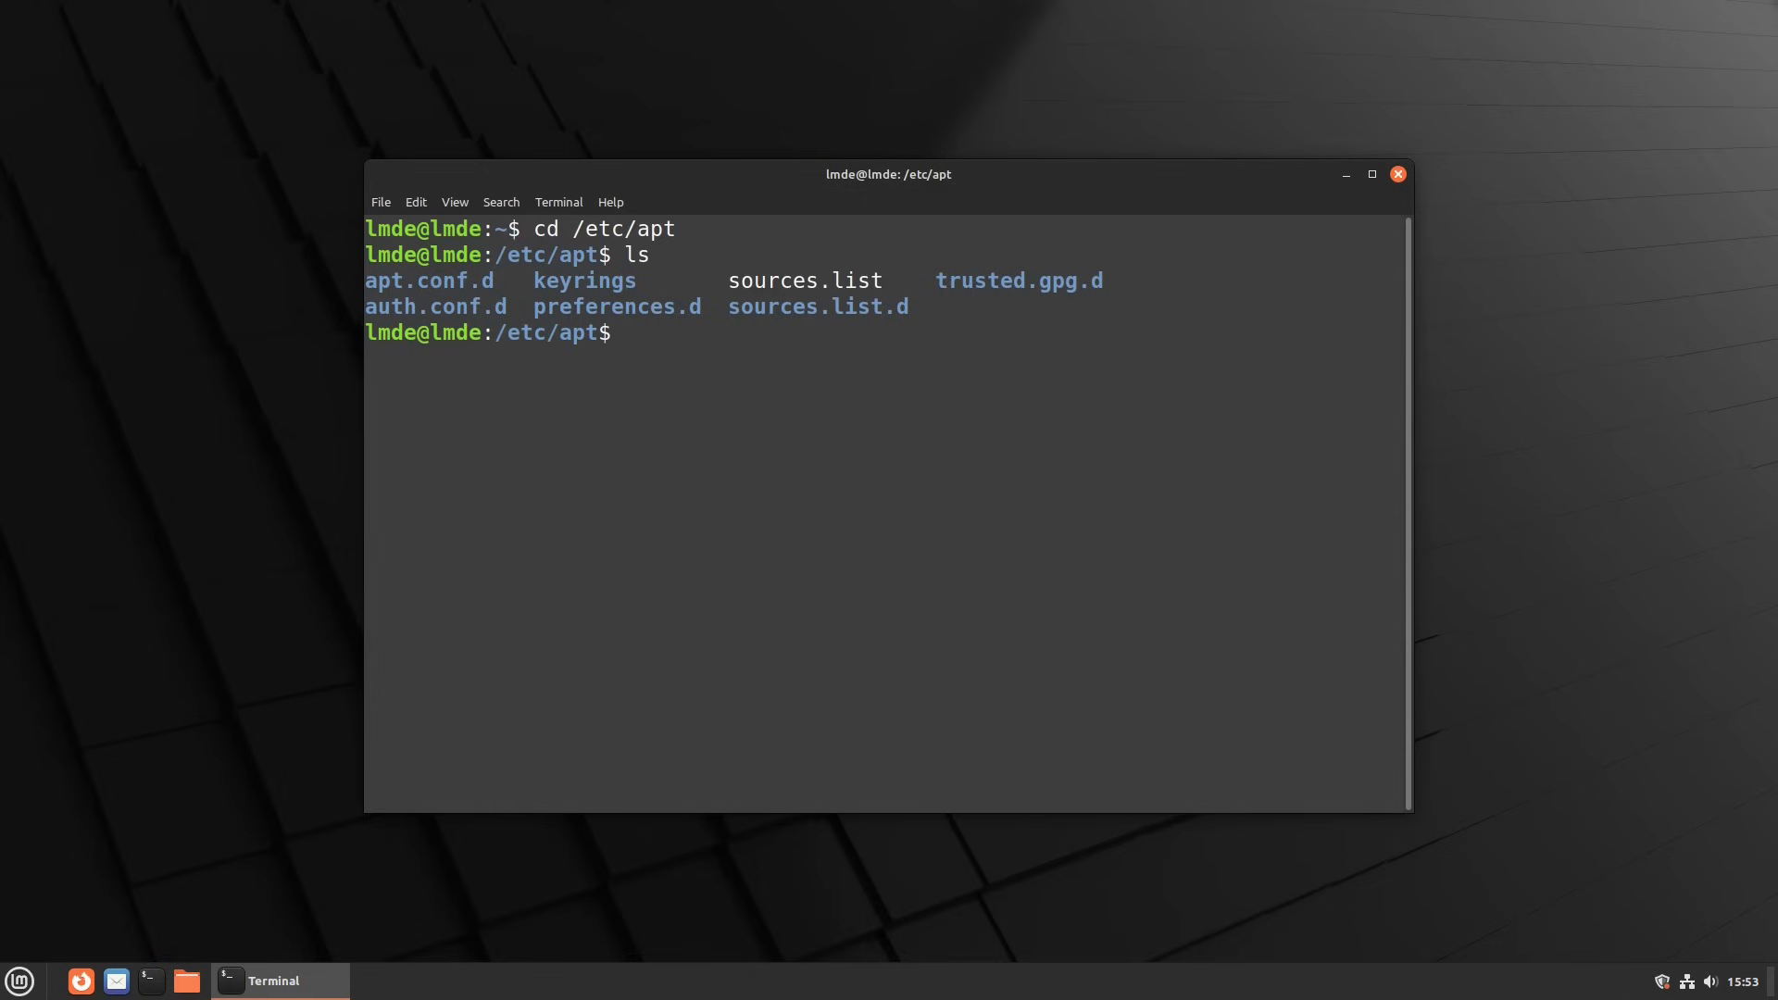
# Change to the sources.list.d directory and open official-package-repositories.list in nano.
pyautogui.write('cd s')
pyautogui.press('Tab')
pyautogui.press('Return')
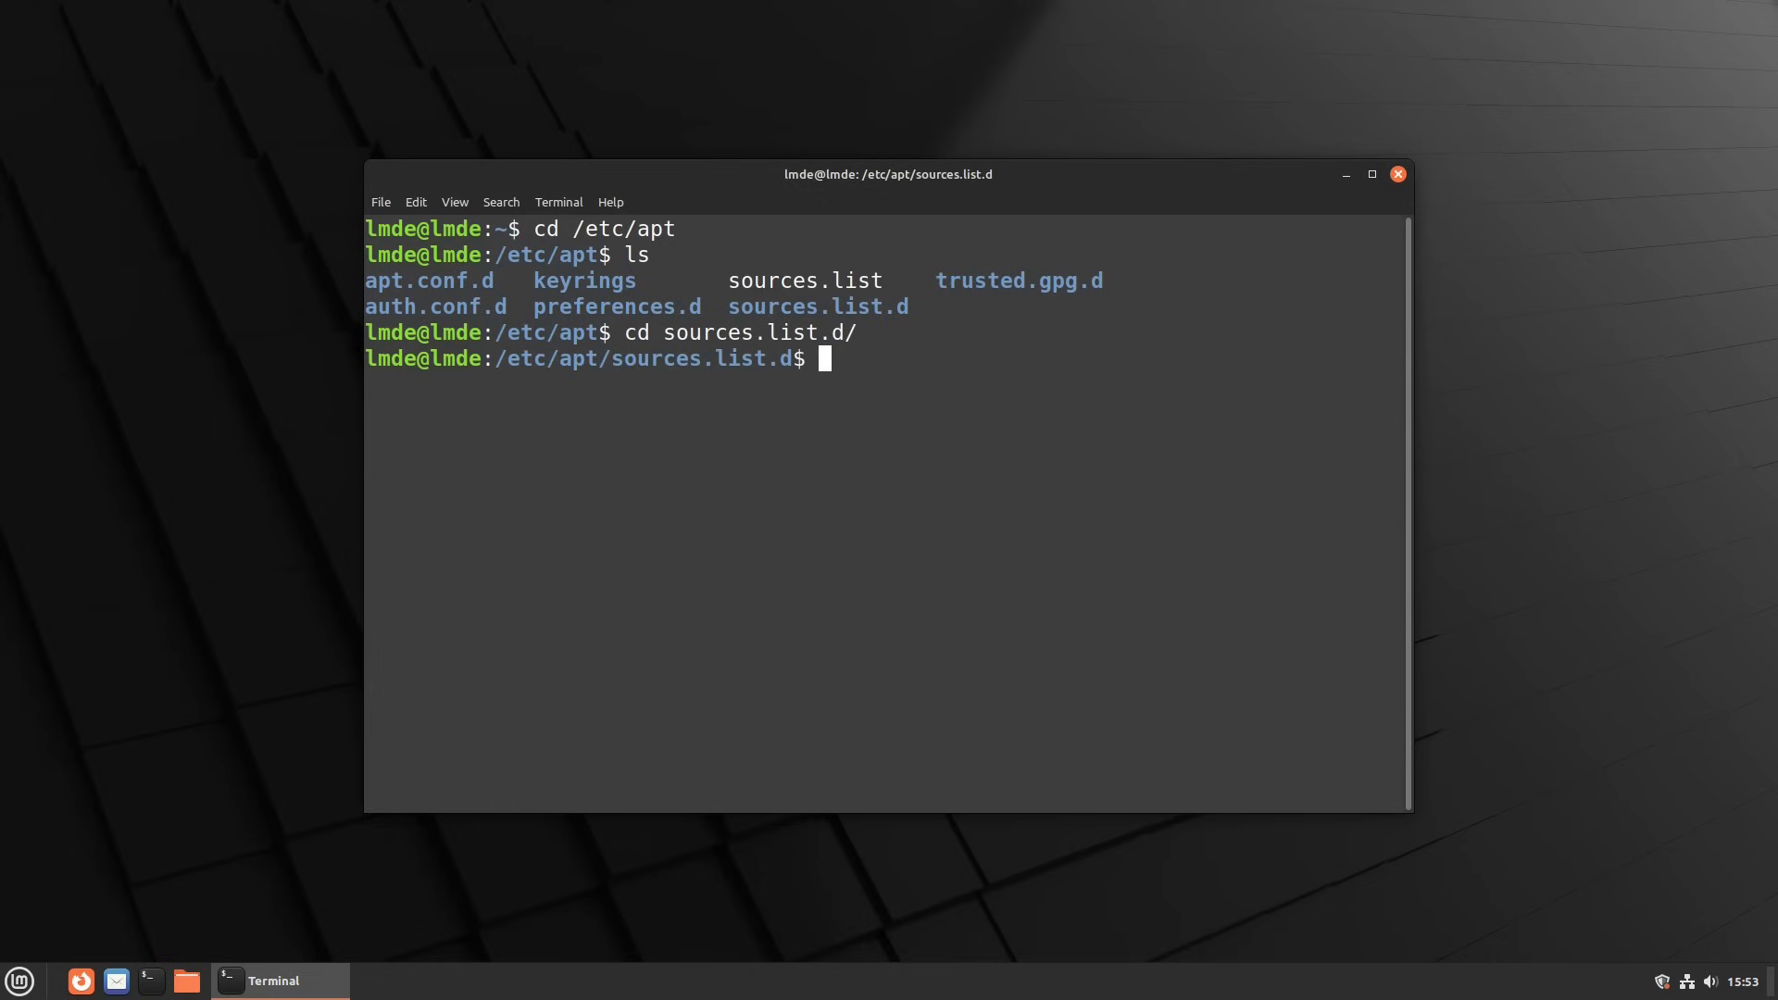
pyautogui.write('nano of')
pyautogui.press('Tab')
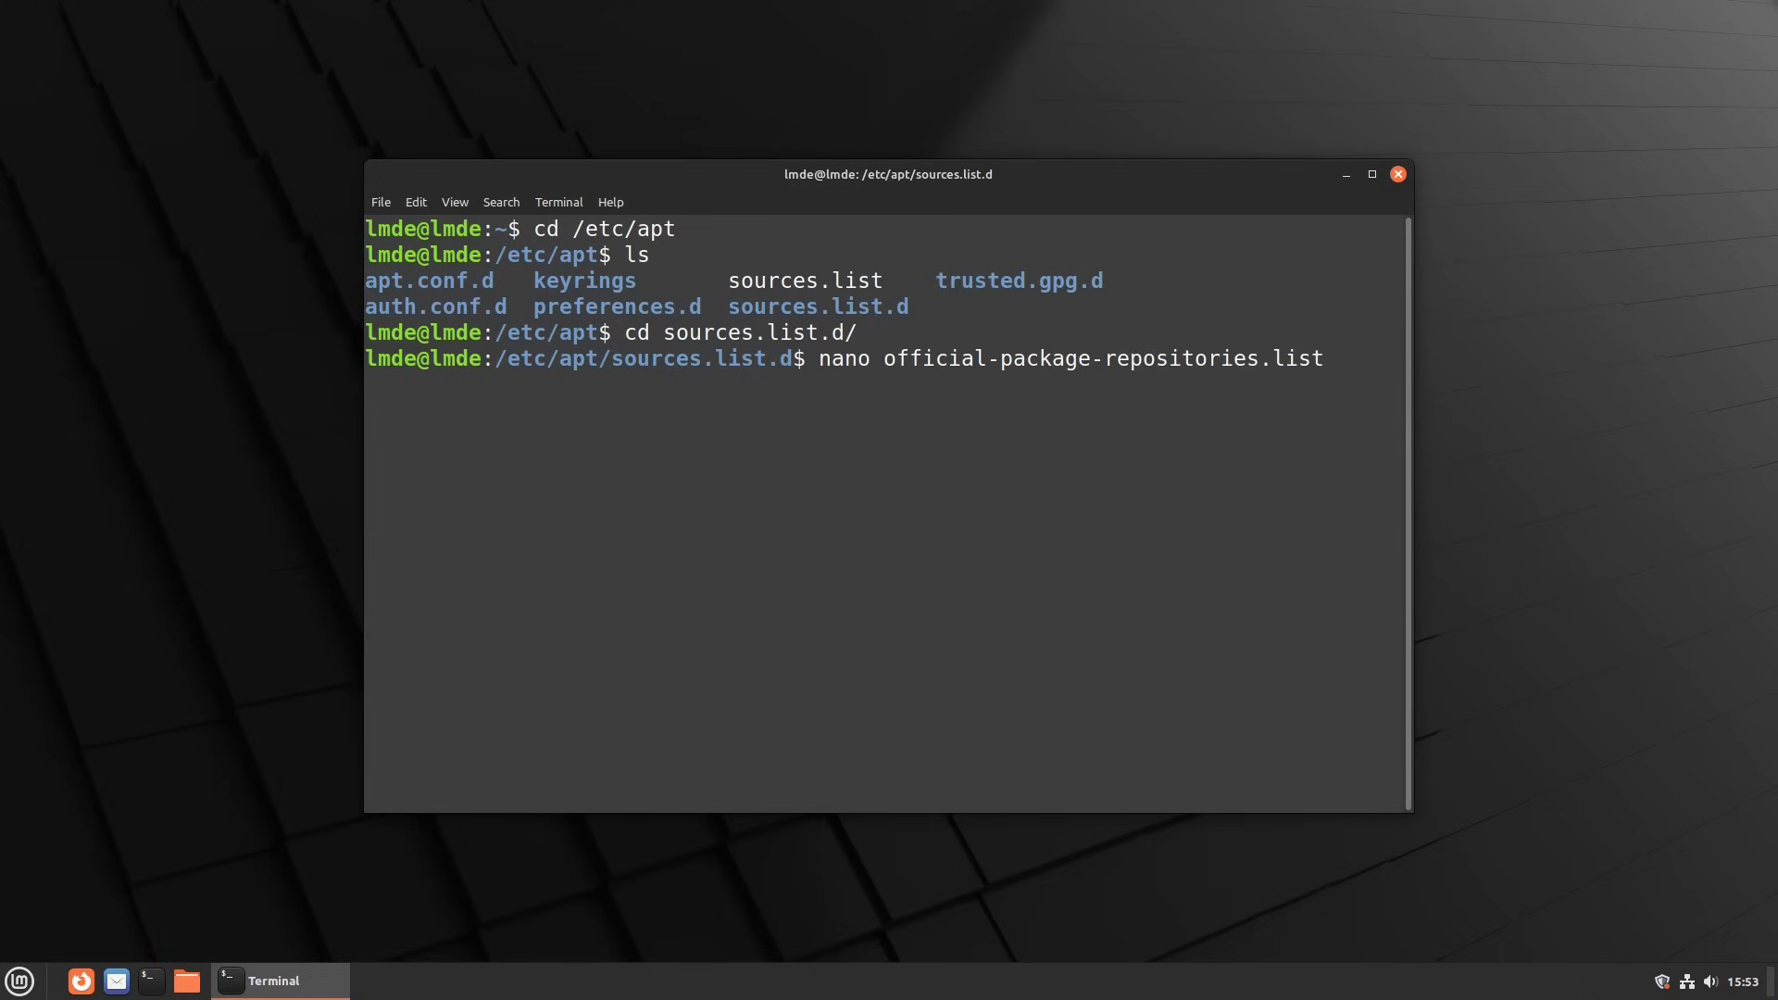
pyautogui.press('Return')
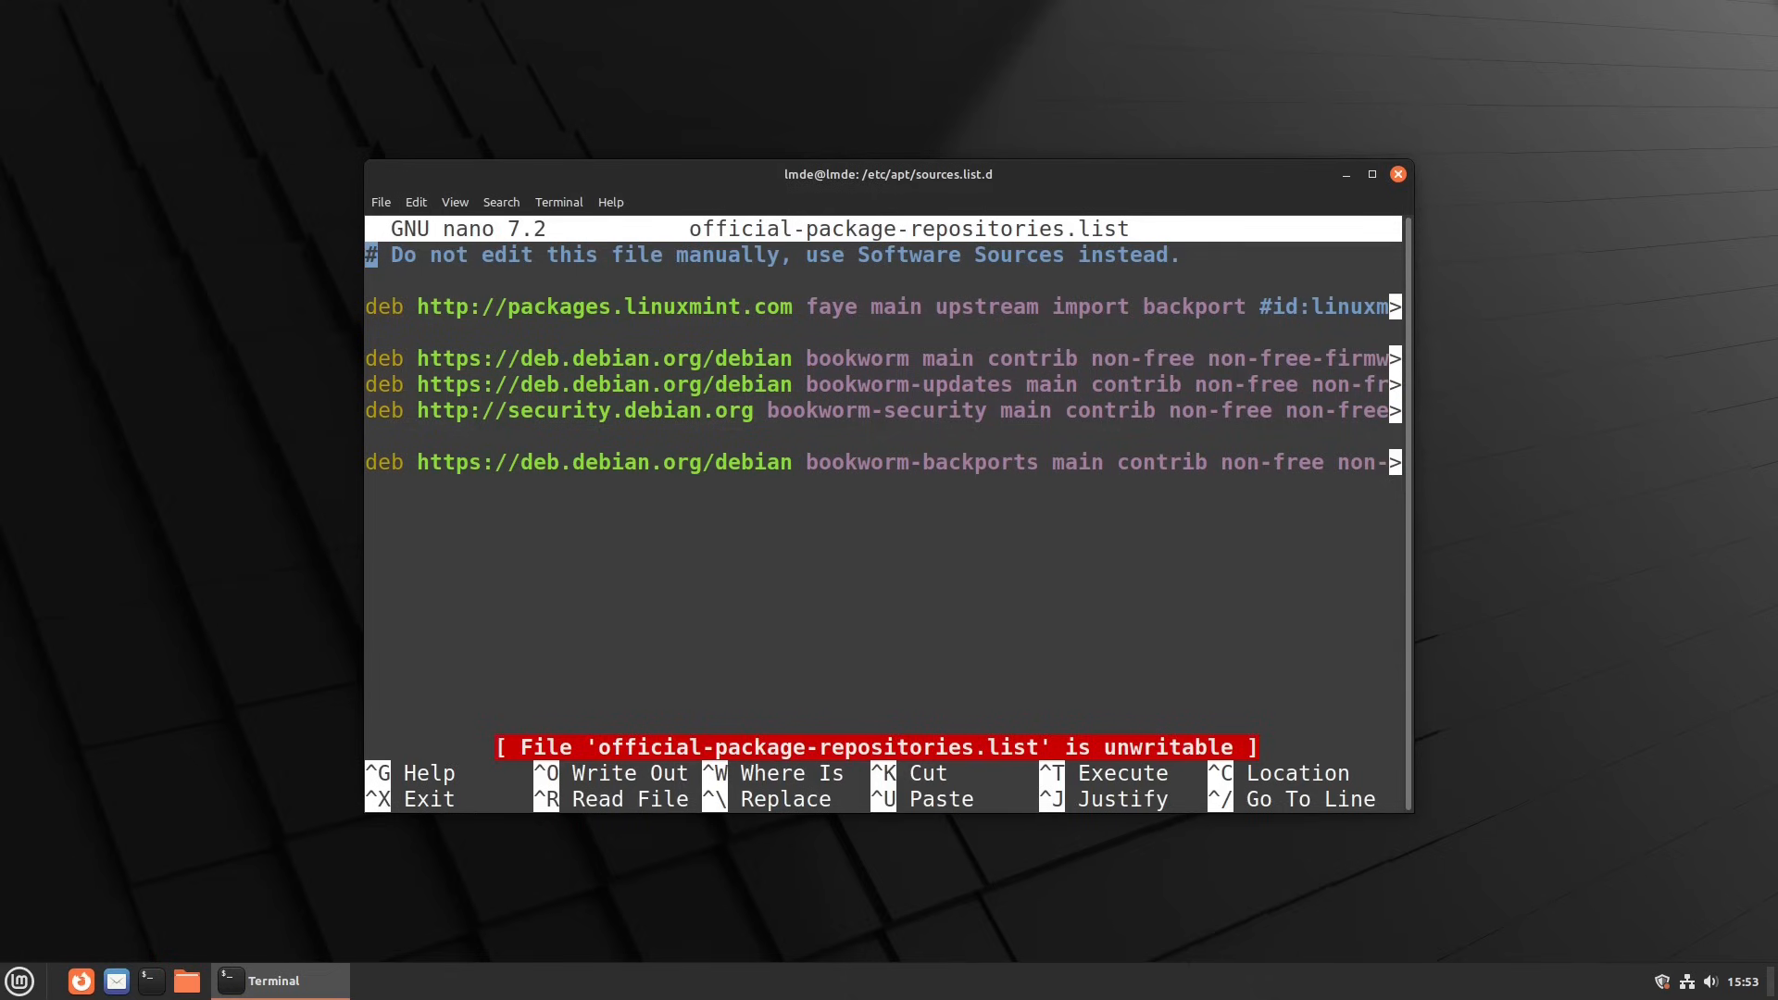
# Look through the repository entries in official-package-repositories.list and move the text cursor along the packages.linuxmint.com line.
pyautogui.press('Down')
pyautogui.press('Down')
pyautogui.press('Down')
pyautogui.press('Down')
pyautogui.press('Up')
pyautogui.press('Up')
pyautogui.press('Up')
pyautogui.press('Up')
pyautogui.press('Right')
pyautogui.press('Right')
pyautogui.press('Right')
pyautogui.press('Right')
pyautogui.press('Right')
pyautogui.press('Right')
pyautogui.press('Right')
pyautogui.press('Right')
pyautogui.press('Right')
pyautogui.press('Right')
pyautogui.press('Right')
pyautogui.press('Right')
pyautogui.press('Right')
pyautogui.press('Right')
pyautogui.press('Right')
pyautogui.press('Right')
pyautogui.press('Right')
pyautogui.press('Right')
pyautogui.press('Right')
pyautogui.press('Right')
pyautogui.press('Right')
pyautogui.press('Right')
pyautogui.press('Right')
pyautogui.press('Right')
pyautogui.press('Right')
pyautogui.press('Right')
pyautogui.press('Right')
pyautogui.press('Right')
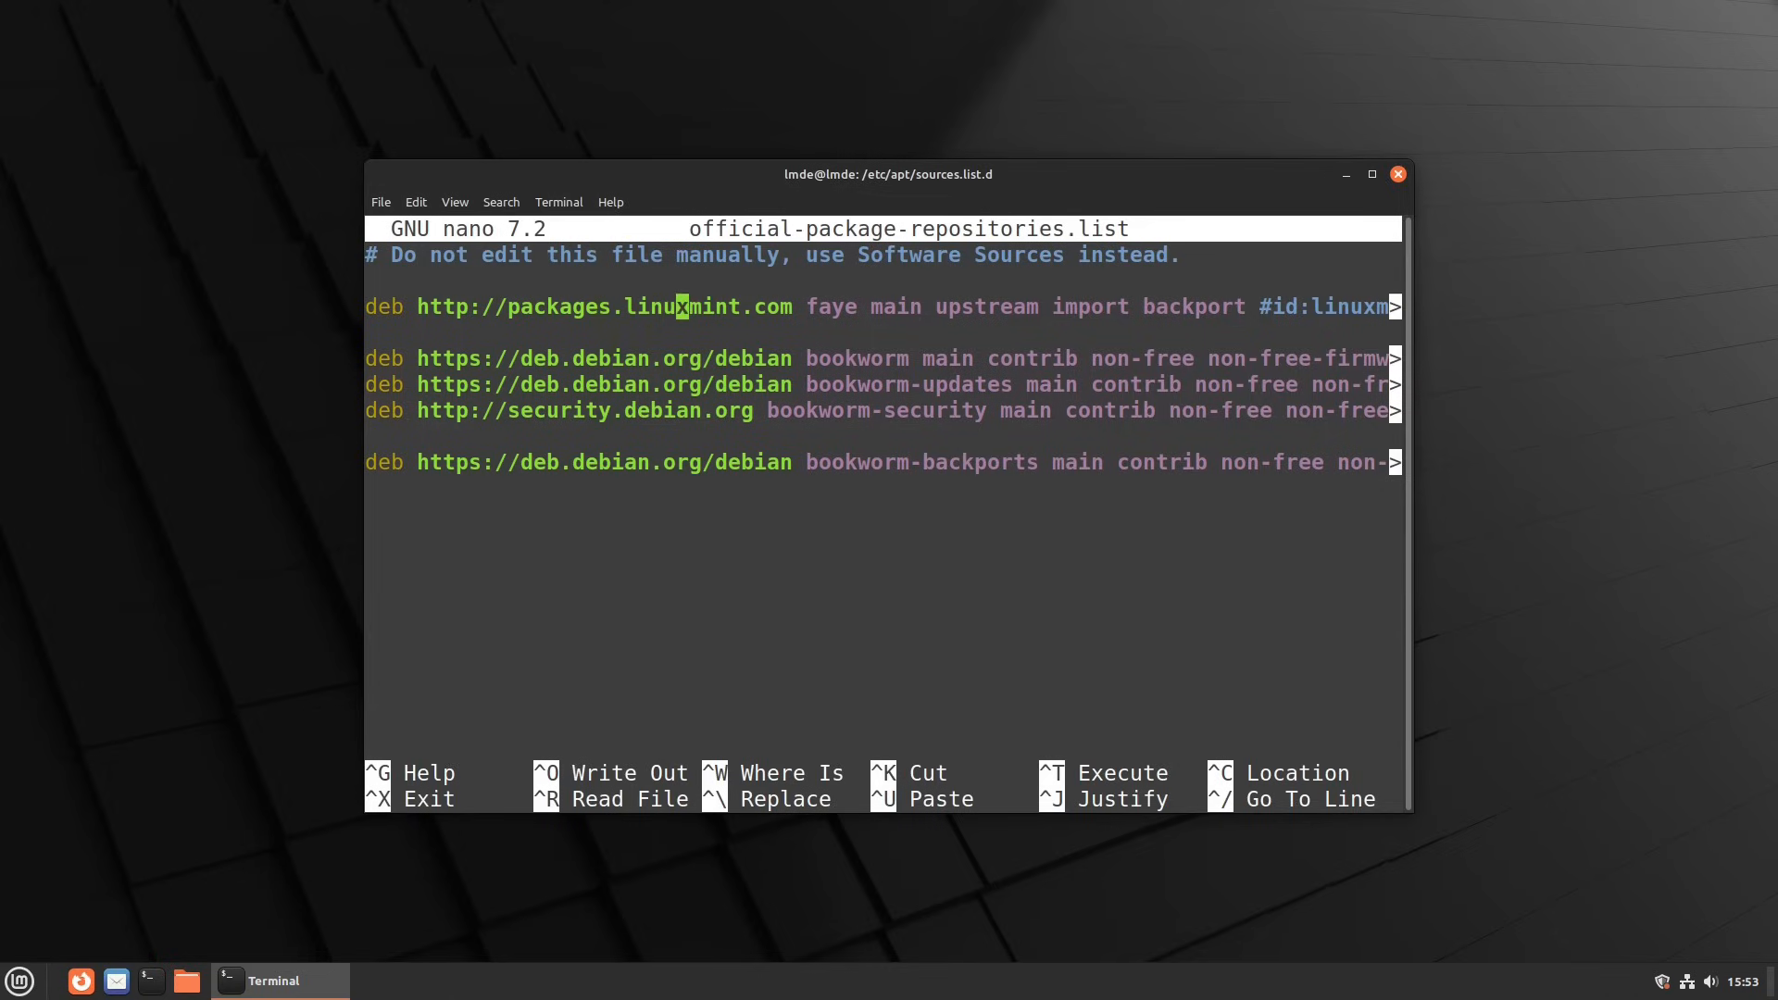
# Examine the packages.linuxmint.com entry, moving the text cursor back along its address and forward to the faye release name.
pyautogui.press('Left')
pyautogui.press('Left')
pyautogui.press('Left')
pyautogui.press('Left')
pyautogui.press('Left')
pyautogui.press('Left')
pyautogui.press('Left')
pyautogui.press('Left')
pyautogui.press('Left')
pyautogui.press('Left')
pyautogui.press('Left')
pyautogui.press('Left')
pyautogui.press('Left')
pyautogui.press('Left')
pyautogui.press('Left')
pyautogui.press('Left')
pyautogui.press('Left')
pyautogui.press('Left')
pyautogui.press('Left')
pyautogui.press('Left')
pyautogui.press('Right')
pyautogui.press('Right')
pyautogui.press('Right')
pyautogui.press('Right')
pyautogui.press('Right')
pyautogui.press('Right')
pyautogui.press('Right')
pyautogui.press('Right')
pyautogui.press('Right')
pyautogui.press('Right')
pyautogui.press('Right')
pyautogui.press('Right')
pyautogui.press('Right')
pyautogui.press('Right')
pyautogui.press('Right')
pyautogui.press('Right')
pyautogui.press('Right')
pyautogui.press('Right')
pyautogui.press('Right')
pyautogui.press('Right')
pyautogui.press('Right')
pyautogui.press('Right')
pyautogui.press('Right')
pyautogui.press('Right')
pyautogui.press('Right')
pyautogui.press('Right')
pyautogui.press('Right')
pyautogui.press('Right')
pyautogui.press('Right')
# Examine the Debian bookworm entries, following the bookworm-updates line across to its non-free-firmware component.
pyautogui.press('Down')
pyautogui.press('Down')
pyautogui.press('Down')
pyautogui.press('Up')
pyautogui.press('Left')
pyautogui.press('Left')
pyautogui.press('Left')
pyautogui.press('Left')
pyautogui.press('Left')
pyautogui.press('Left')
pyautogui.press('Left')
pyautogui.press('Left')
pyautogui.press('Left')
pyautogui.press('Left')
pyautogui.press('Left')
pyautogui.press('Left')
pyautogui.press('Left')
pyautogui.press('Left')
pyautogui.press('Left')
pyautogui.press('Left')
pyautogui.press('Left')
pyautogui.press('Left')
pyautogui.press('Left')
pyautogui.press('Left')
pyautogui.press('Left')
pyautogui.press('Right')
pyautogui.press('Right')
pyautogui.press('Right')
pyautogui.press('Right')
pyautogui.press('Right')
pyautogui.press('Right')
pyautogui.press('Right')
pyautogui.press('Right')
pyautogui.press('Right')
pyautogui.press('Right')
pyautogui.press('Right')
pyautogui.press('Right')
pyautogui.press('Right')
pyautogui.press('Right')
pyautogui.press('Right')
pyautogui.press('Right')
pyautogui.press('Right')
pyautogui.press('Right')
pyautogui.press('Right')
pyautogui.press('Right')
pyautogui.press('Right')
pyautogui.press('Right')
pyautogui.press('Right')
pyautogui.press('Right')
pyautogui.press('Right')
pyautogui.press('Right')
pyautogui.press('Right')
pyautogui.press('Right')
pyautogui.press('Right')
pyautogui.press('Right')
pyautogui.press('Right')
pyautogui.press('Right')
pyautogui.press('Right')
pyautogui.press('Right')
pyautogui.press('Right')
pyautogui.press('Right')
pyautogui.press('Right')
pyautogui.press('Right')
pyautogui.press('Right')
pyautogui.press('Right')
pyautogui.press('Right')
pyautogui.press('Right')
pyautogui.press('Right')
pyautogui.press('Right')
pyautogui.press('Right')
pyautogui.press('Right')
pyautogui.press('Right')
pyautogui.press('Right')
pyautogui.press('Right')
pyautogui.press('Right')
pyautogui.press('Right')
pyautogui.press('Right')
pyautogui.press('Right')
pyautogui.press('Right')
pyautogui.press('Right')
pyautogui.press('Right')
pyautogui.press('Right')
pyautogui.press('Right')
pyautogui.press('Right')
pyautogui.press('Right')
pyautogui.press('Right')
pyautogui.press('Right')
pyautogui.press('Right')
pyautogui.press('Right')
pyautogui.press('Right')
pyautogui.press('Right')
pyautogui.press('Right')
pyautogui.press('Right')
pyautogui.press('Right')
pyautogui.press('Right')
pyautogui.press('Right')
pyautogui.press('Right')
pyautogui.press('Right')
pyautogui.press('Right')
pyautogui.press('Right')
pyautogui.press('Right')
pyautogui.press('Right')
pyautogui.press('Right')
pyautogui.press('Right')
pyautogui.press('Right')
pyautogui.press('Right')
pyautogui.press('Right')
pyautogui.press('Right')
pyautogui.press('Right')
pyautogui.press('Right')
pyautogui.press('Right')
pyautogui.press('Right')
pyautogui.press('Right')
pyautogui.press('Right')
pyautogui.press('Right')
pyautogui.press('Right')
pyautogui.press('Right')
pyautogui.press('Right')
pyautogui.press('Right')
pyautogui.press('Right')
pyautogui.press('Right')
pyautogui.press('Right')
pyautogui.press('Right')
pyautogui.press('Right')
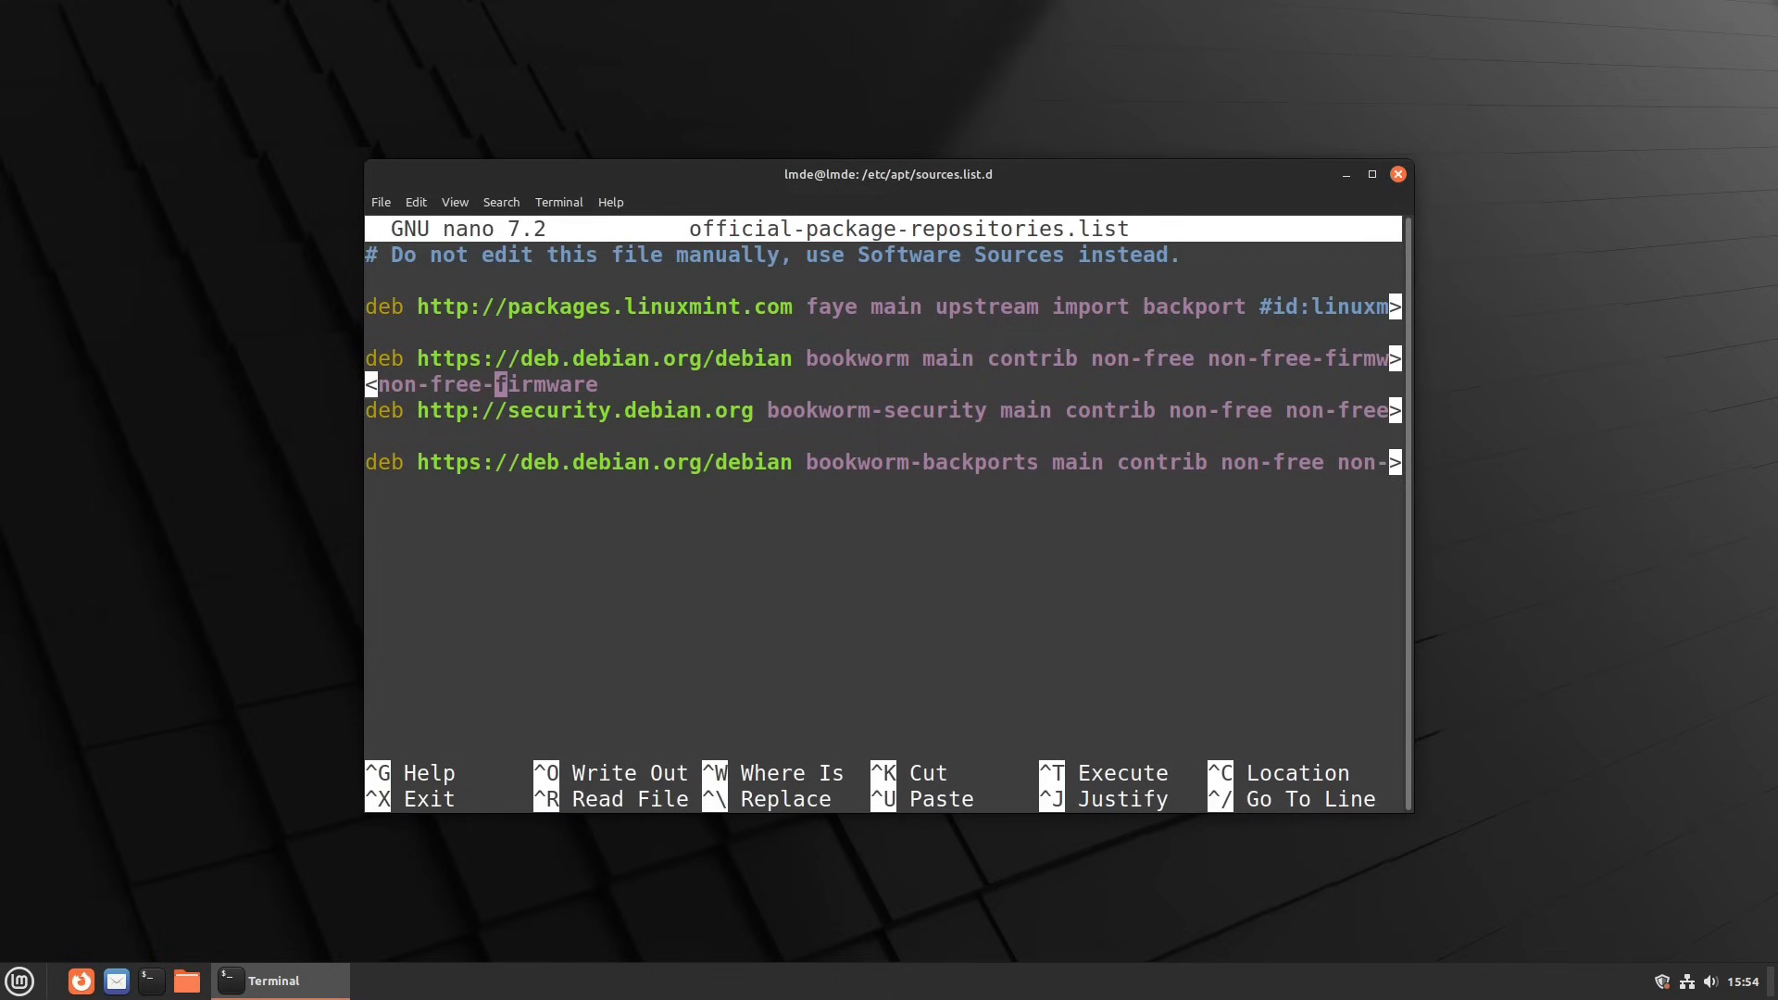
# Examine the security.debian.org entry, moving the text cursor past the bookworm-updates line and across to the security entry's non-free-firmware component.
pyautogui.press('Right')
pyautogui.press('Right')
pyautogui.press('Right')
pyautogui.press('Right')
pyautogui.press('Right')
pyautogui.press('Right')
pyautogui.press('Right')
pyautogui.press('Right')
pyautogui.press('Right')
pyautogui.press('Right')
pyautogui.press('Right')
pyautogui.press('Right')
pyautogui.press('Right')
pyautogui.press('Right')
pyautogui.press('Right')
pyautogui.press('Right')
pyautogui.press('Right')
pyautogui.press('Right')
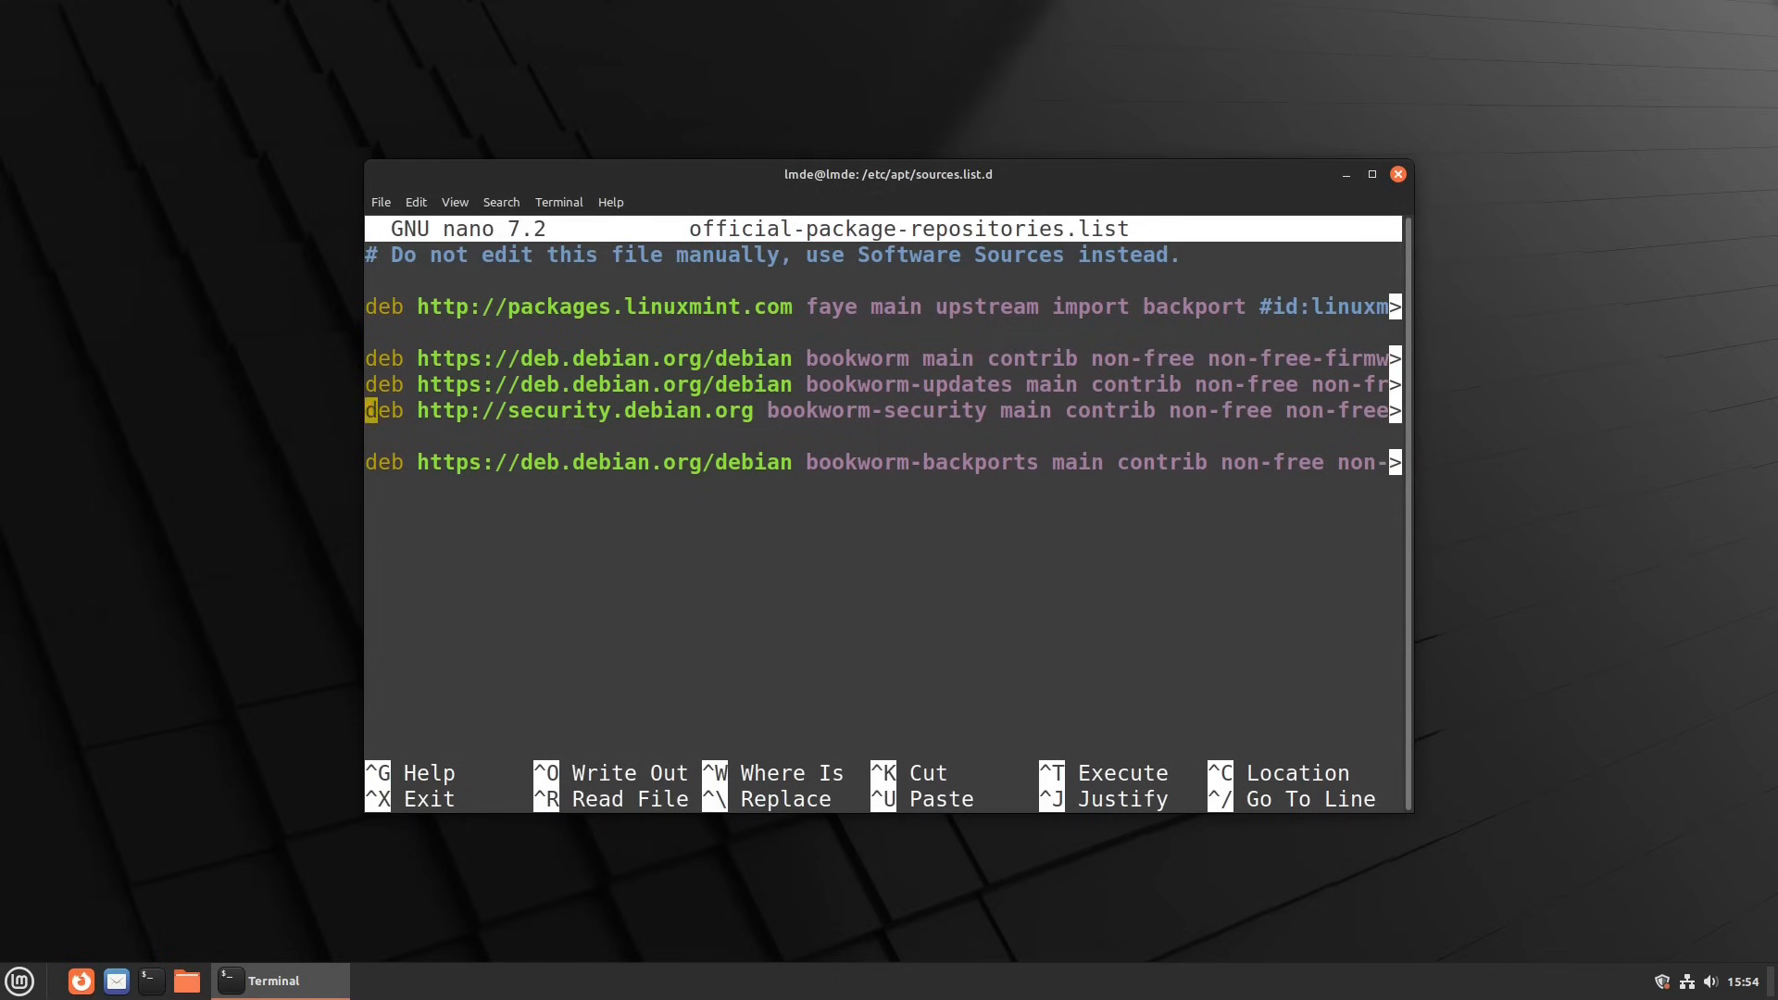
pyautogui.press('Right')
pyautogui.press('Right')
pyautogui.press('Right')
pyautogui.press('Right')
pyautogui.press('Right')
pyautogui.press('Right')
pyautogui.press('Right')
pyautogui.press('Right')
pyautogui.press('Right')
pyautogui.press('Right')
pyautogui.press('Right')
pyautogui.press('Right')
pyautogui.press('Right')
pyautogui.press('Right')
pyautogui.press('Right')
pyautogui.press('Right')
pyautogui.press('Right')
pyautogui.press('Right')
pyautogui.press('Right')
pyautogui.press('Right')
pyautogui.press('Right')
pyautogui.press('Right')
pyautogui.press('Right')
pyautogui.press('Right')
pyautogui.press('Right')
pyautogui.press('Right')
pyautogui.press('Right')
pyautogui.press('Right')
pyautogui.press('Right')
pyautogui.press('Right')
pyautogui.press('Right')
pyautogui.press('Right')
pyautogui.press('Right')
pyautogui.press('Right')
pyautogui.press('Right')
pyautogui.press('Right')
pyautogui.press('Right')
pyautogui.press('Right')
pyautogui.press('Right')
pyautogui.press('Right')
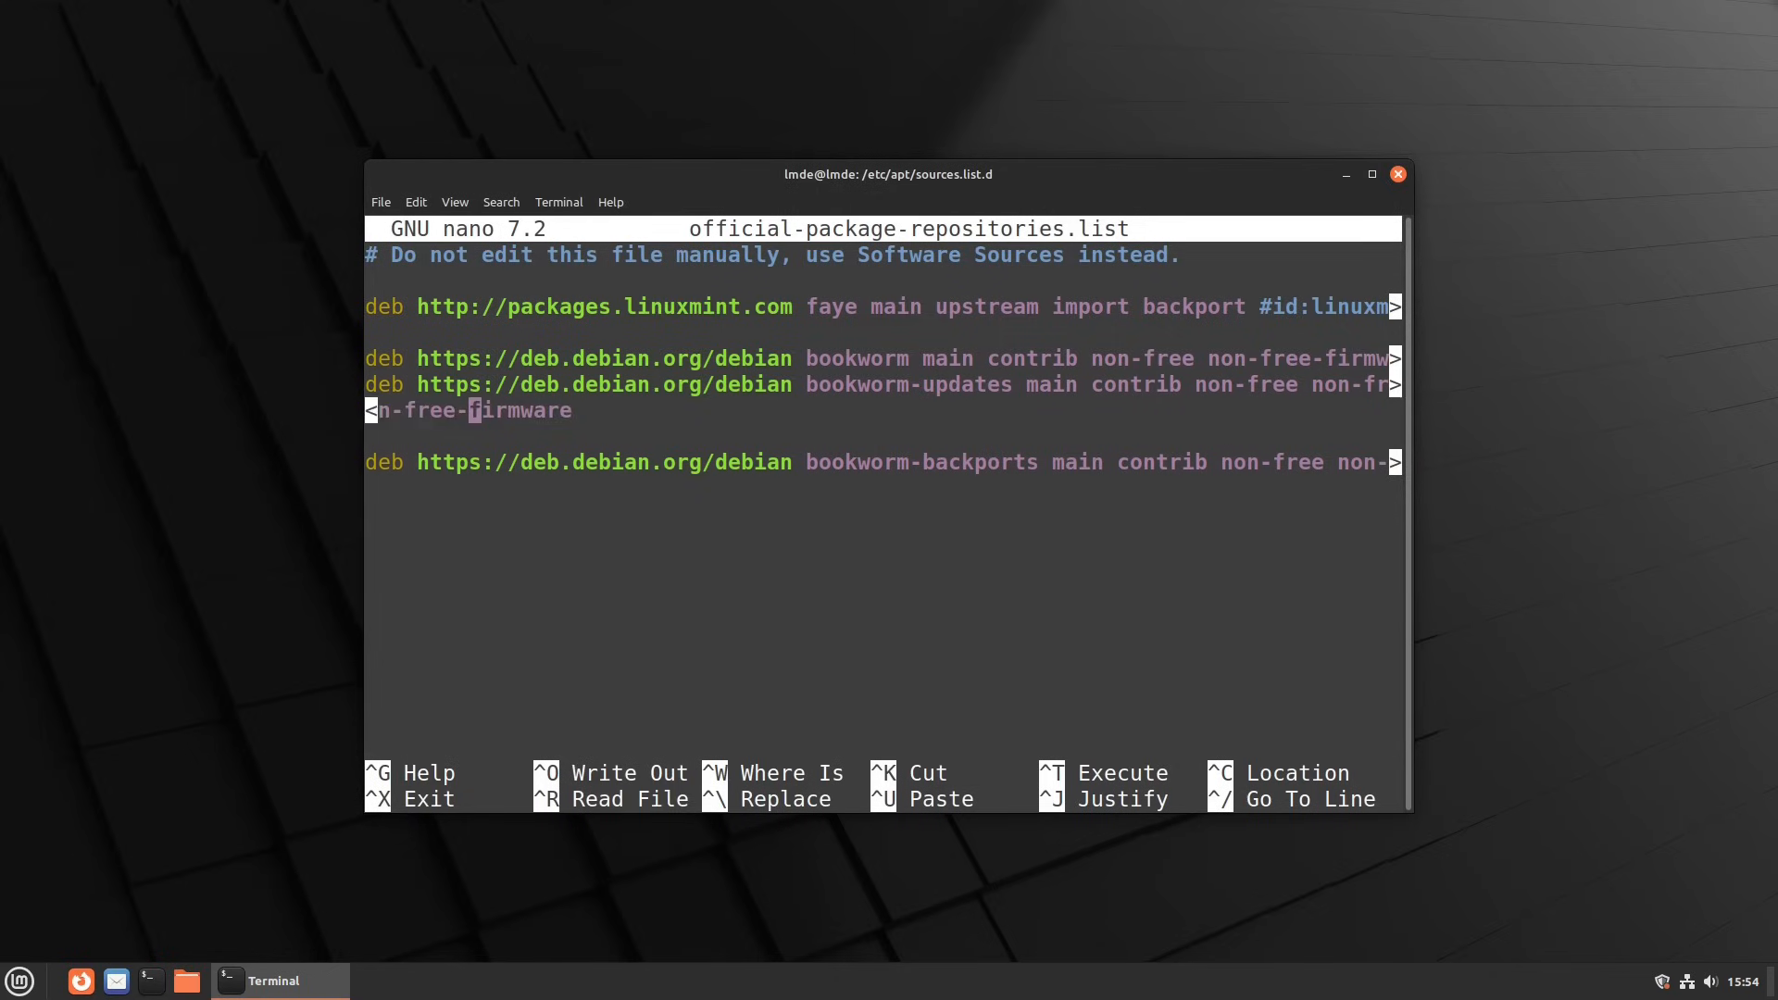
# Move the text cursor back along the security.debian.org entry to the end of the bookworm-security release name.
pyautogui.press('Left')
pyautogui.press('Left')
pyautogui.press('Left')
pyautogui.press('Left')
pyautogui.press('Left')
pyautogui.press('Left')
pyautogui.press('Left')
pyautogui.press('Left')
pyautogui.press('Left')
pyautogui.press('Left')
pyautogui.press('Left')
pyautogui.press('Left')
pyautogui.press('Left')
pyautogui.press('Left')
pyautogui.press('Left')
pyautogui.press('Left')
pyautogui.press('Left')
pyautogui.press('Left')
pyautogui.press('Left')
pyautogui.press('Left')
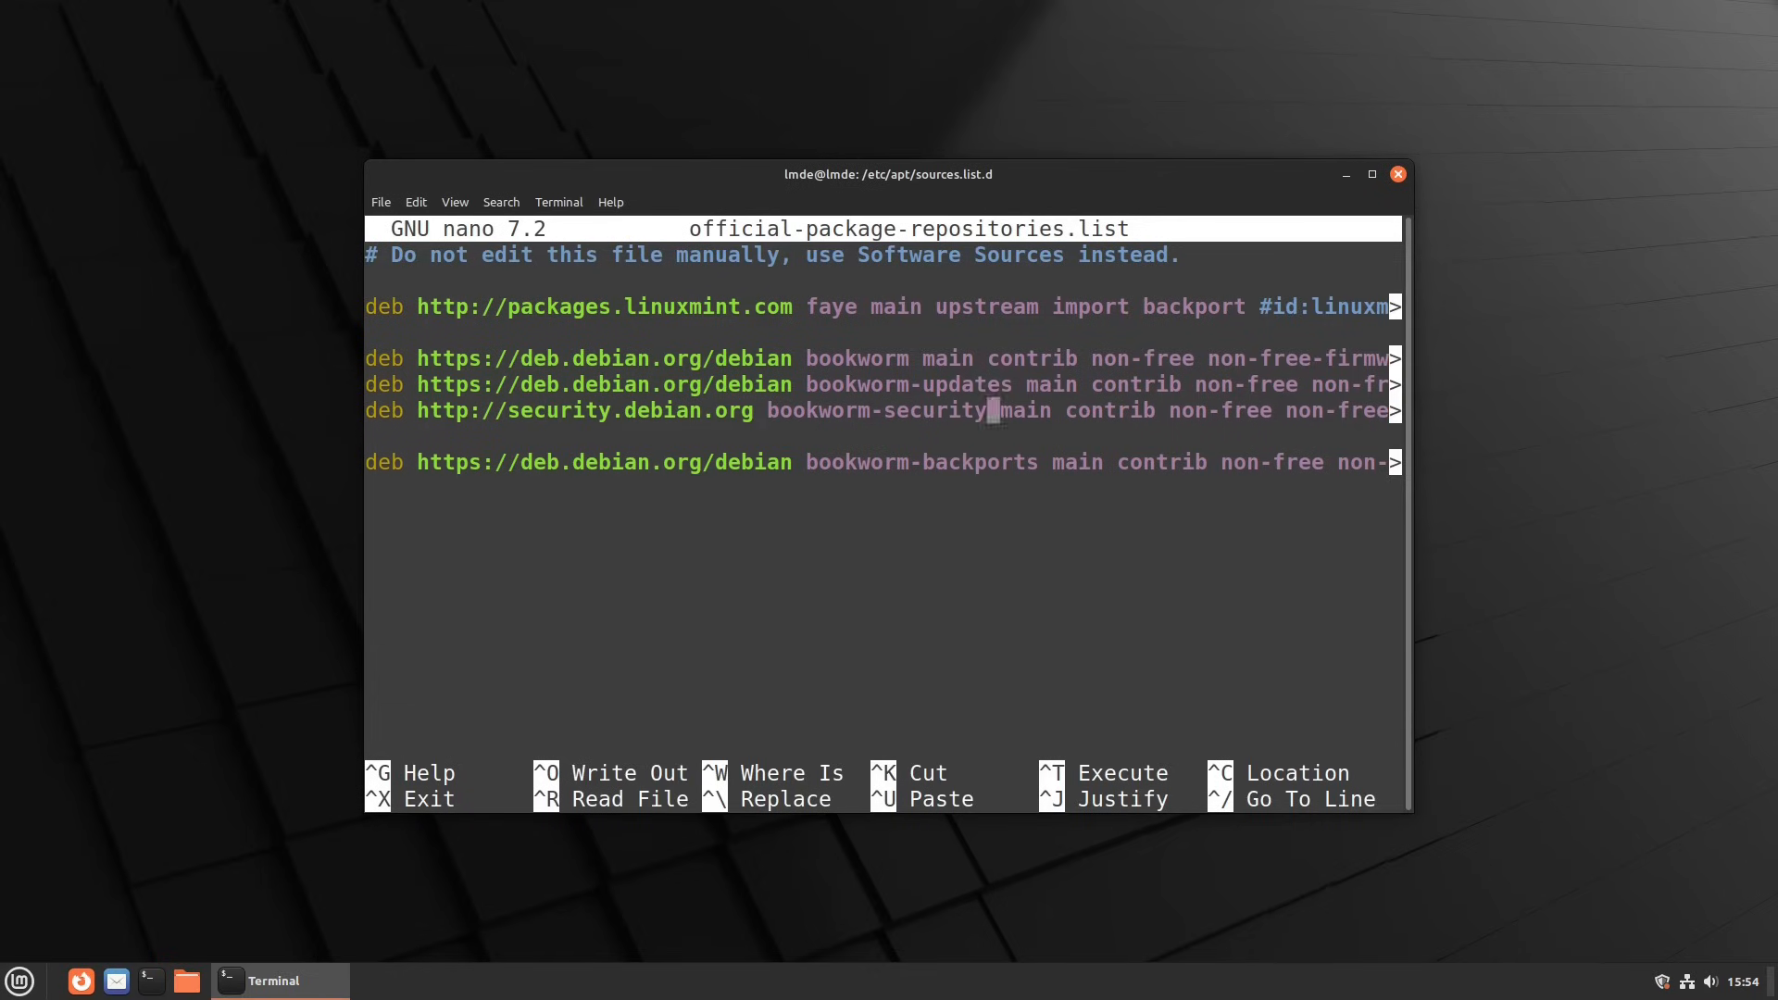
# Examine the bookworm-backports entry, moving the text cursor down to it and across to its non-free component.
pyautogui.press('Down')
pyautogui.press('Down')
pyautogui.press('Right')
pyautogui.press('Right')
pyautogui.press('Right')
pyautogui.press('Right')
pyautogui.press('Right')
pyautogui.press('Right')
pyautogui.press('Right')
pyautogui.press('Right')
pyautogui.press('Right')
pyautogui.press('Right')
pyautogui.press('Right')
pyautogui.press('Right')
pyautogui.press('Right')
pyautogui.press('Right')
pyautogui.press('Right')
pyautogui.press('Right')
pyautogui.press('Right')
pyautogui.press('Right')
pyautogui.press('Right')
pyautogui.press('Right')
# Compare the Debian bookworm, updates, security and backports entries by moving the text cursor up and down between them.
pyautogui.press('Up')
pyautogui.press('Up')
pyautogui.press('Up')
pyautogui.press('Up')
pyautogui.press('Down')
pyautogui.press('Down')
pyautogui.press('Down')
pyautogui.press('Down')
pyautogui.press('Down')
pyautogui.press('Up')
pyautogui.press('Up')
pyautogui.press('Up')
pyautogui.press('Up')
# Examine the component names in the Debian bookworm entries, moving the text cursor back and forth along the line.
pyautogui.press('Right')
pyautogui.press('Right')
pyautogui.press('Right')
pyautogui.press('Right')
pyautogui.press('Right')
pyautogui.press('Right')
pyautogui.press('Left')
pyautogui.press('Left')
pyautogui.press('Left')
pyautogui.press('Left')
pyautogui.press('Left')
pyautogui.press('Left')
pyautogui.press('Left')
pyautogui.press('Left')
pyautogui.press('Left')
pyautogui.press('Right')
pyautogui.press('Right')
pyautogui.press('Right')
pyautogui.press('Right')
pyautogui.press('Right')
pyautogui.press('Right')
pyautogui.press('Right')
pyautogui.press('Right')
pyautogui.press('Right')
pyautogui.press('Right')
pyautogui.press('Right')
pyautogui.press('Right')
pyautogui.press('Right')
pyautogui.press('Right')
pyautogui.press('Right')
pyautogui.press('Right')
pyautogui.press('Right')
pyautogui.press('Right')
pyautogui.press('Right')
pyautogui.press('Right')
pyautogui.press('Right')
pyautogui.press('Right')
pyautogui.press('Right')
pyautogui.press('Right')
pyautogui.press('Right')
pyautogui.press('Left')
pyautogui.press('Left')
pyautogui.press('Left')
pyautogui.press('Left')
pyautogui.press('Left')
# Close official-package-repositories.list without editing it and end the terminal session with the exit command.
pyautogui.press('Down')
pyautogui.press('Down')
pyautogui.press('Down')
pyautogui.press('Down')
pyautogui.hotkey('ctrl', 'x')
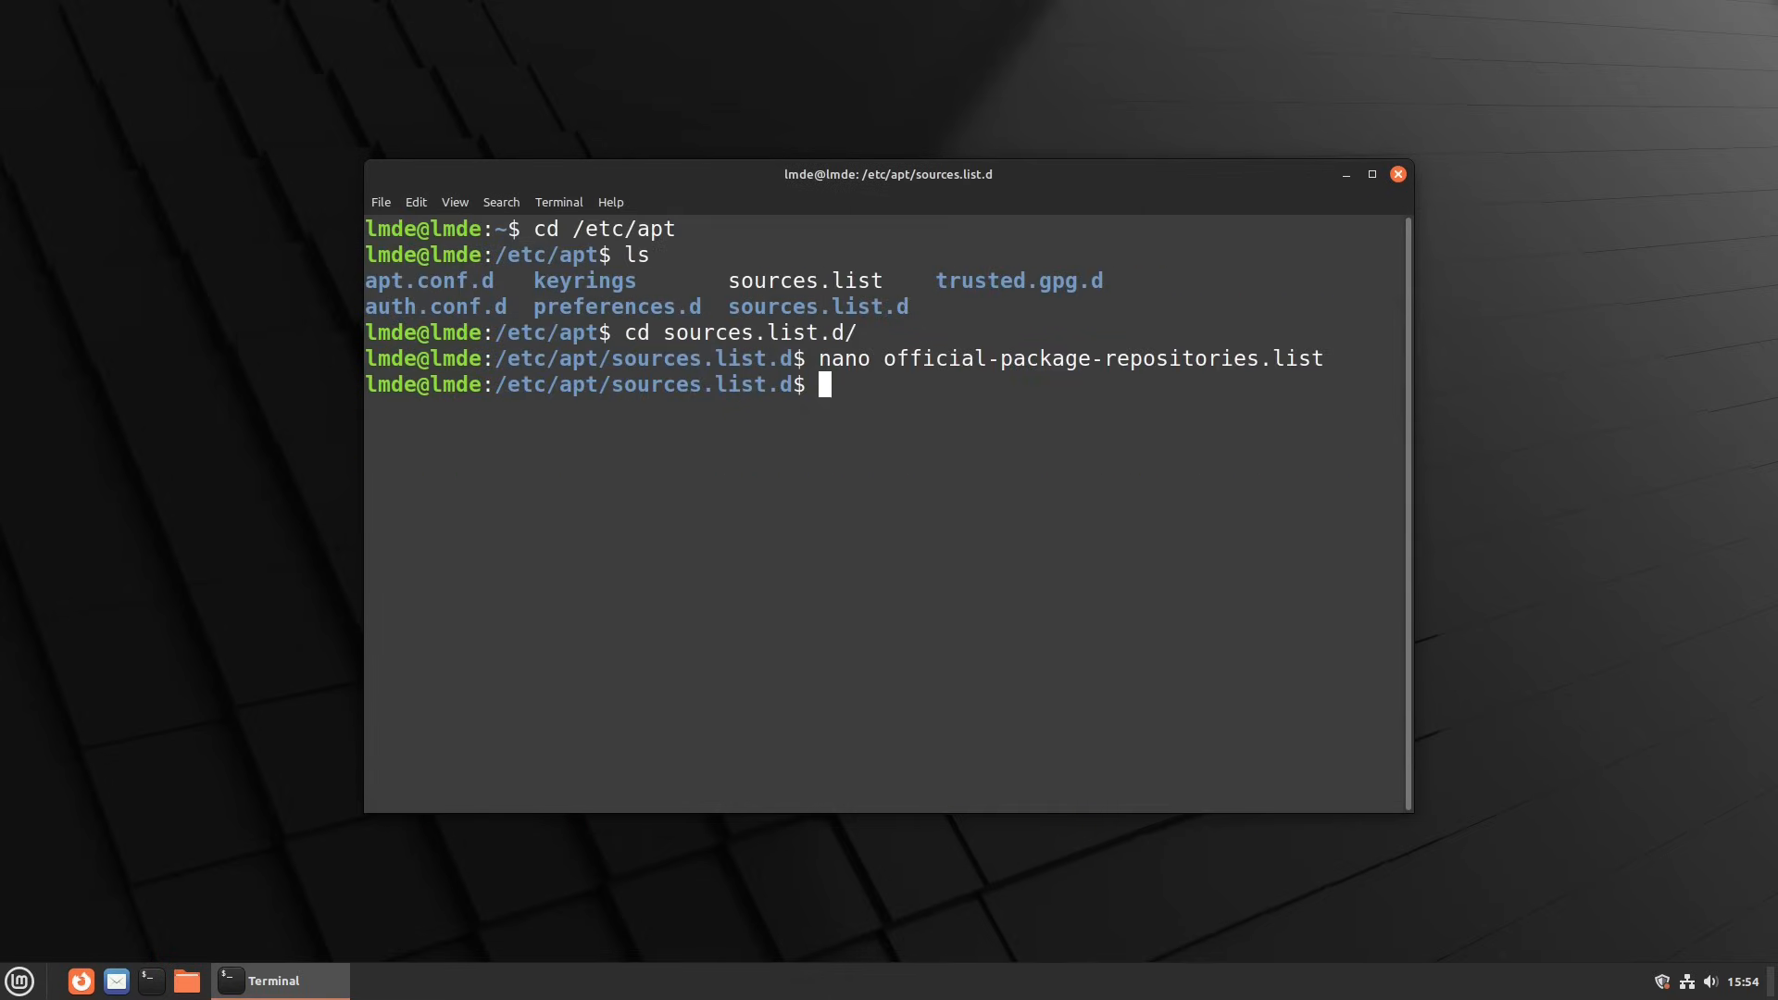
pyautogui.write('exit')
pyautogui.press('Return')
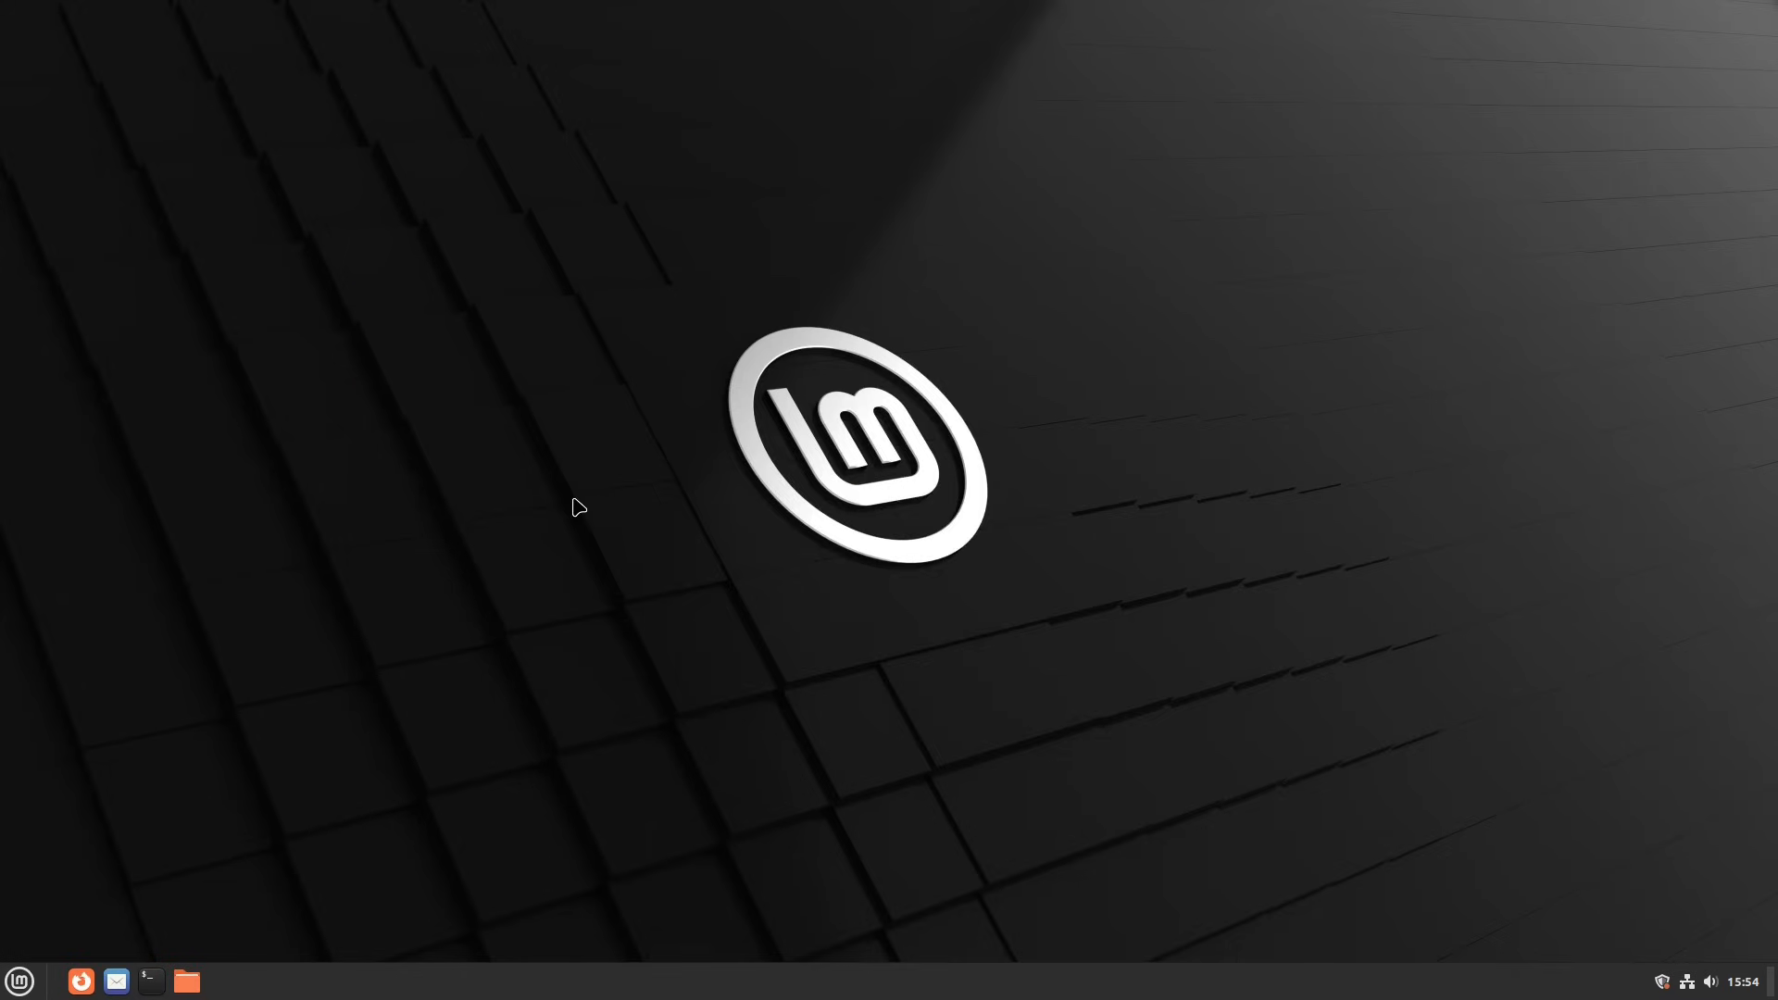
# Open System Settings, look through its Appearance, Preferences, Hardware and Administration sections, and close it.
pyautogui.click(19, 980)
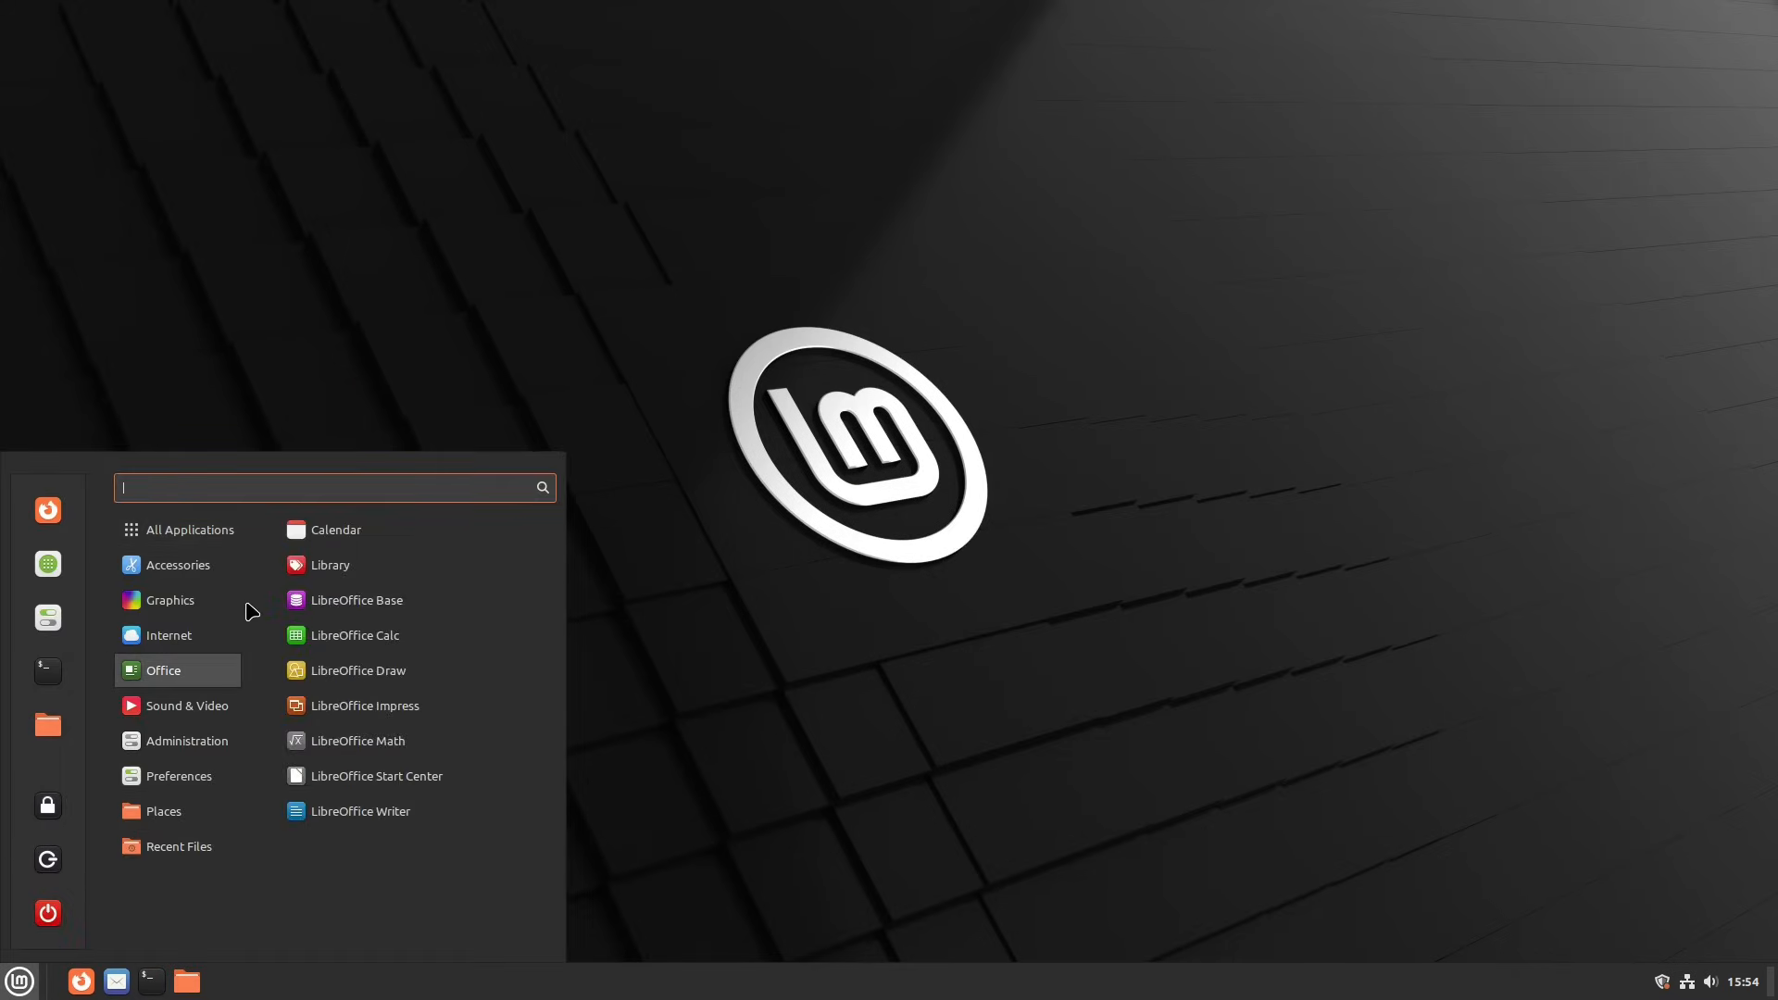
pyautogui.moveTo(201, 755)
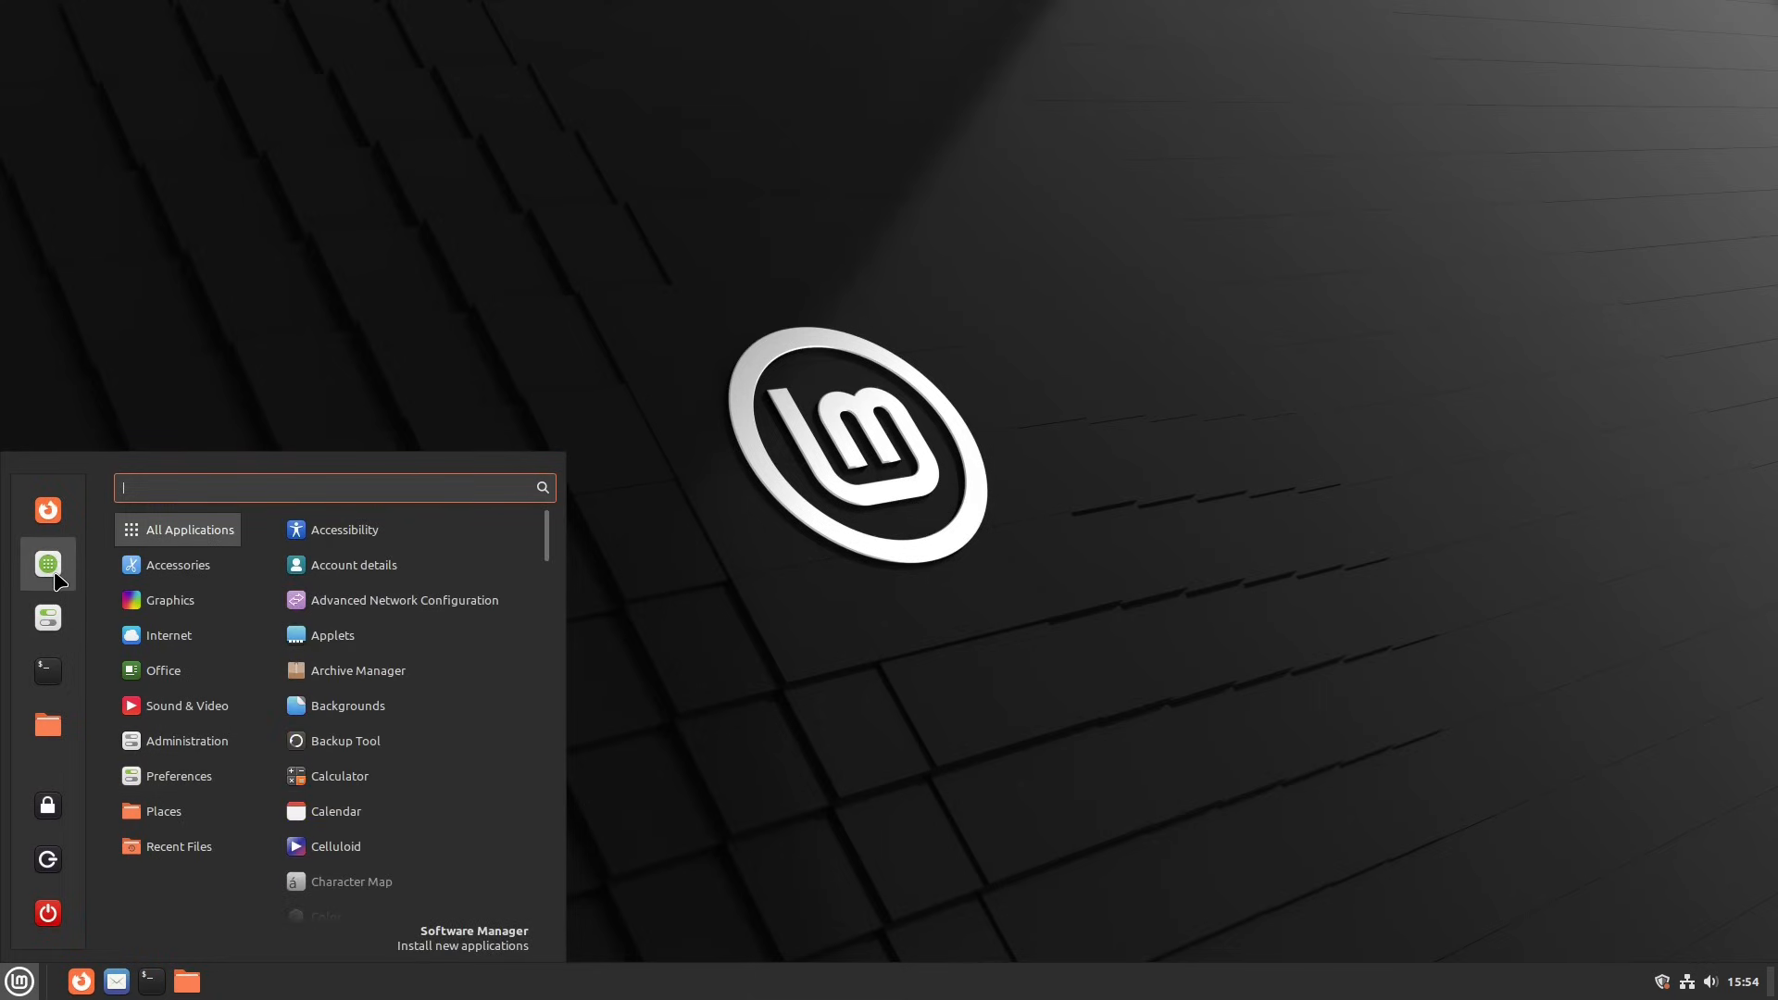
pyautogui.click(49, 617)
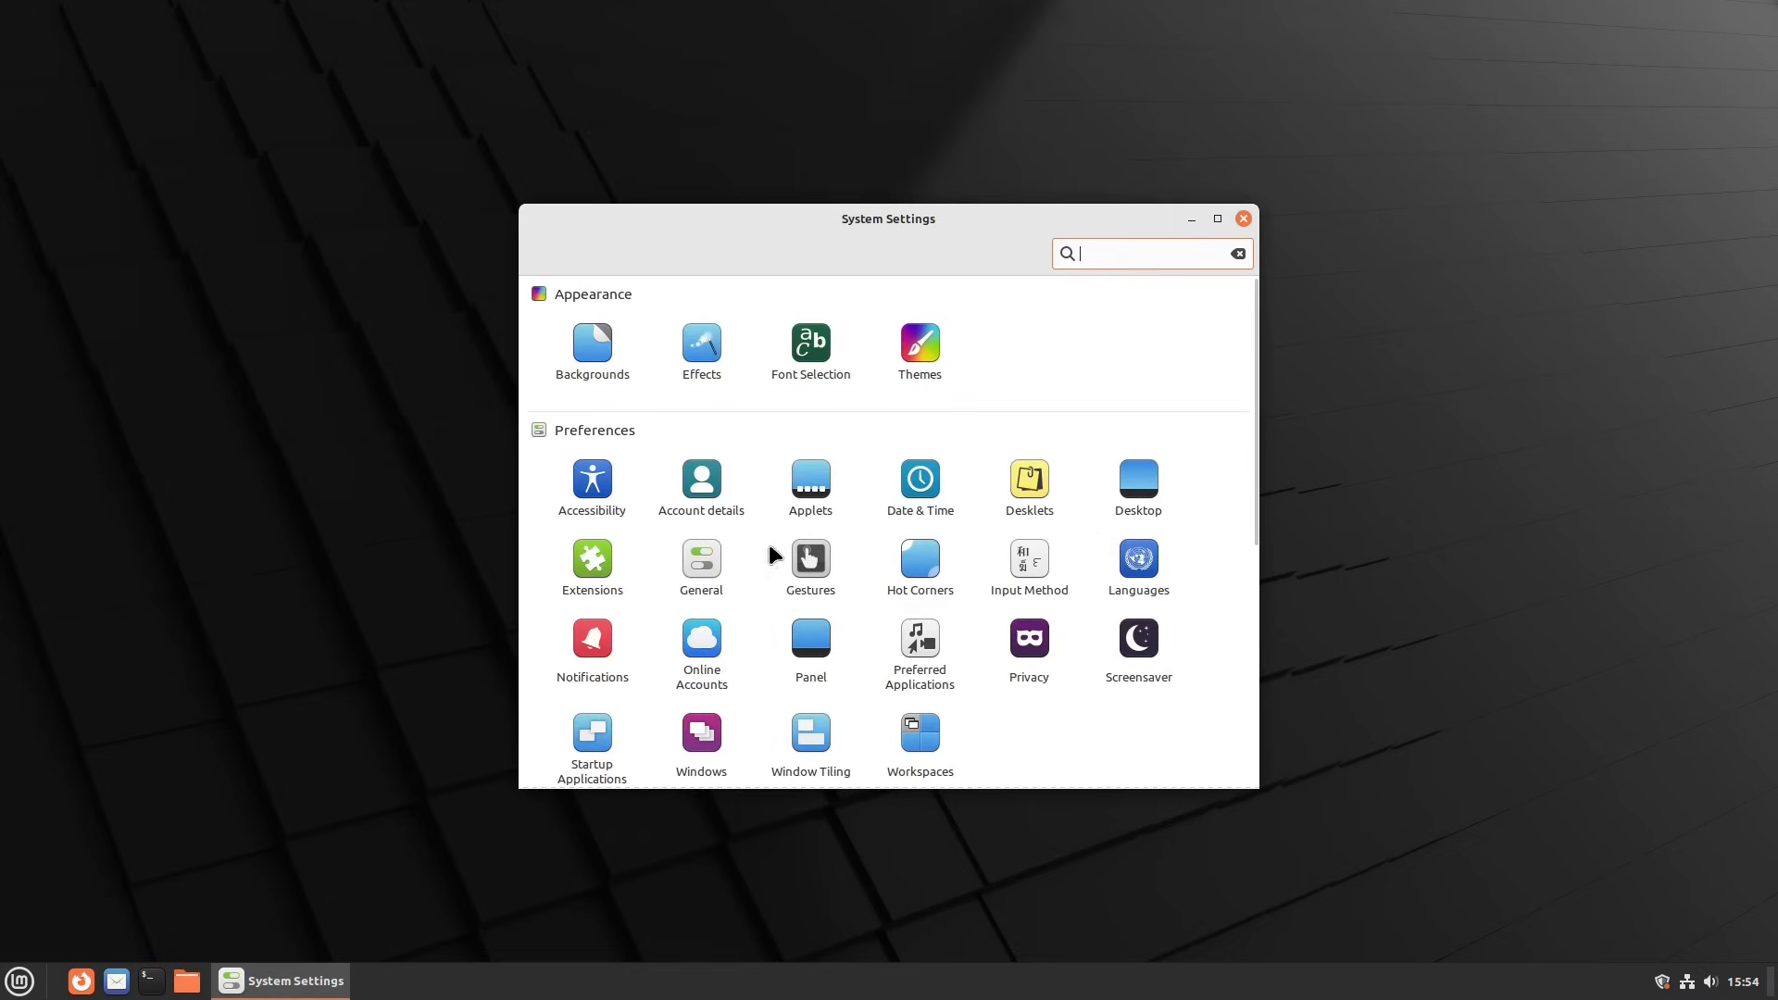
pyautogui.scroll(-5, 838, 444)
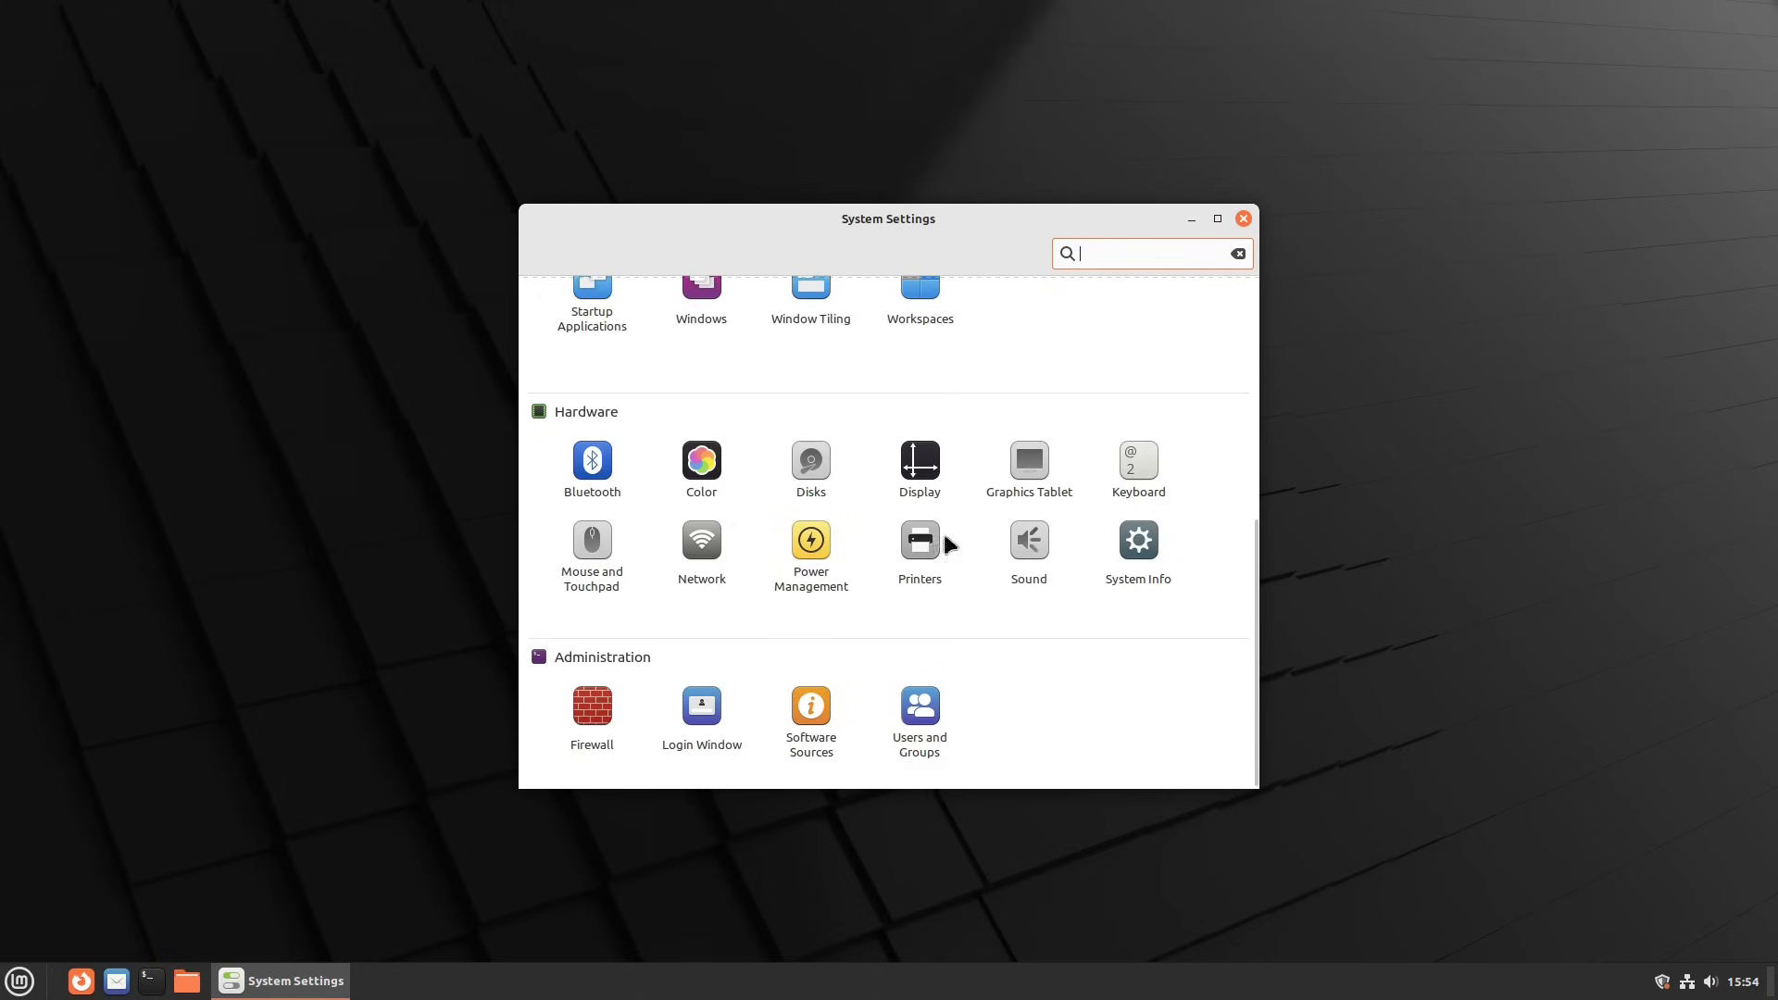
pyautogui.scroll(5, 991, 570)
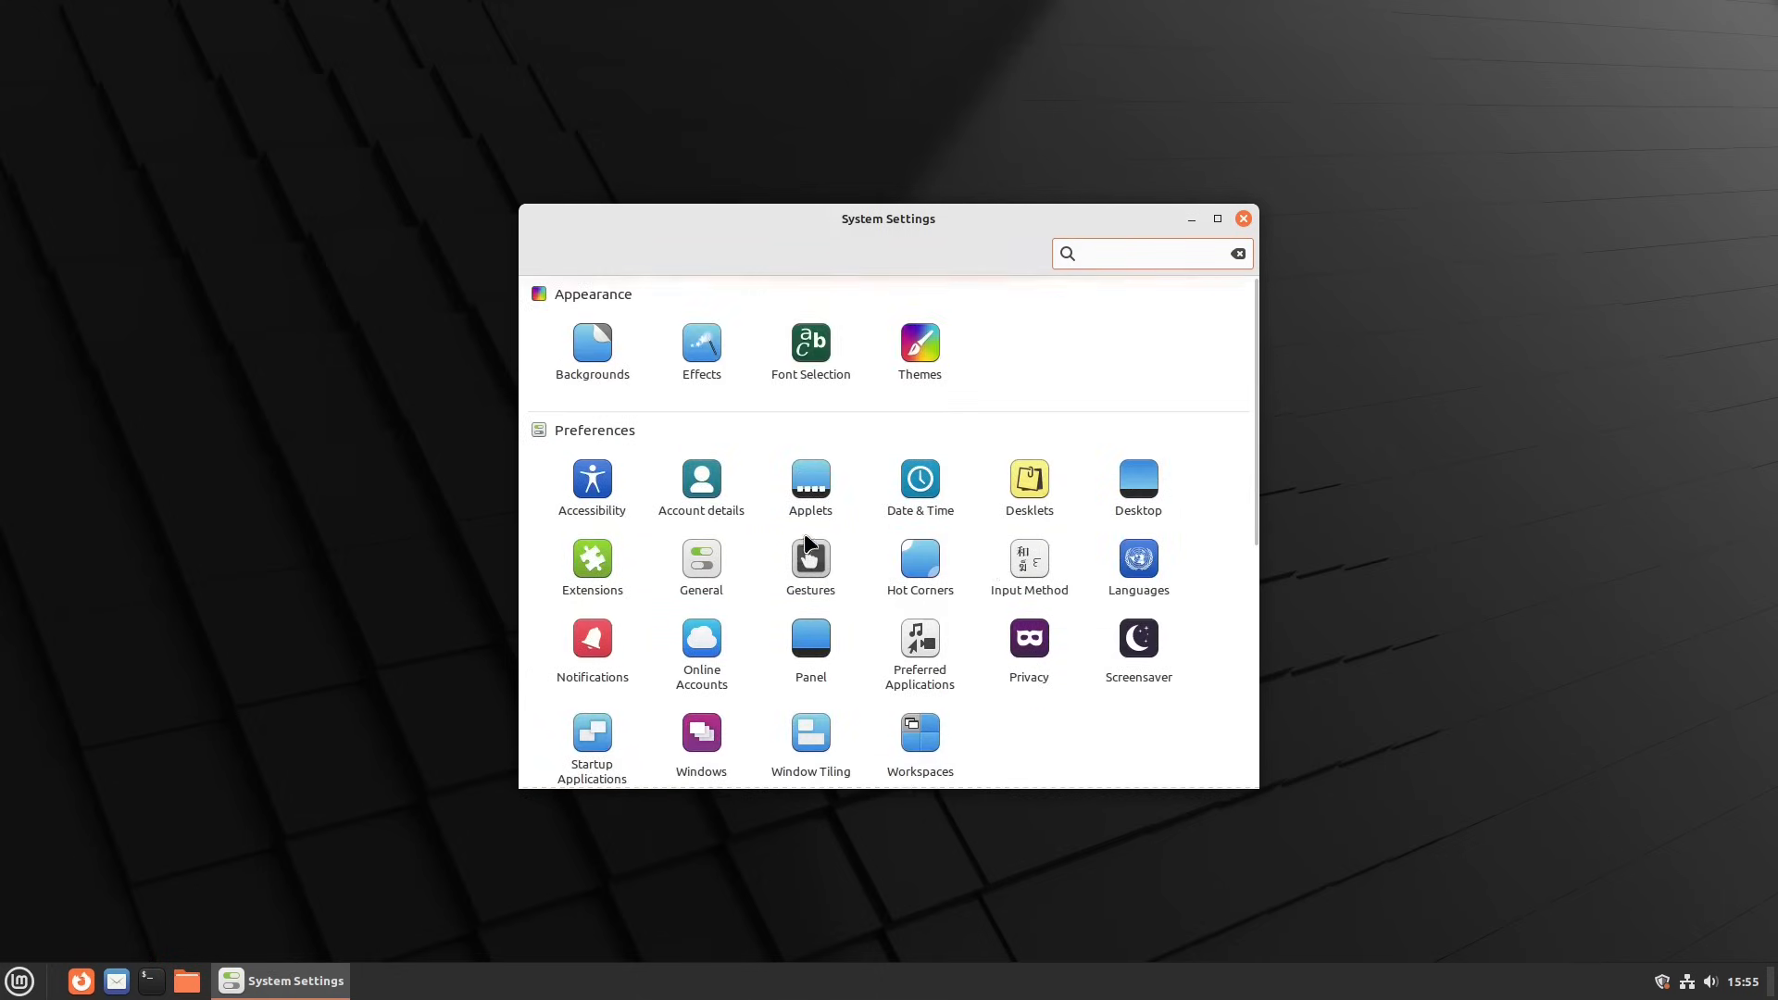
pyautogui.scroll(-5, 808, 539)
pyautogui.scroll(5, 1231, 293)
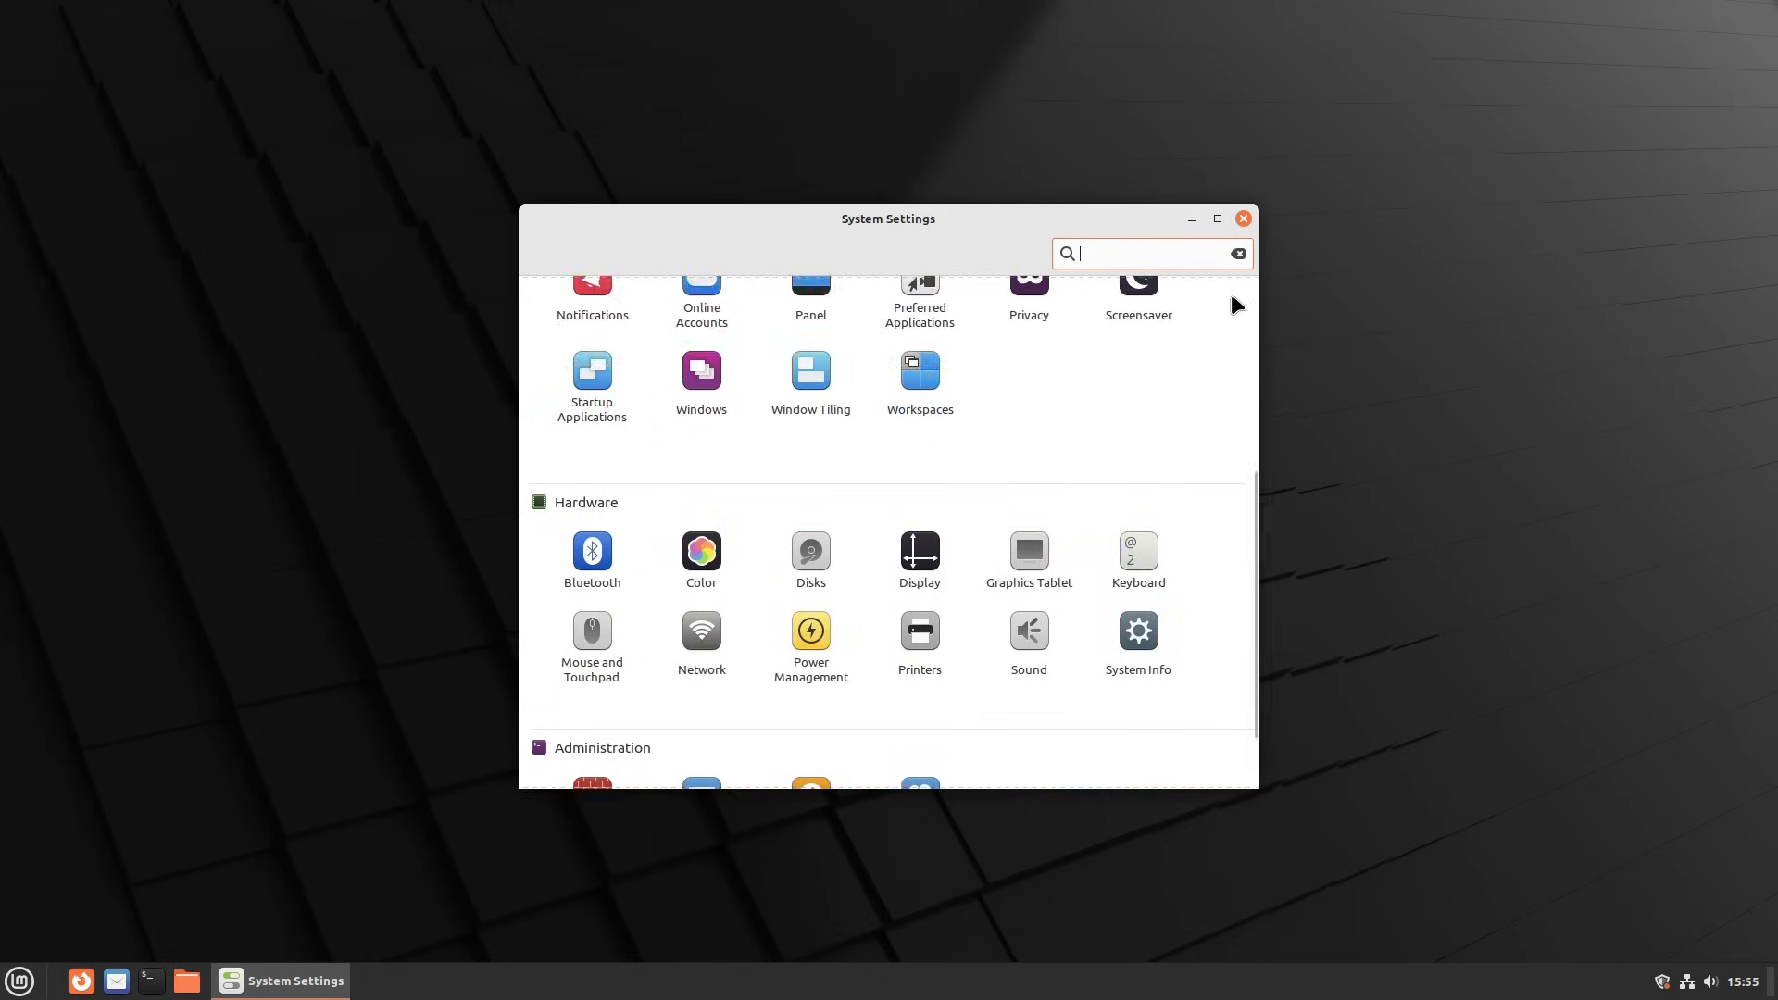
pyautogui.click(1242, 218)
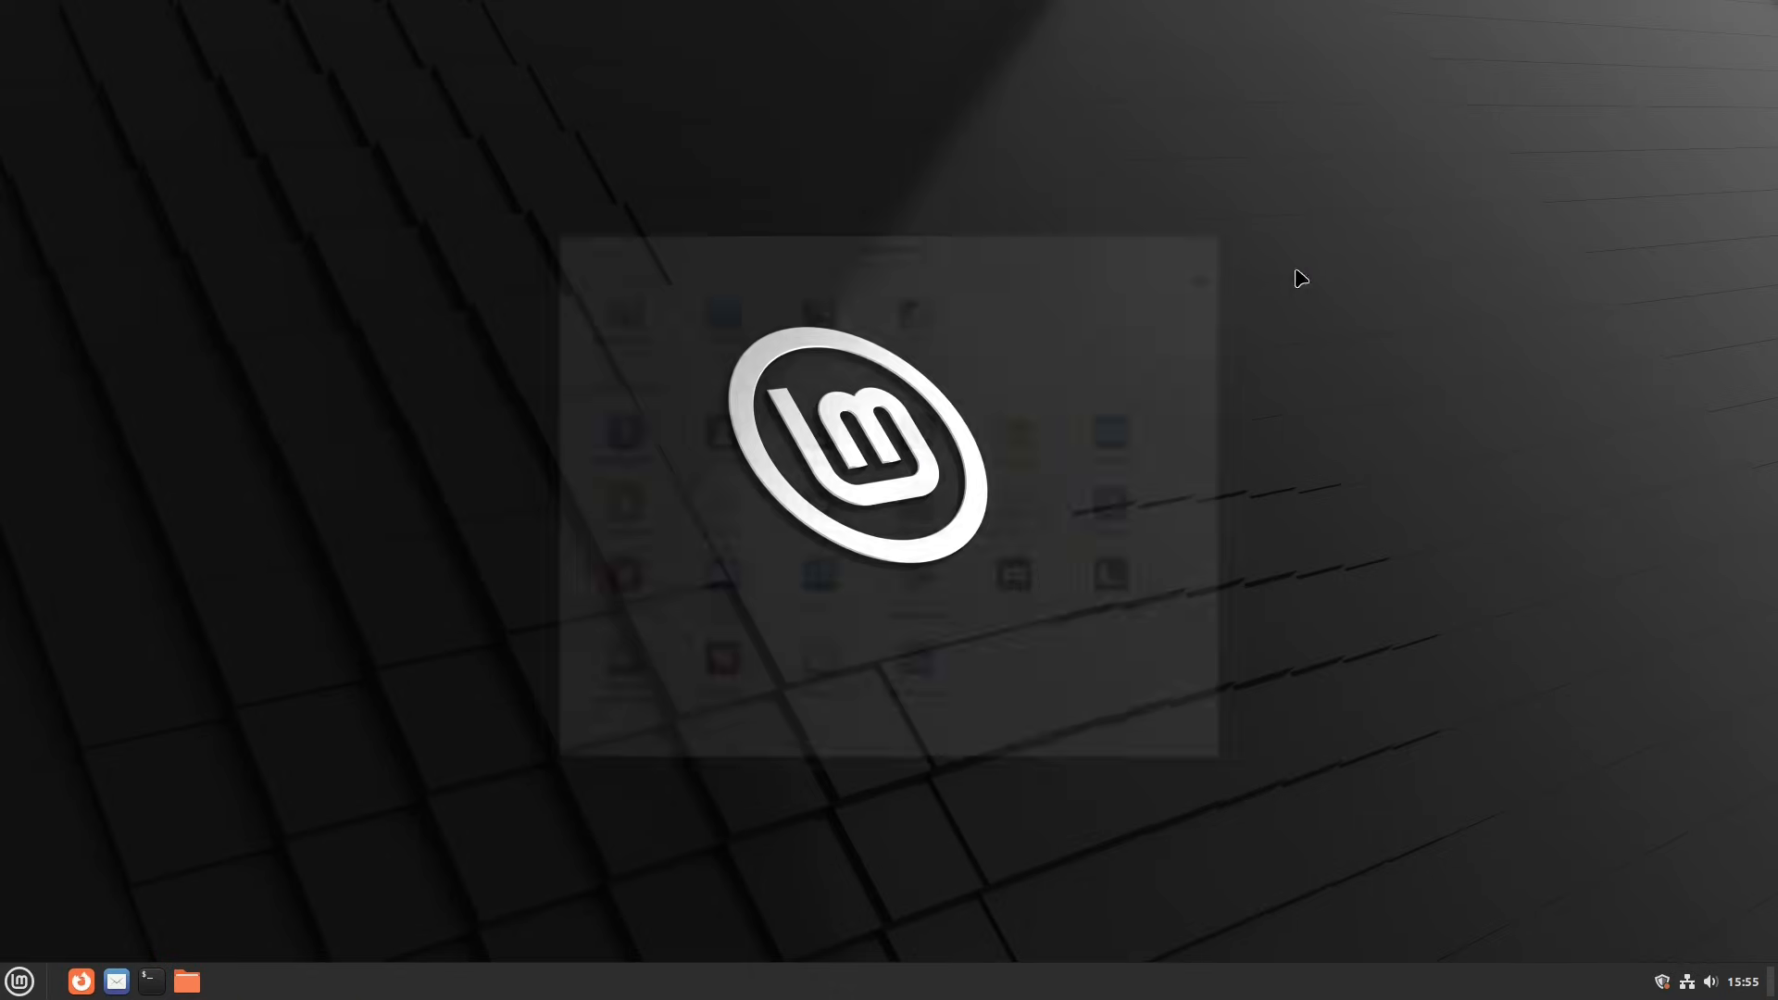